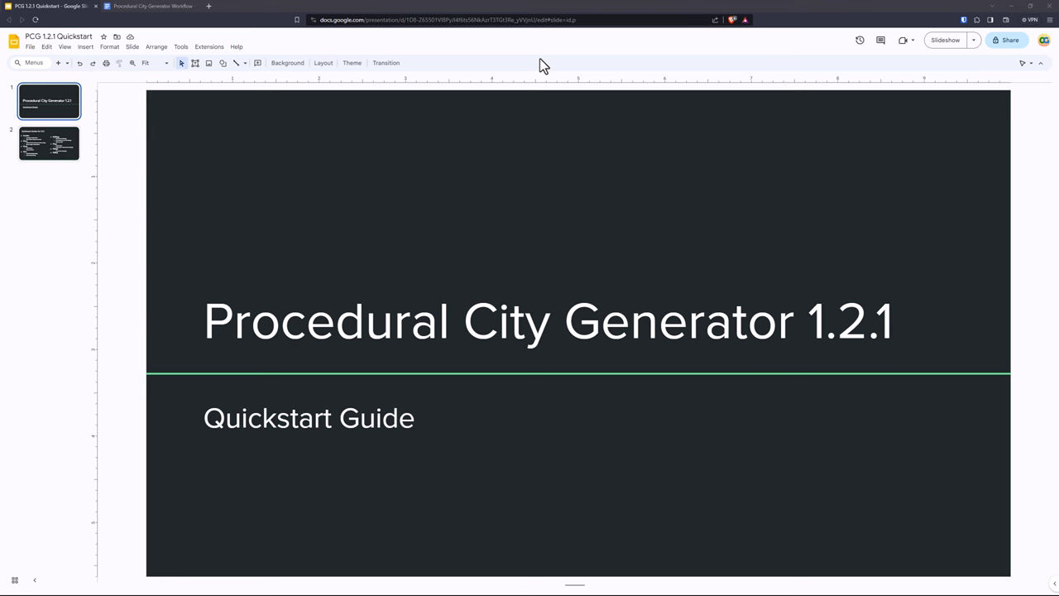
Review the Quickstart Guide for 1.2.1 outline slide and the Procedural City Generator Workflow document
left_click(52, 145)
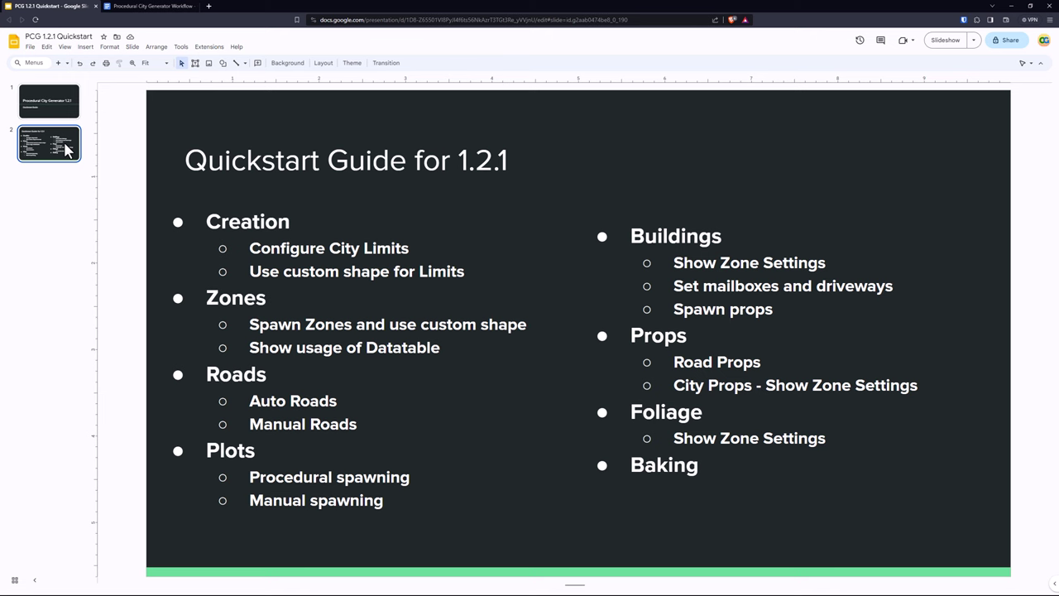
left_click(169, 10)
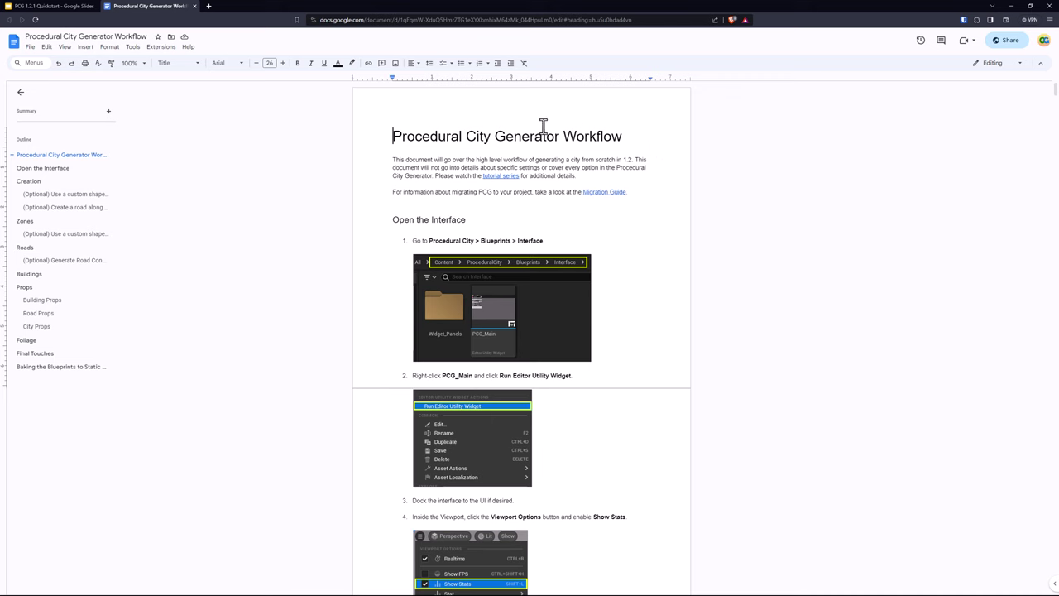
left_click(55, 7)
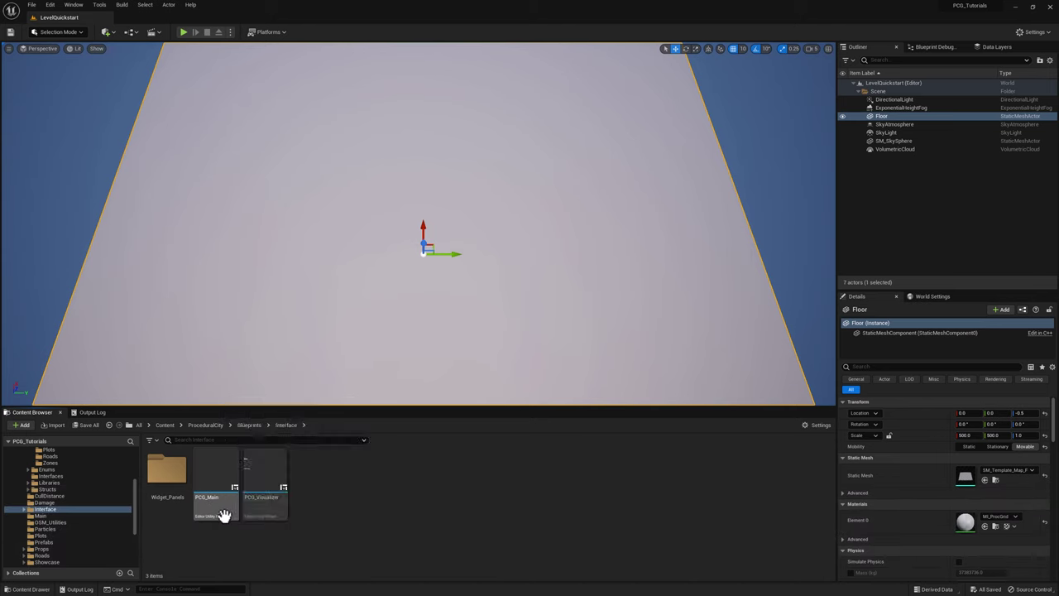
Switch to Unreal Editor, run the PCG_Main editor utility widget and spawn the scene blueprints
right_click(219, 504)
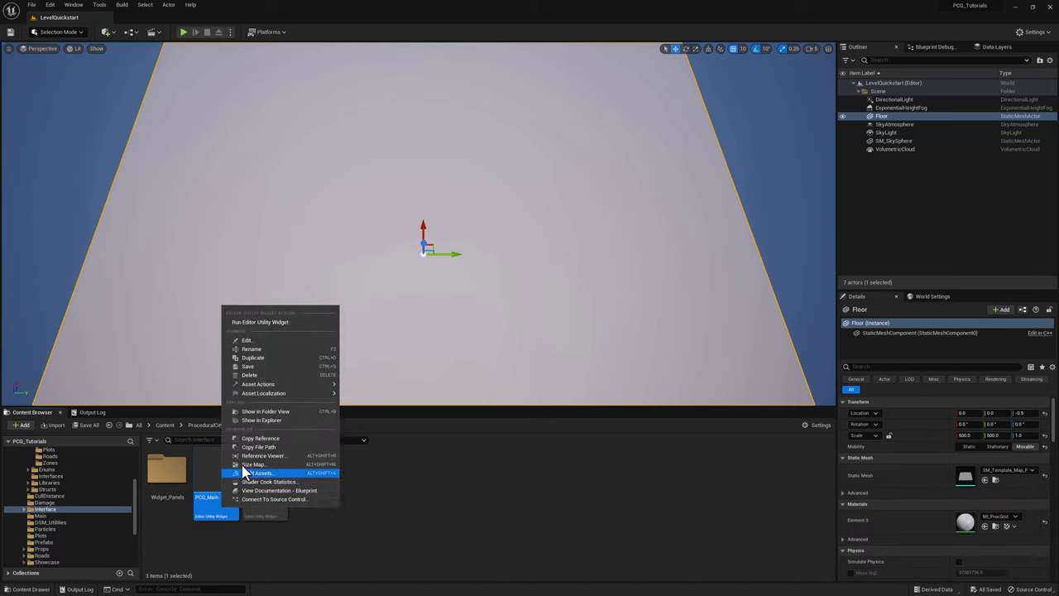
left_click(258, 322)
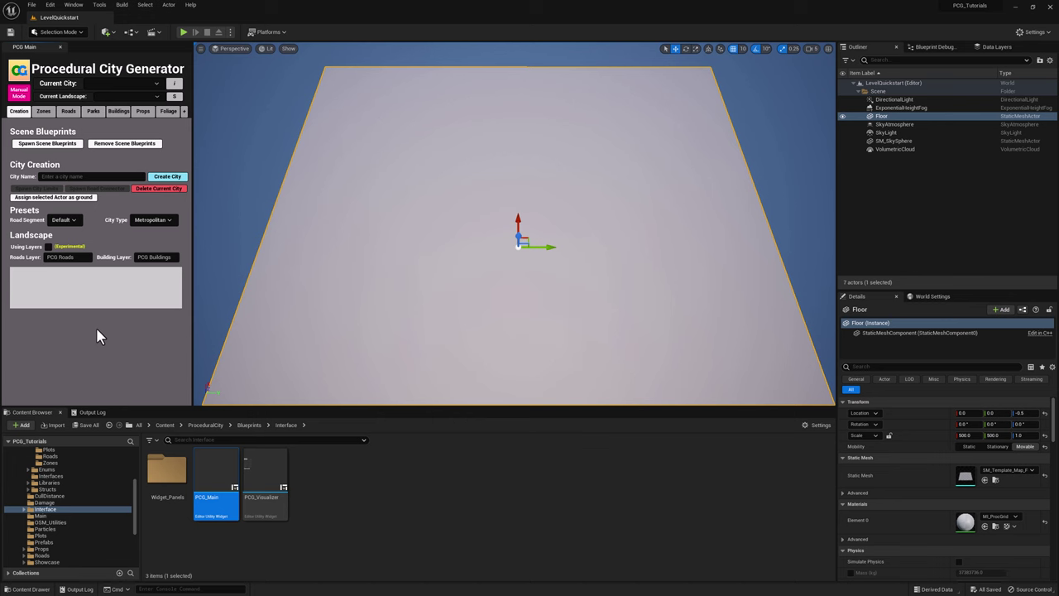
left_click(51, 146)
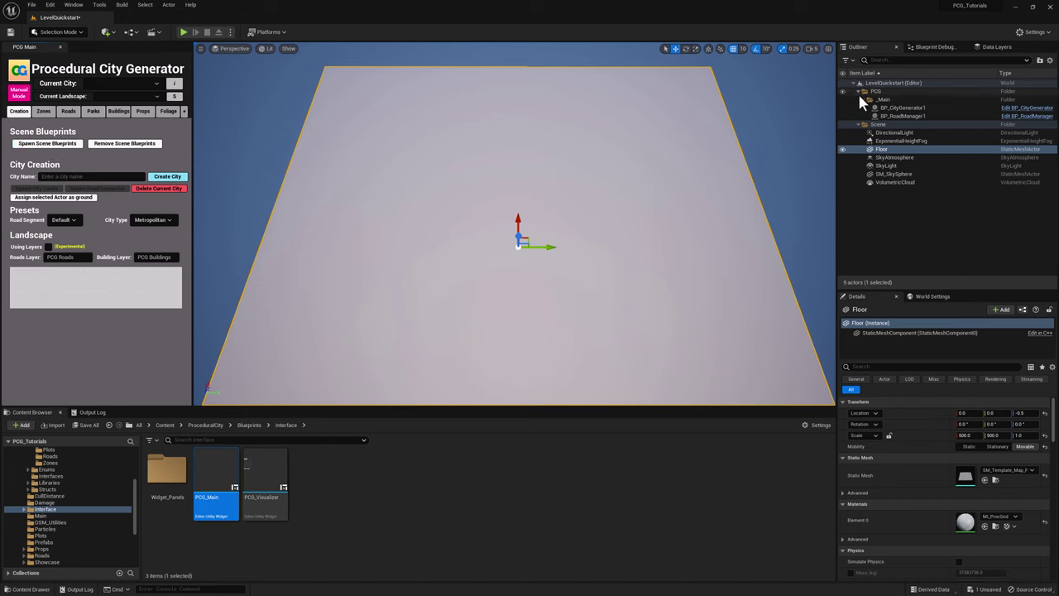
left_click_drag(862, 99, 880, 98)
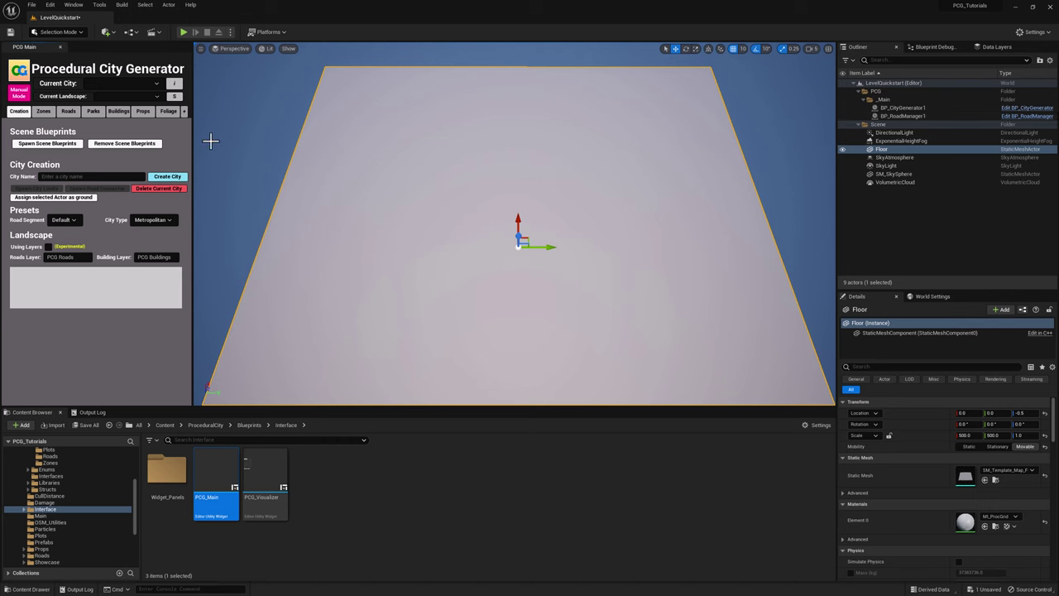
Create a city named Tutorialville and spawn its city limits
left_click(74, 176)
type("Tutoprialville")
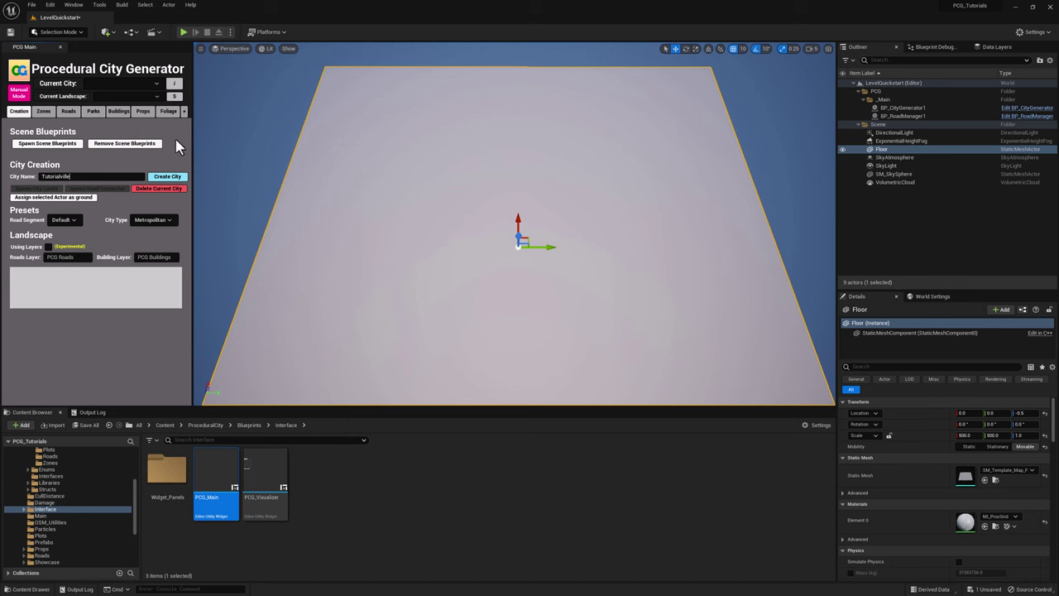
left_click(169, 180)
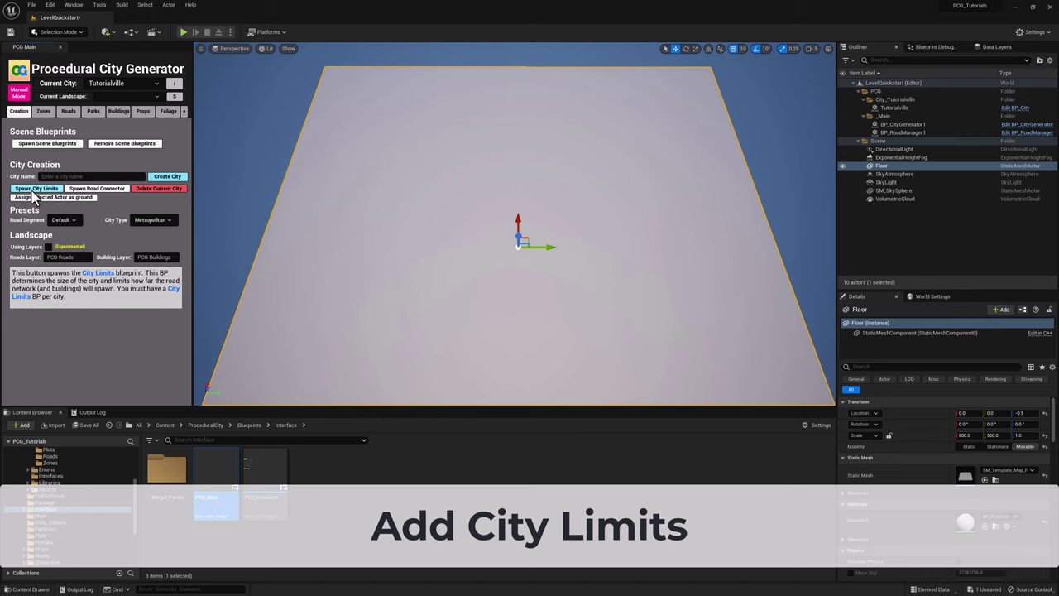
left_click(34, 190)
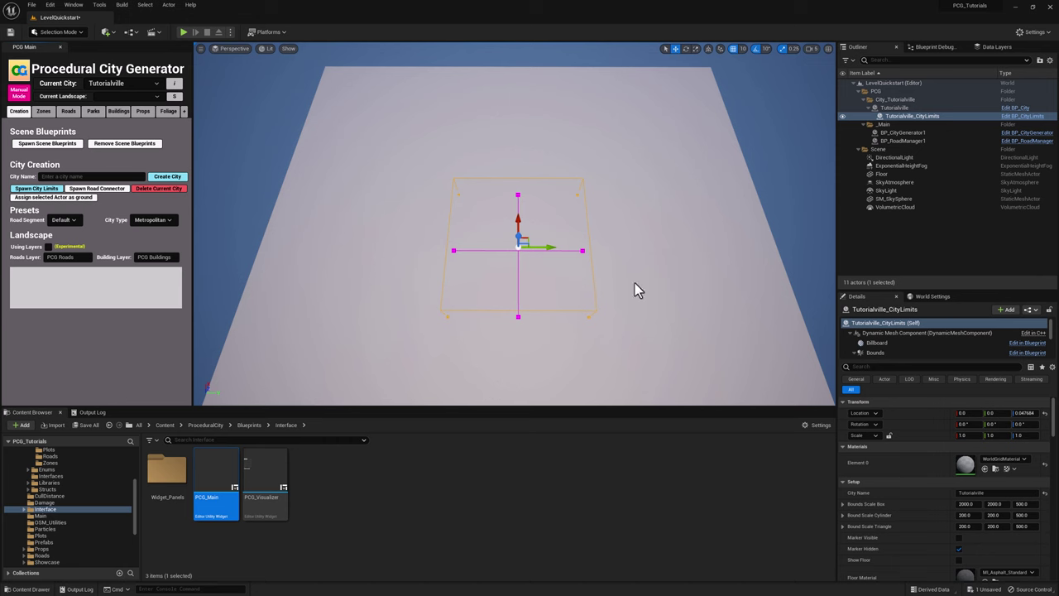
right_click_drag(648, 165, 652, 194)
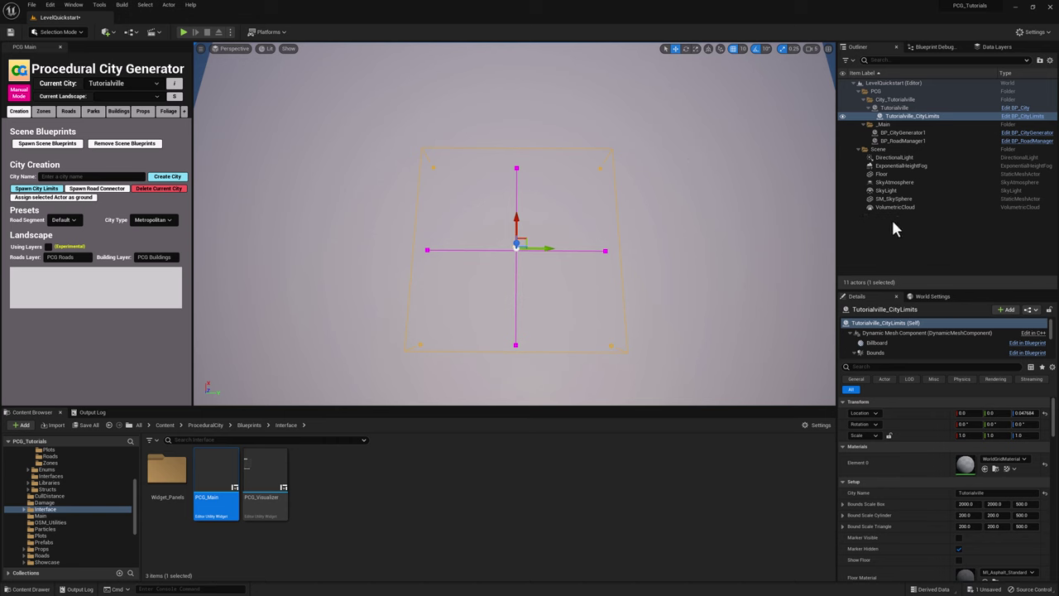
Enlarge the box bounds scale of Tutorialville_CityLimits to about 2636 in X and 2329 in Y
left_click(911, 120)
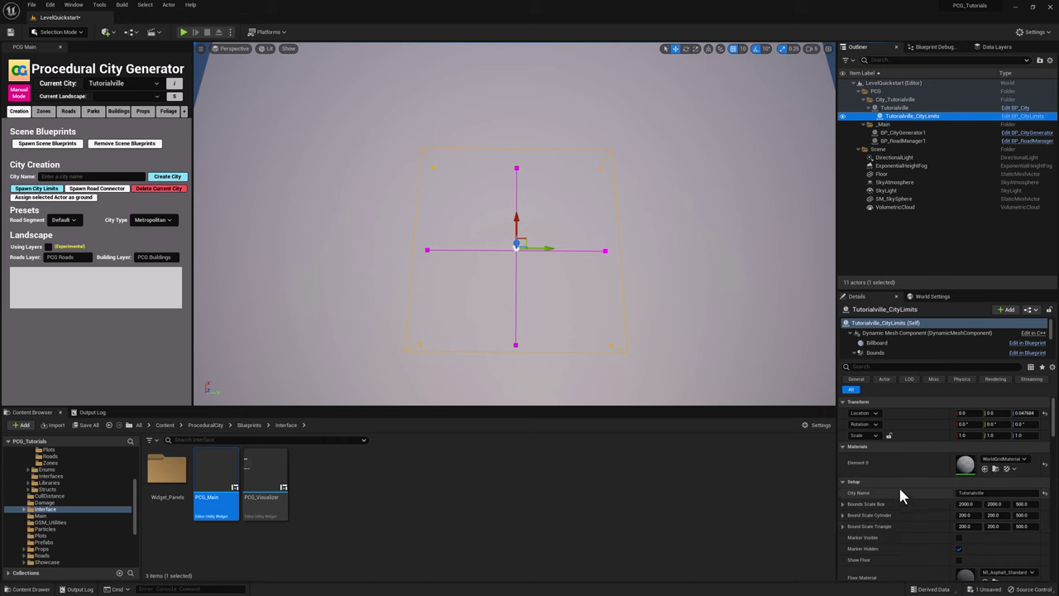
scroll(914, 488, "down", 2)
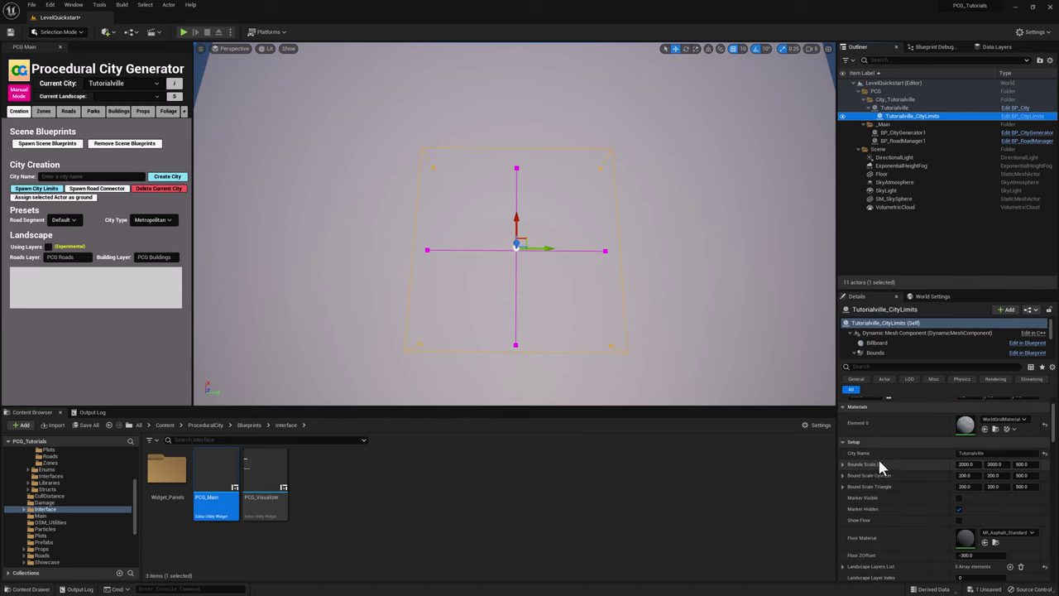
left_click(967, 464)
mouse_move(966, 464)
left_mouse_down()
mouse_move(1018, 464)
mouse_move(977, 472)
left_mouse_up()
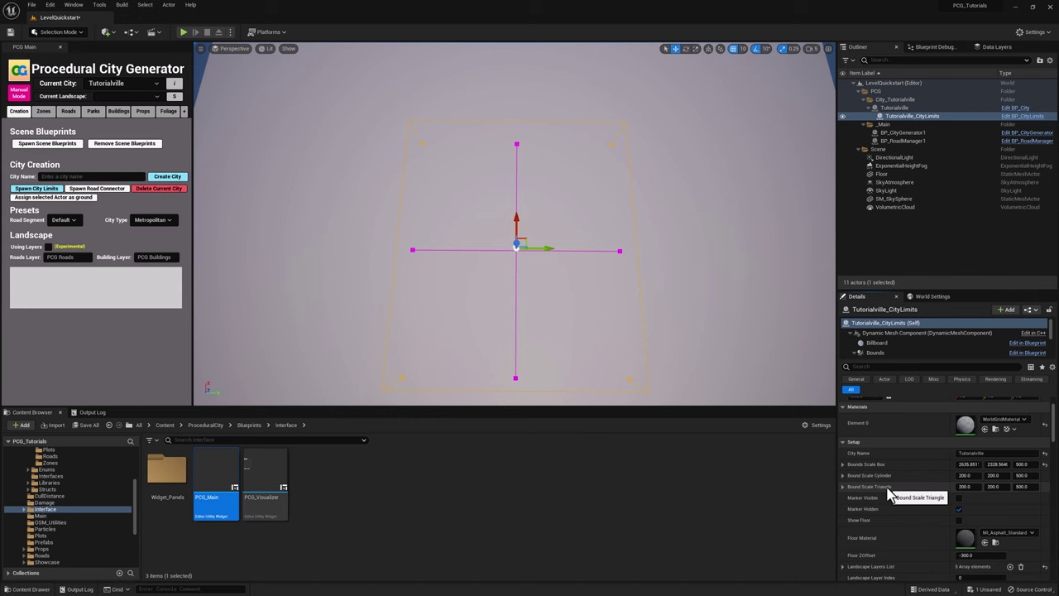
Shrink the city limits' box bounds scale to 20 in X and 20 in Y
left_click(970, 464)
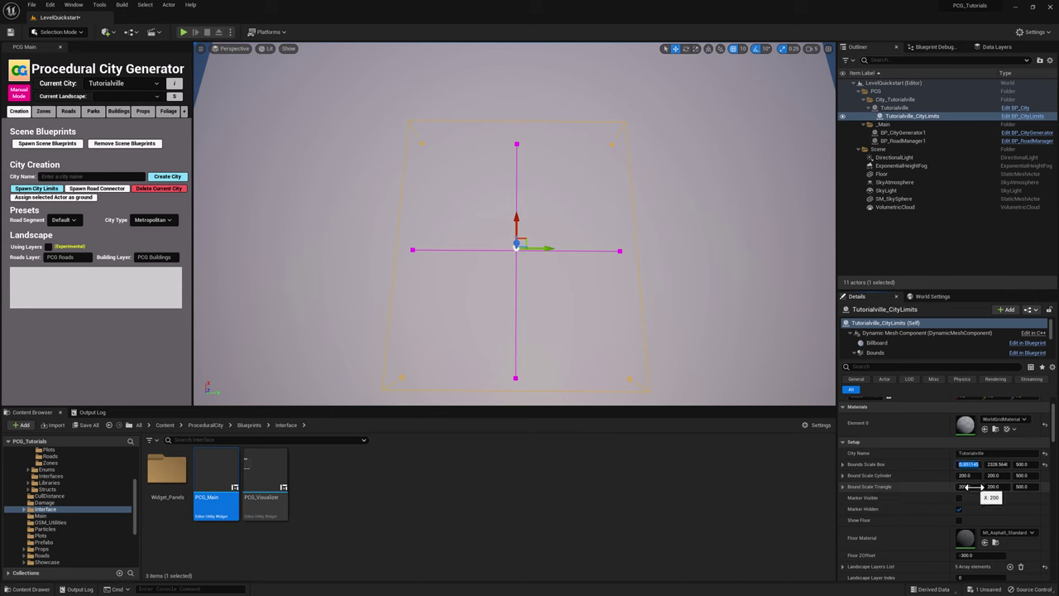
type("20")
key("Tab")
type("2")
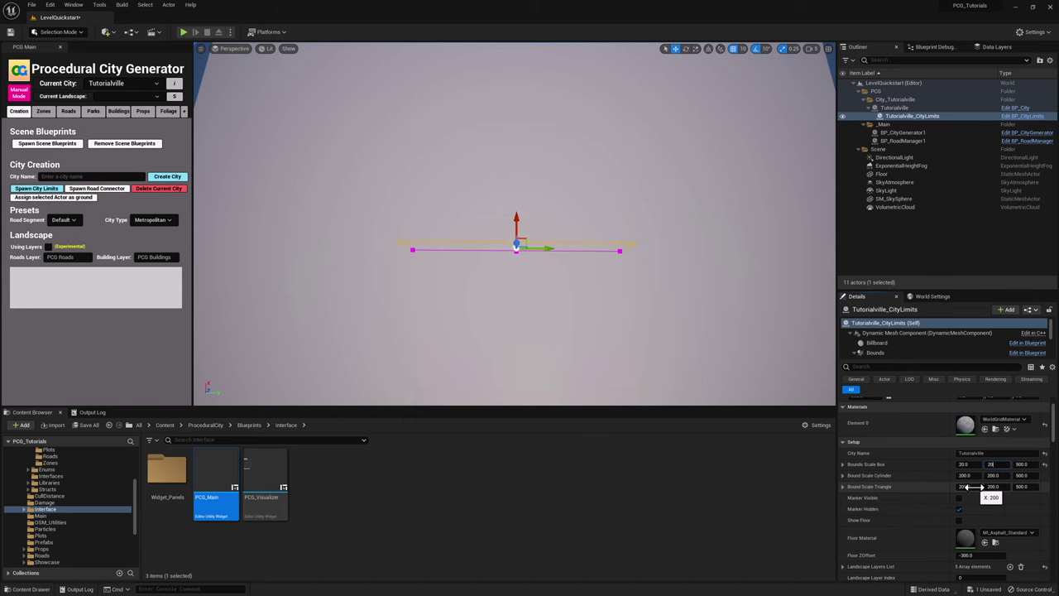
type("0")
key("Tab")
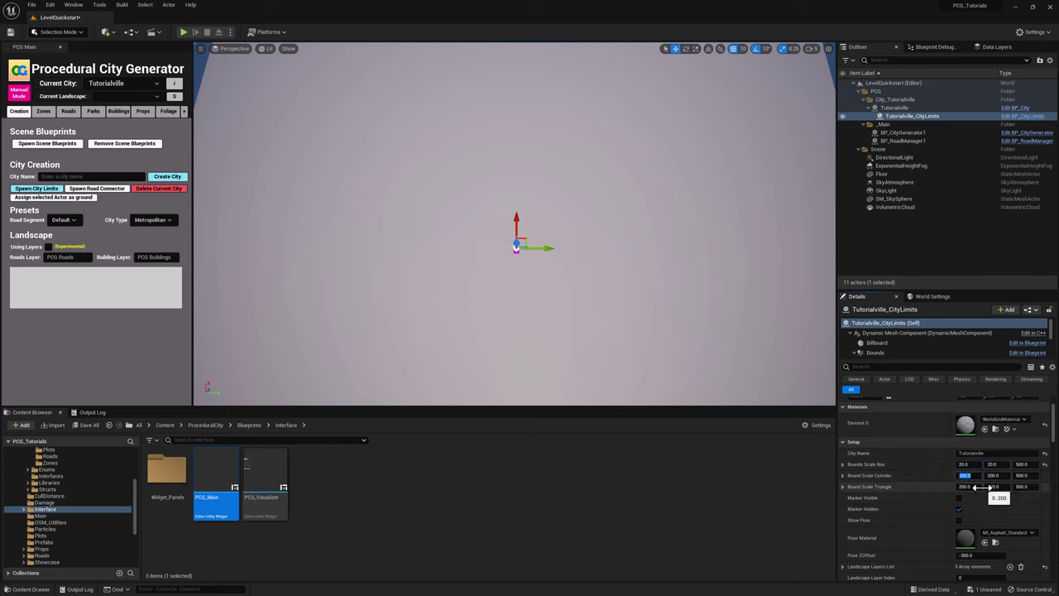
Set the city limits' cylinder bounds scale to 2000 in X and Y and make the marker visible
type("2000")
key("Tab")
type("2000")
key("Return")
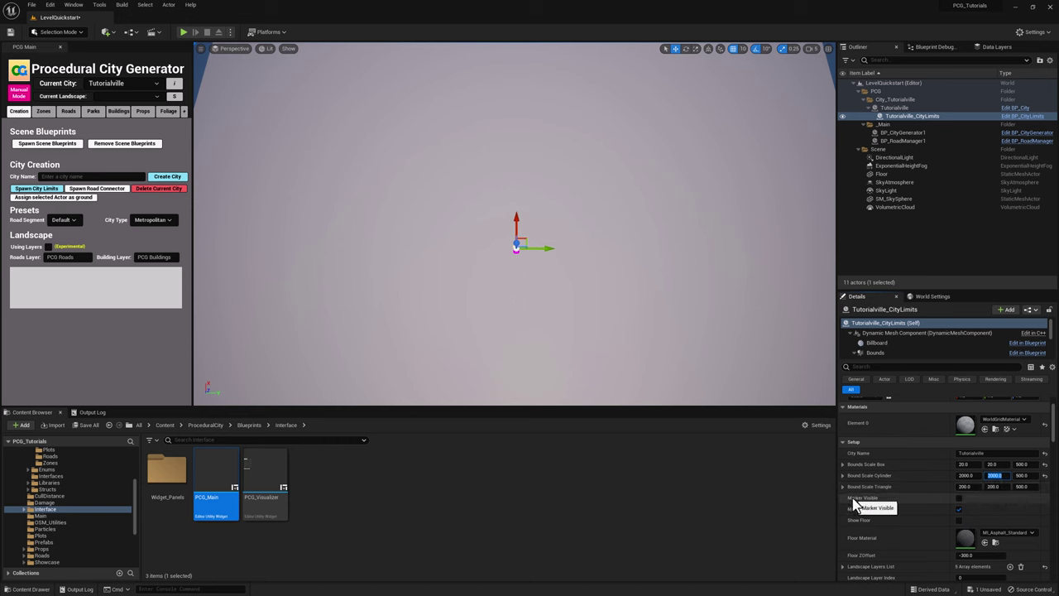
left_click(958, 498)
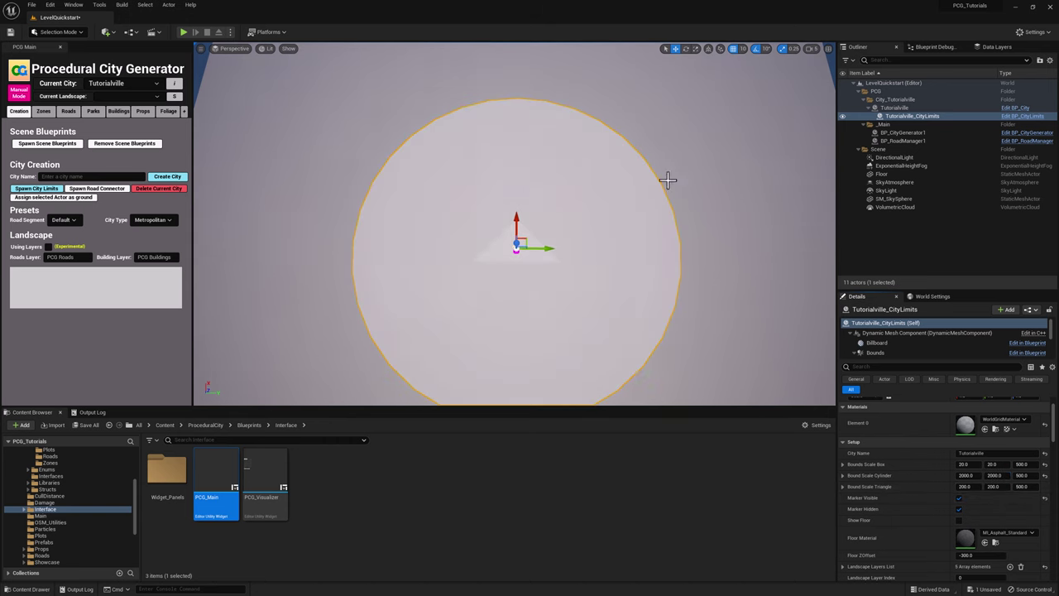
mouse_move(722, 204)
right_mouse_down()
mouse_move(722, 221)
mouse_move(723, 212)
right_mouse_up()
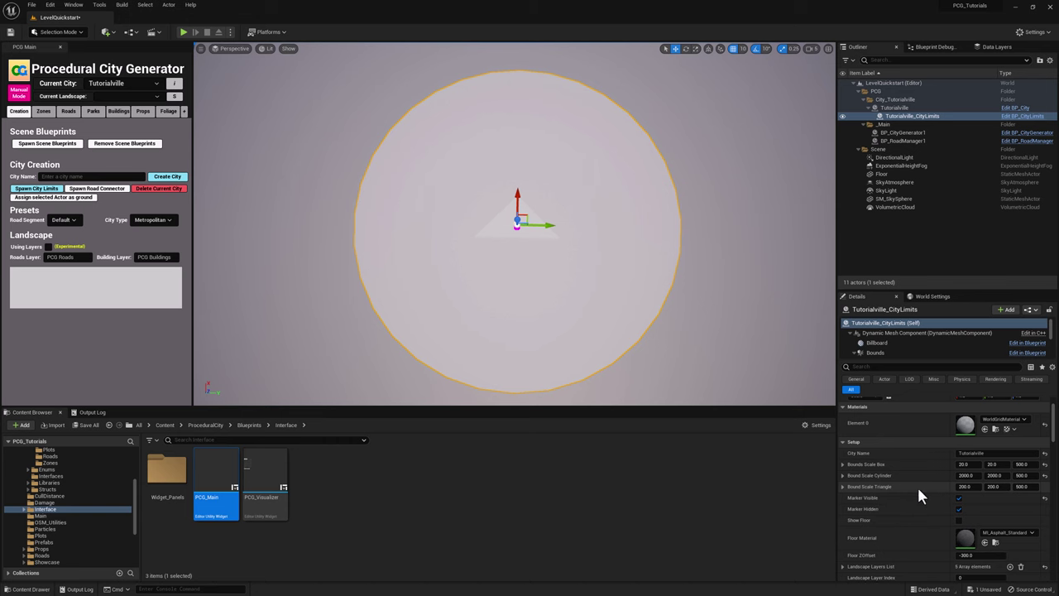
Reset the cylinder bounds scale to its default and set the triangle bounds scale to 2000 in X and 1000 in Y
left_click(1044, 476)
left_click(967, 487)
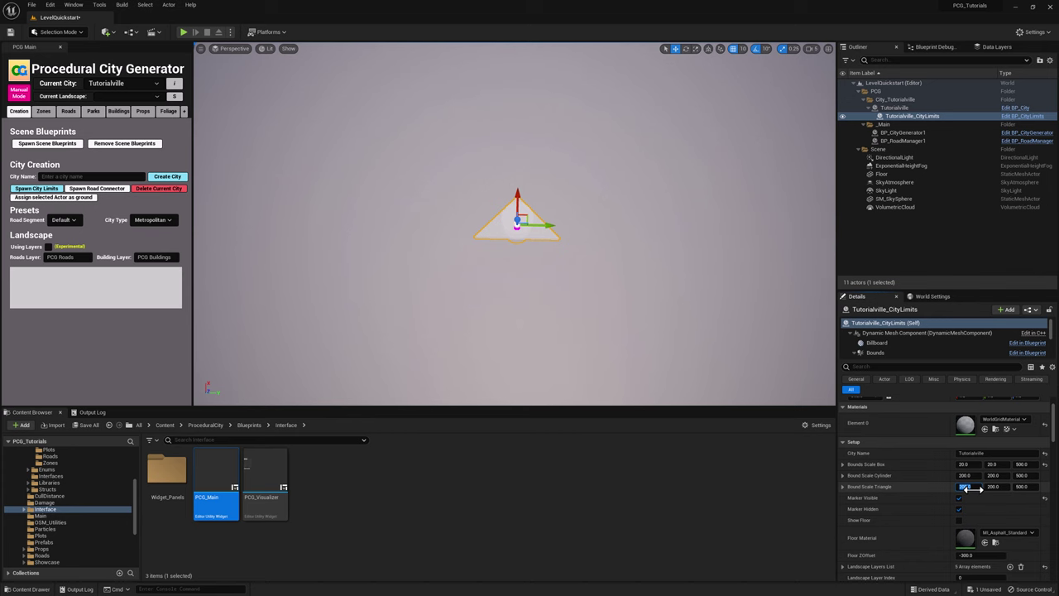
type("2000")
key("Tab")
type("1000")
key("Return")
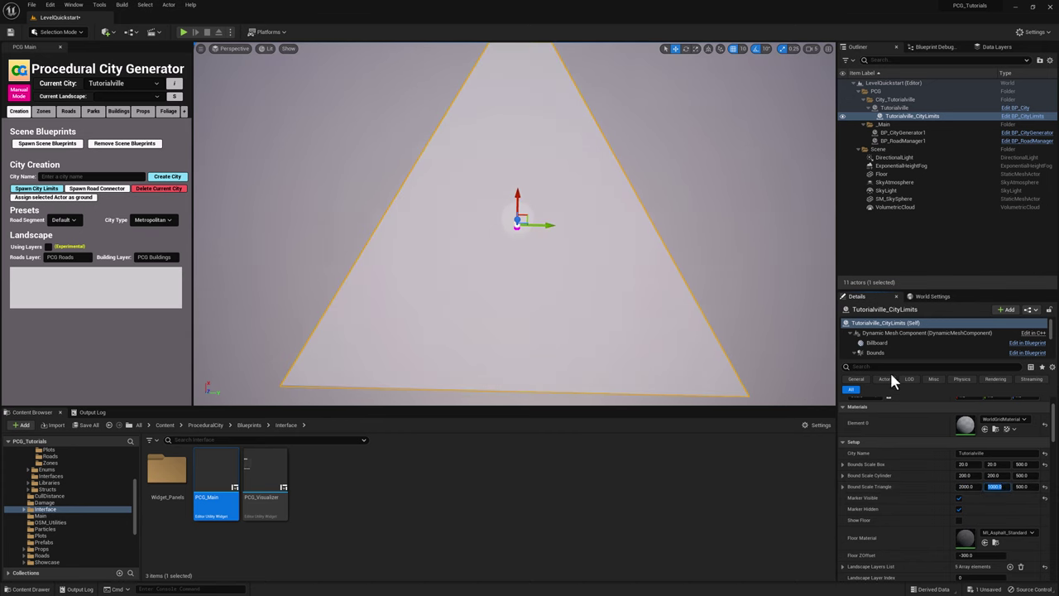
key("s")
right_click_drag(541, 147, 541, 140)
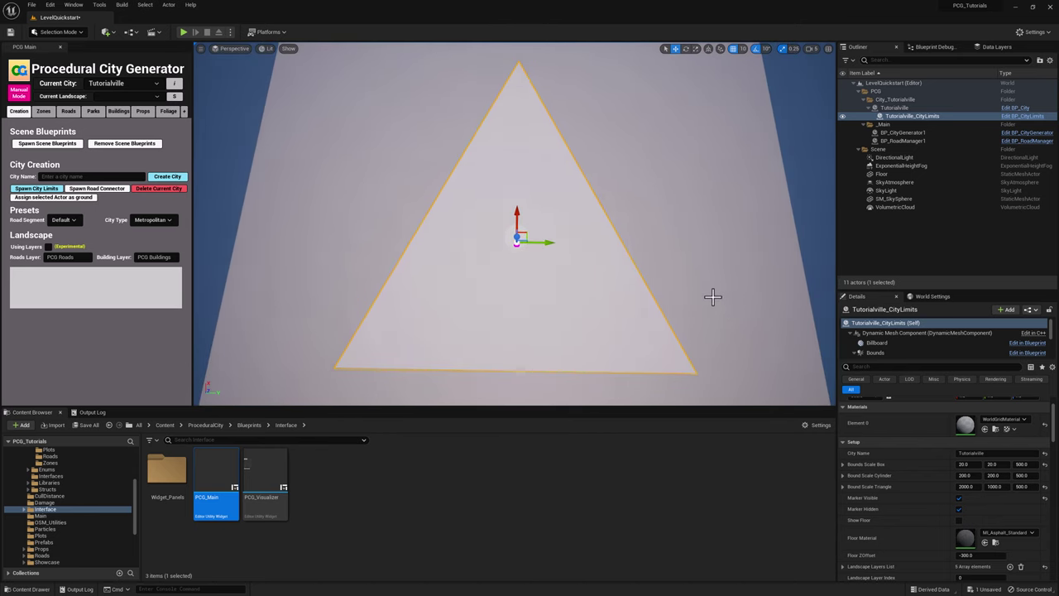
right_click_drag(714, 297, 716, 291)
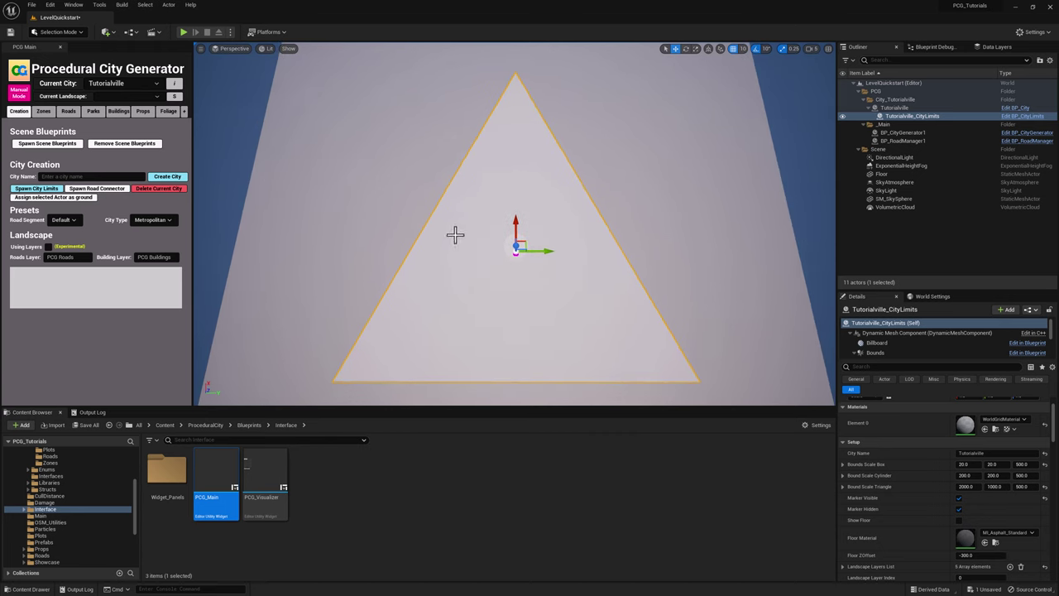
Reset the city limits' triangle and box bounds scales to their defaults
left_click(1044, 487)
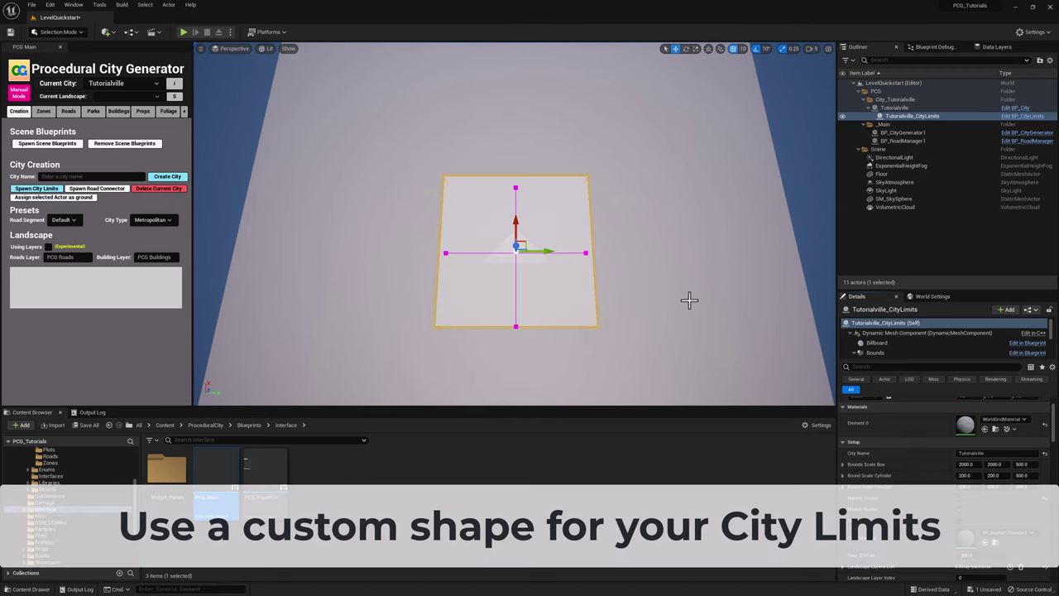
key("w")
right_click_drag(643, 239, 643, 252)
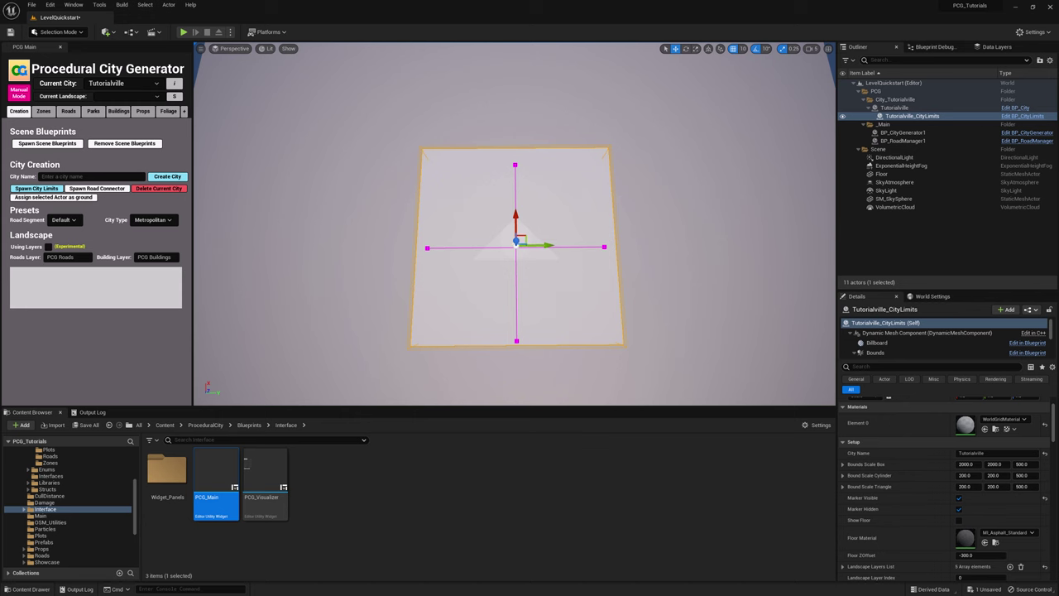
Create a custom shape spline for Tutorialville_CityLimits with the Create Shape function
left_click(917, 116)
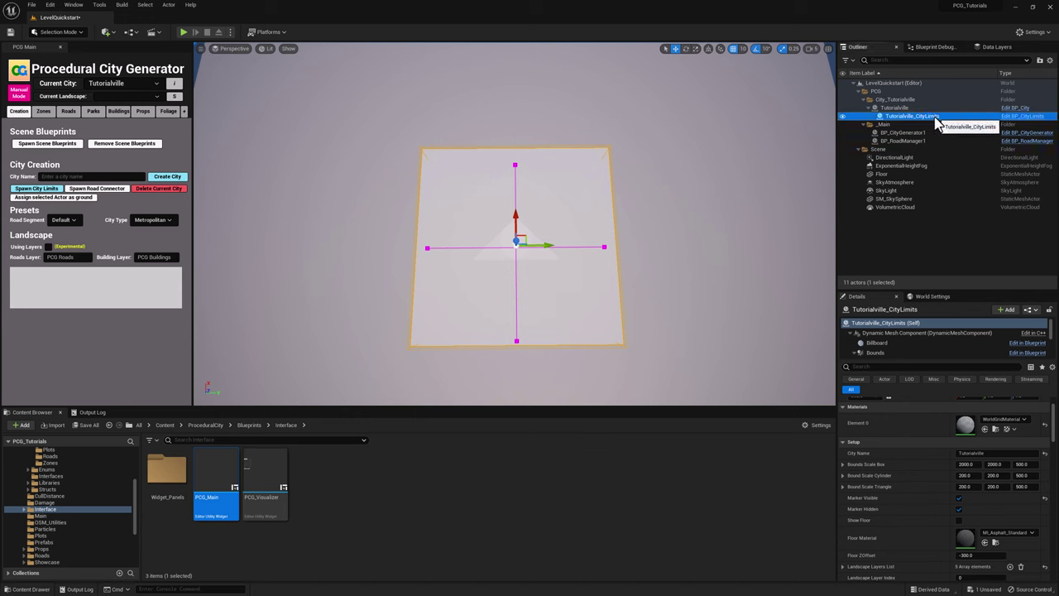
scroll(914, 437, "down", 5)
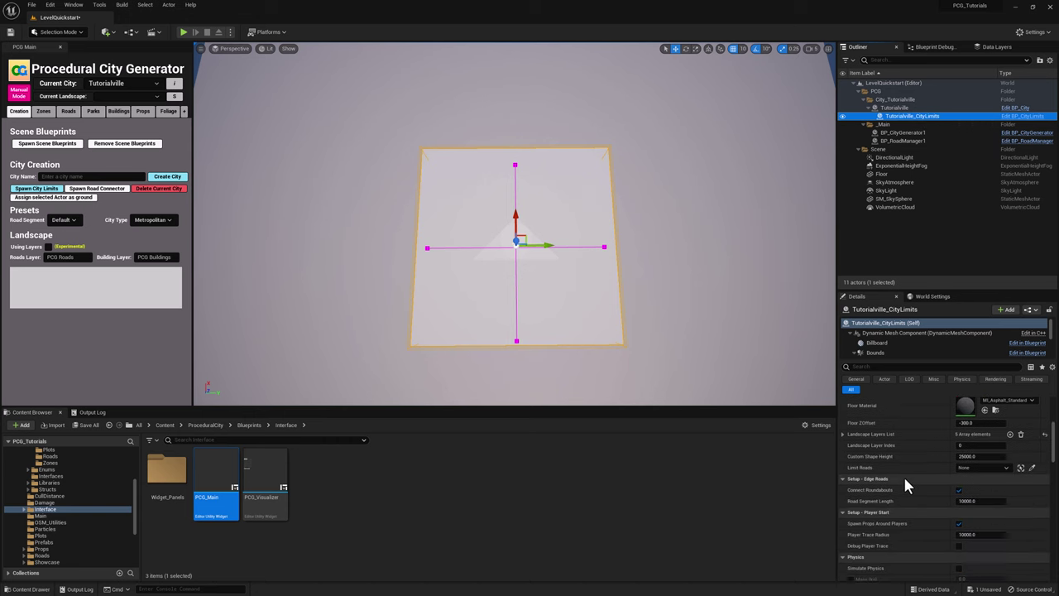
scroll(904, 482, "down", 10)
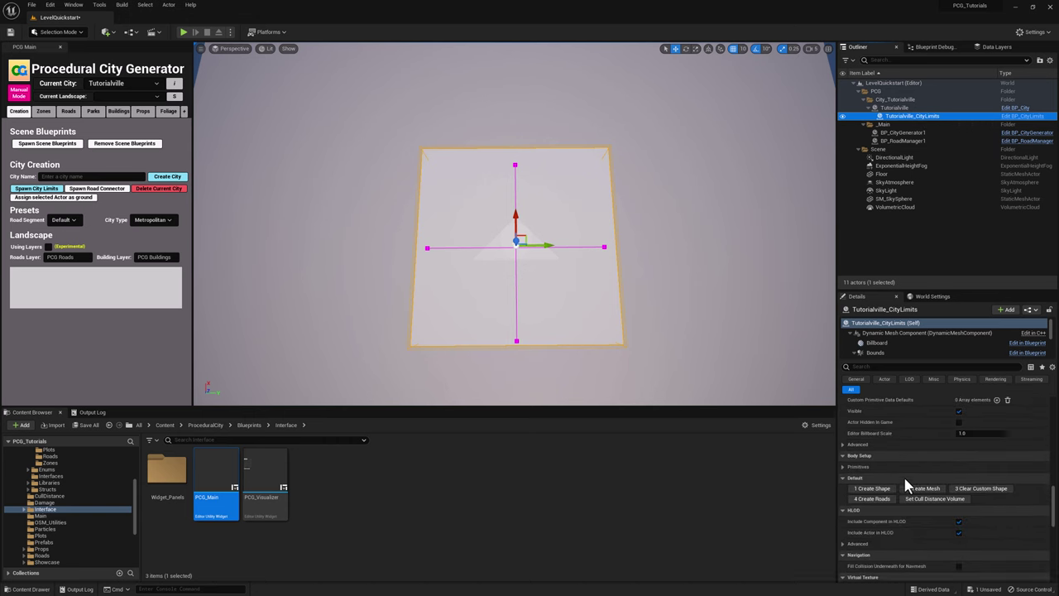
scroll(906, 484, "down", 1)
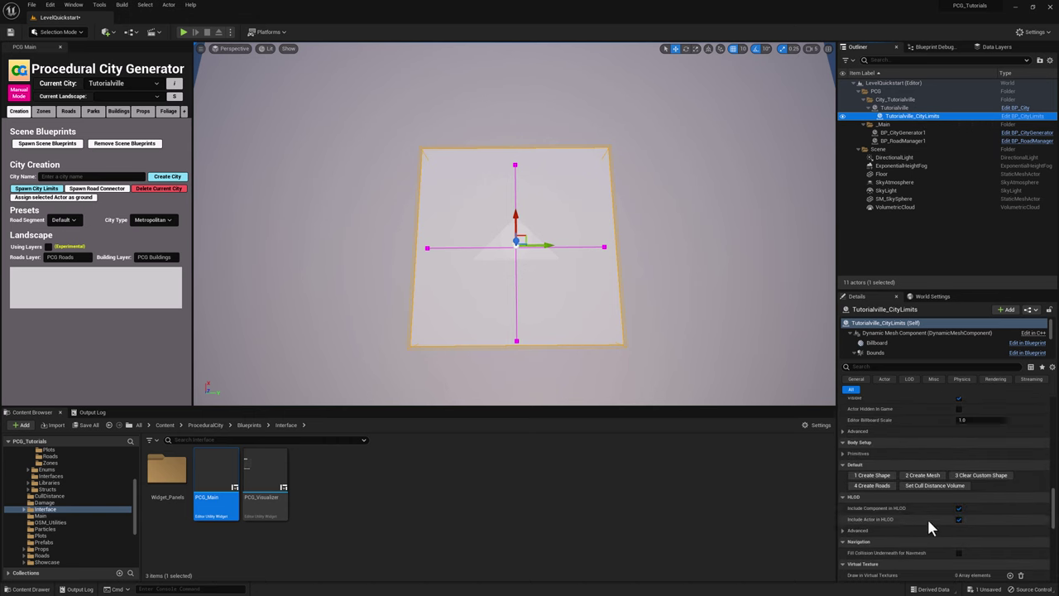
left_click(877, 481)
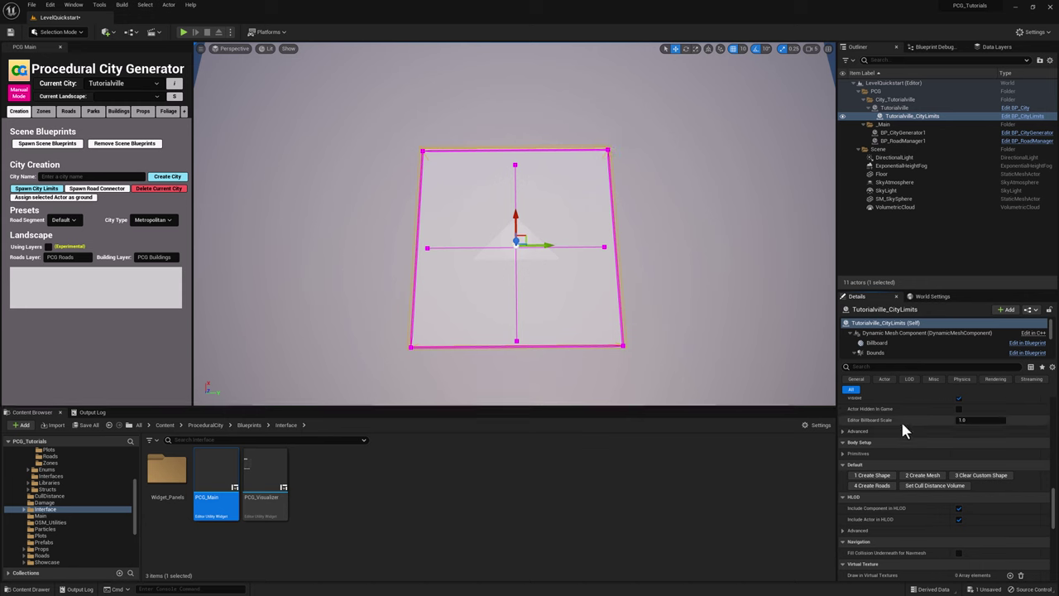
Add a spline point midway along the city limits shape's upper edge and move it outward to form a peak
scroll(922, 463, "down", 5)
scroll(931, 468, "down", 10)
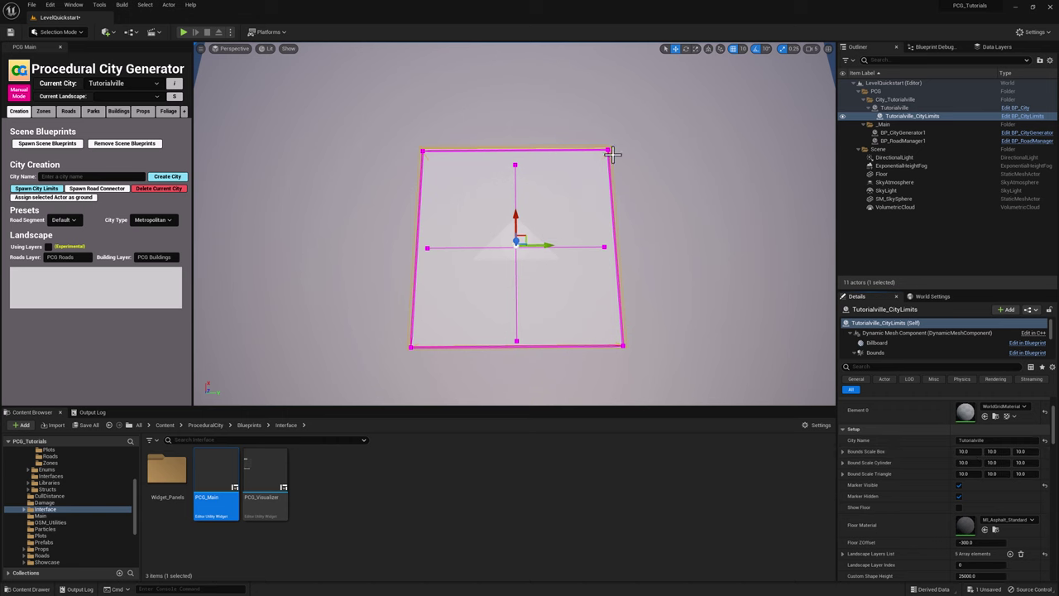
scroll(979, 469, "down", 5)
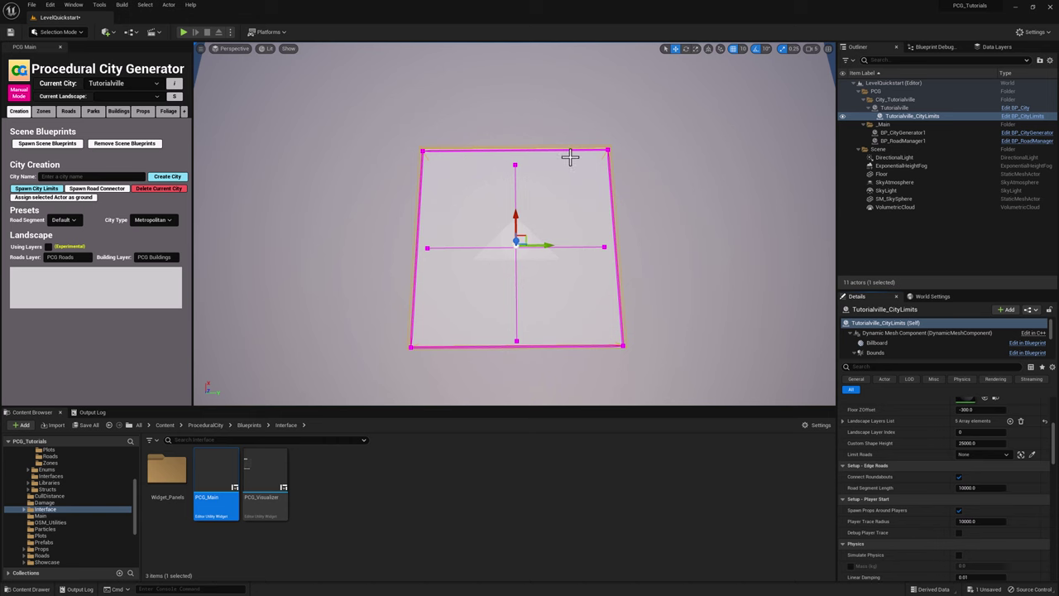
right_click(514, 150)
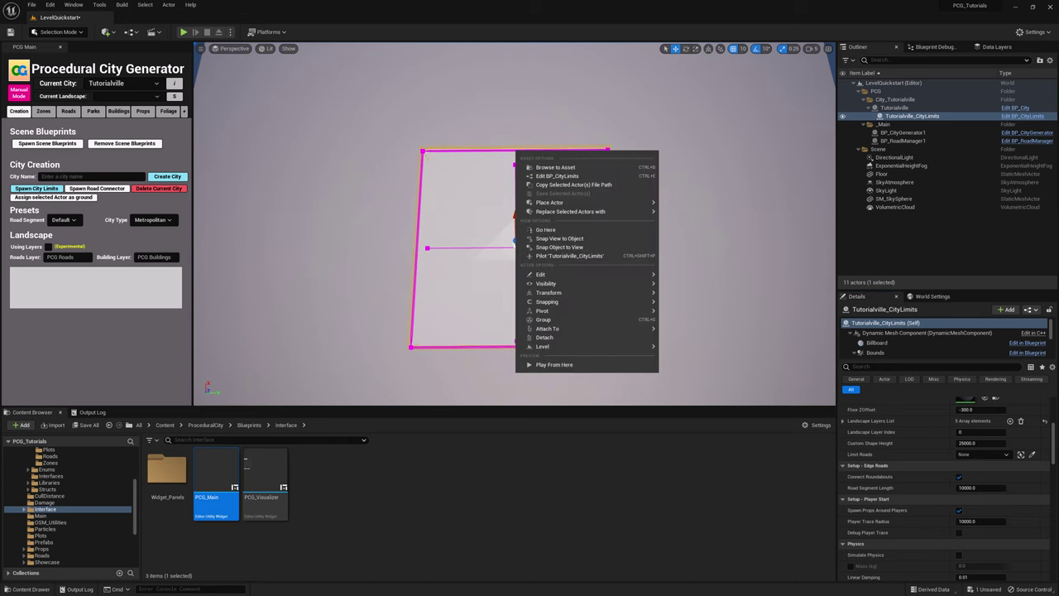
left_click(510, 151)
right_click(508, 152)
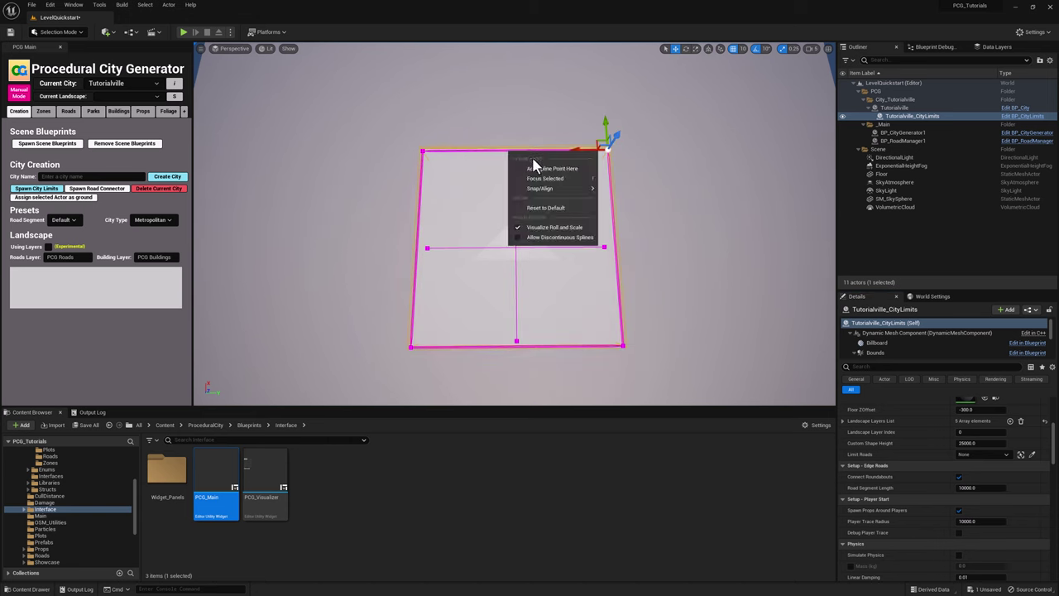
left_click(556, 168)
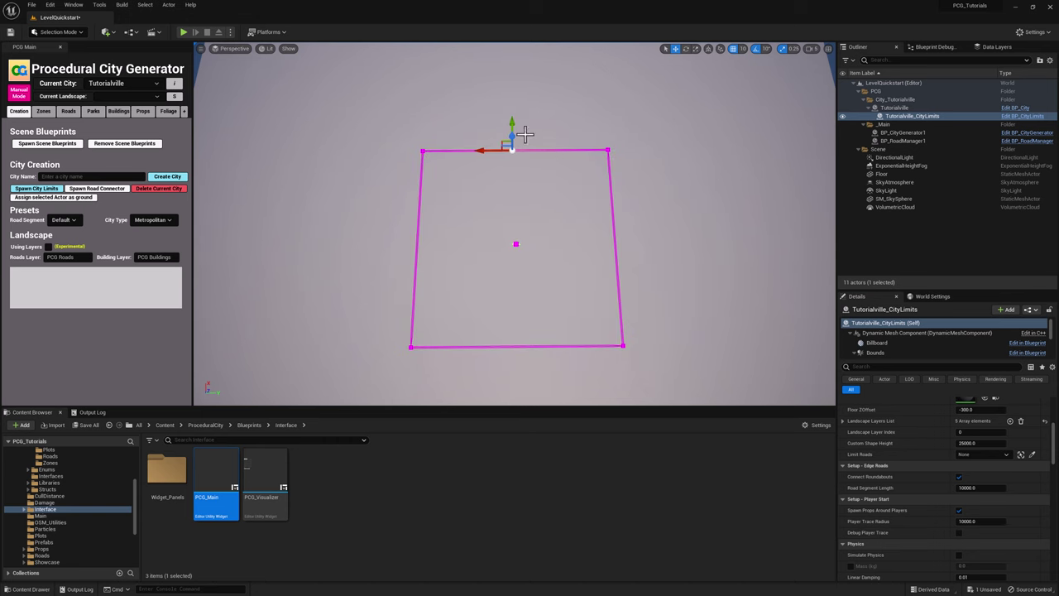
left_click_drag(512, 124, 508, 104)
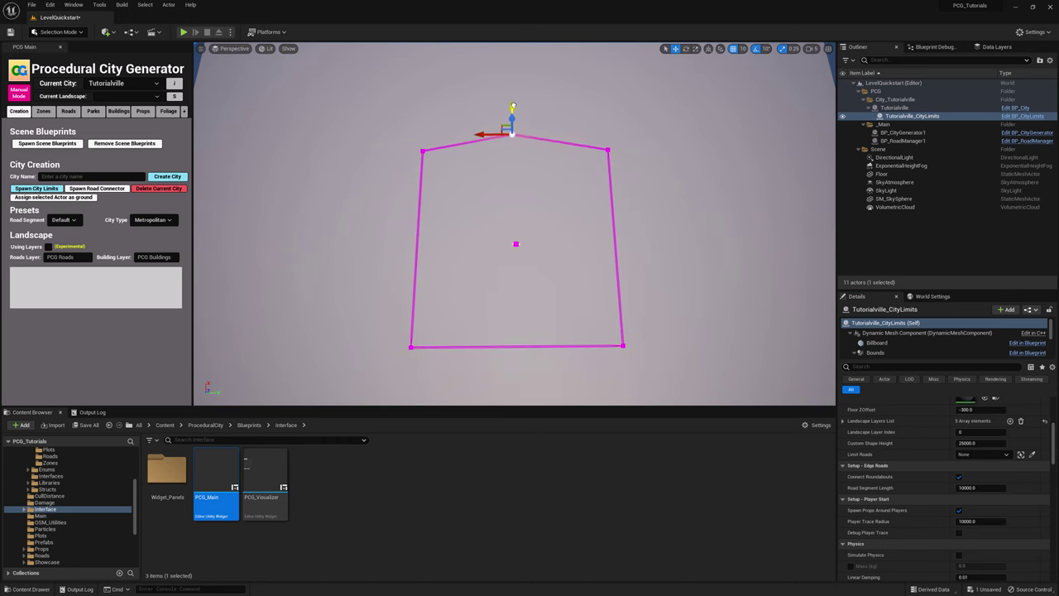
Add spline points to the left and lower edges of the city limits shape and move each one outward
right_click(420, 208)
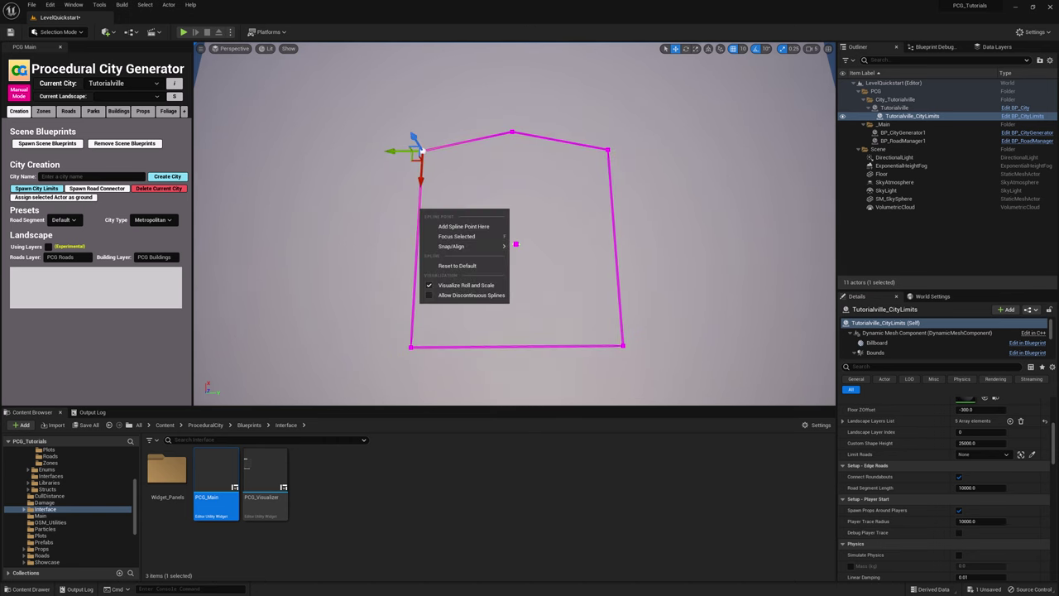
left_click(463, 226)
left_click_drag(406, 276, 387, 232)
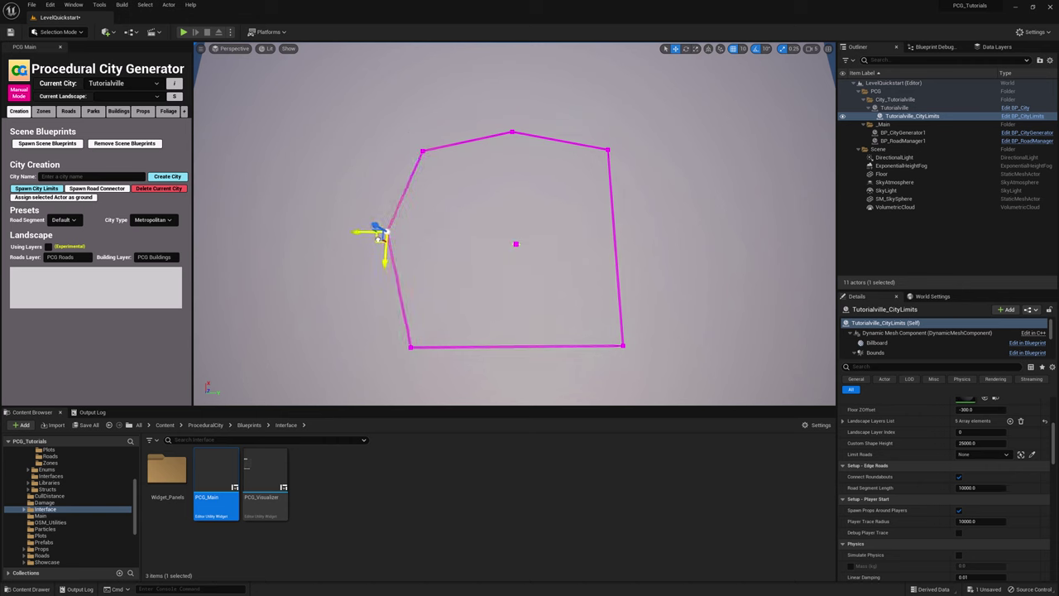
right_click(496, 347)
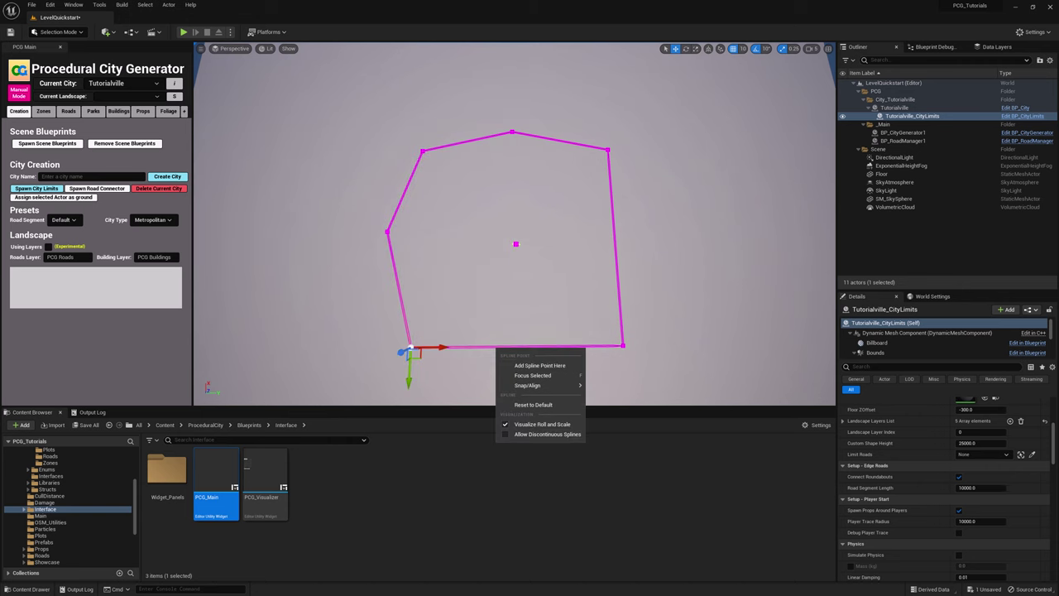
left_click(506, 364)
left_click_drag(518, 361, 524, 378)
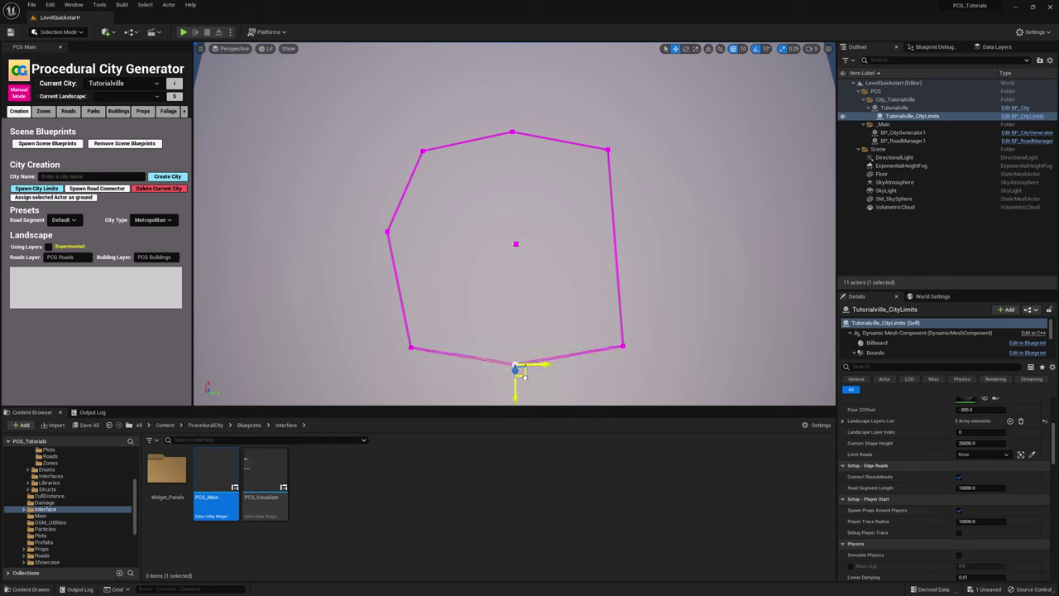
Add a spline point midway along the city limits shape's right edge and move it outward
right_click(615, 248)
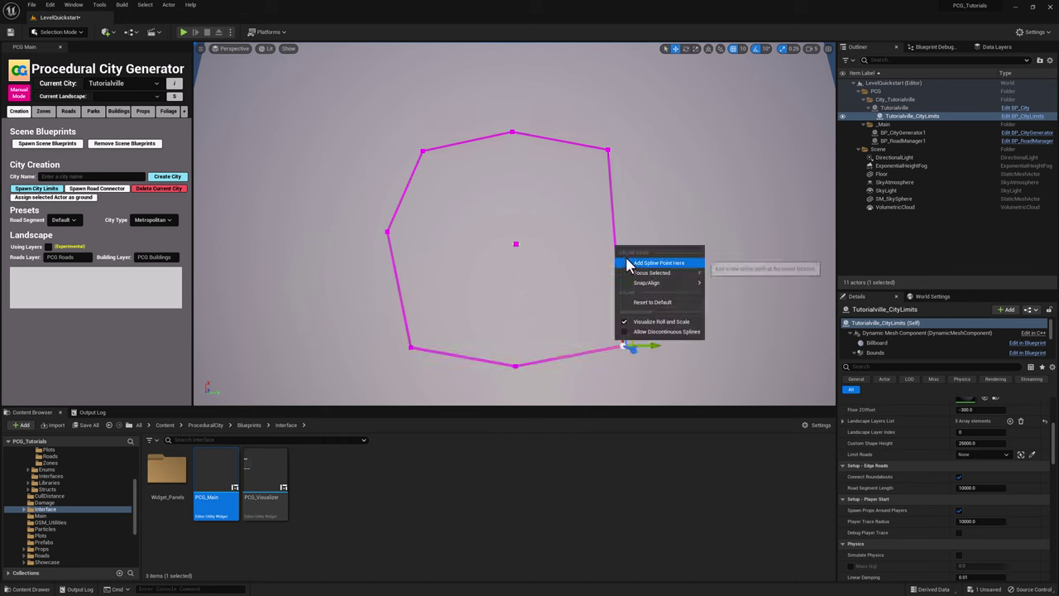
left_click(630, 262)
left_click_drag(619, 282, 659, 235)
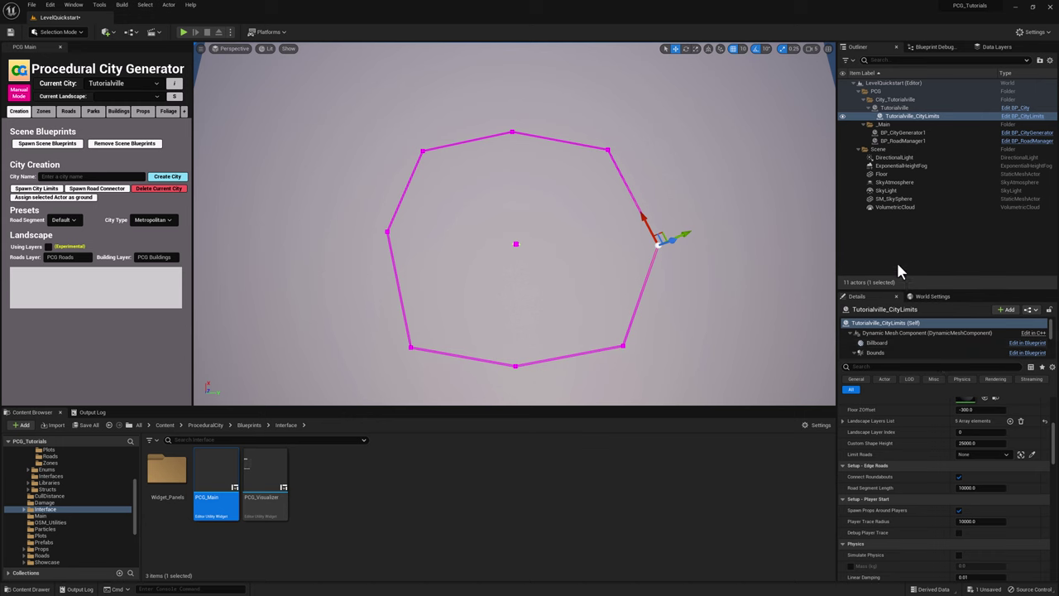
Generate the city limits mesh from the edited custom shape with the Create Mesh function
scroll(930, 438, "down", 5)
scroll(931, 446, "down", 5)
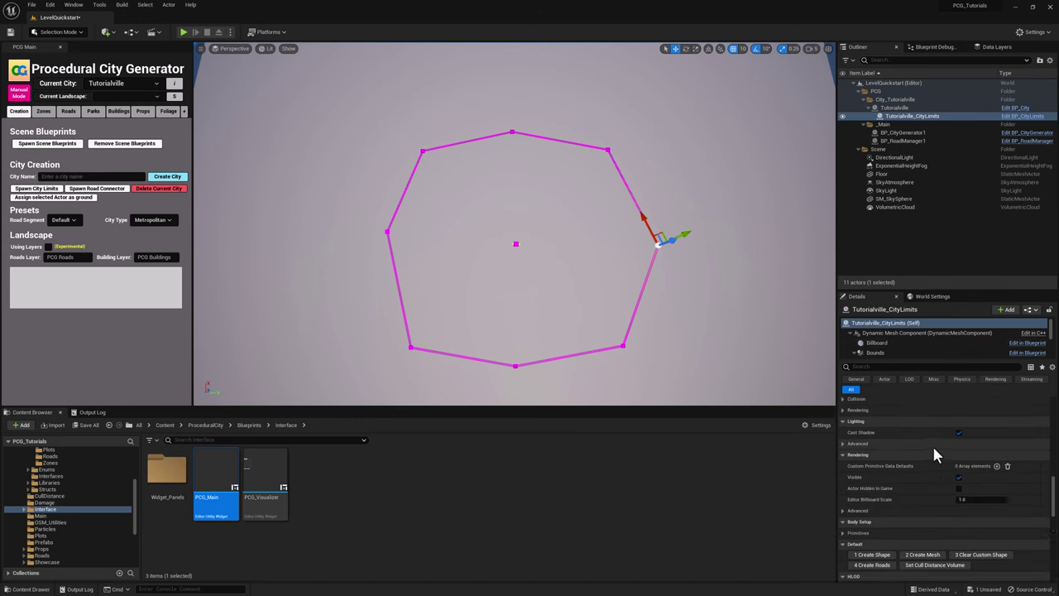
left_click(922, 476)
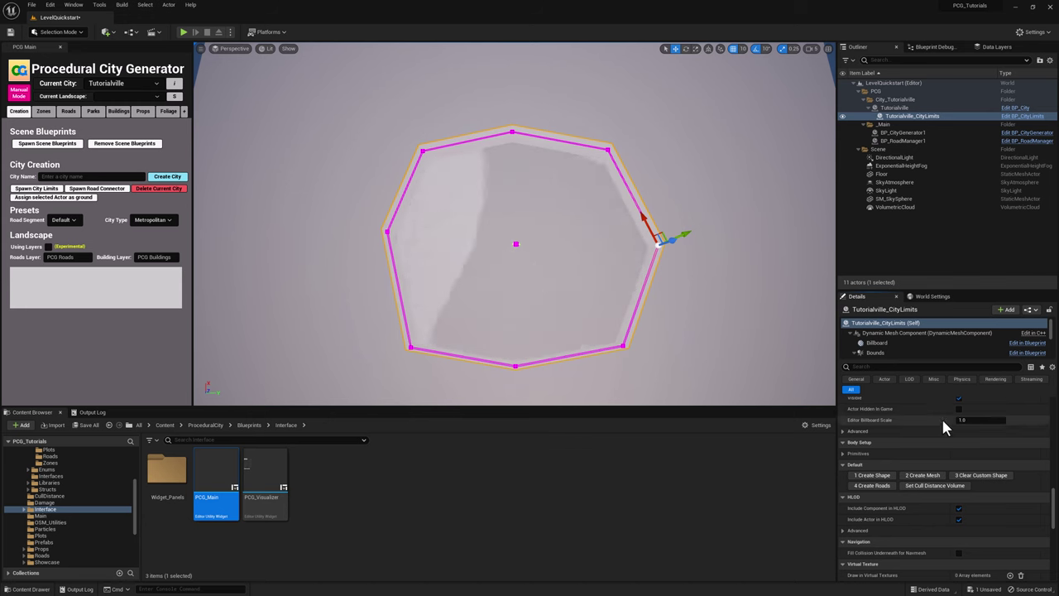
Turn off Marker Visible for Tutorialville_CityLimits
scroll(947, 463, "down", 10)
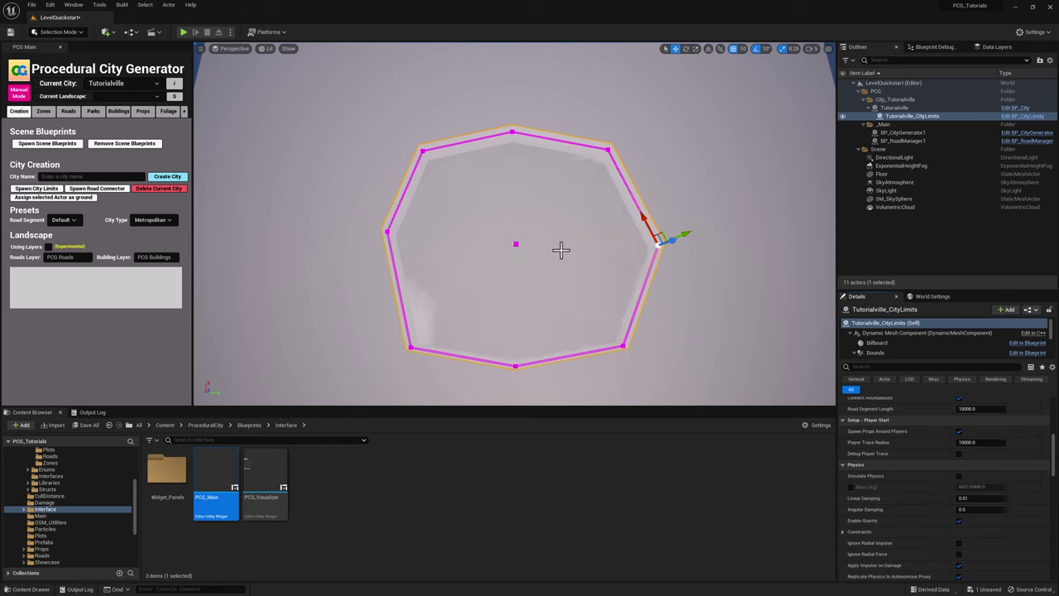
scroll(943, 503, "up", 4)
scroll(940, 492, "up", 1)
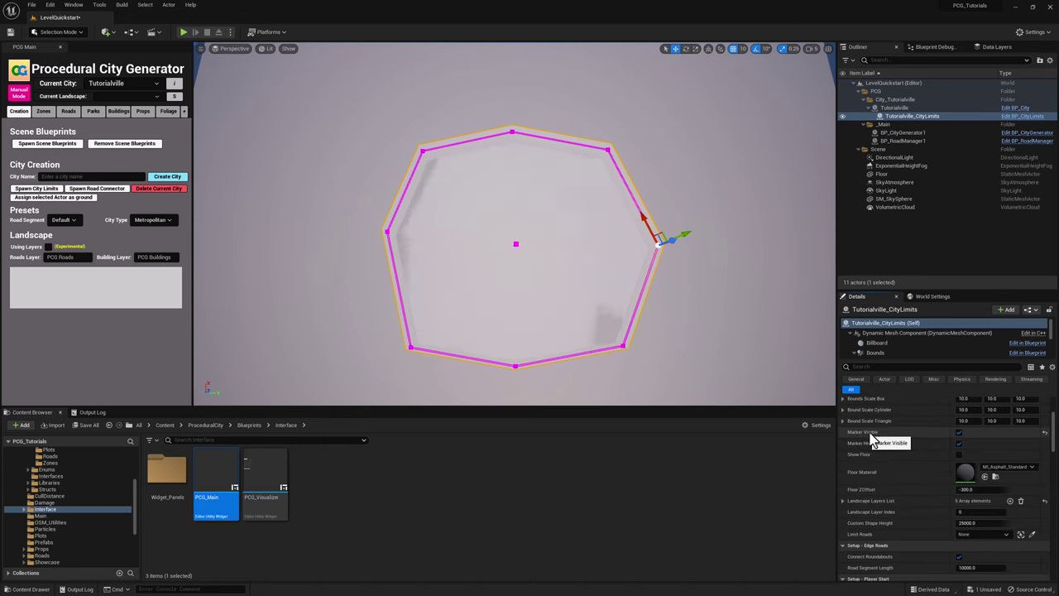
left_click(959, 432)
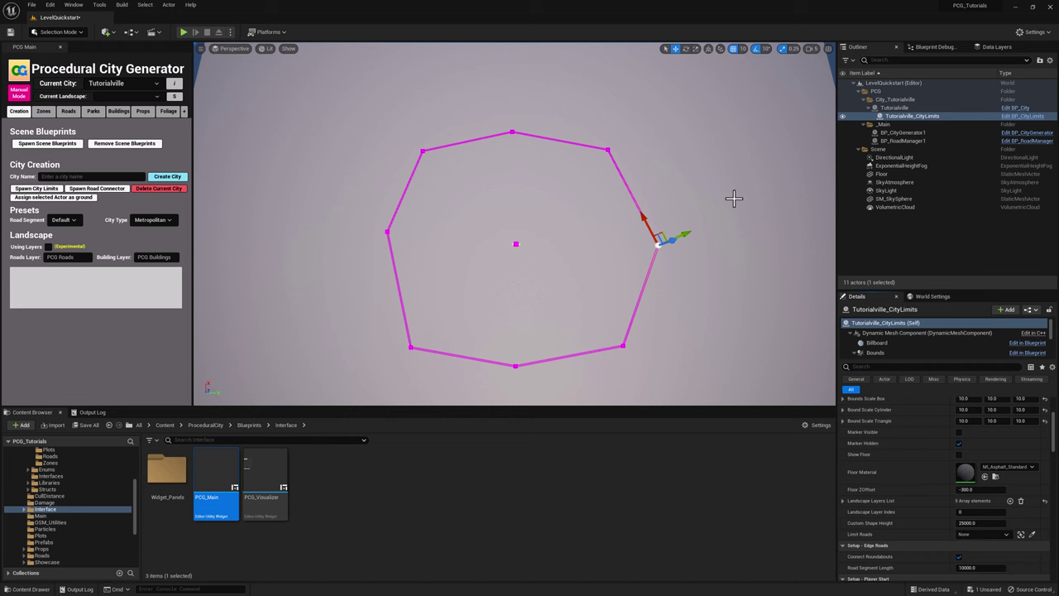
Create an edge road around Tutorialville_CityLimits with the Create Roads function
left_click(923, 117)
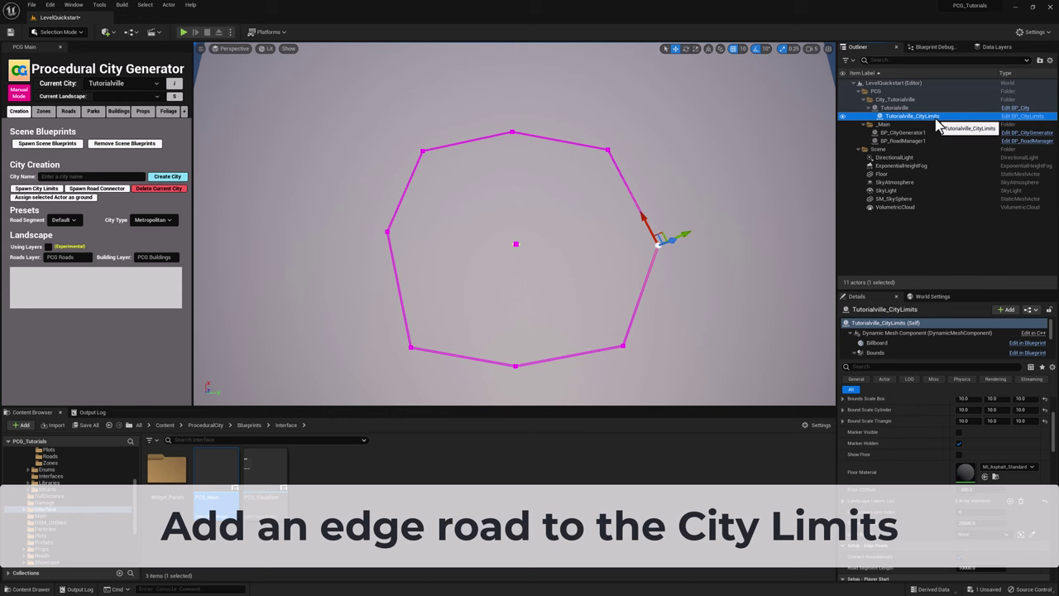
scroll(927, 420, "down", 3)
scroll(927, 407, "down", 5)
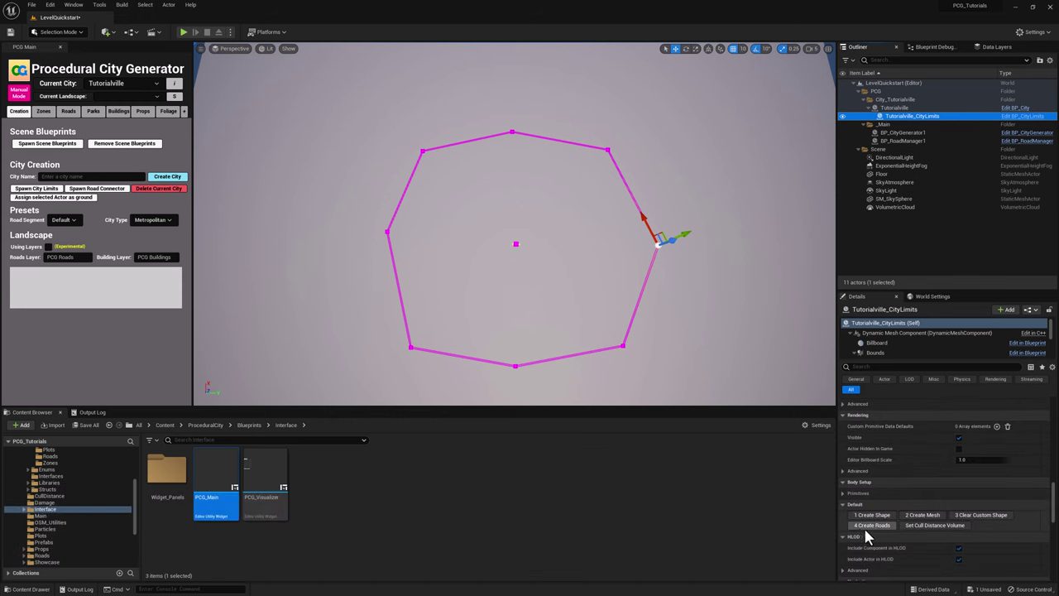
left_click(875, 528)
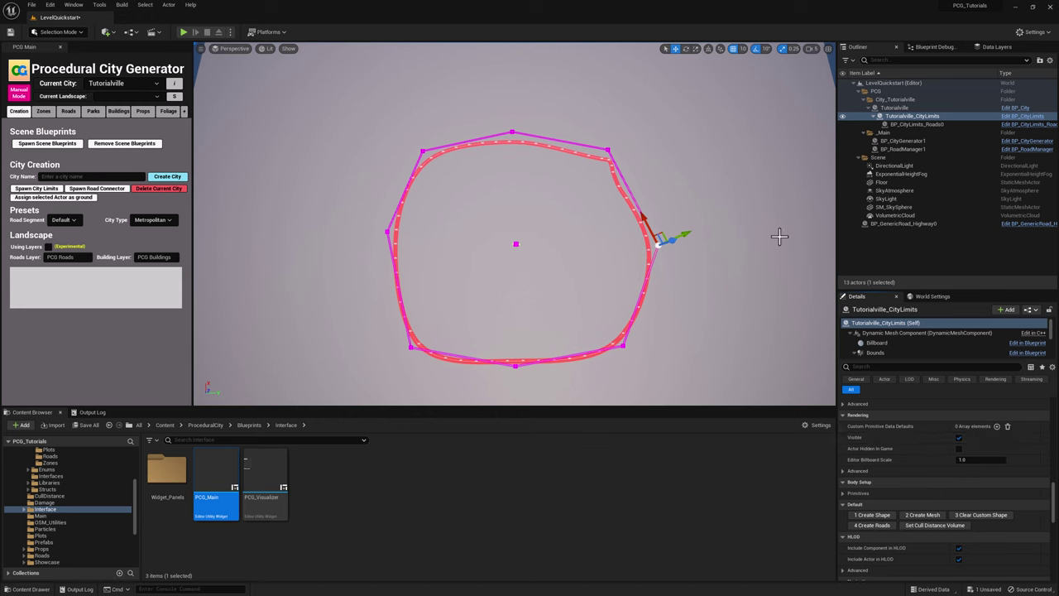
Turn off Construction Mode for the BP_GenericRoad_Highway0 edge road
left_click(915, 225)
scroll(944, 470, "up", 6)
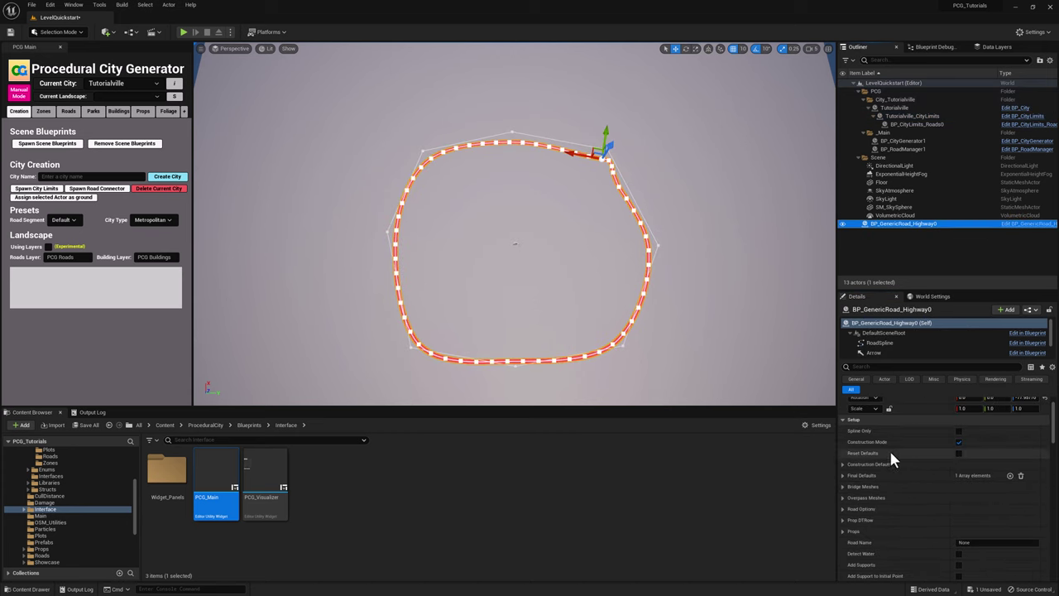
left_click(960, 445)
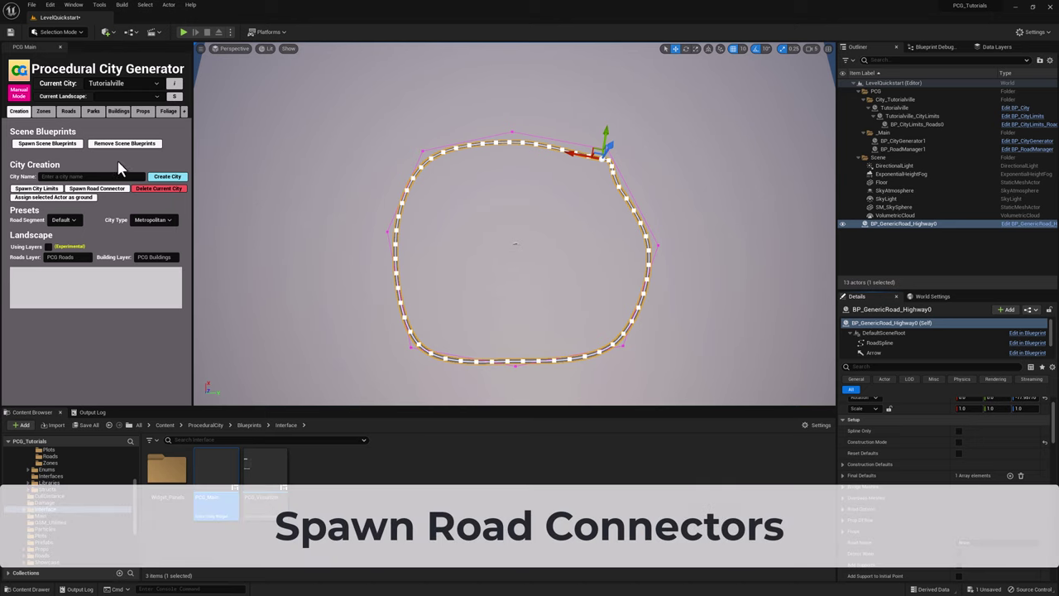
Spawn two road connectors and place them in the lower-left and upper-left areas inside the edge road
mouse_move(91, 191)
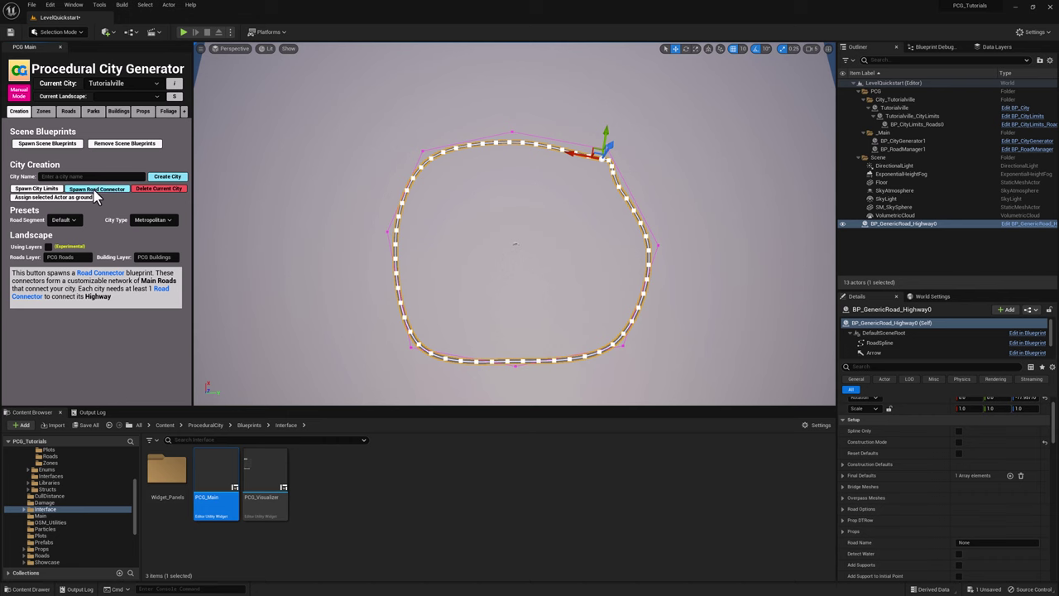
left_click(96, 190)
left_click_drag(524, 229, 472, 286)
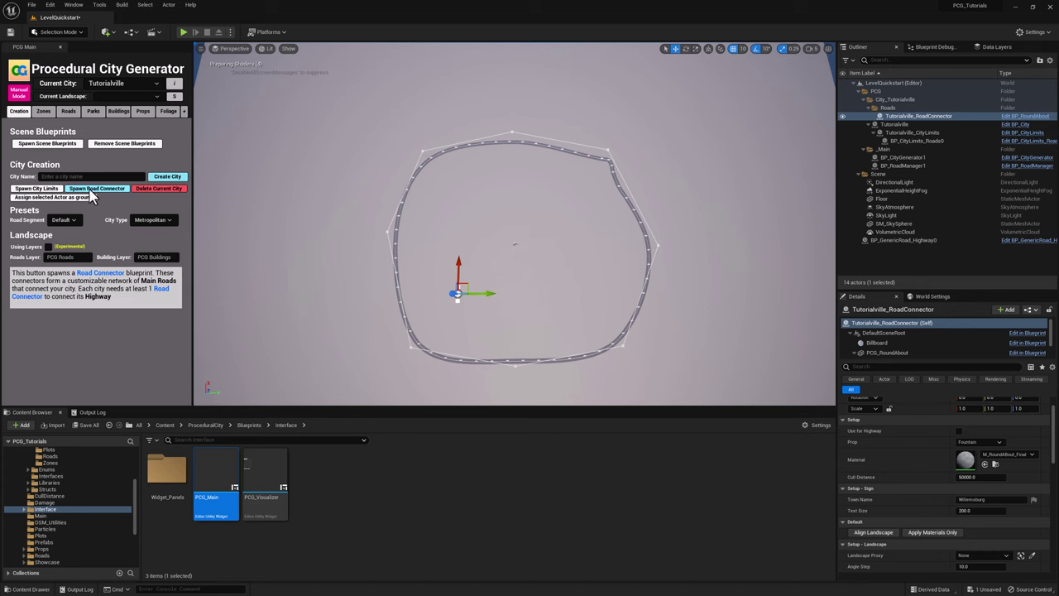
left_click(91, 189)
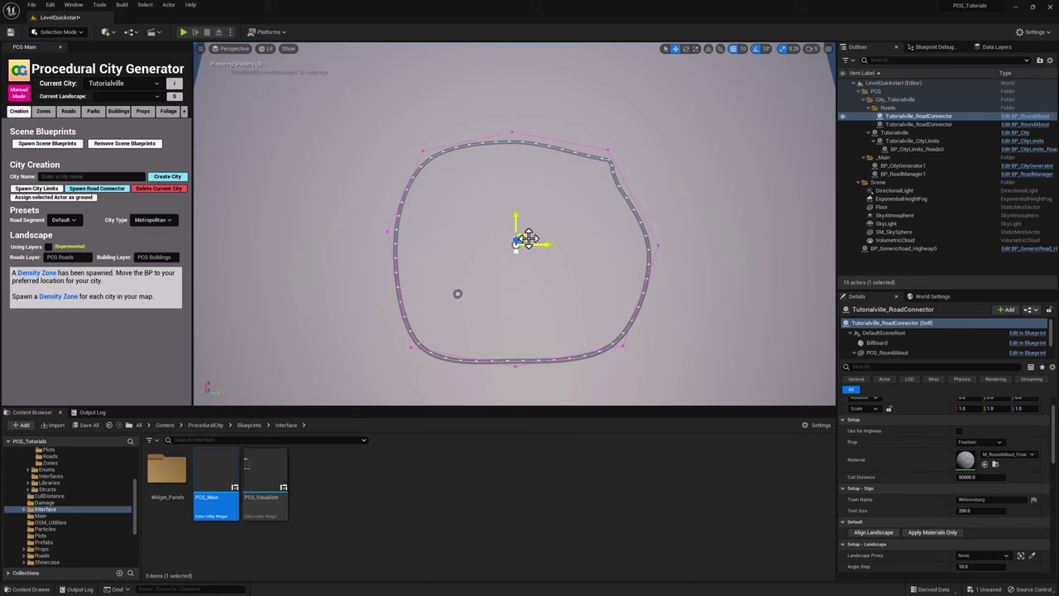
left_click_drag(527, 239, 481, 204)
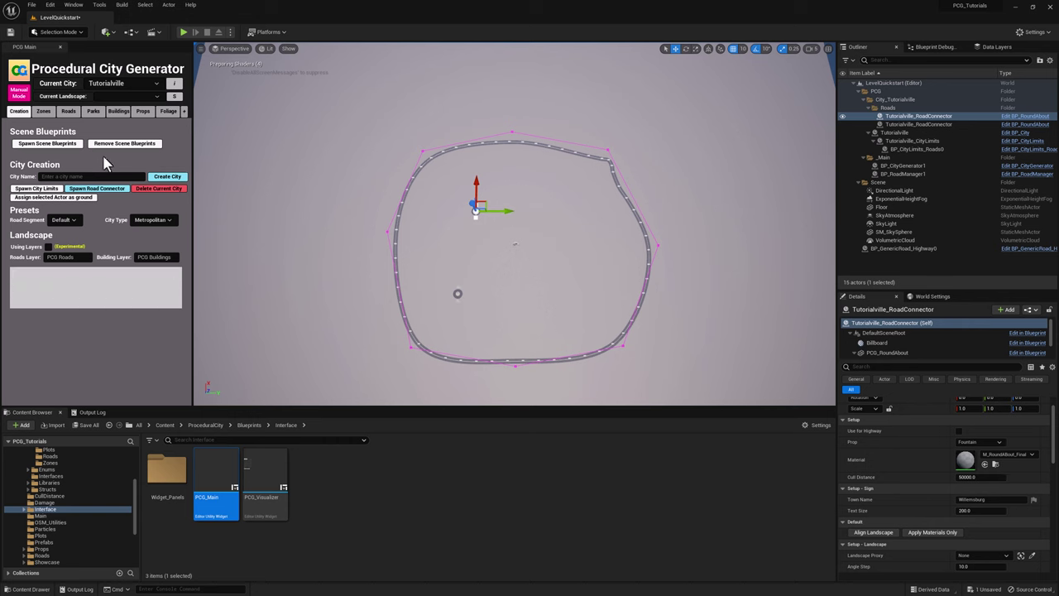
Spawn two more road connectors and place them in the upper-right and lower-right areas inside the edge road
left_click(93, 189)
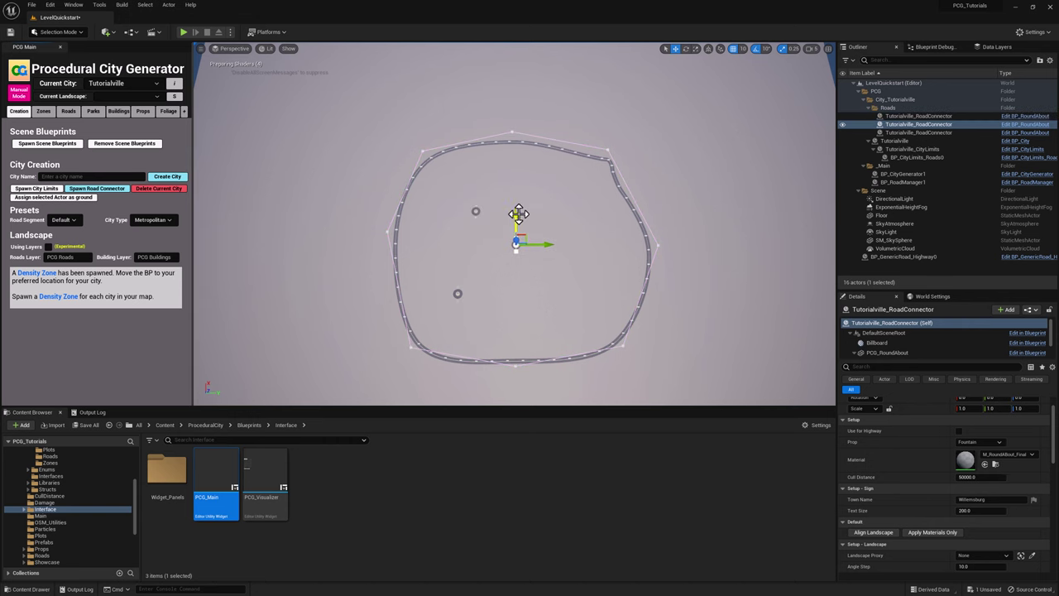
left_click_drag(527, 234, 571, 231)
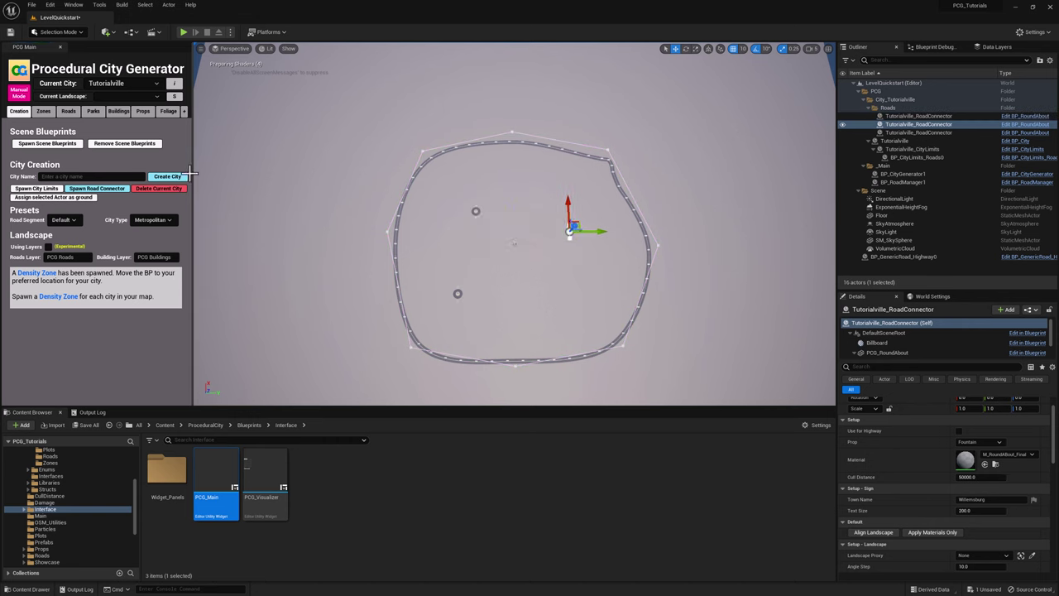
left_click(114, 190)
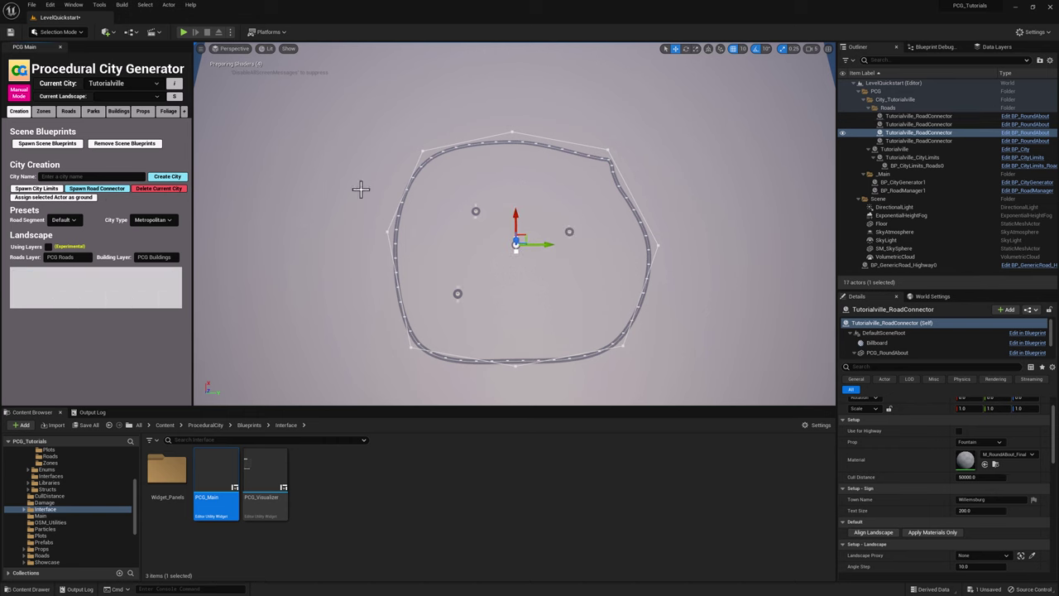
left_click_drag(516, 229, 563, 298)
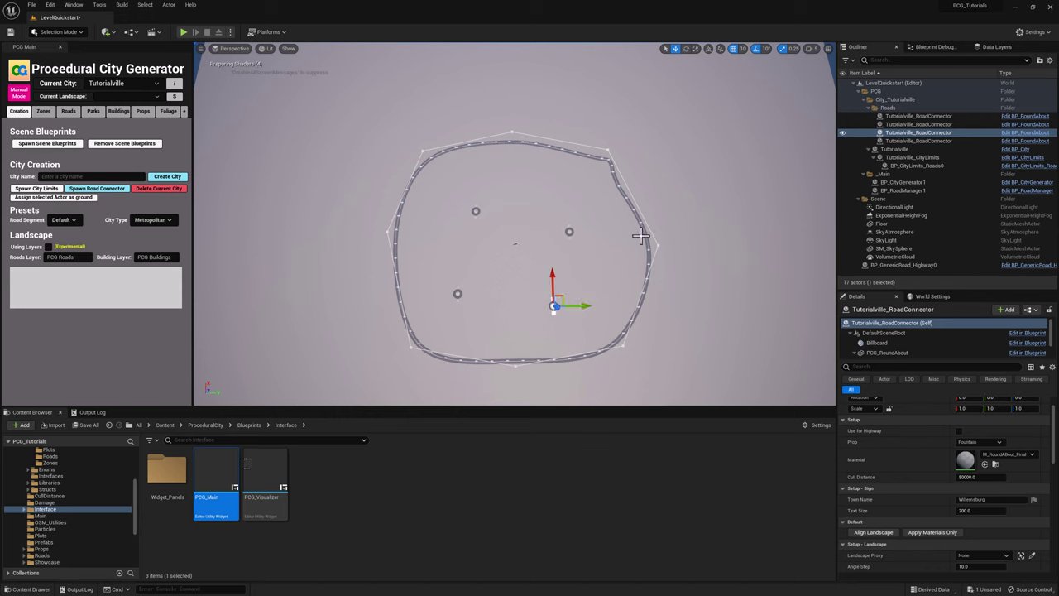
Move the upper-left road connector slightly farther from the city centre, toward the edge road
left_click(478, 212)
left_click(478, 213)
mouse_move(477, 212)
left_mouse_down()
mouse_move(464, 184)
mouse_move(474, 191)
left_mouse_up()
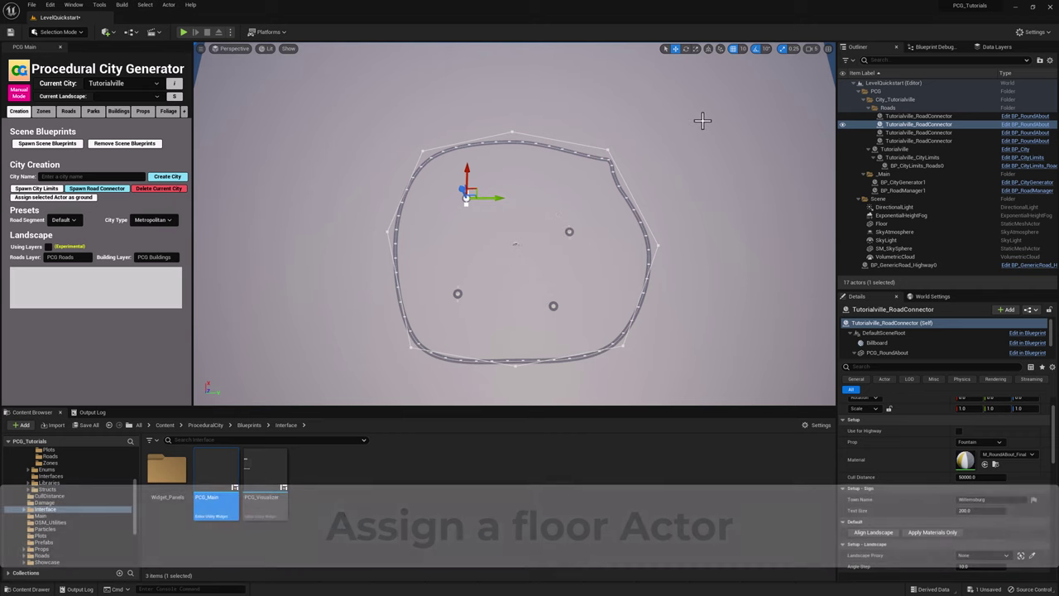
Assign the Floor actor as the city's ground
left_click(713, 118)
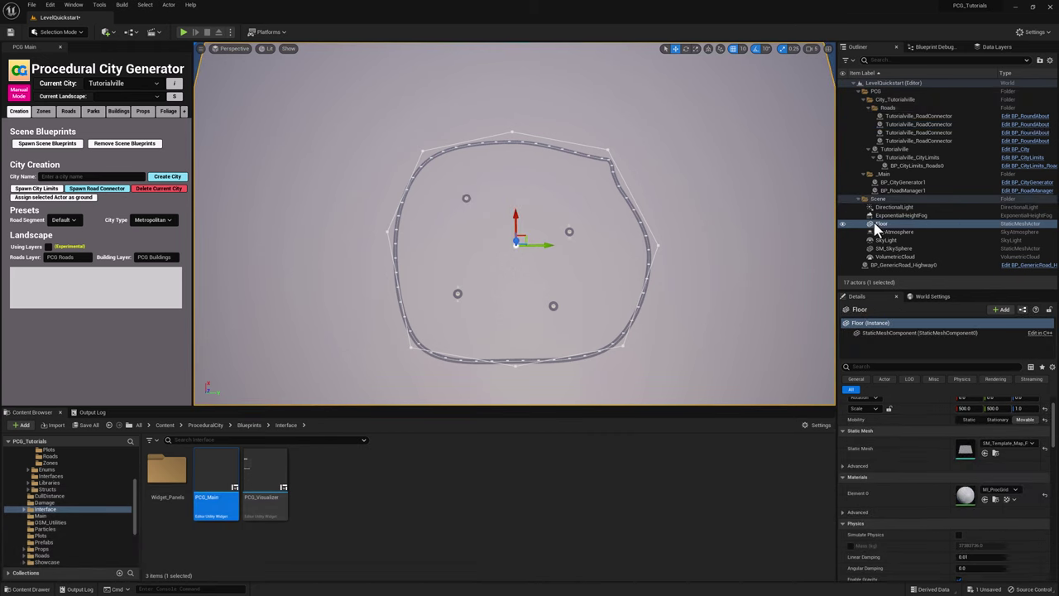
left_click(63, 198)
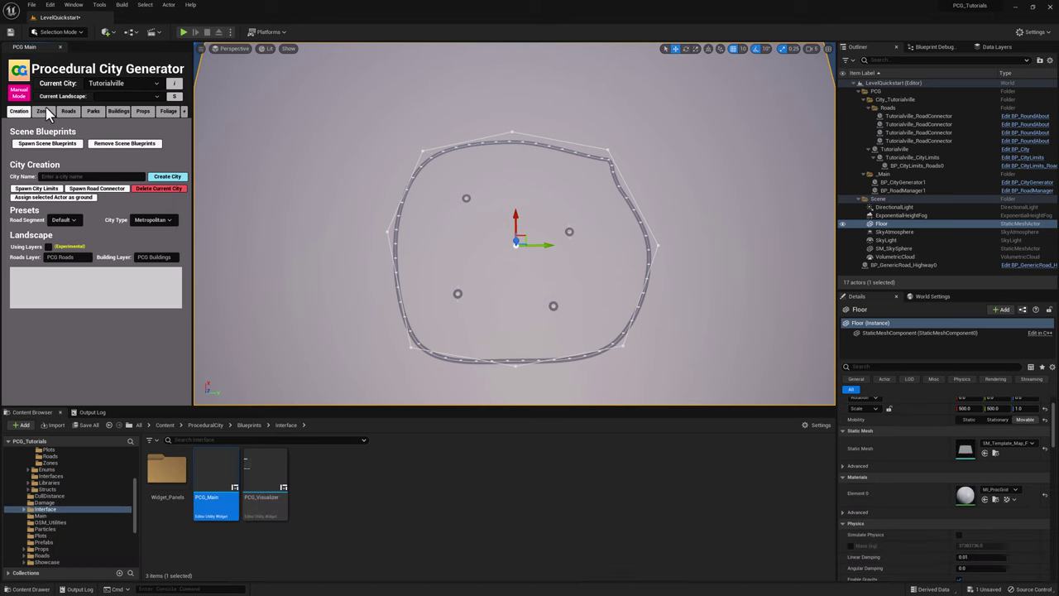
Spawn a Commercial zone for Tutorialville
left_click(44, 113)
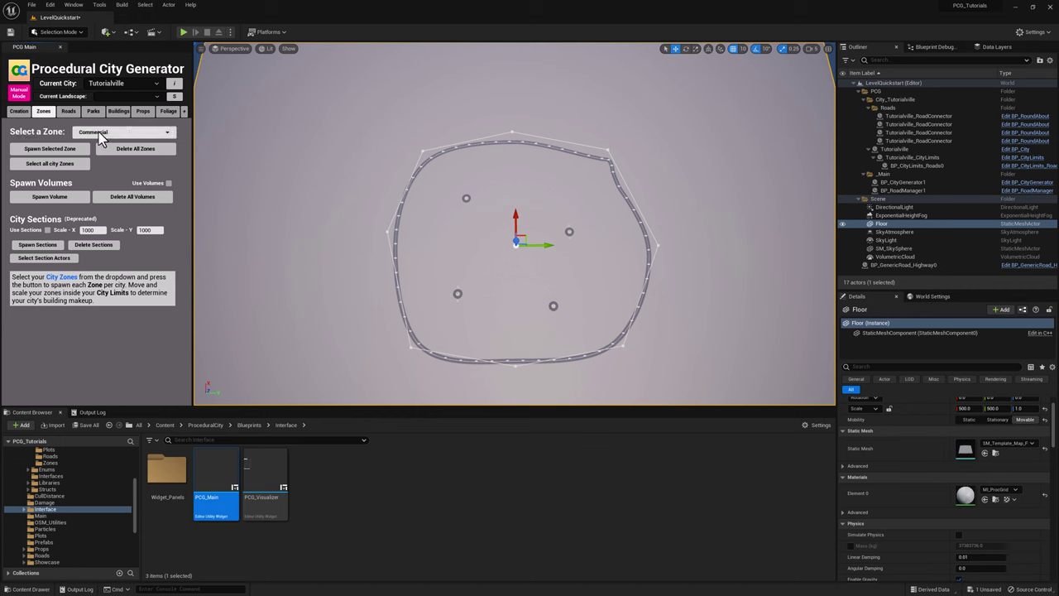
left_click(55, 150)
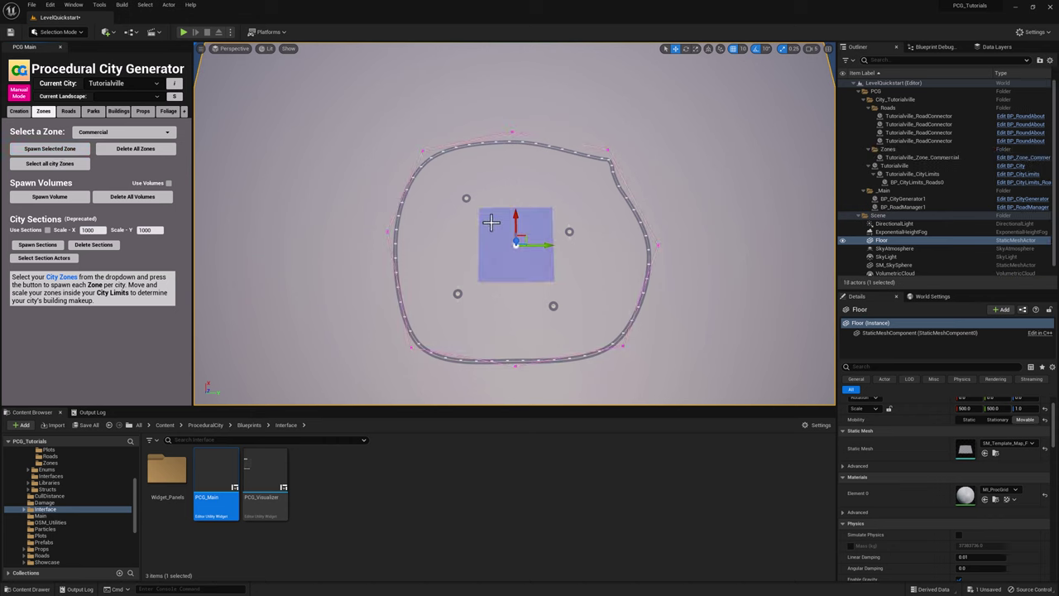
Select the Commercial zone in the city and bring up its Bound Scale settings
left_click(493, 222)
left_click(522, 229)
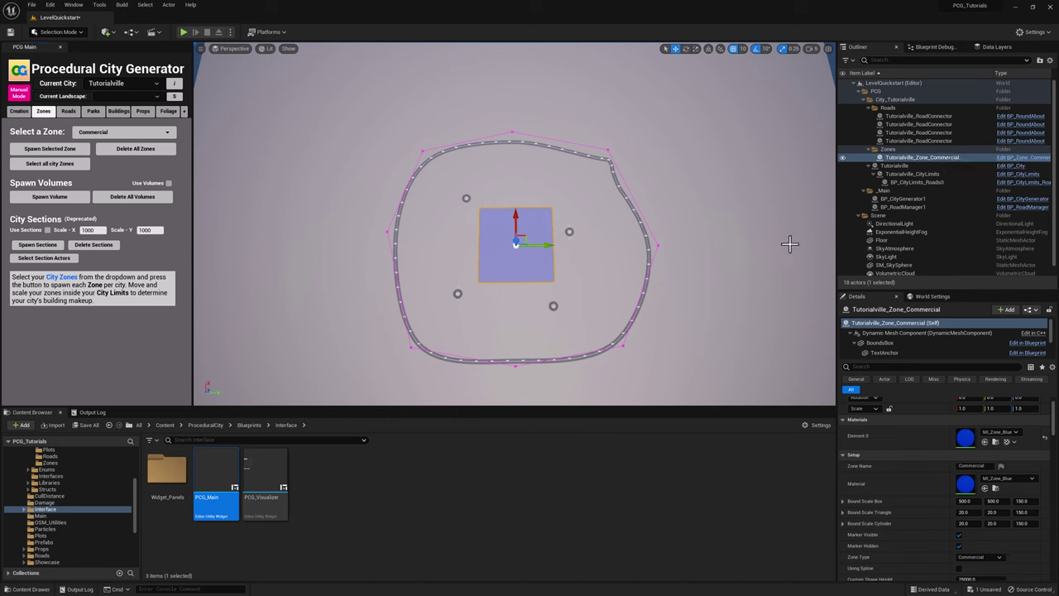
left_click_drag(947, 434, 923, 434)
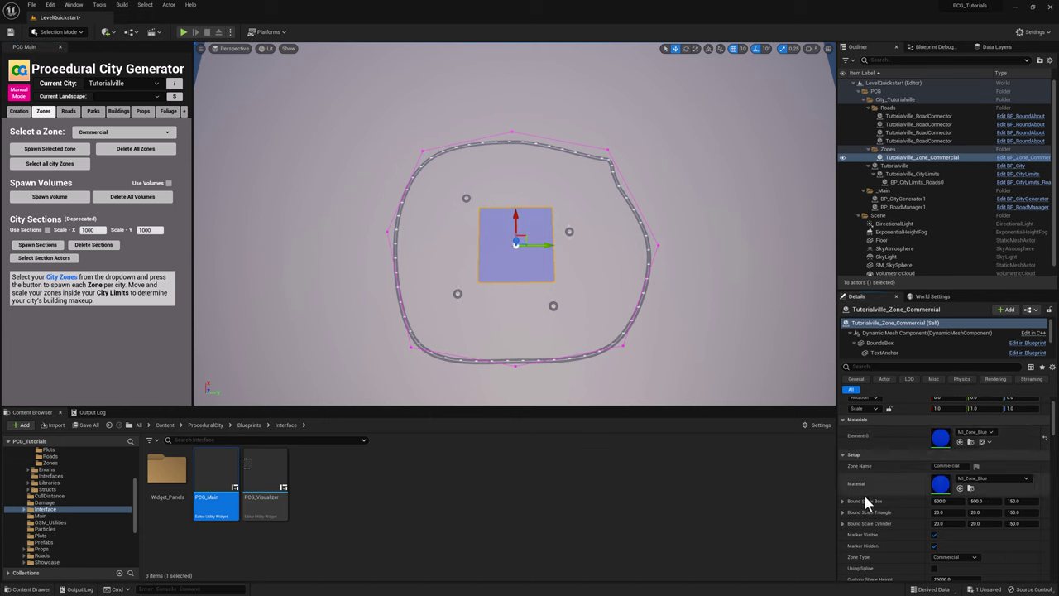
scroll(864, 488, "down", 1)
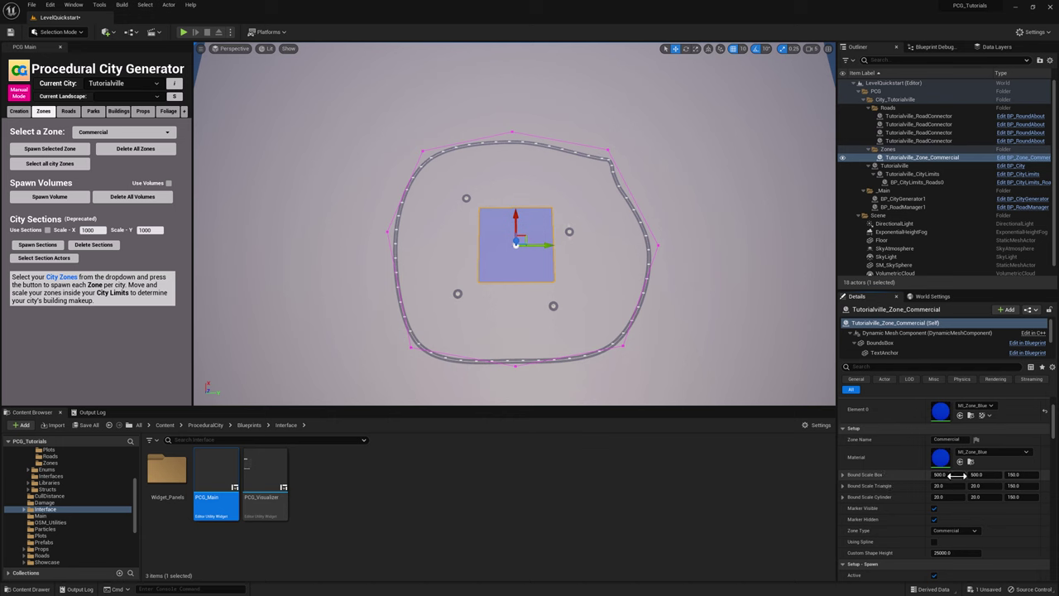
Set the Commercial zone's Bound Scale Box X and Y to 5
key("Tab")
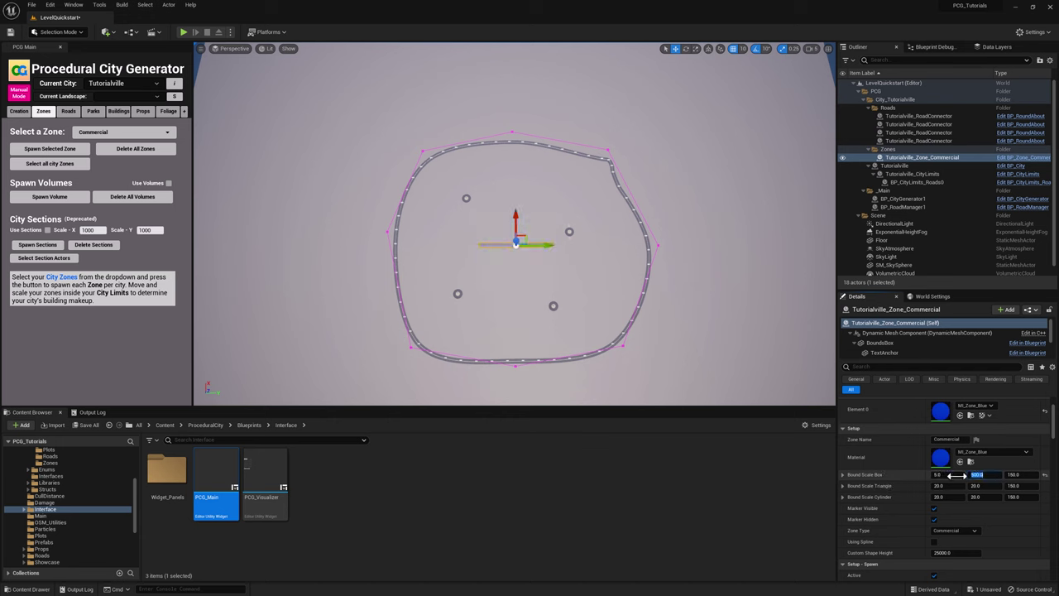
type("5")
key("Tab")
Set the zone's Bound Scale Cylinder to 500 in X and Y, and stretch it to 700 in Y
left_click(941, 497)
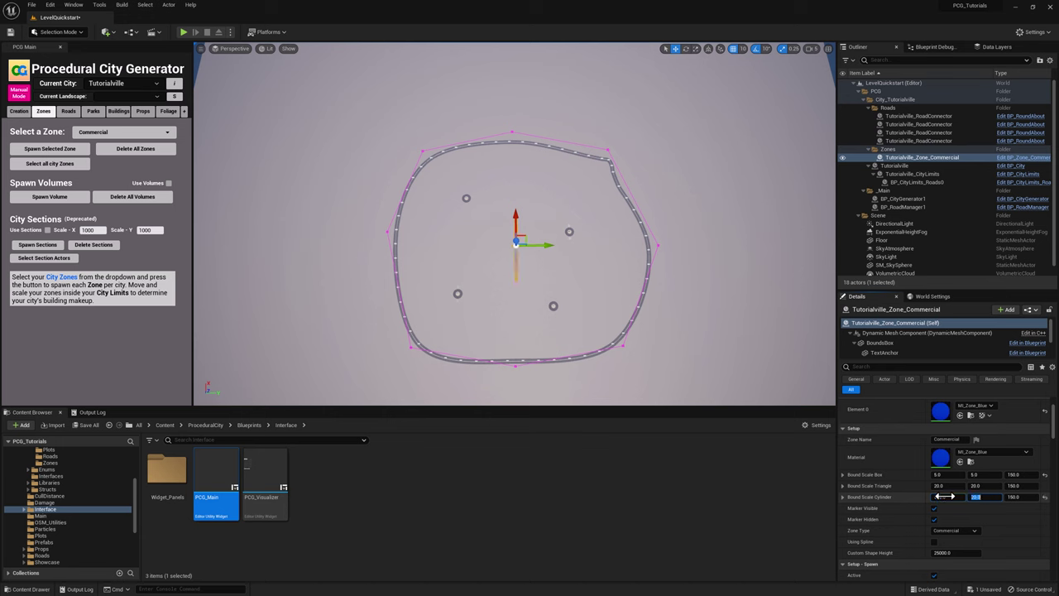
key("Return")
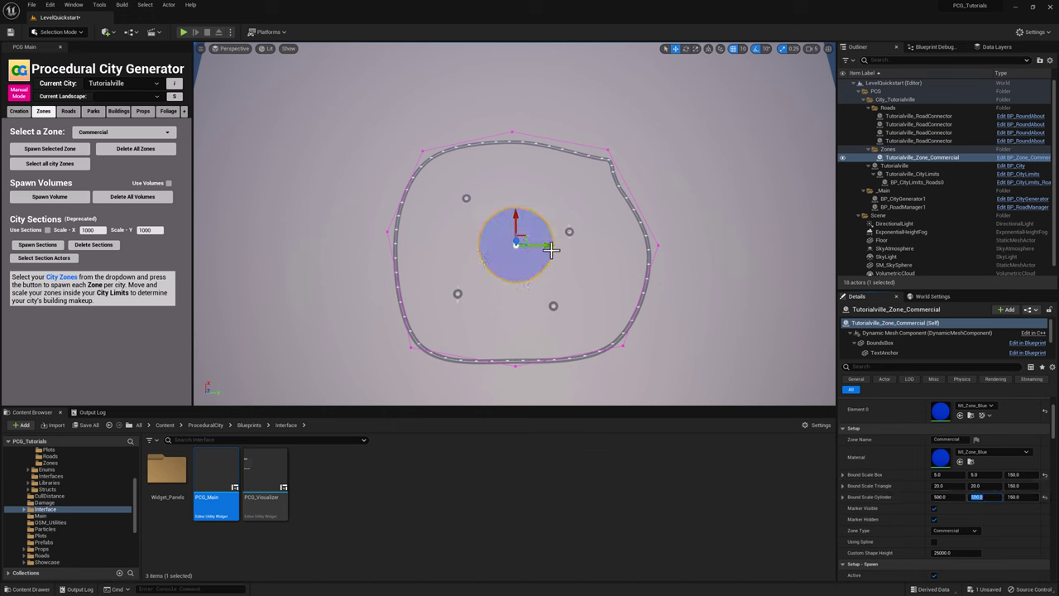
left_click(973, 496)
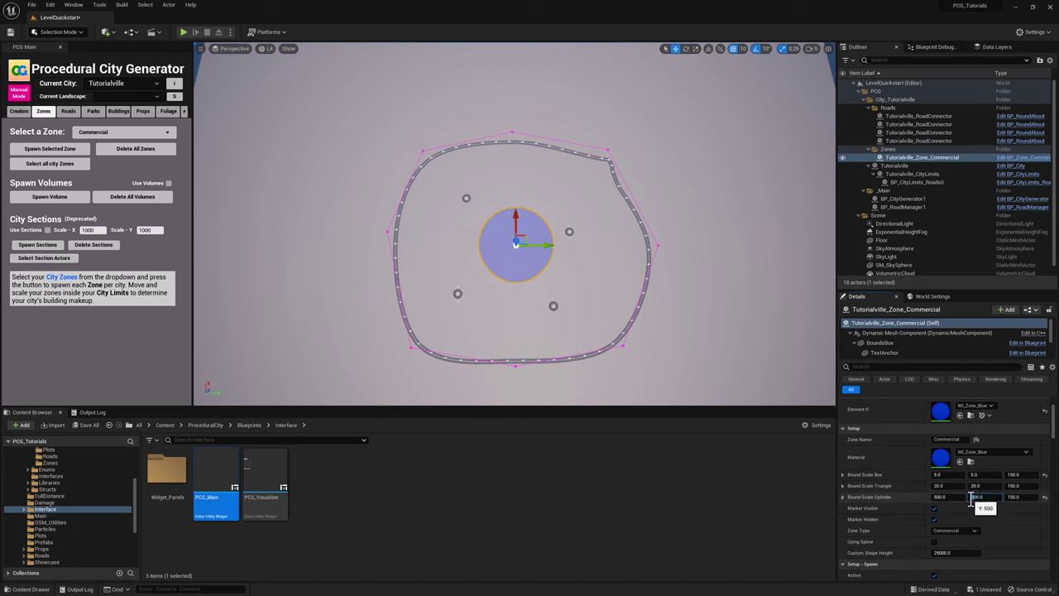
type("700")
key("Return")
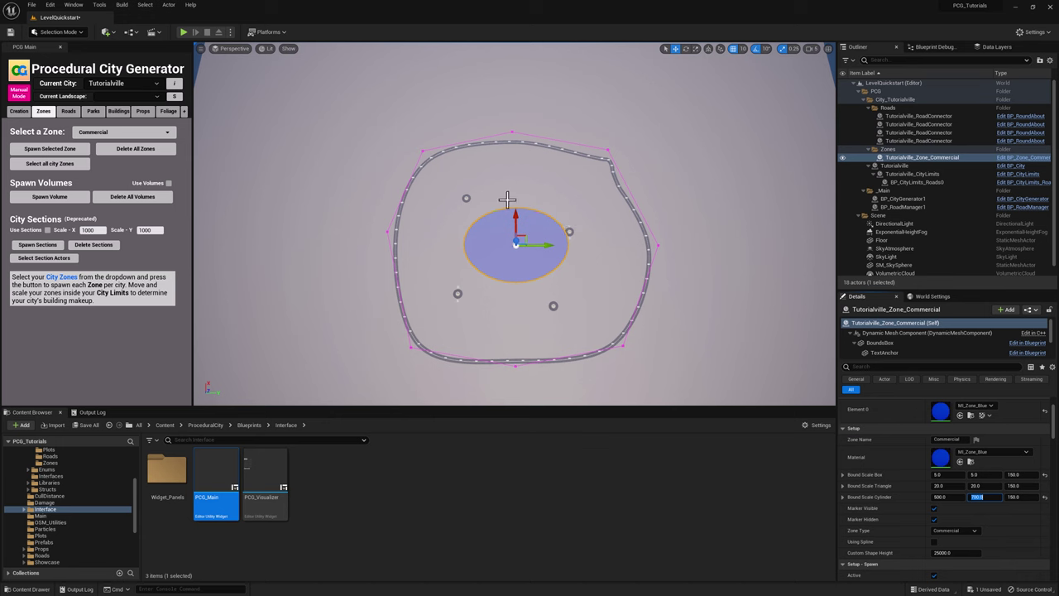
Reset the zone's Bound Scale Cylinder and Bound Scale Box to their default values
left_click(1044, 497)
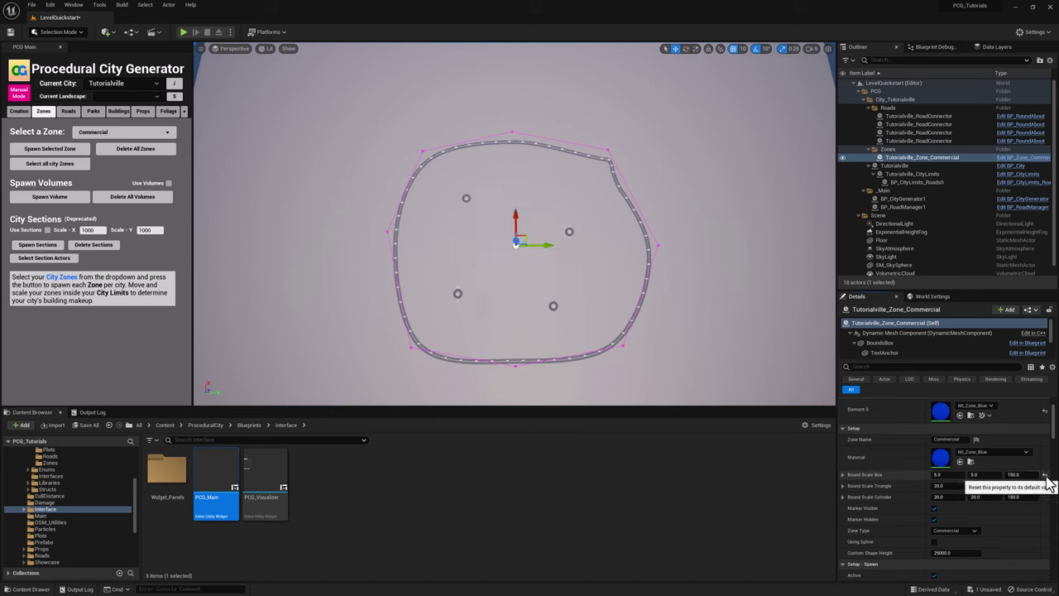
left_click(1044, 476)
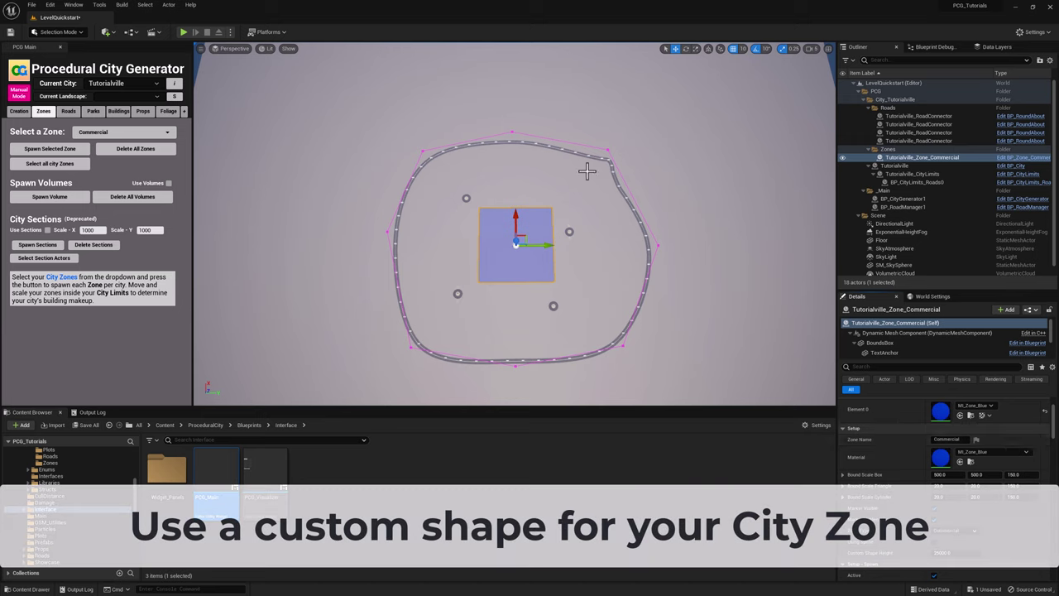
Create a custom spline shape for the Commercial zone
scroll(956, 443, "down", 10)
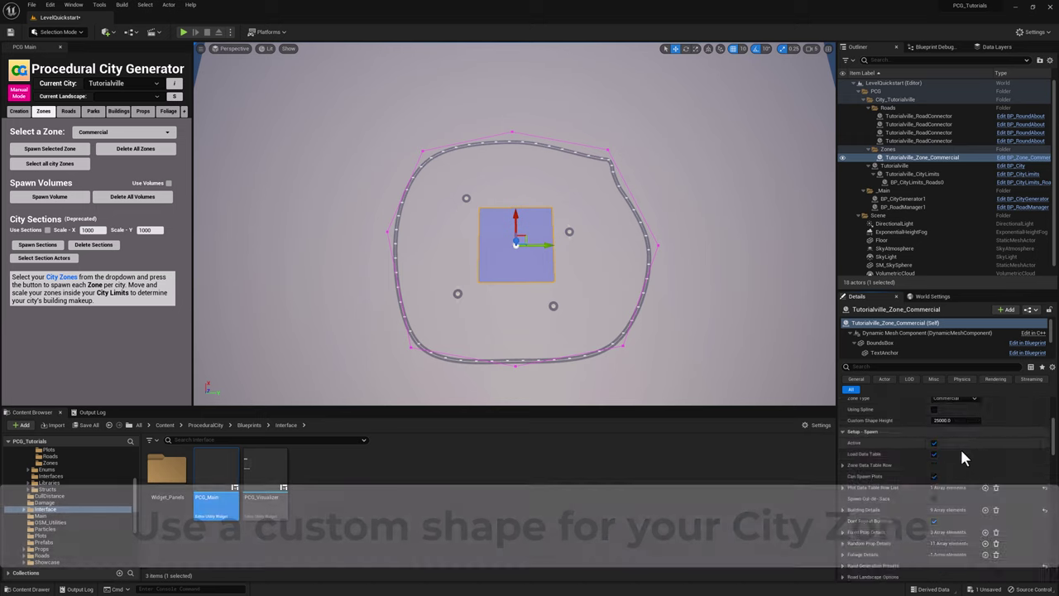
scroll(955, 443, "down", 10)
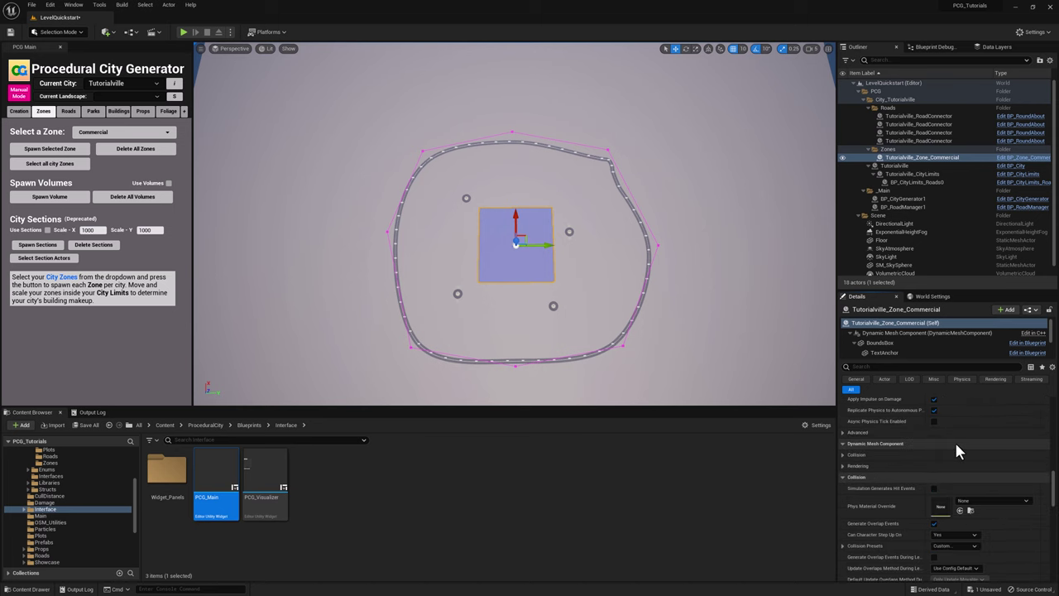
scroll(954, 439, "down", 3)
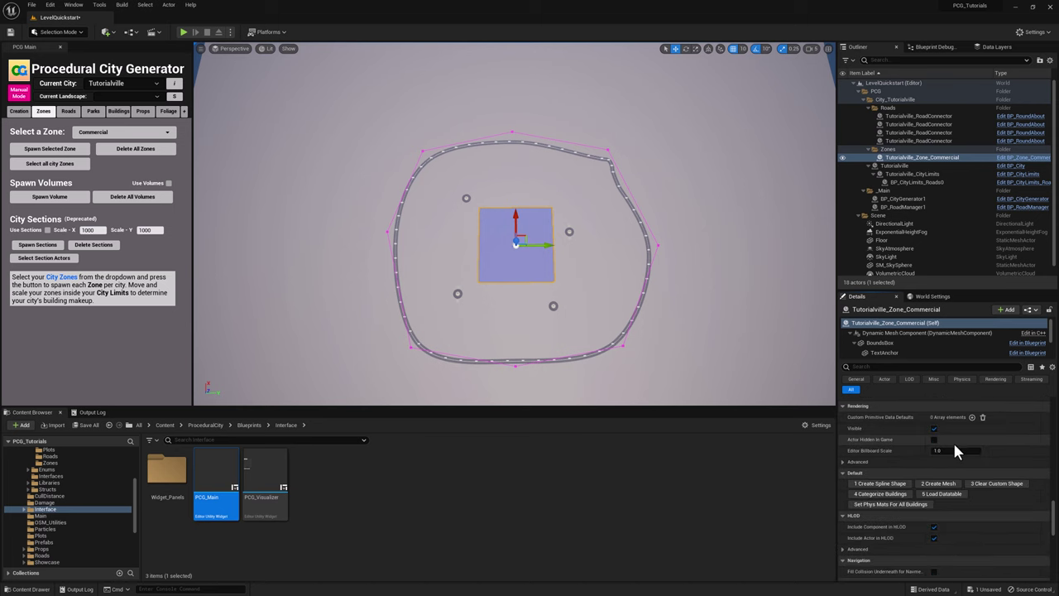
left_click(891, 483)
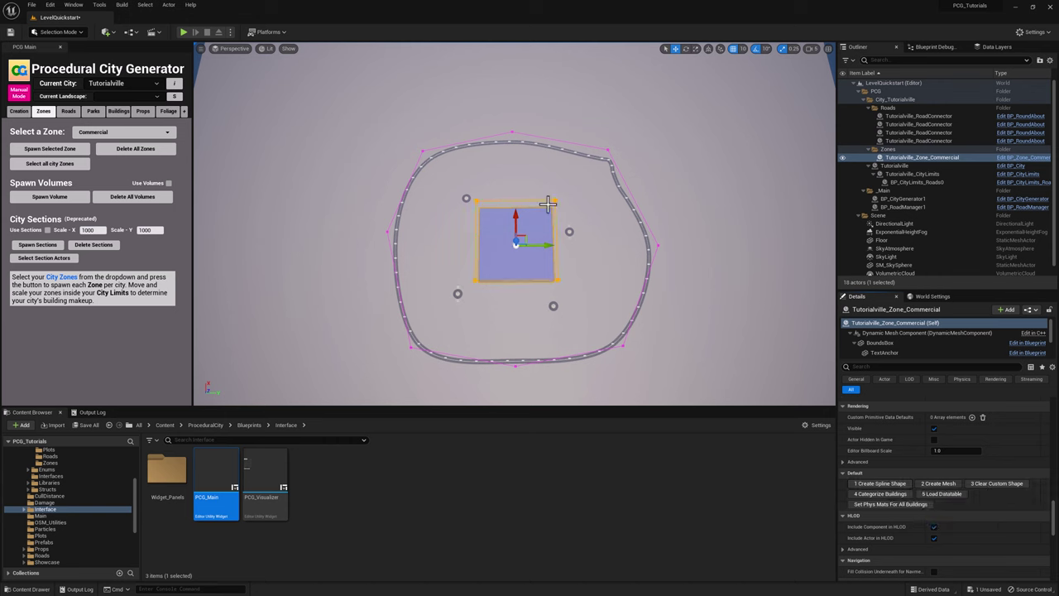
Move the upper-right and upper-left corner points of the zone's spline outward
left_click(555, 200)
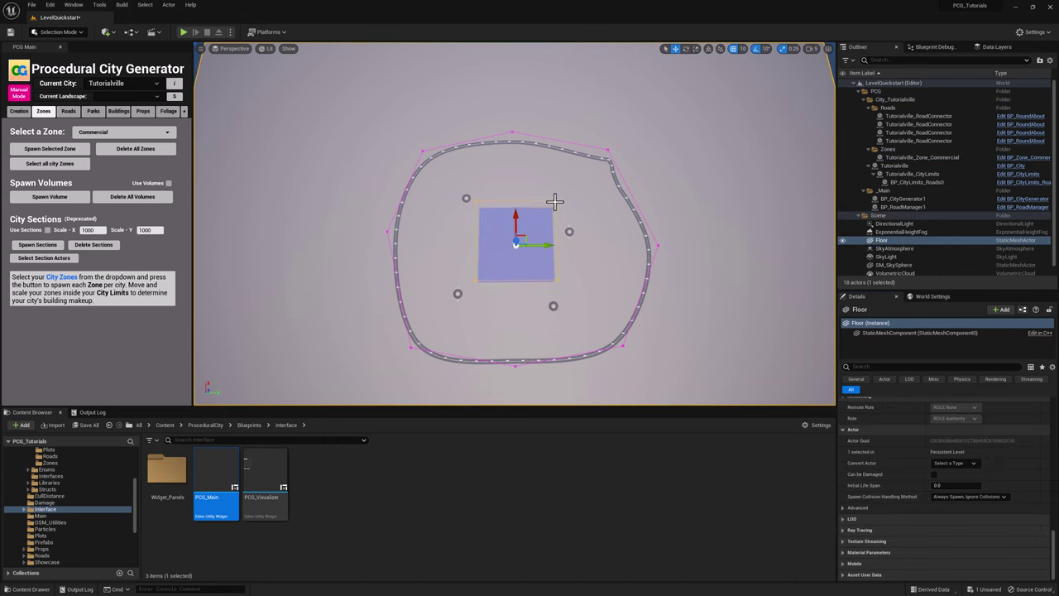
left_click(555, 201)
left_click(555, 200)
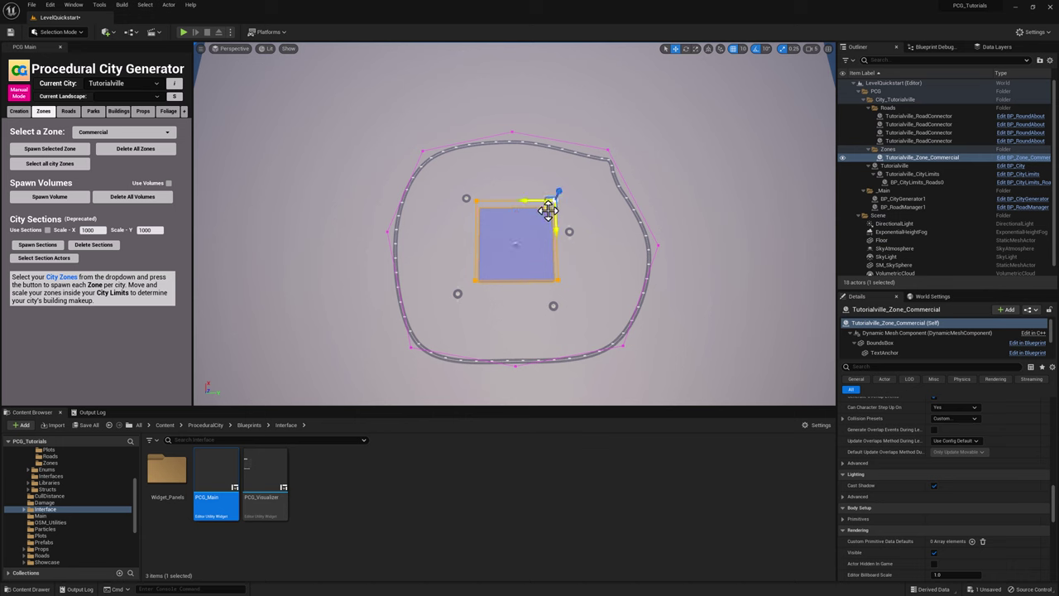
left_click_drag(547, 211, 551, 189)
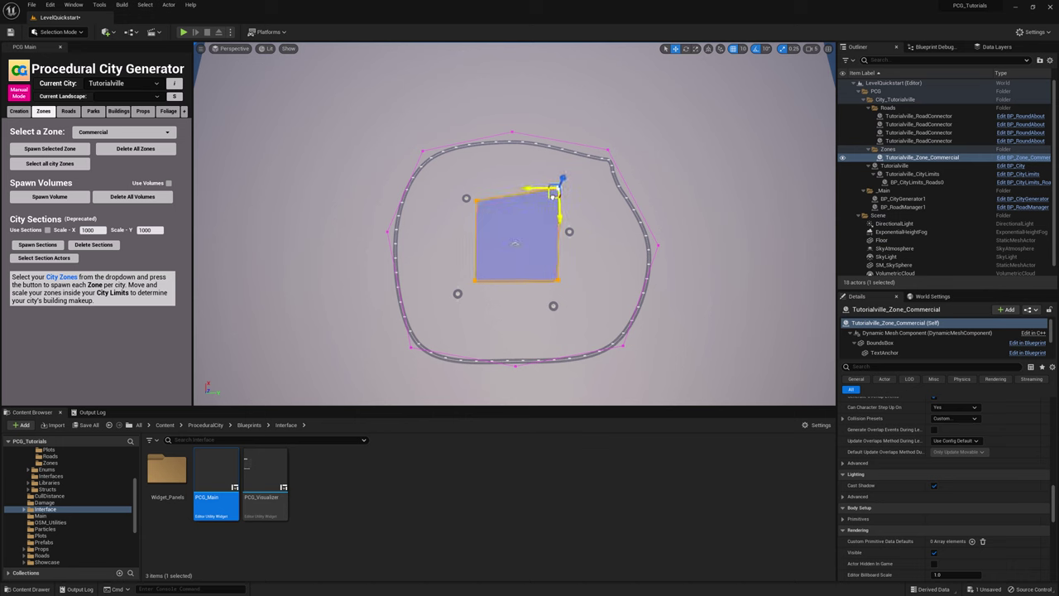
left_click(477, 201)
left_click_drag(488, 213, 480, 207)
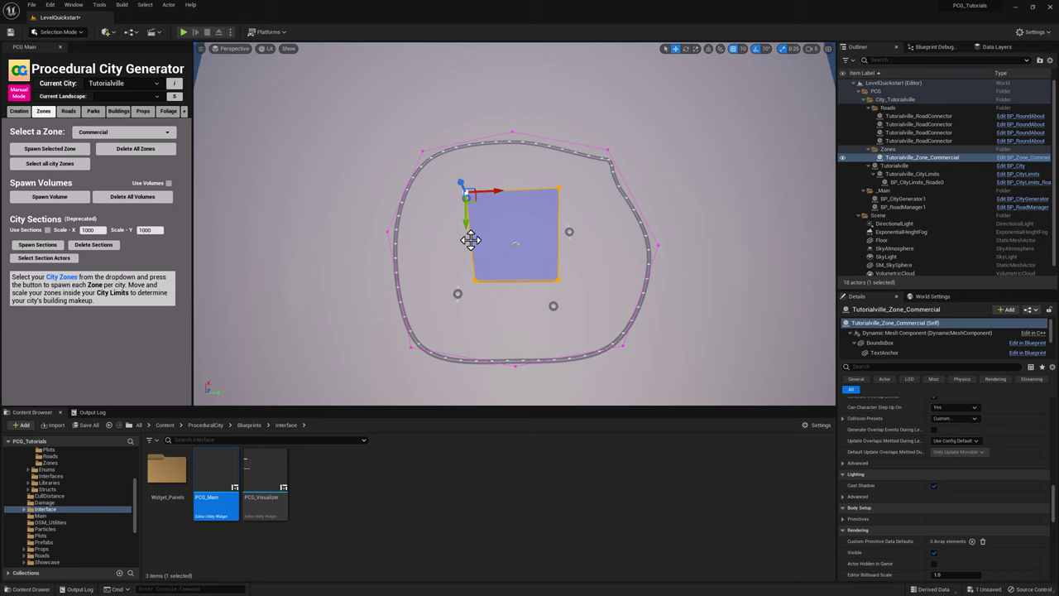
Add spline points on the left and bottom edges of the Commercial zone and pull each one outward
right_click(470, 239)
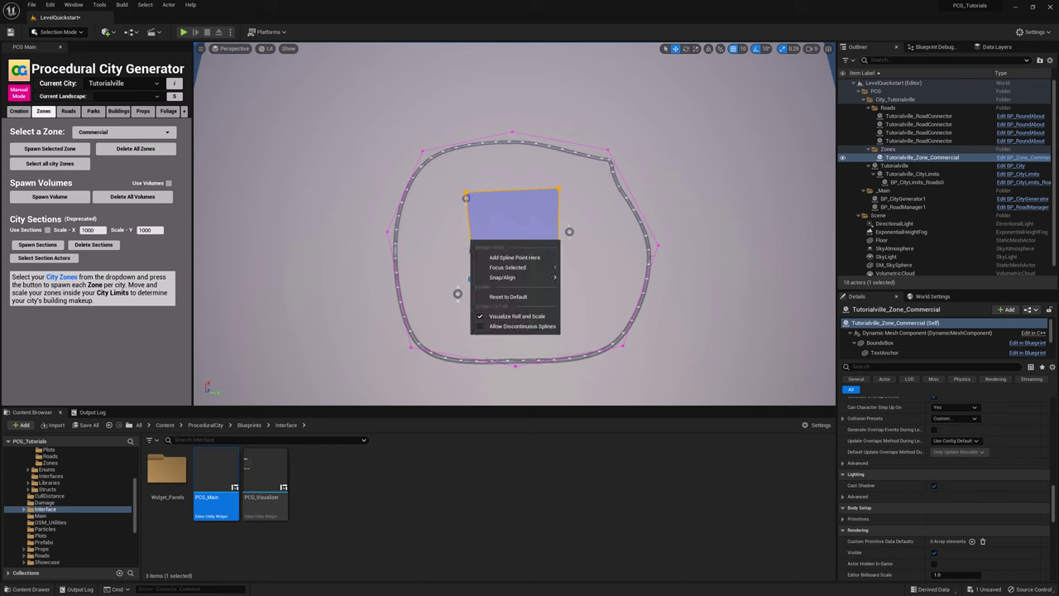
left_click(514, 258)
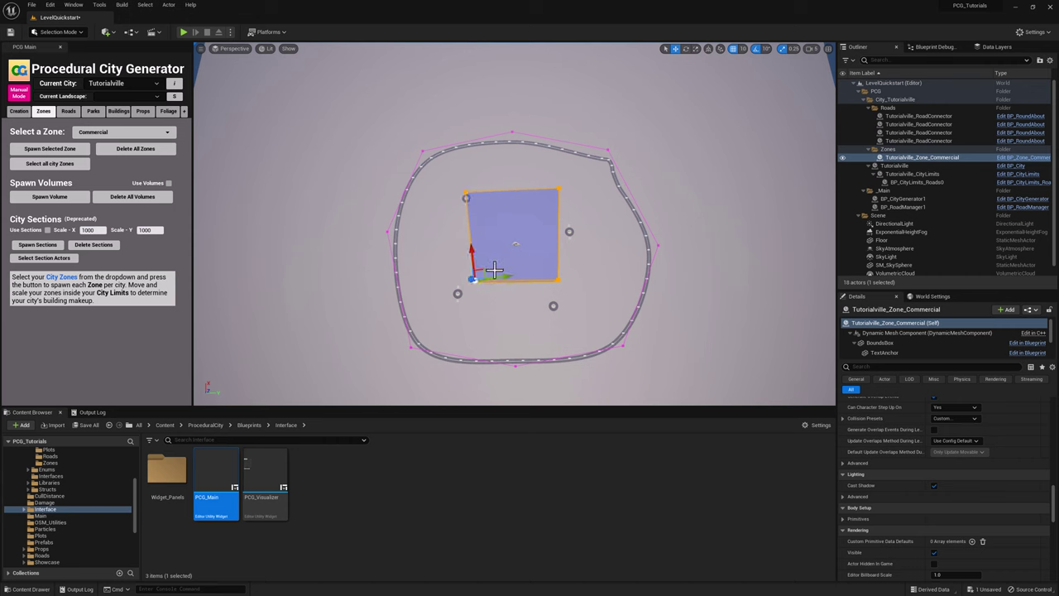
left_click_drag(487, 268, 470, 229)
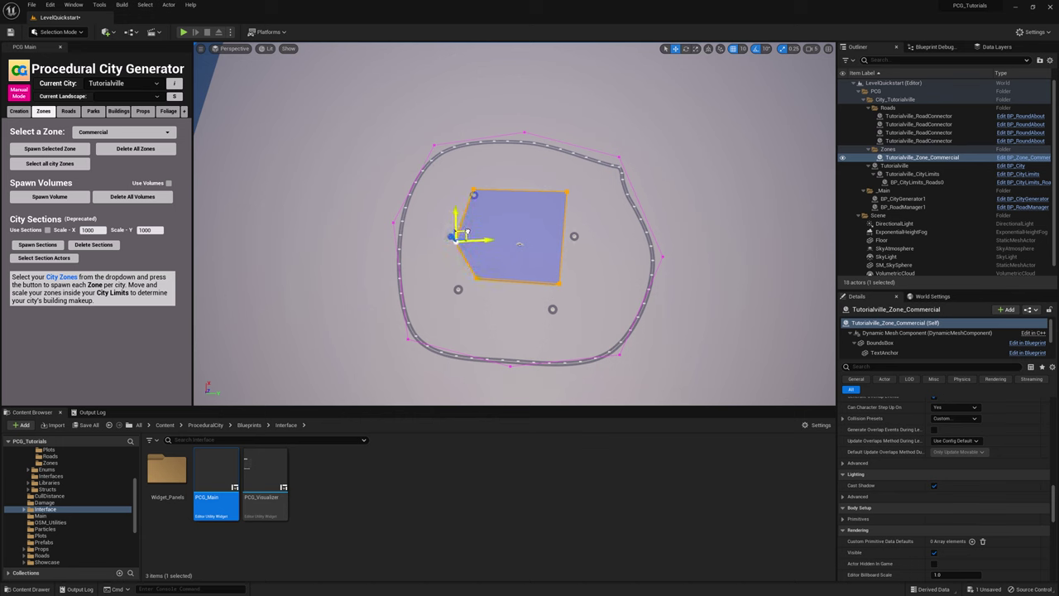
right_click(523, 282)
left_click(530, 300)
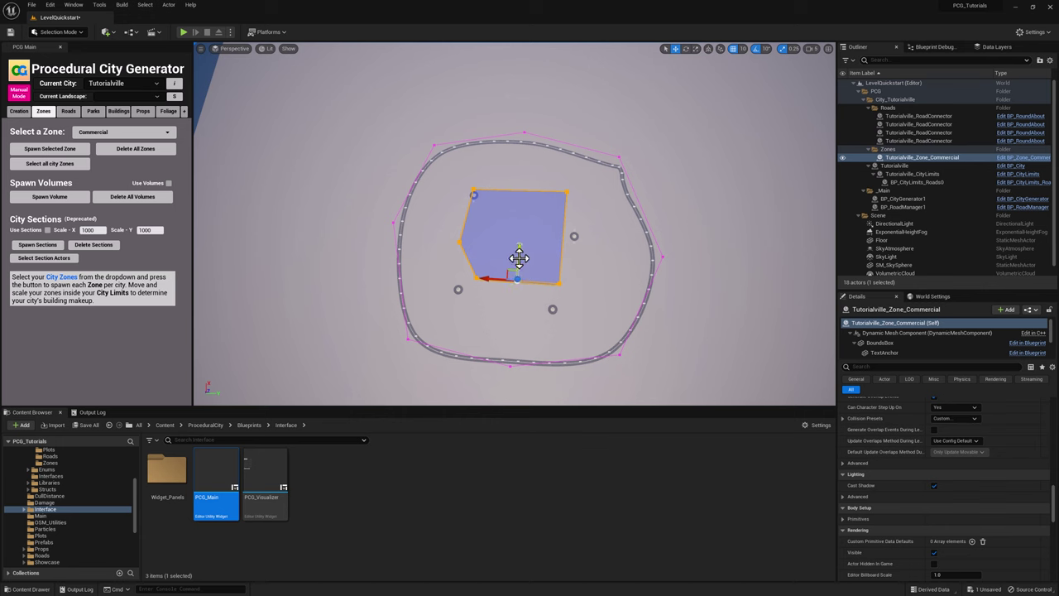
left_click_drag(521, 280, 516, 295)
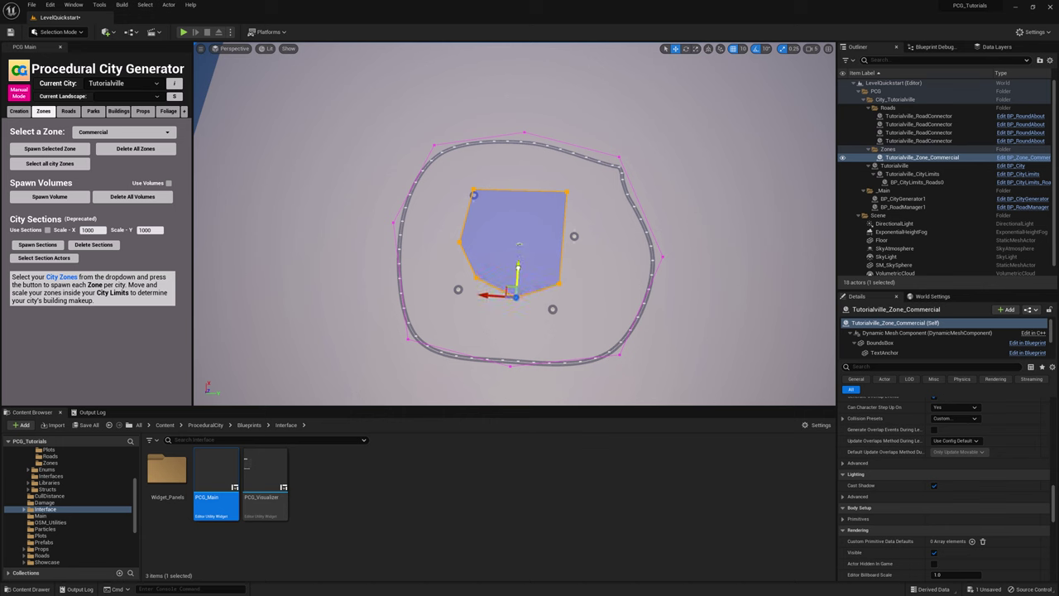
Add spline points on the right and top edges of the Commercial zone and pull each one outward to form an octagon
right_click(562, 235)
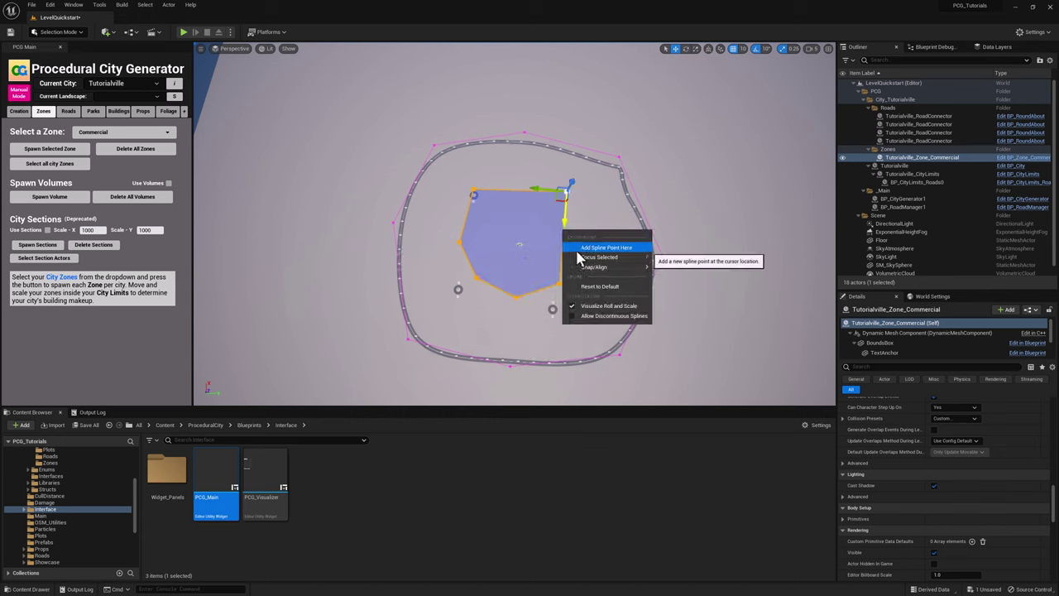
left_click(574, 249)
left_click_drag(561, 276, 572, 237)
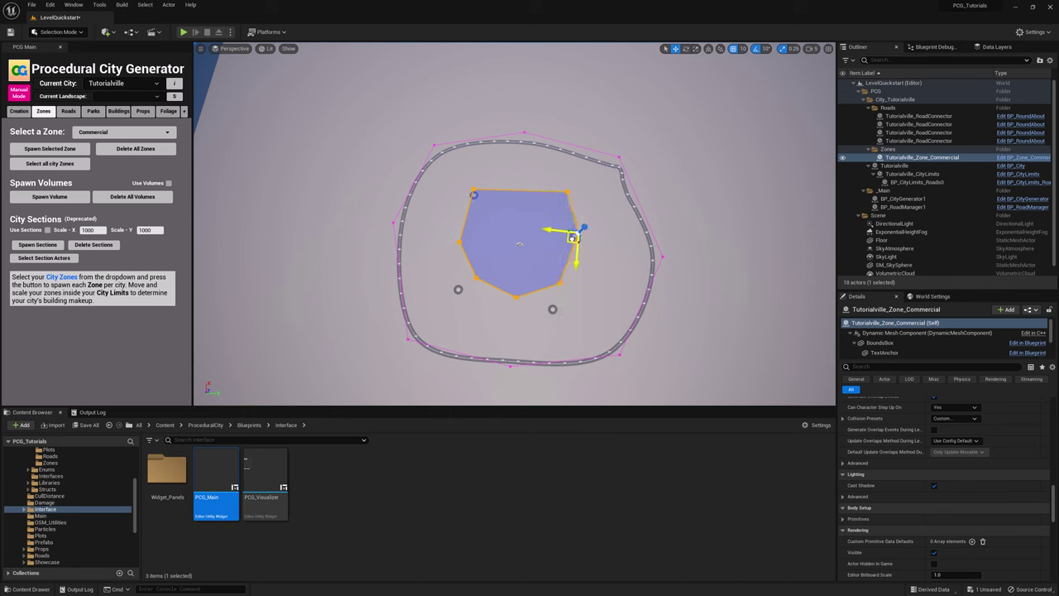
right_click(518, 192)
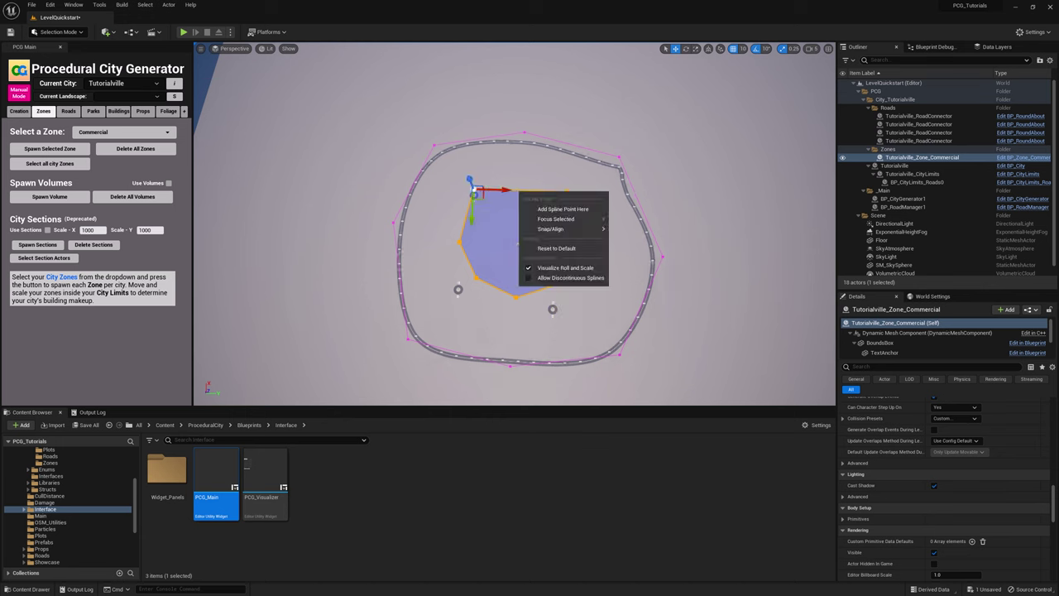
left_click(536, 217)
left_click_drag(516, 210, 517, 198)
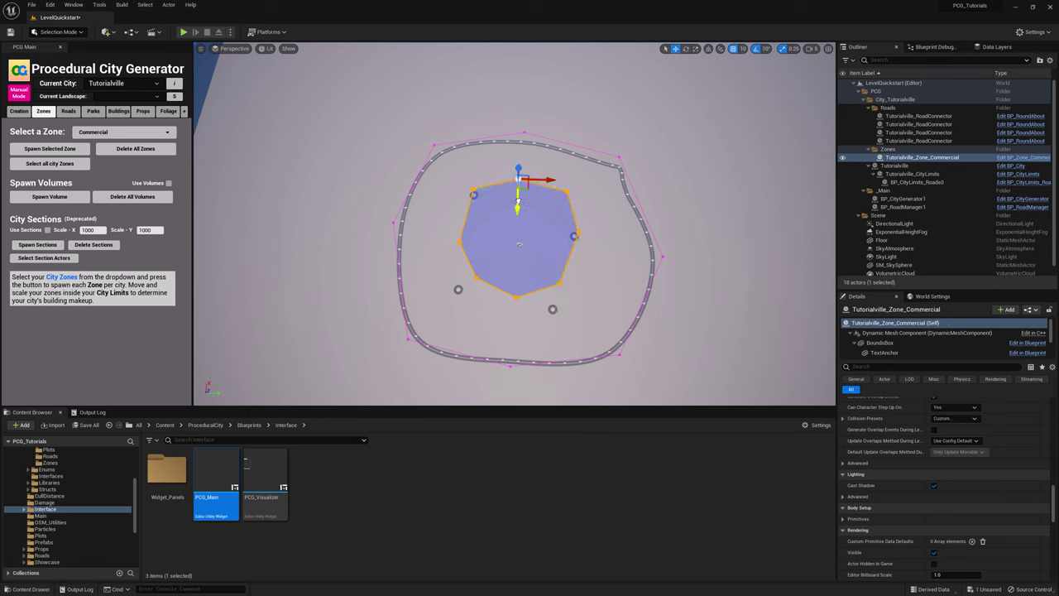
Select the whole Commercial zone and move it slightly down and left, centring it between the four road connectors
scroll(643, 224, "up", 5)
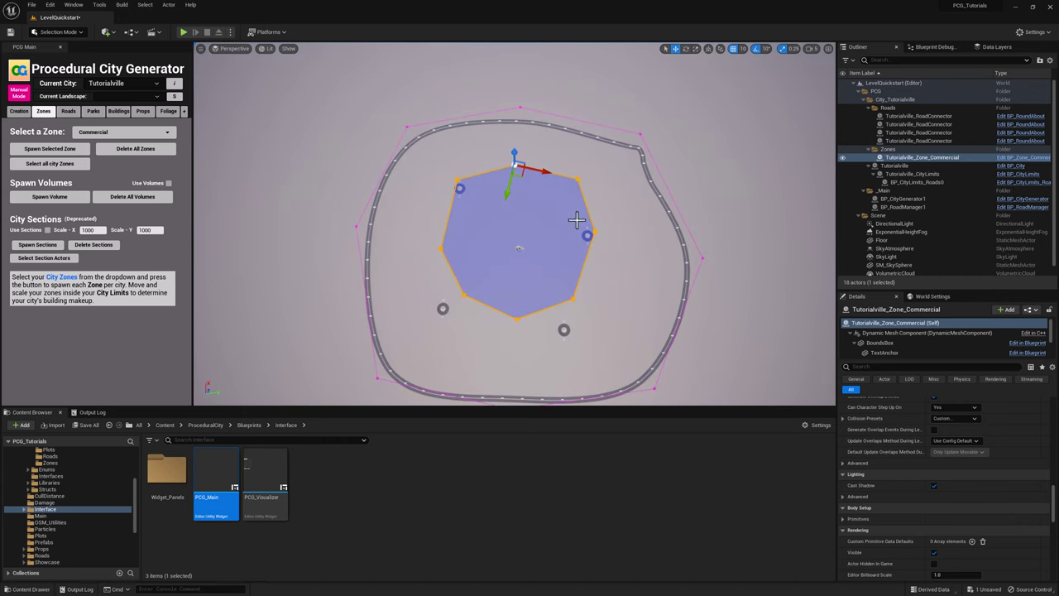
left_click(695, 195)
left_click(539, 215)
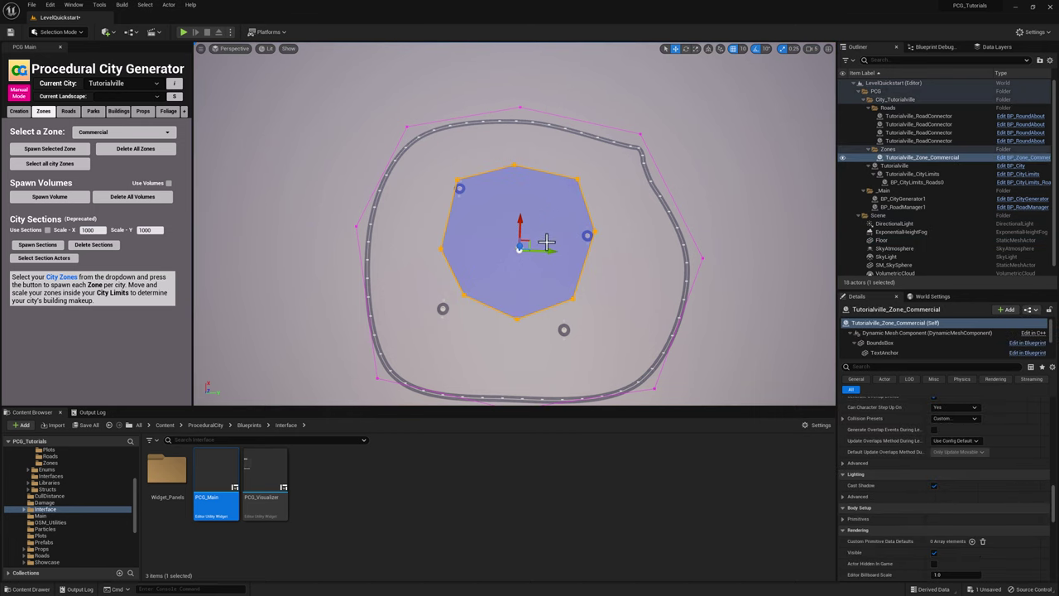
left_click_drag(531, 241, 521, 263)
Pull the zone's right, left, bottom and lower-right spline points inward so the road connectors lie outside it, and deselect the zone
left_click(590, 249)
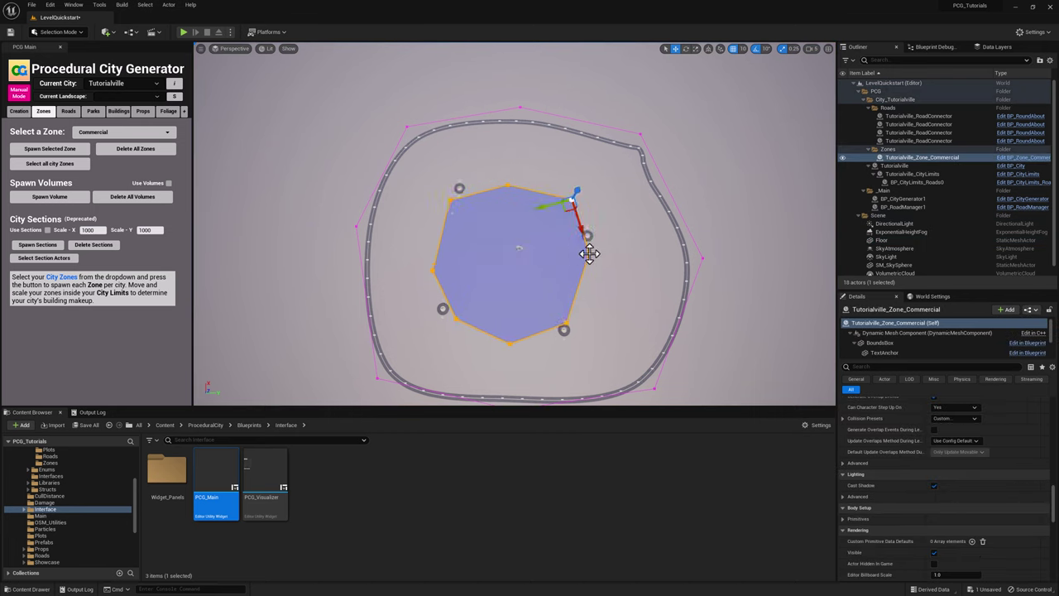
left_click_drag(578, 259, 571, 251)
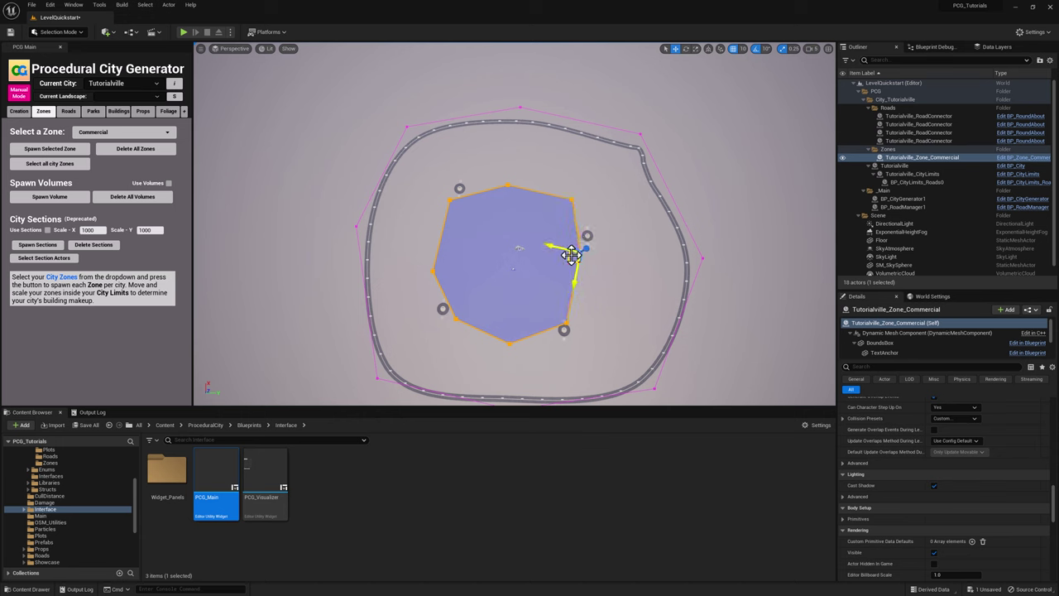
left_click(433, 270)
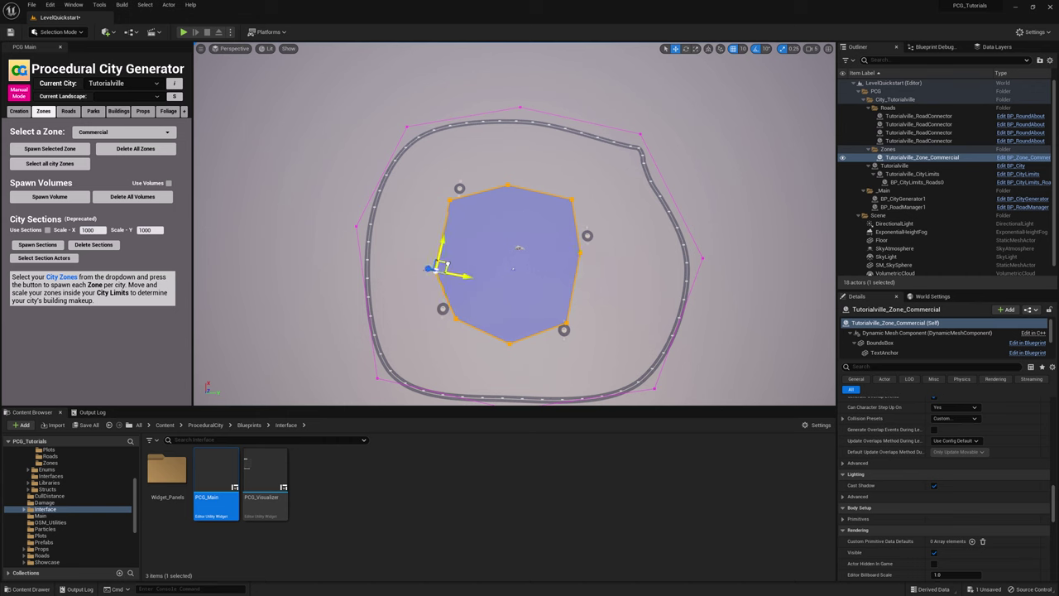
left_click(509, 340)
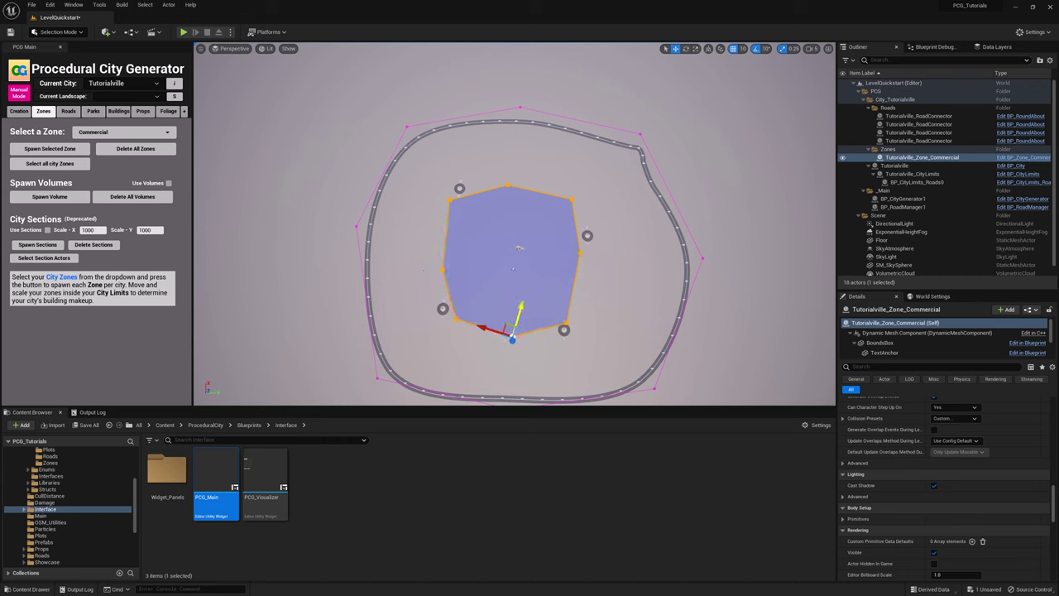
left_click(567, 322)
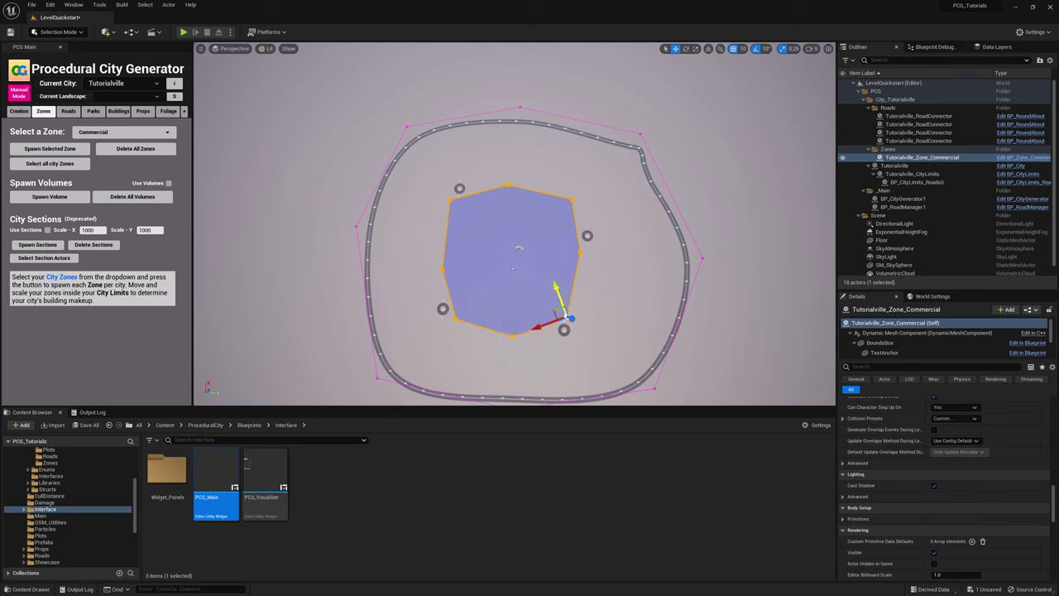
key("Escape")
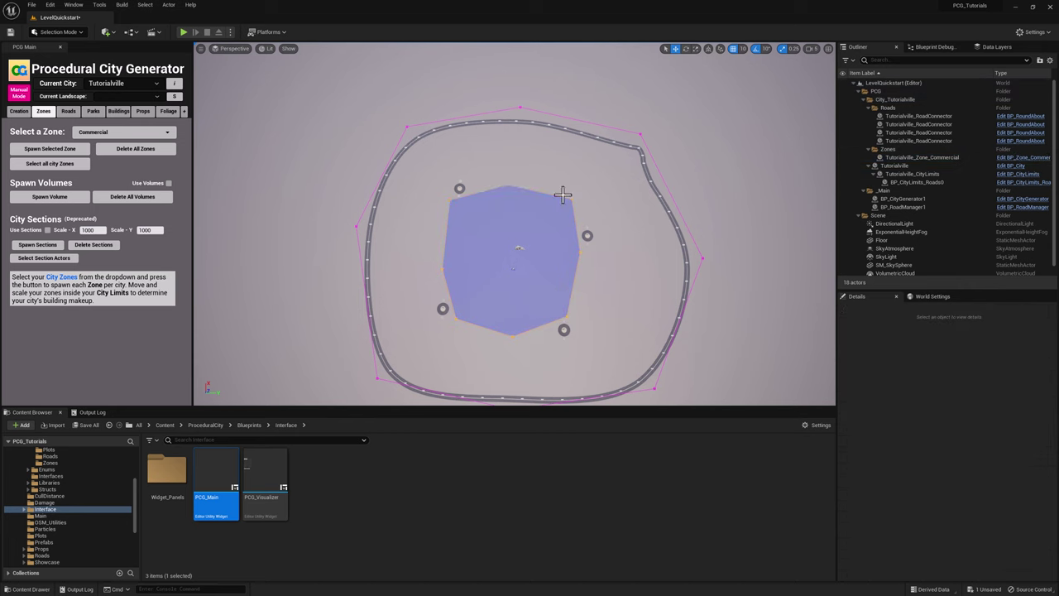
Select the Commercial zone and open the DT_PCG_ZoneSettings data table that its Zone Data Table Row refers to
left_click(534, 243)
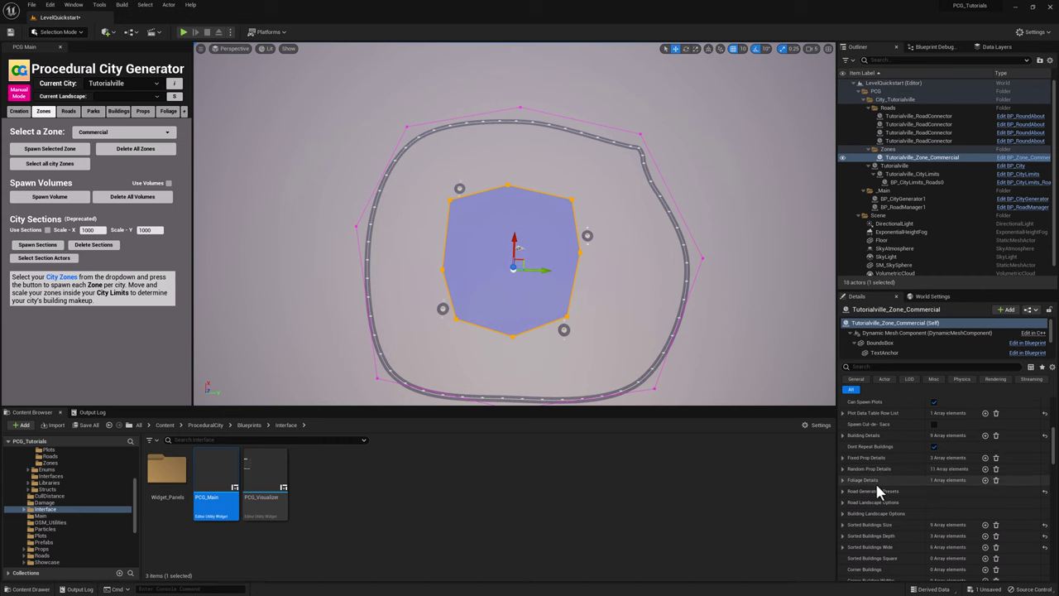
scroll(876, 484, "up", 3)
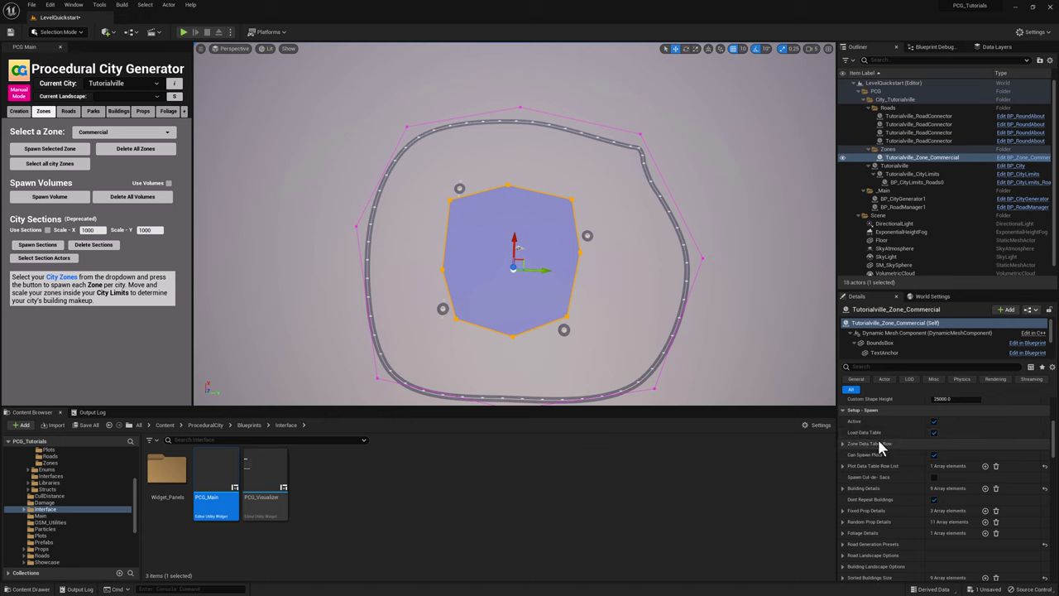
left_click(841, 442)
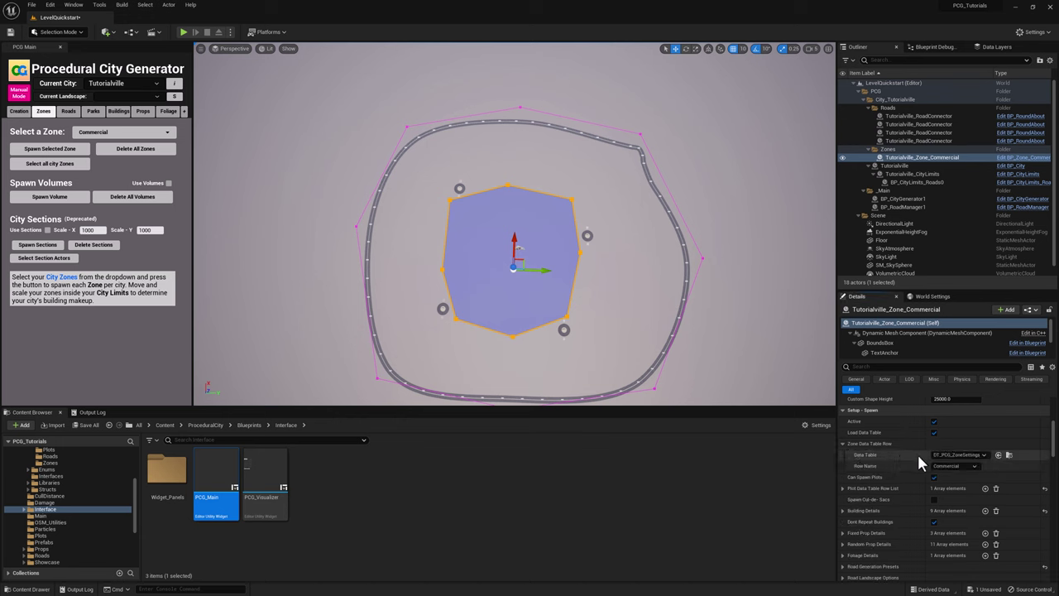
left_click(1009, 455)
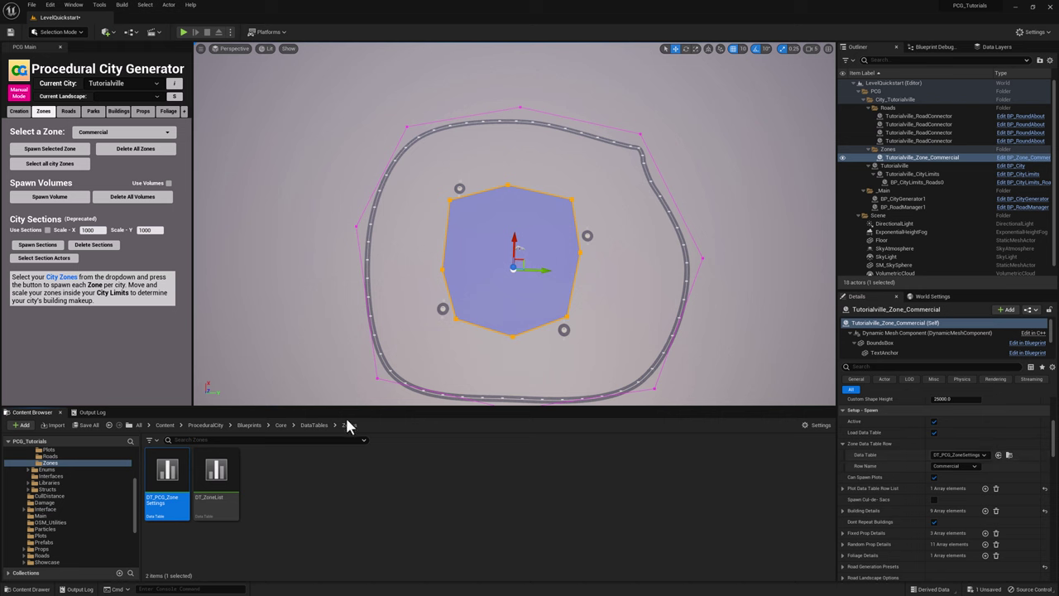
double_click(163, 493)
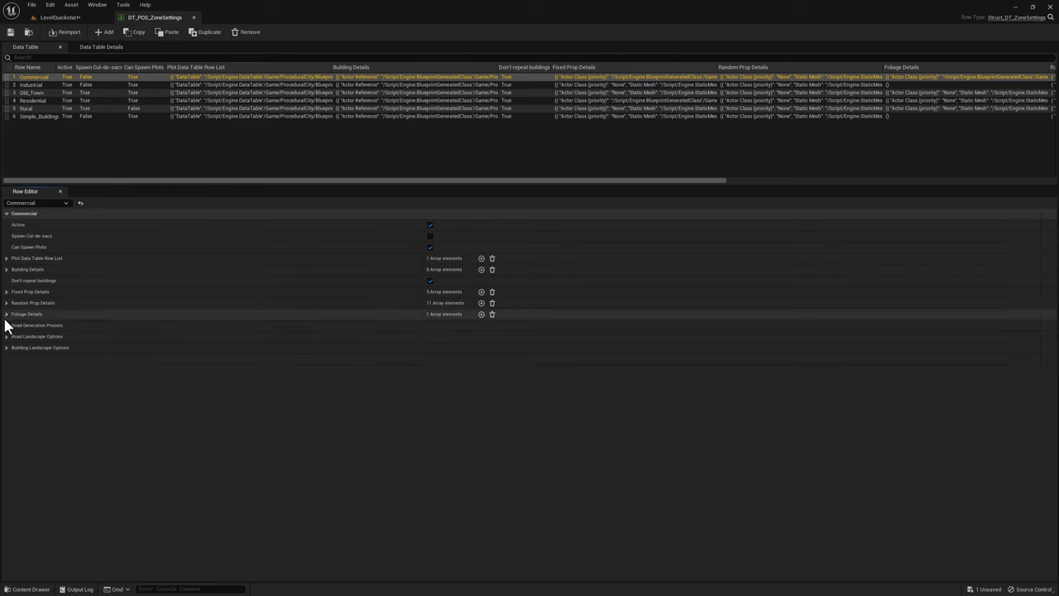
Compare the zone data table with the Commercial zone's own row choices, spawn settings and data-loading functions in the level
left_click(61, 17)
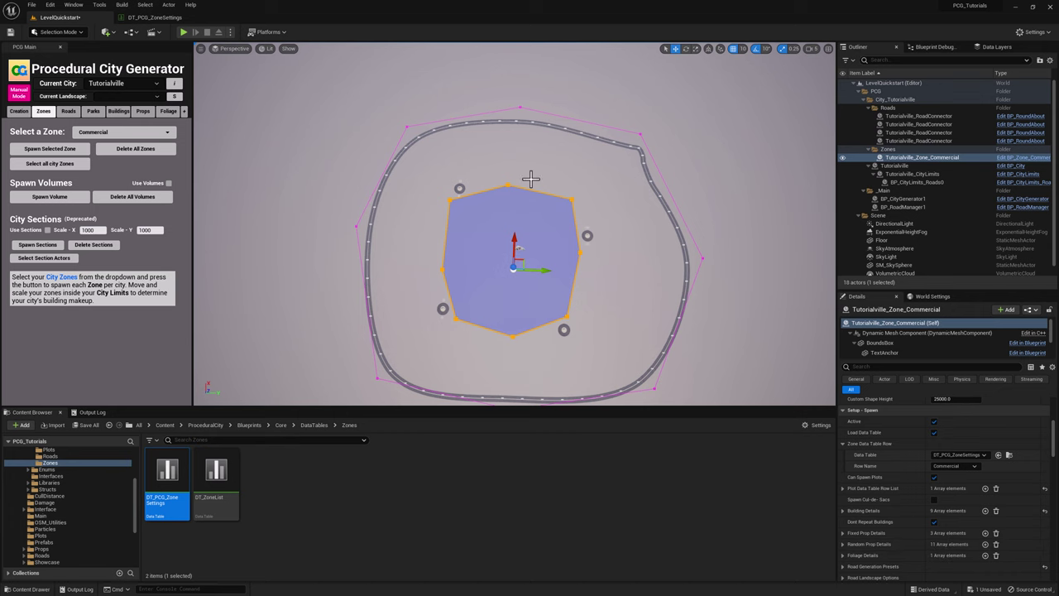
left_click(155, 16)
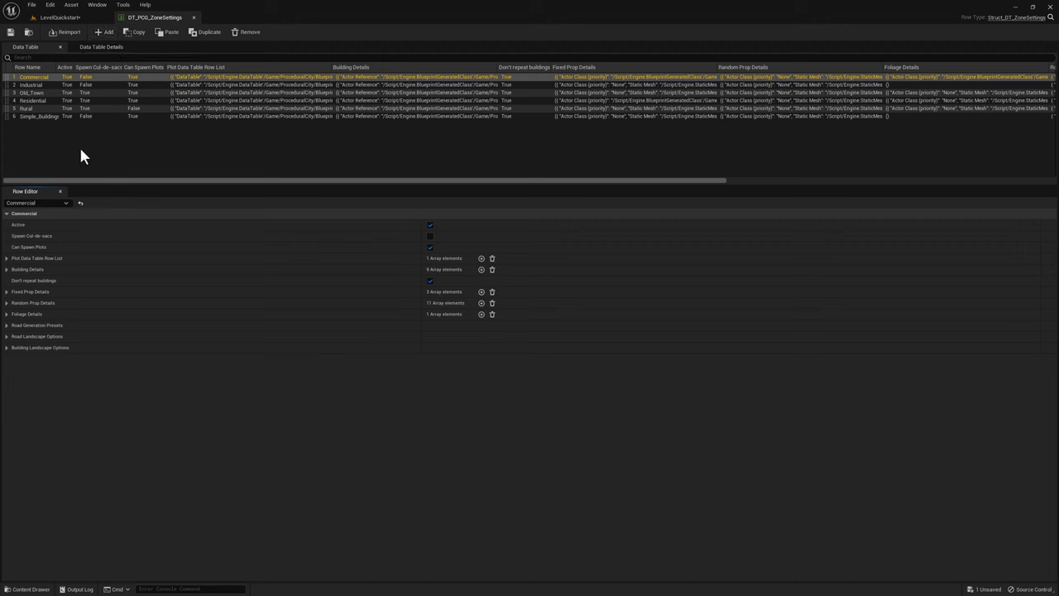
left_click(78, 19)
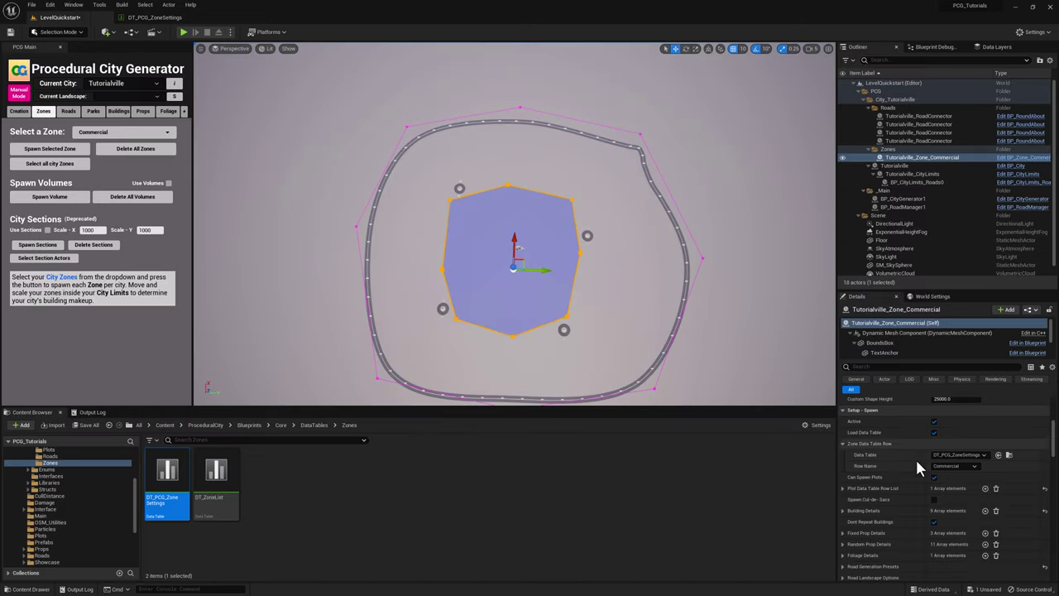
left_click(975, 464)
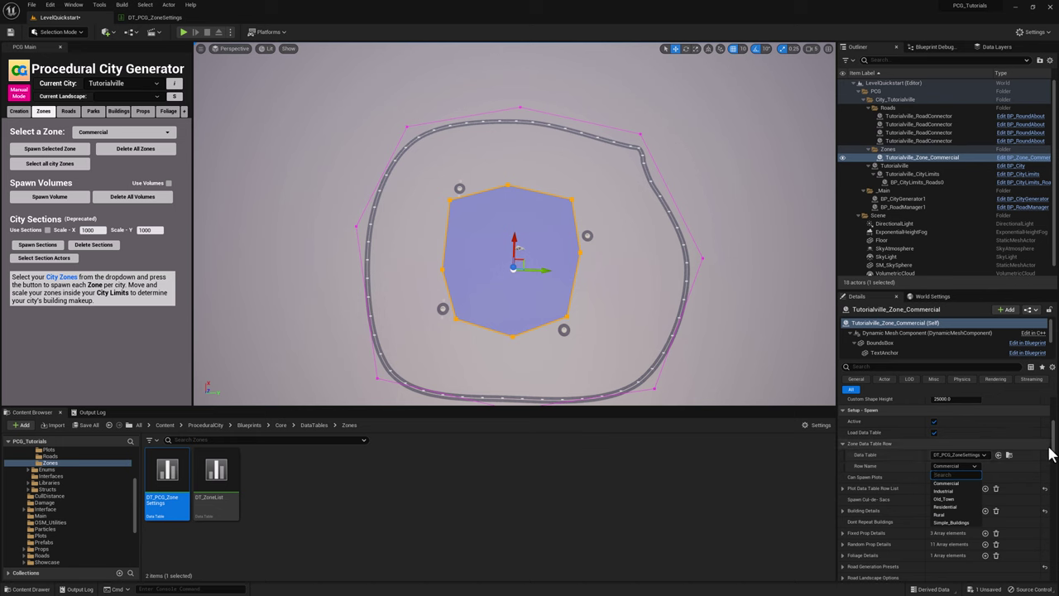
left_click_drag(1052, 447, 1051, 455)
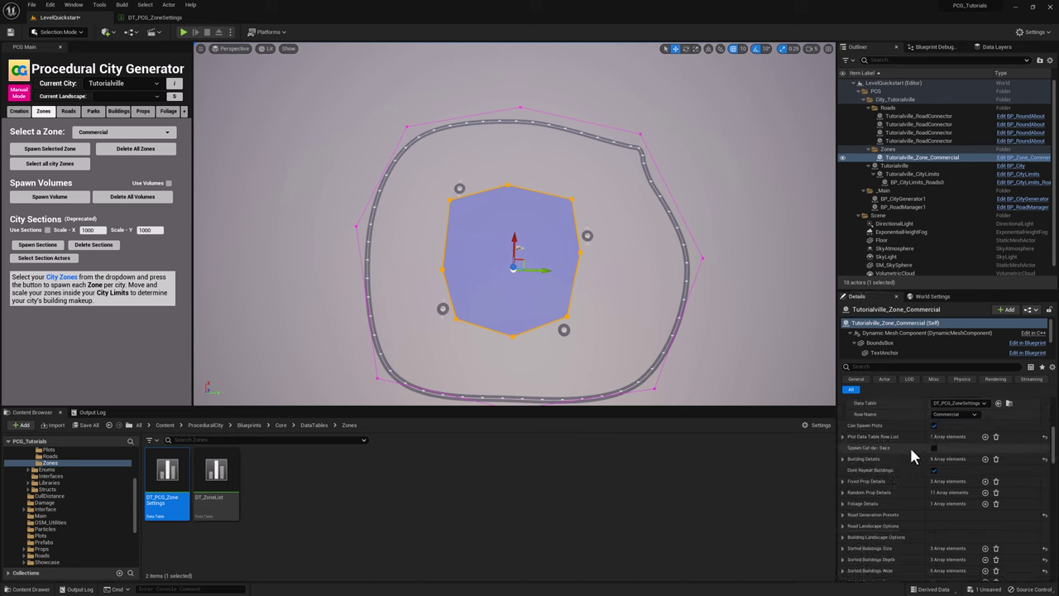
left_click_drag(1055, 439, 1042, 516)
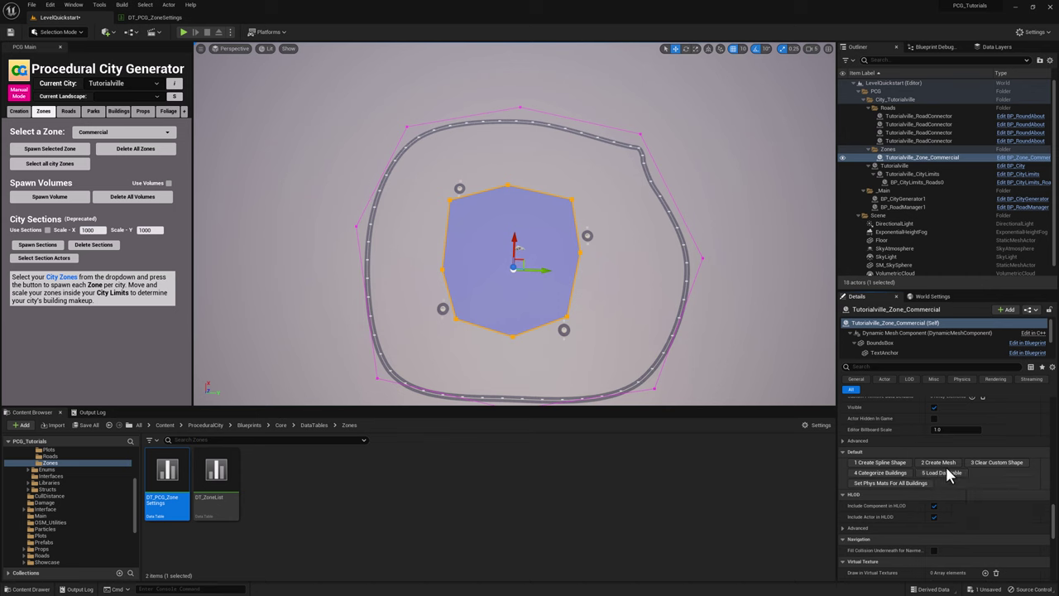
left_click_drag(1054, 517, 1053, 450)
left_click(842, 419)
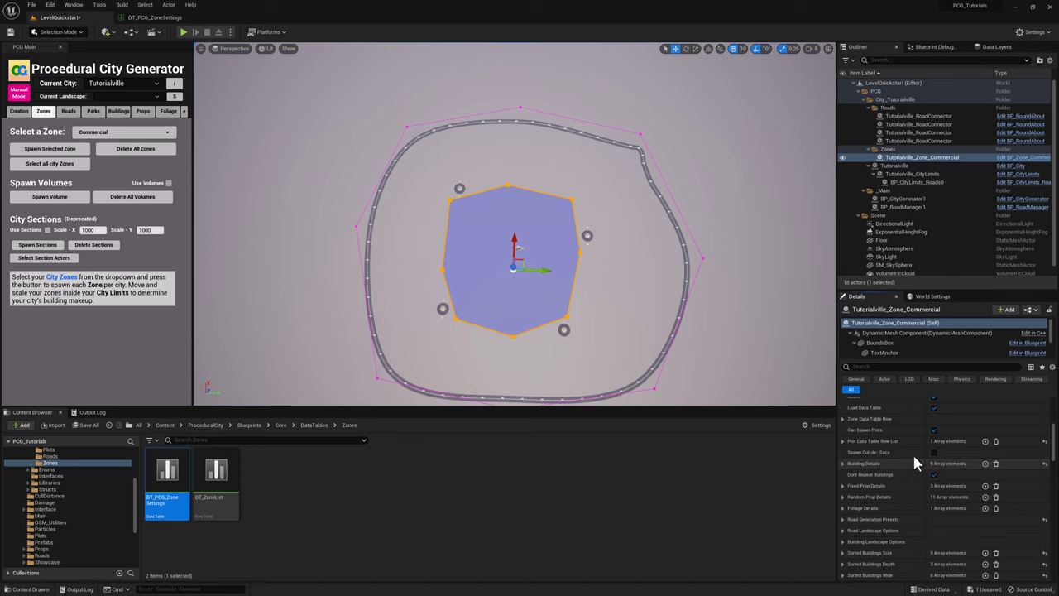
scroll(853, 417, "up", 1)
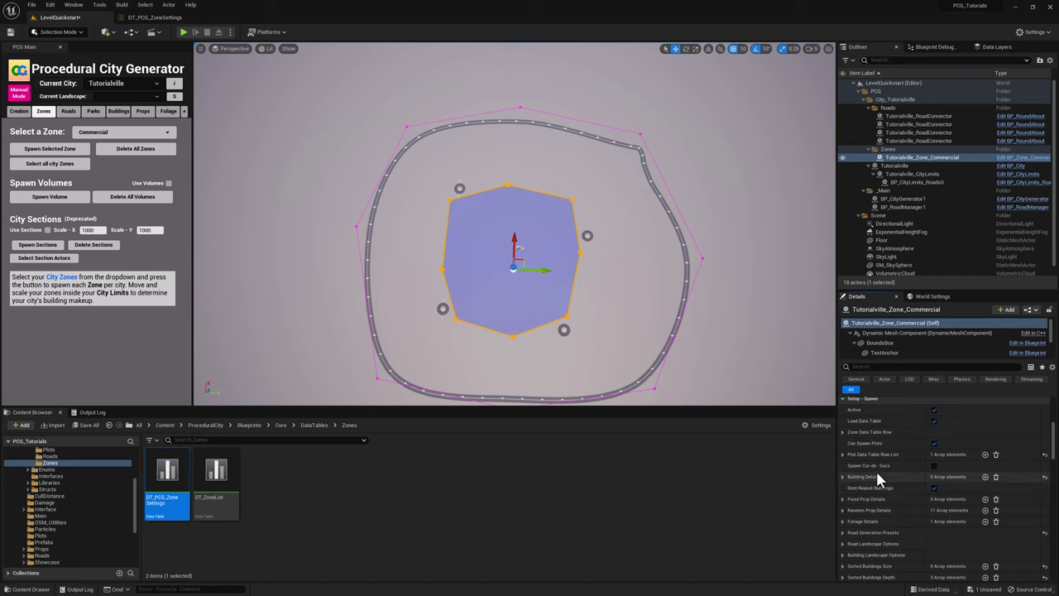
Spawn an Industrial zone and move it to the upper-left part of the city limits
left_click(98, 134)
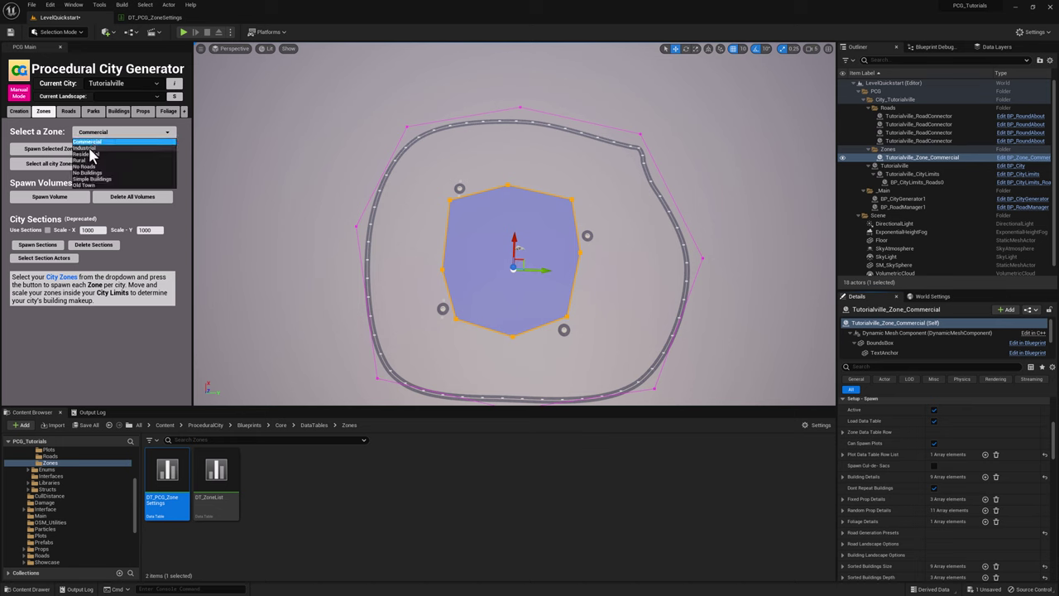
left_click(93, 152)
left_click(83, 150)
left_click(916, 166)
left_click_drag(521, 263, 462, 165)
Spawn a Residential zone and move it to the lower-left part of the city limits
left_click(99, 132)
left_click(95, 161)
left_click(74, 149)
left_click(919, 174)
left_click_drag(515, 252, 426, 335)
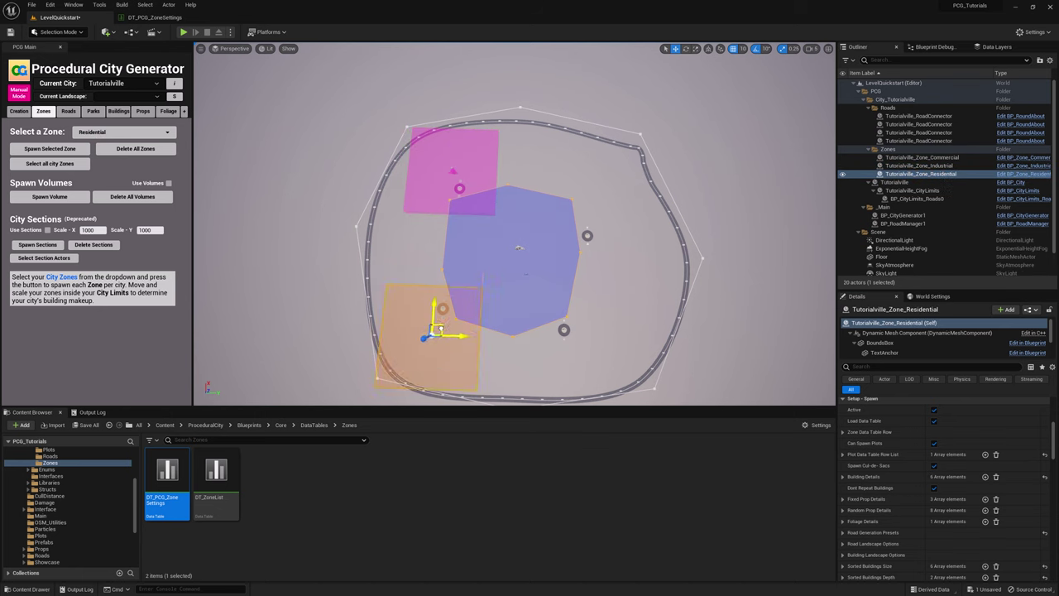
Spawn a Rural zone and move it to the right of the Commercial zone
left_click(97, 133)
left_click(93, 170)
left_click(50, 148)
left_click(918, 182)
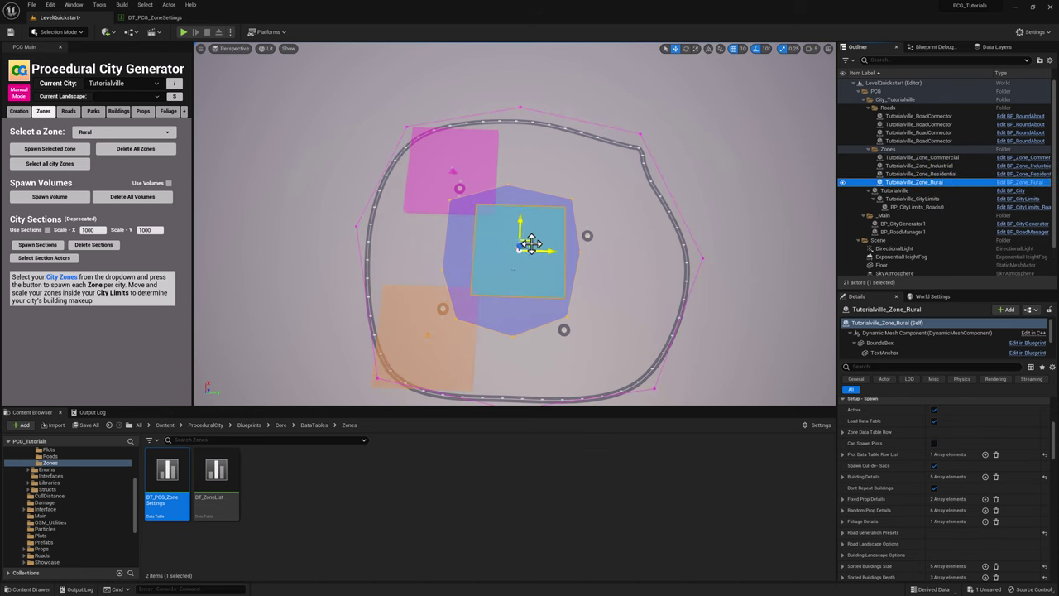
left_click_drag(519, 242, 630, 265)
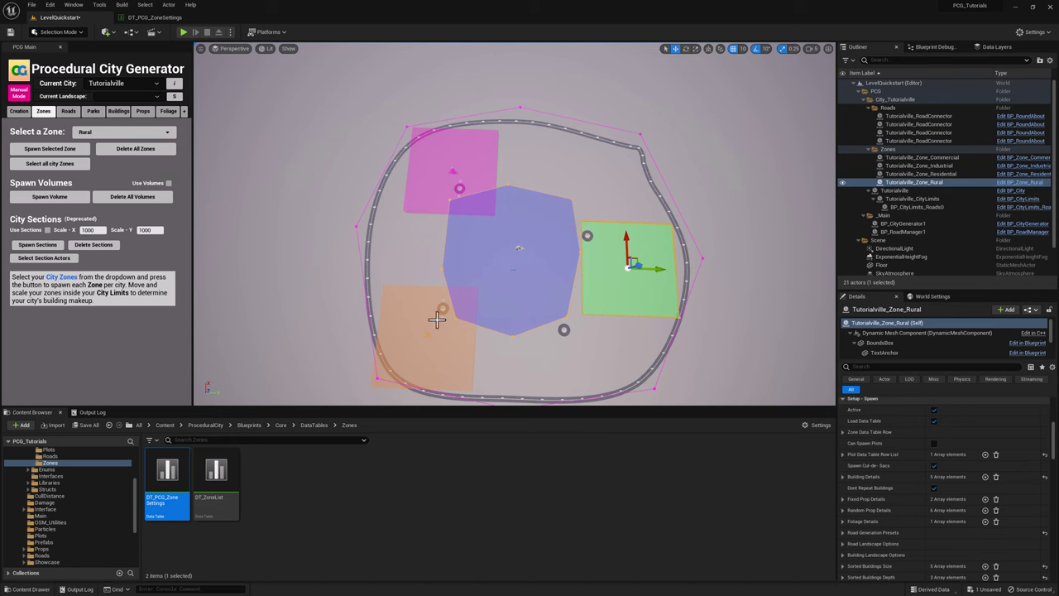
Enlarge the Industrial zone's Bound Scale Box to about 708 by 2113 and position it across the upper part of the city
left_click(445, 168)
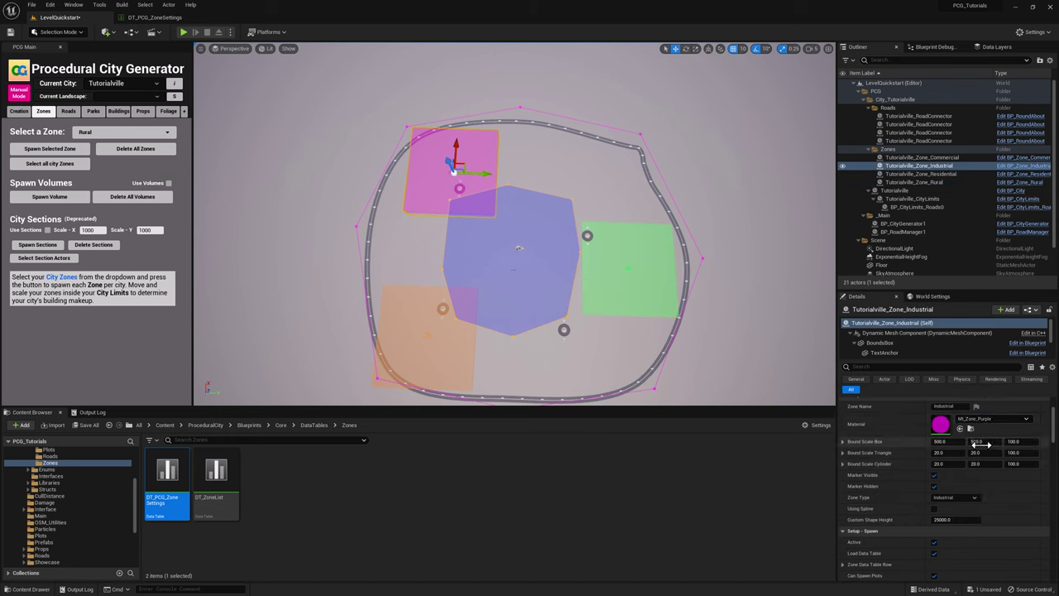
left_click_drag(1026, 440, 1051, 440)
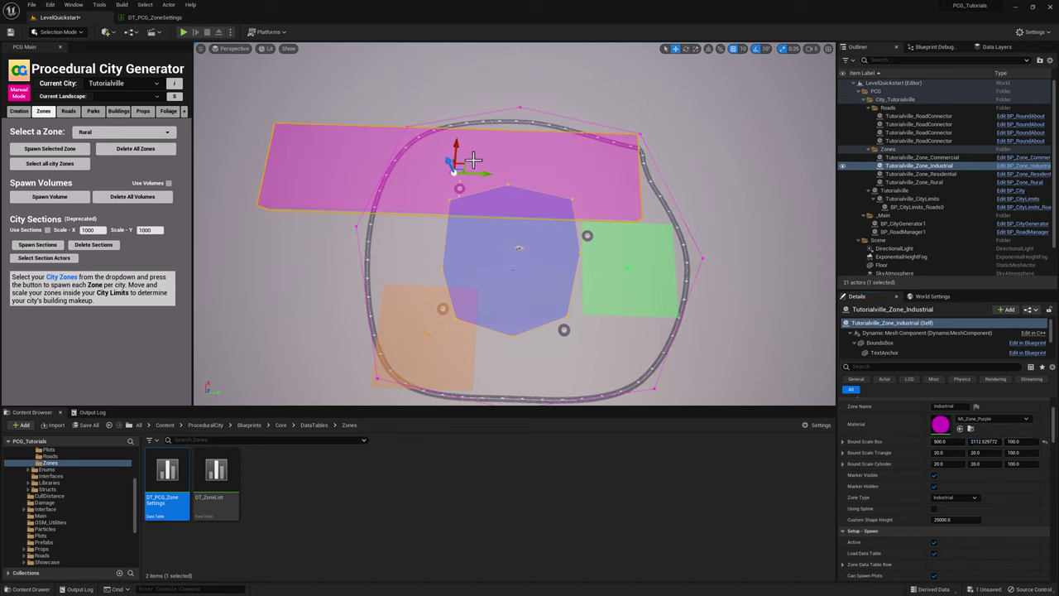
left_click_drag(466, 164, 535, 150)
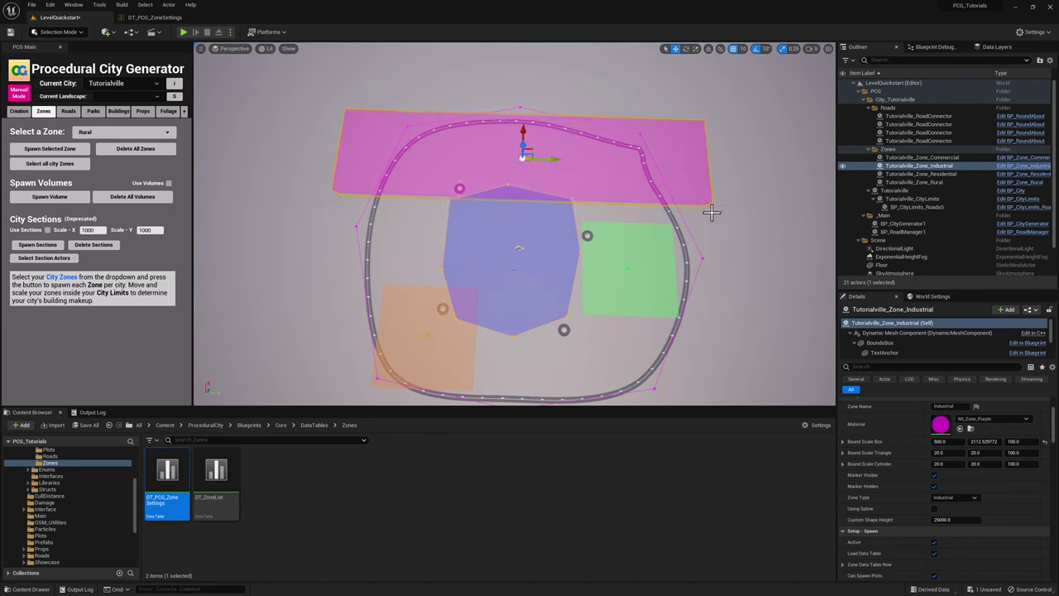
left_click_drag(940, 443, 962, 442)
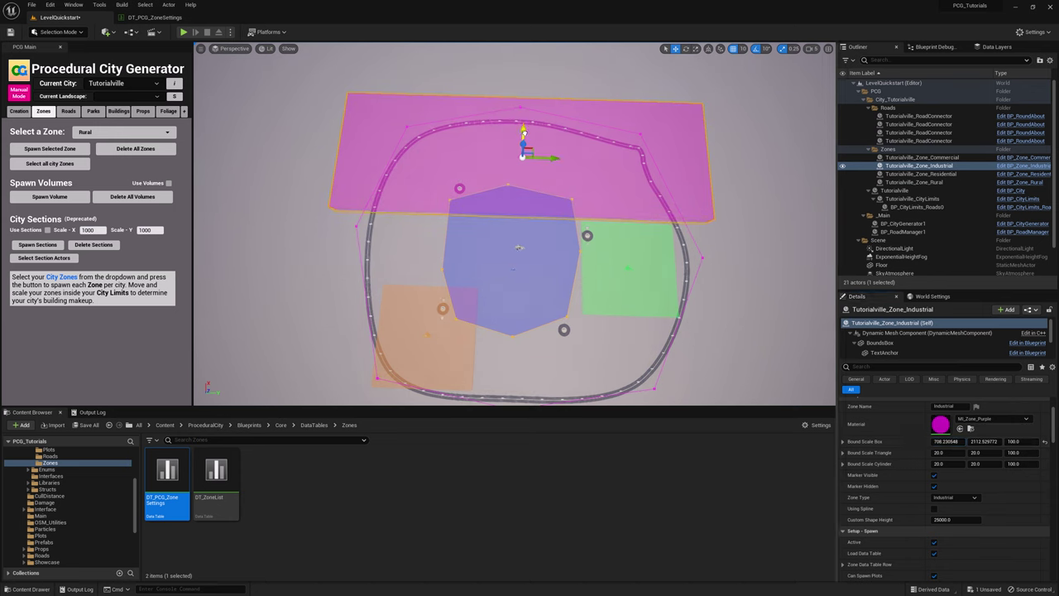
left_click_drag(523, 133, 523, 135)
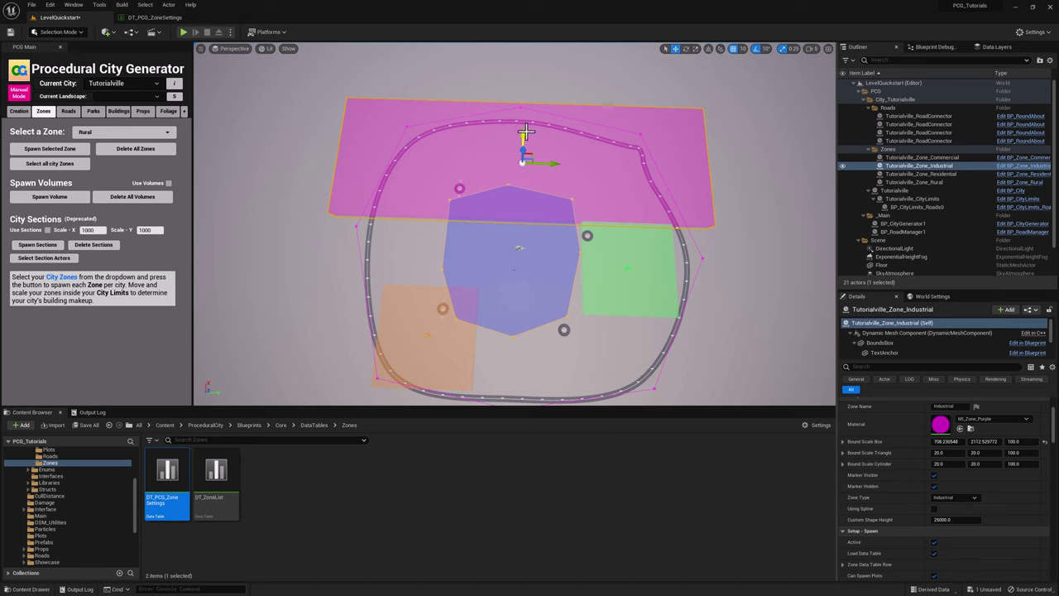
left_click_drag(523, 132, 523, 135)
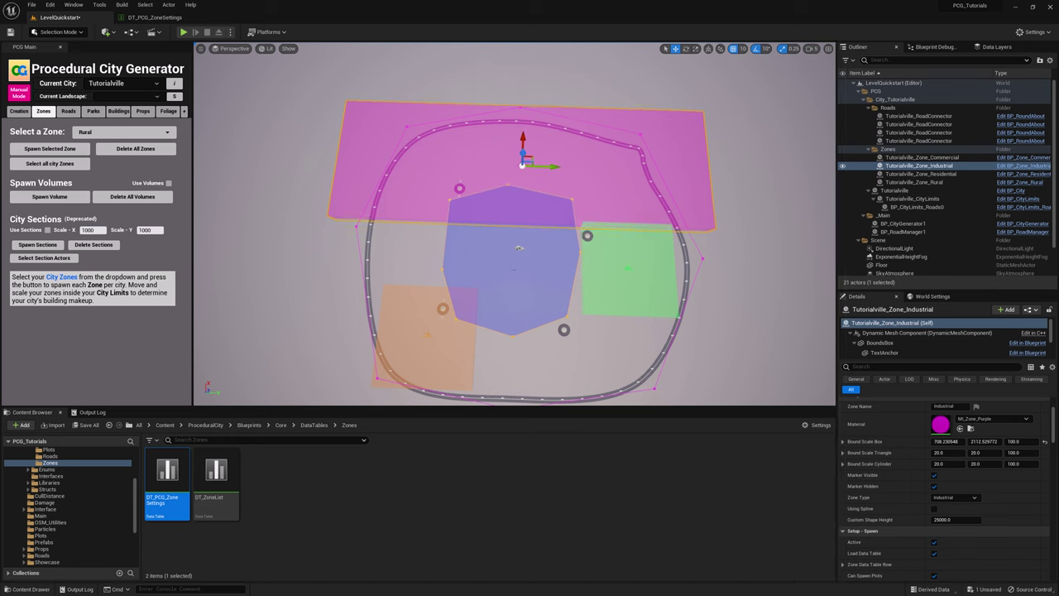
Enlarge the Residential zone's Bound Scale Box to about 1325 by 993 and position it over the left half of the city
left_click(414, 326)
left_click_drag(947, 441, 961, 441)
right_click_drag(529, 273, 530, 292)
left_click_drag(434, 308, 409, 258)
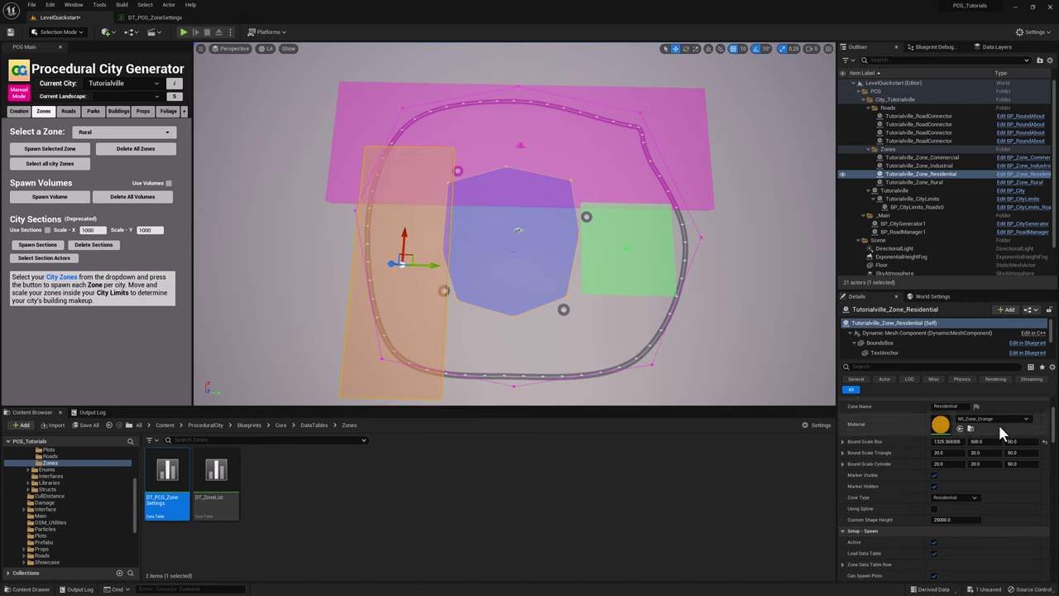
mouse_move(985, 441)
left_mouse_down()
mouse_move(1005, 441)
mouse_move(996, 441)
left_mouse_up()
left_click_drag(411, 258, 440, 263)
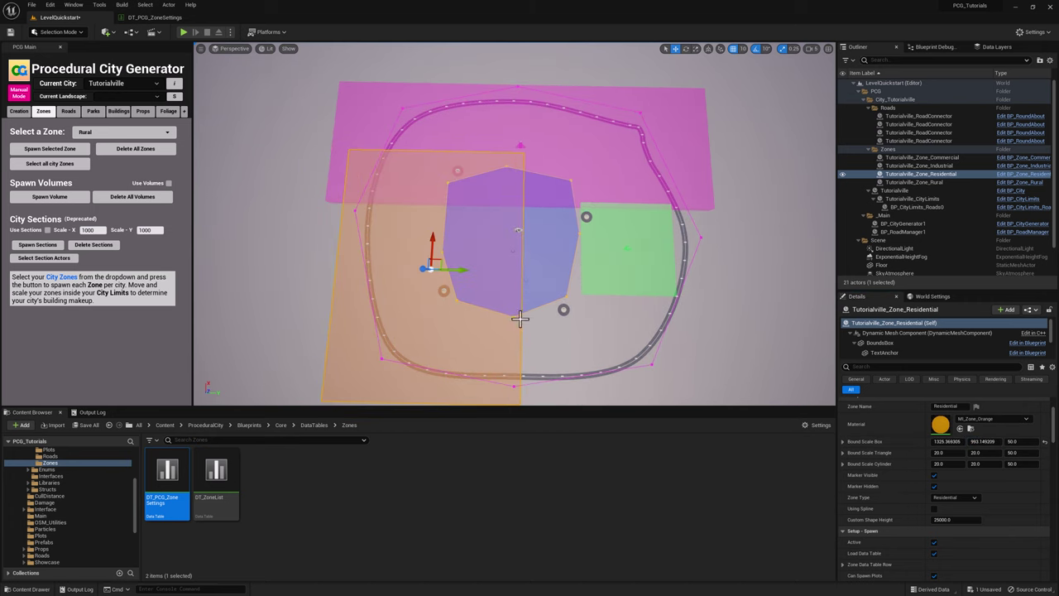
Enlarge the Rural zone's Bound Scale Box to about 1261 by 1024 and move it over the lower-right half of the city
left_click(620, 273)
left_click_drag(949, 441, 1012, 441)
left_click_drag(631, 243, 617, 281)
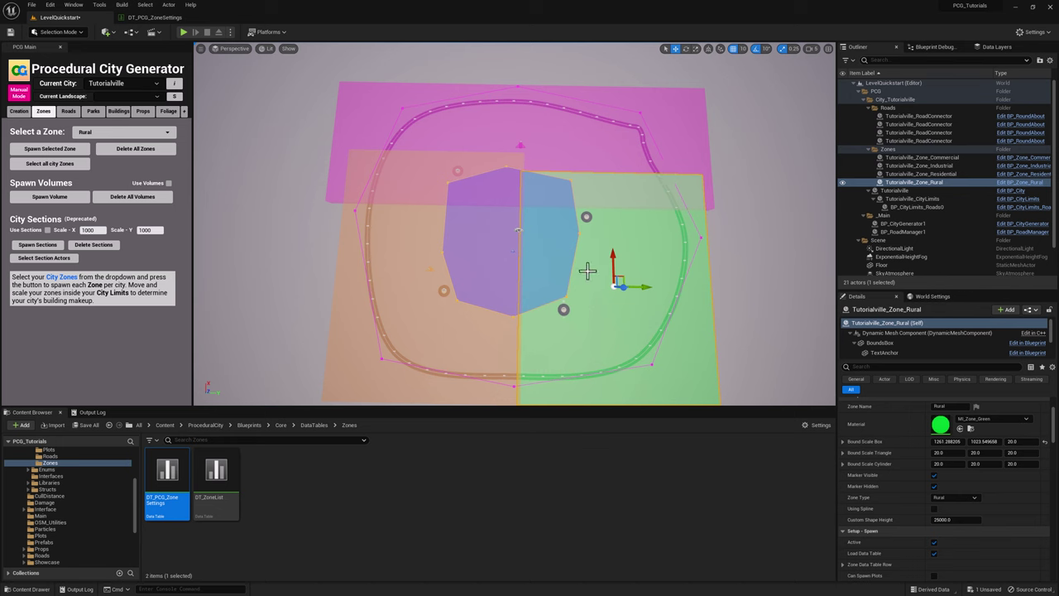
Compare the Bound Scale Box heights of the Industrial, Residential and Rural zones, ending with the Industrial zone selected
left_click(681, 158)
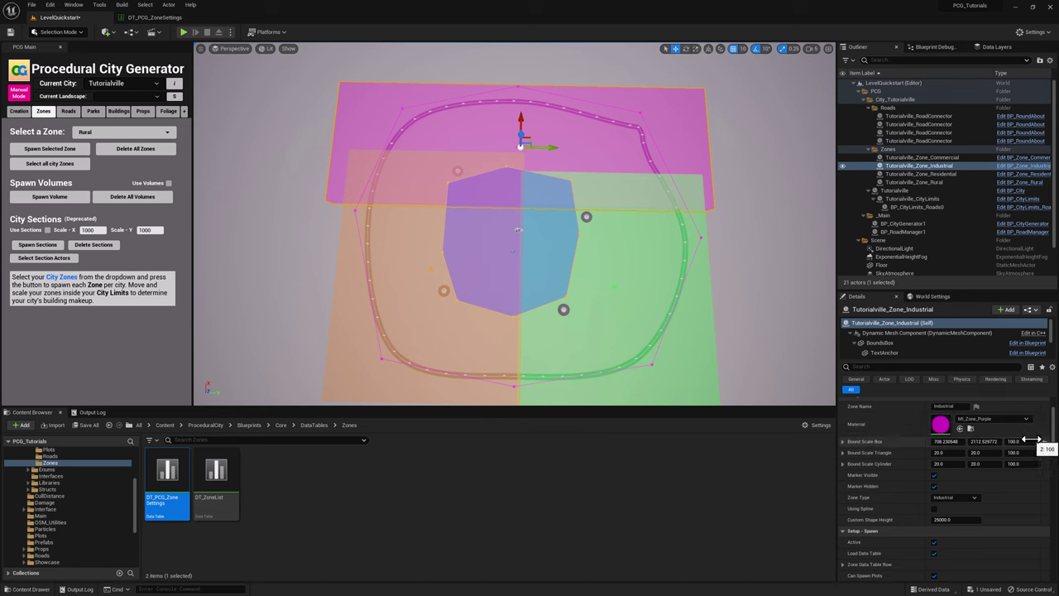
left_click(404, 234)
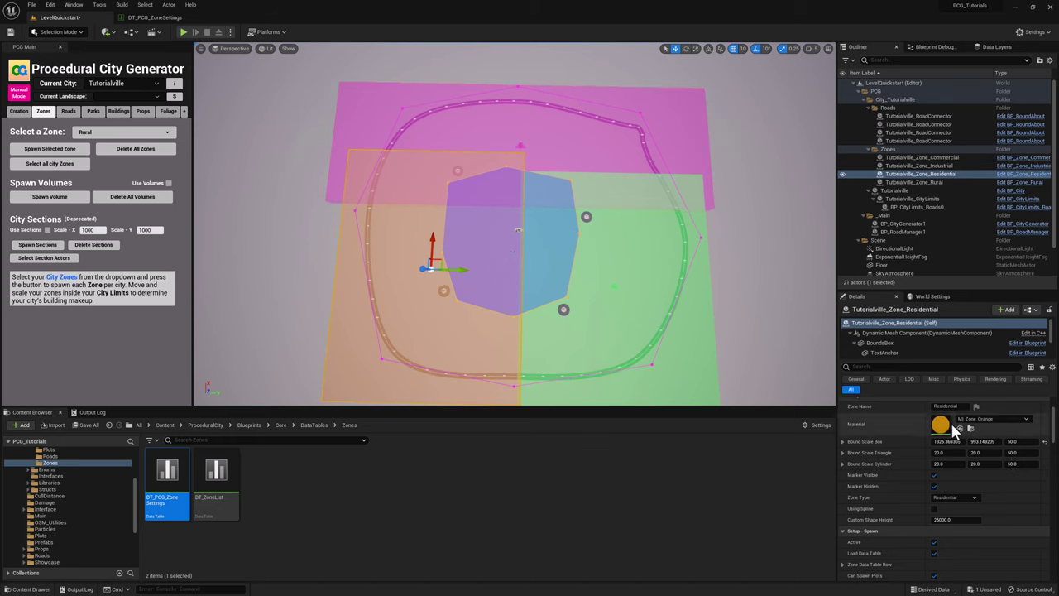
left_click(651, 240)
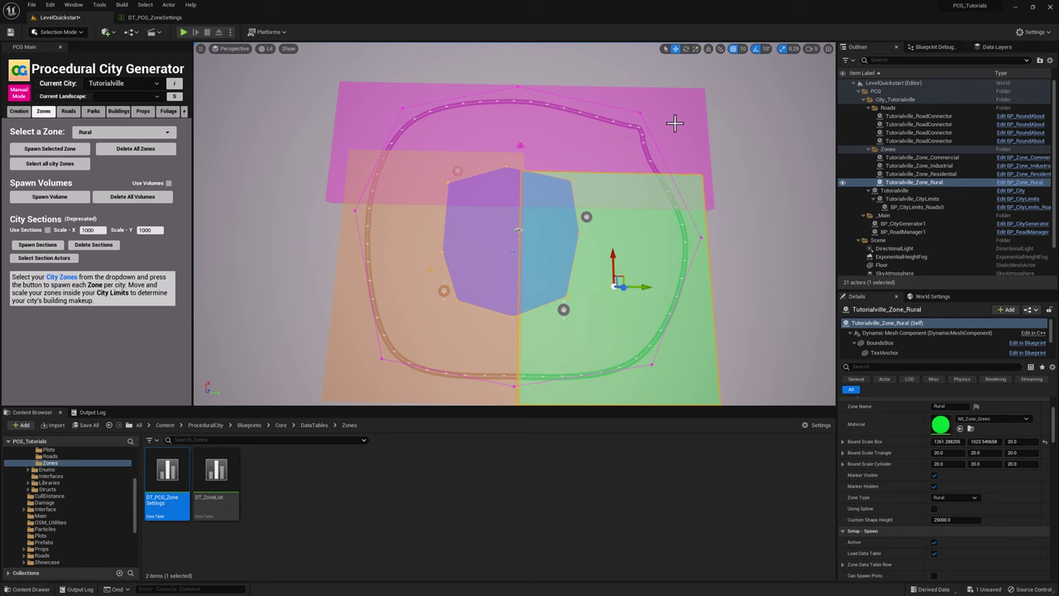
left_click(636, 117)
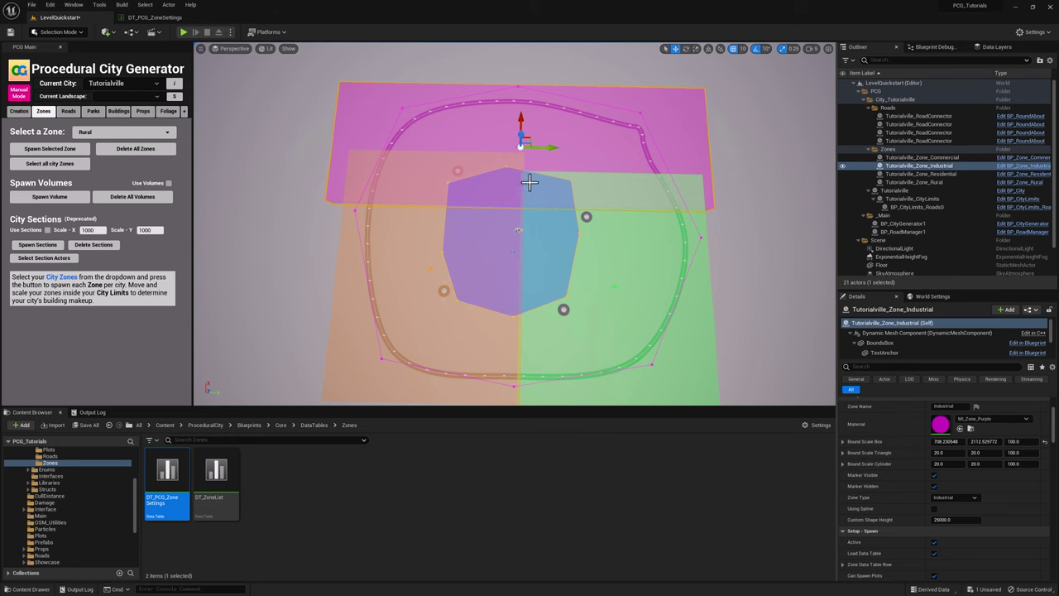
Examine how the overlapping zones differ in height from the side and from above, and select the Commercial zone
right_click_drag(529, 184, 546, 99)
right_click_drag(629, 282, 440, 213)
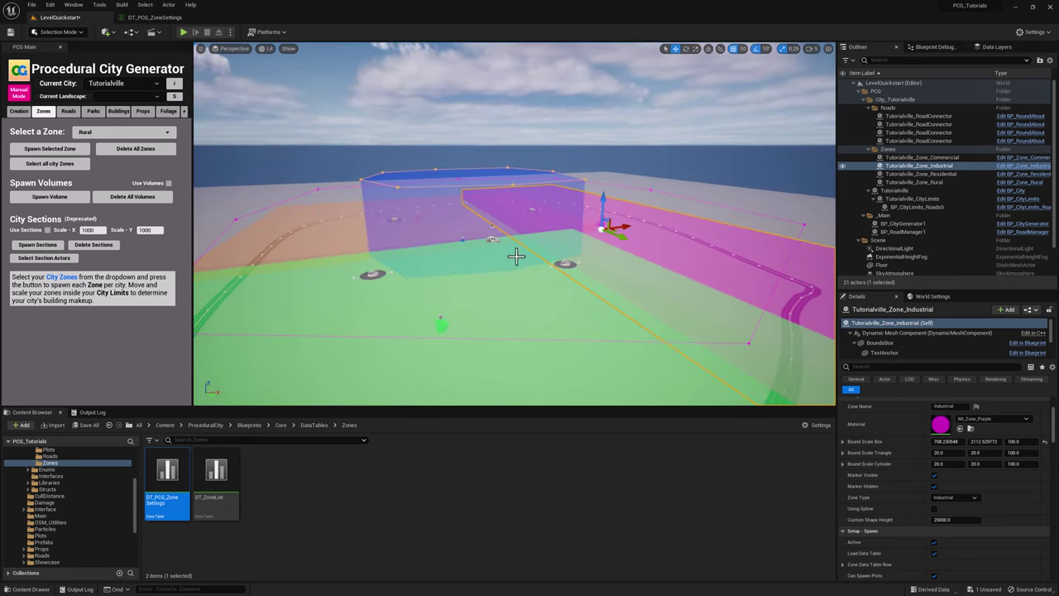
right_click_drag(604, 255, 587, 213)
key("q")
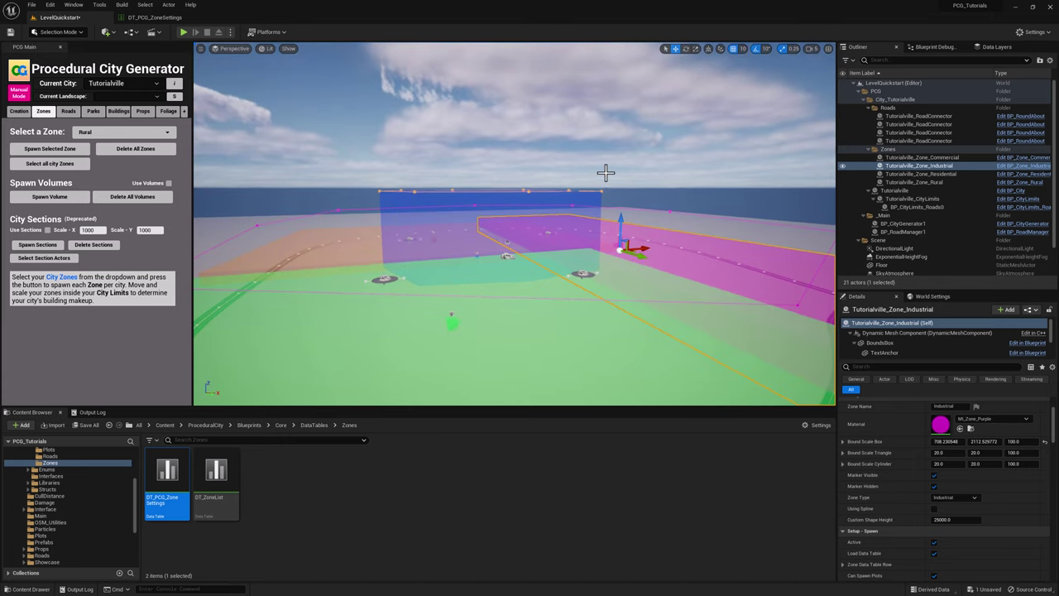
right_click_drag(603, 170, 603, 298)
key("f")
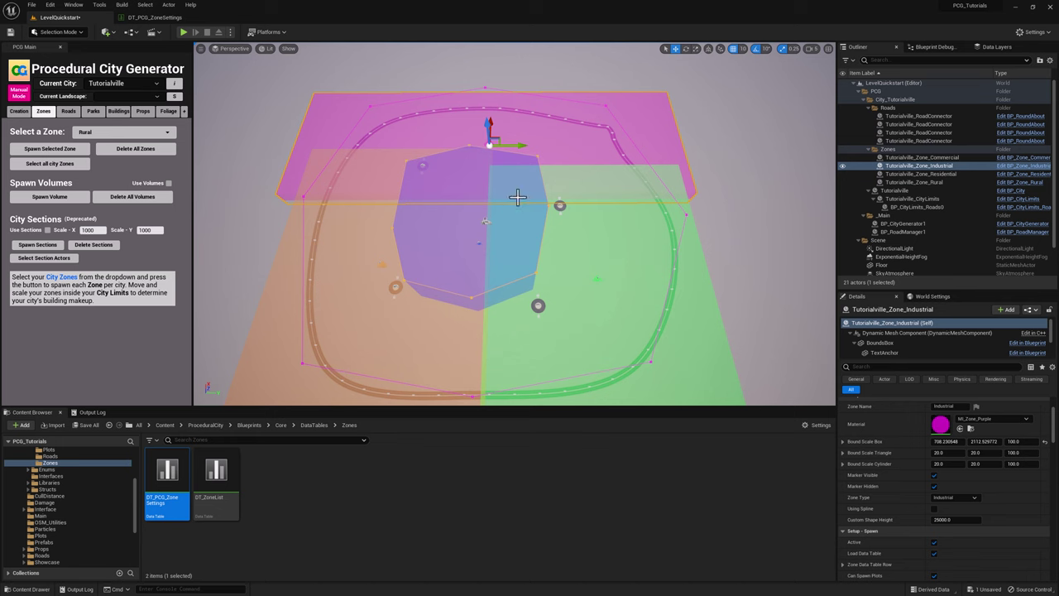
left_click(480, 229)
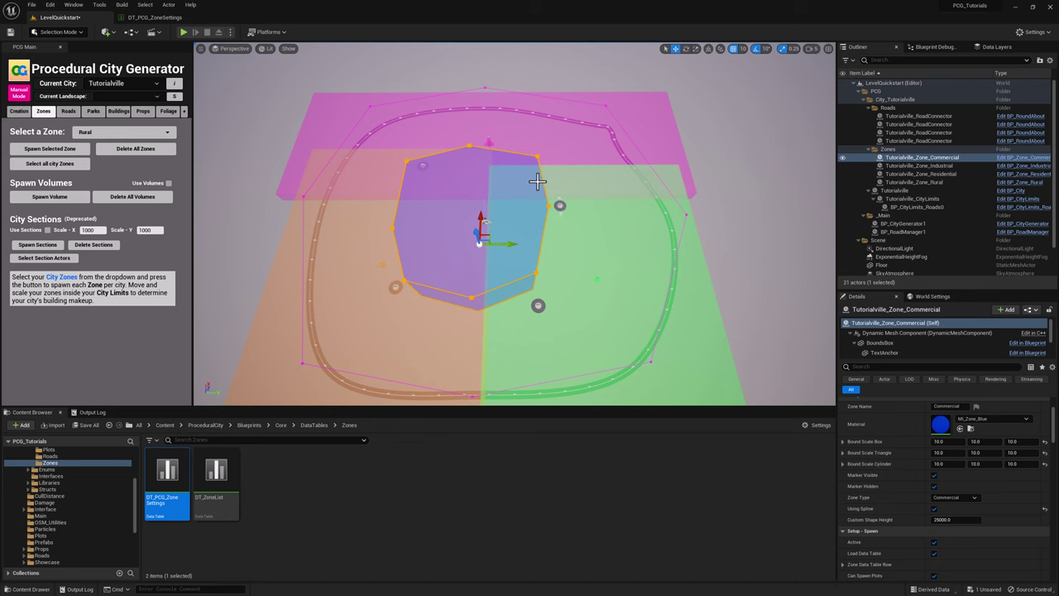
right_click_drag(538, 180, 478, 129)
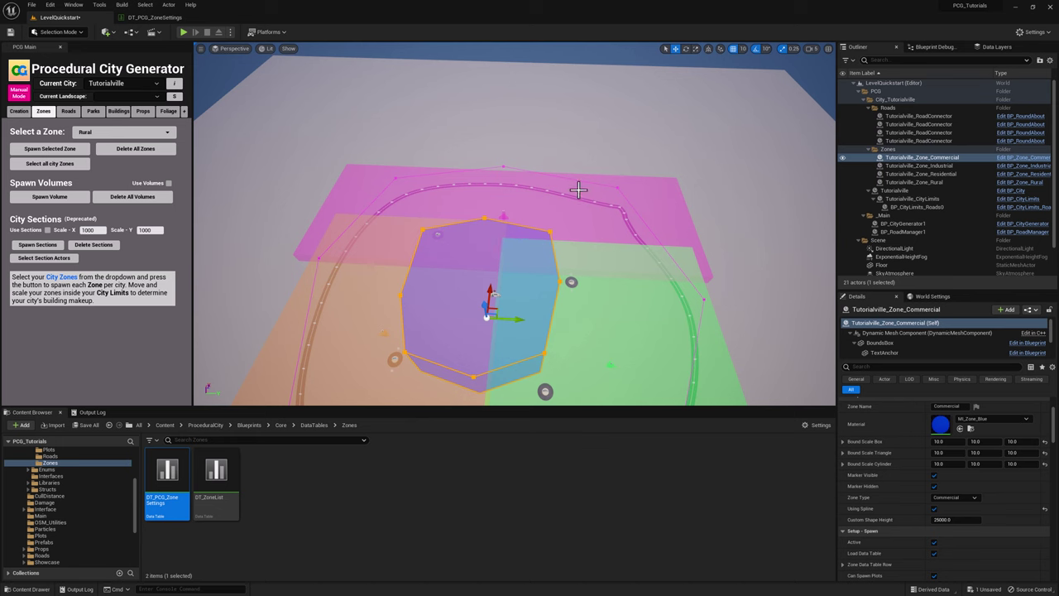
Hide the Commercial, Industrial, Residential and Rural zones together by turning off Marker Visible, and clear the selection
right_click_drag(572, 180, 577, 248)
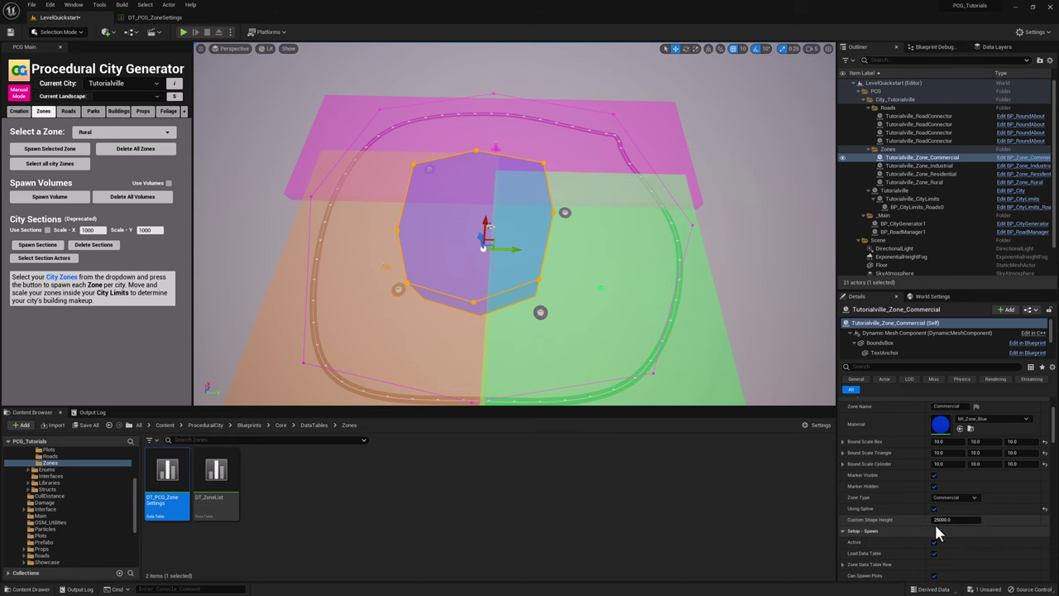
right_click_drag(685, 267, 668, 147)
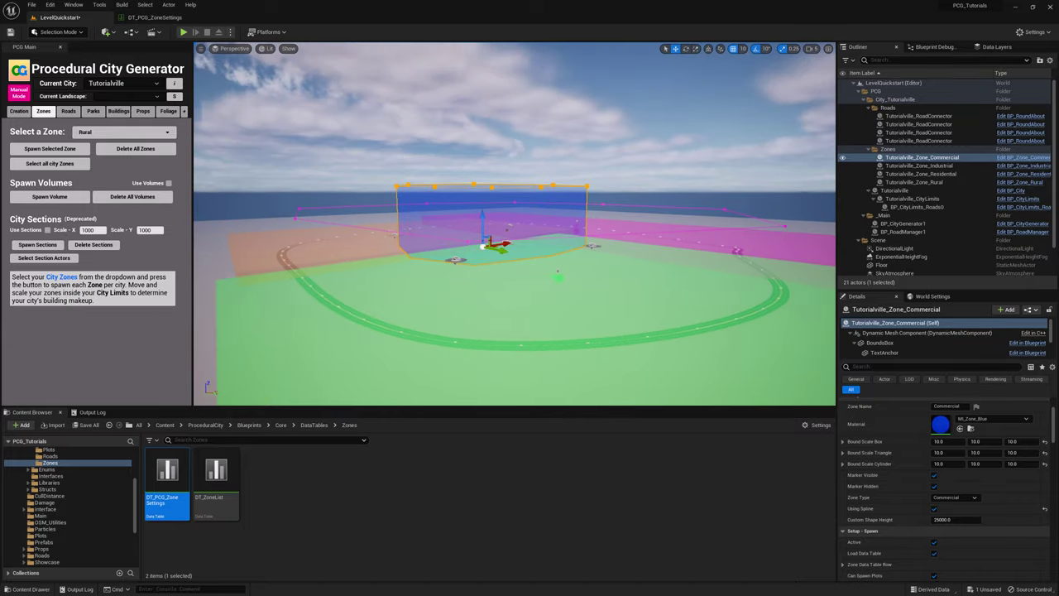
right_click_drag(754, 267, 764, 267)
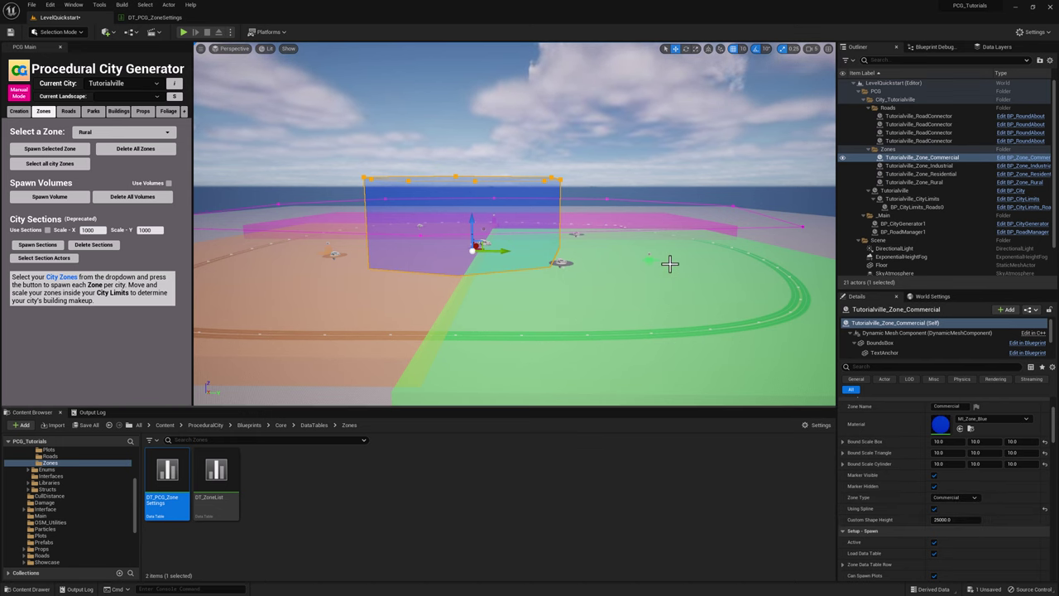
right_click_drag(670, 262, 669, 291)
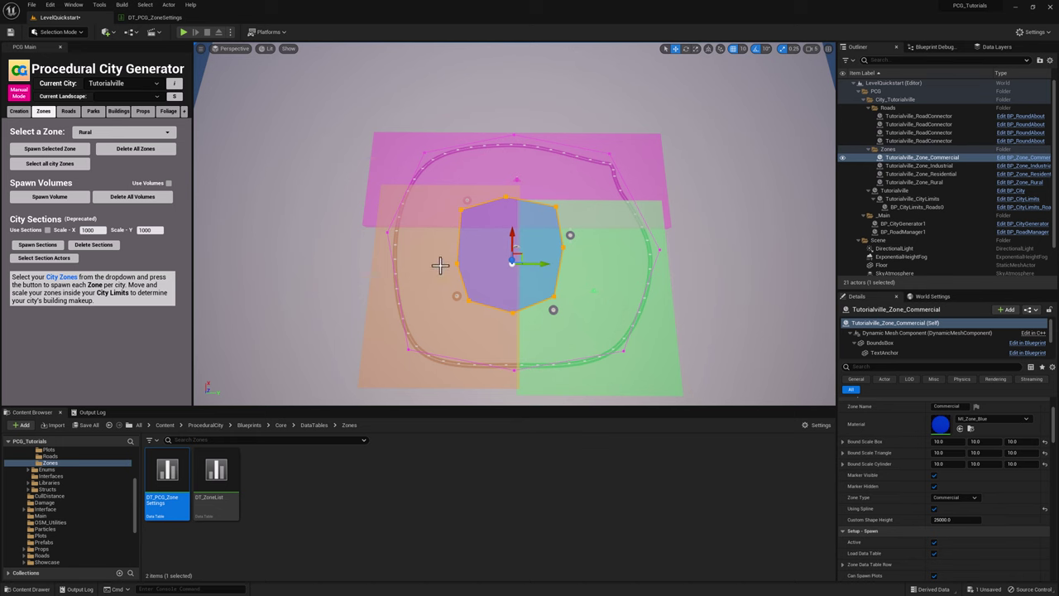
left_click(916, 159)
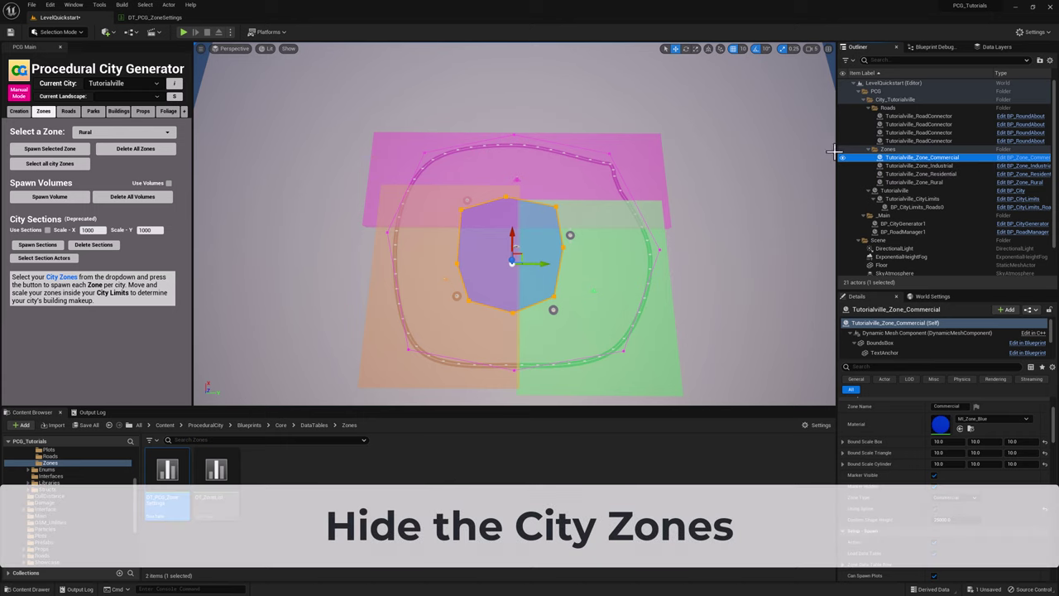
left_click(918, 182, "shift")
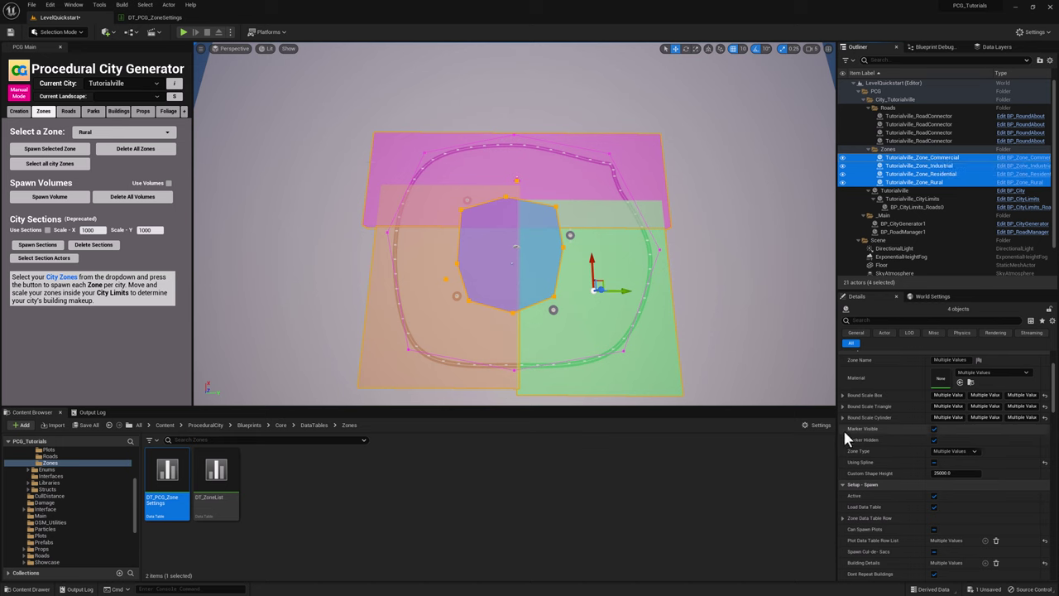
left_click(934, 439)
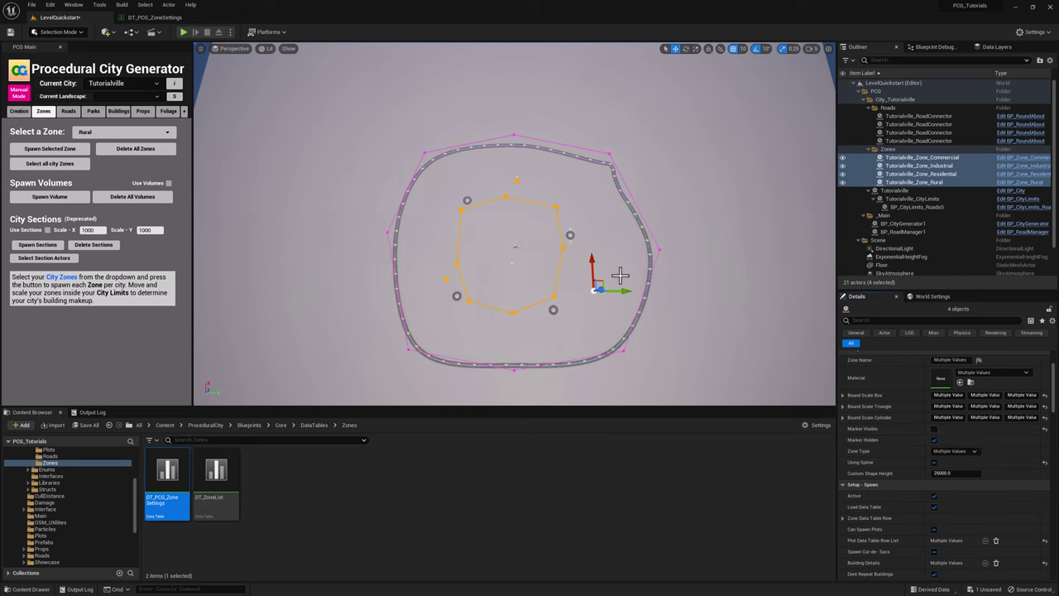
key("Escape")
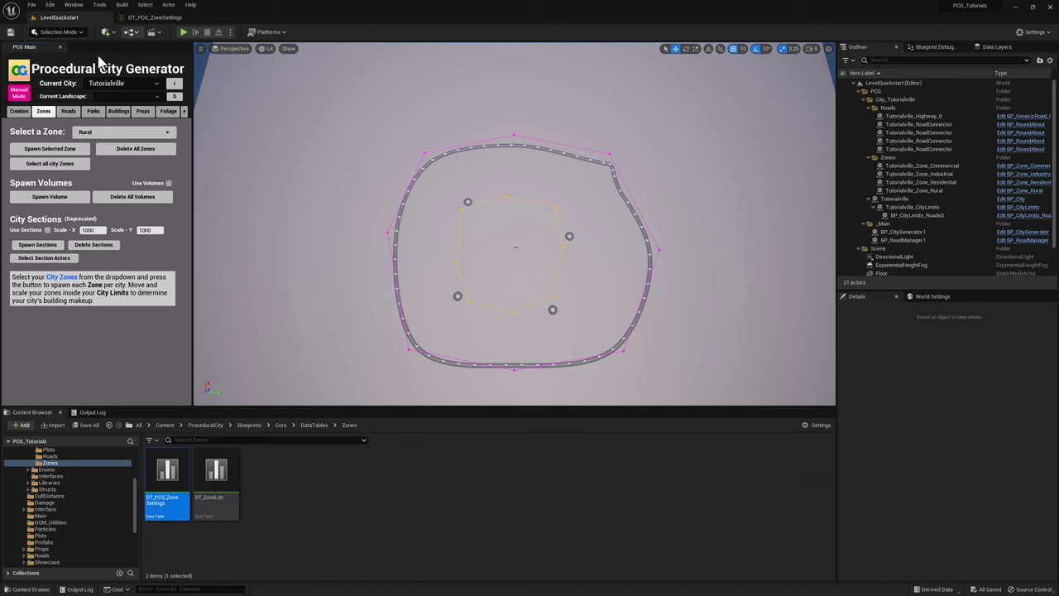
In the advanced road settings, set the Minor and Side Chance for CDS to 0, turn off CDS at the city edge, and save
left_click(67, 111)
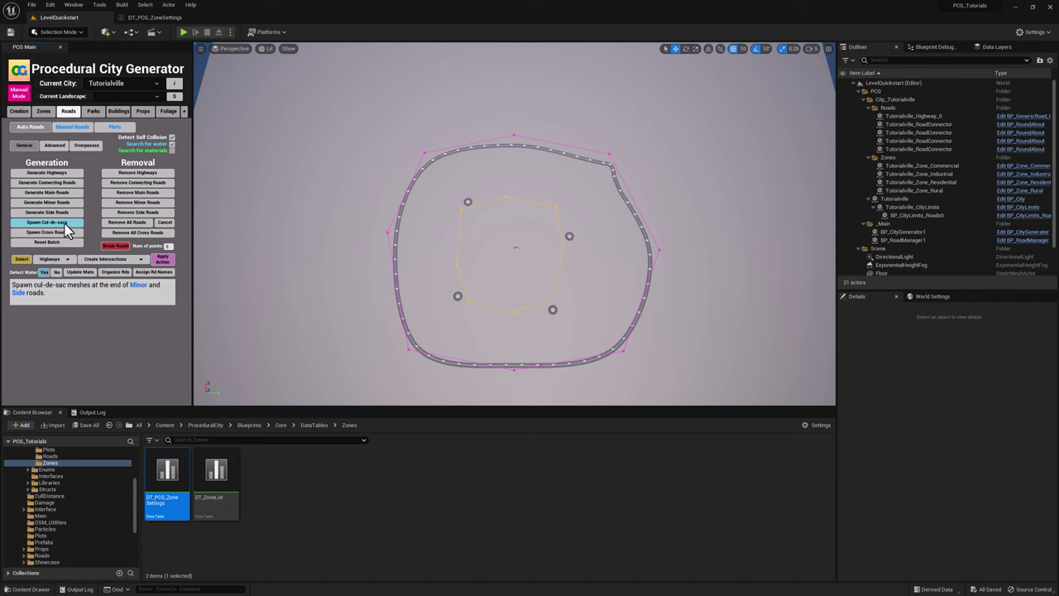
left_click(54, 147)
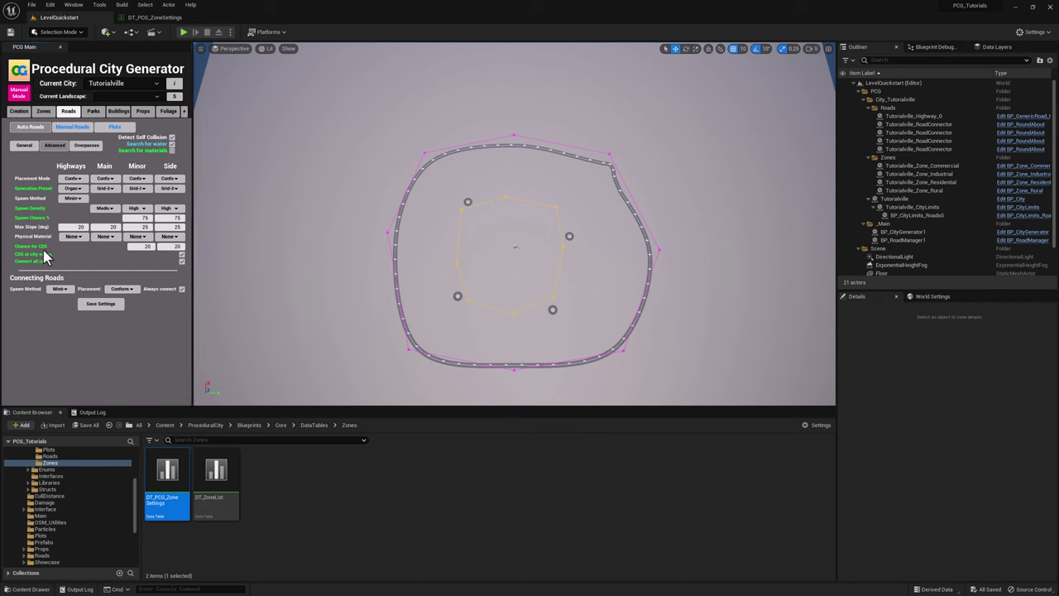
left_click(145, 247)
type("0")
left_click(175, 246)
type("0")
left_click(182, 254)
left_click(98, 303)
Generate the connecting roads between the four roundabouts, and generate the roundabout roads out to the edge highway from BP_CityLimits_Roads0
left_click(45, 144)
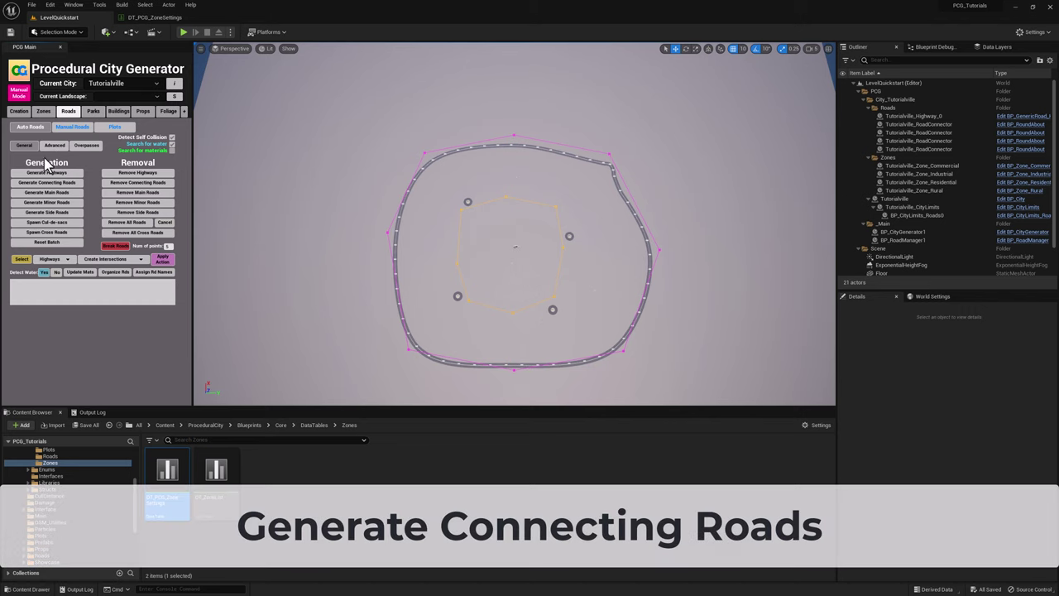
left_click(54, 192)
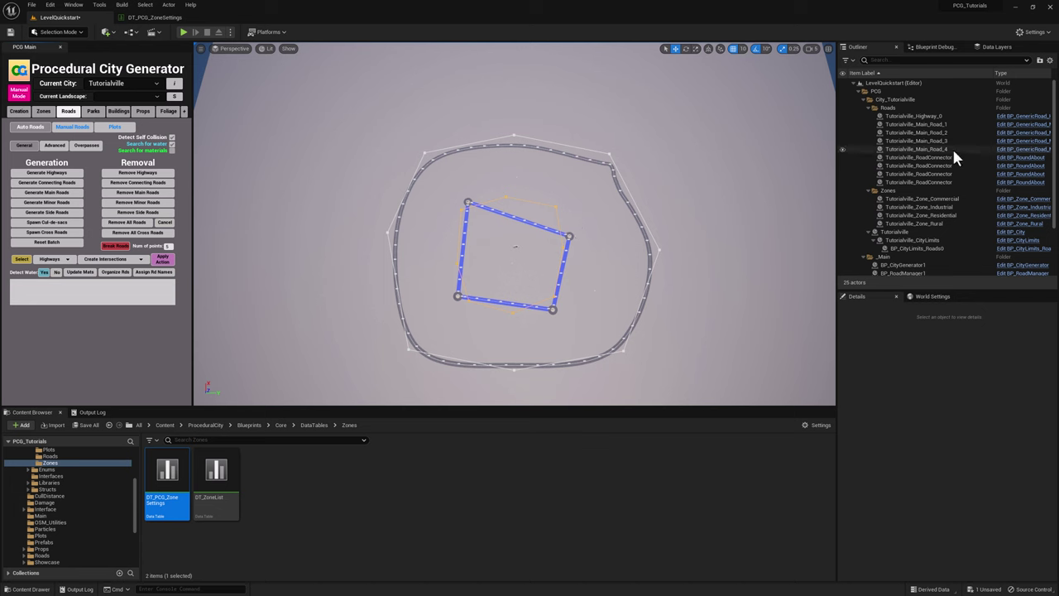
left_click(925, 238)
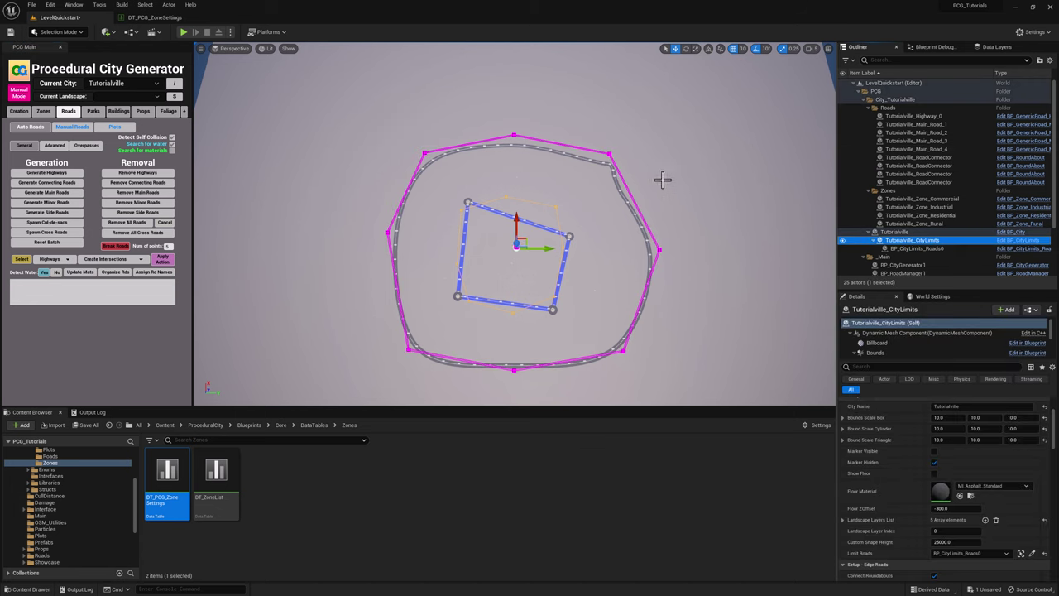
left_click(937, 249)
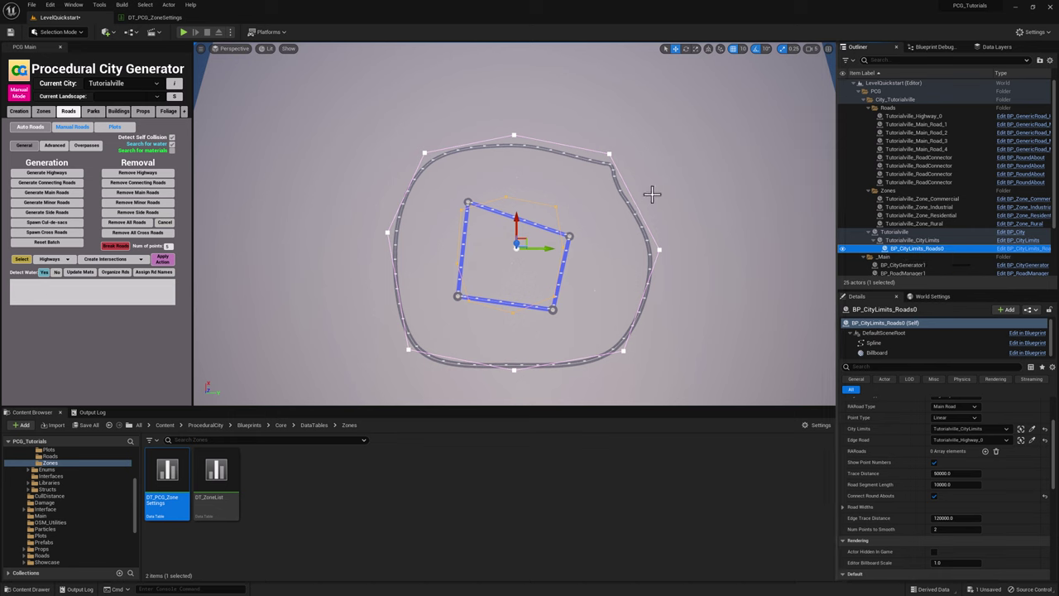
scroll(920, 436, "down", 3)
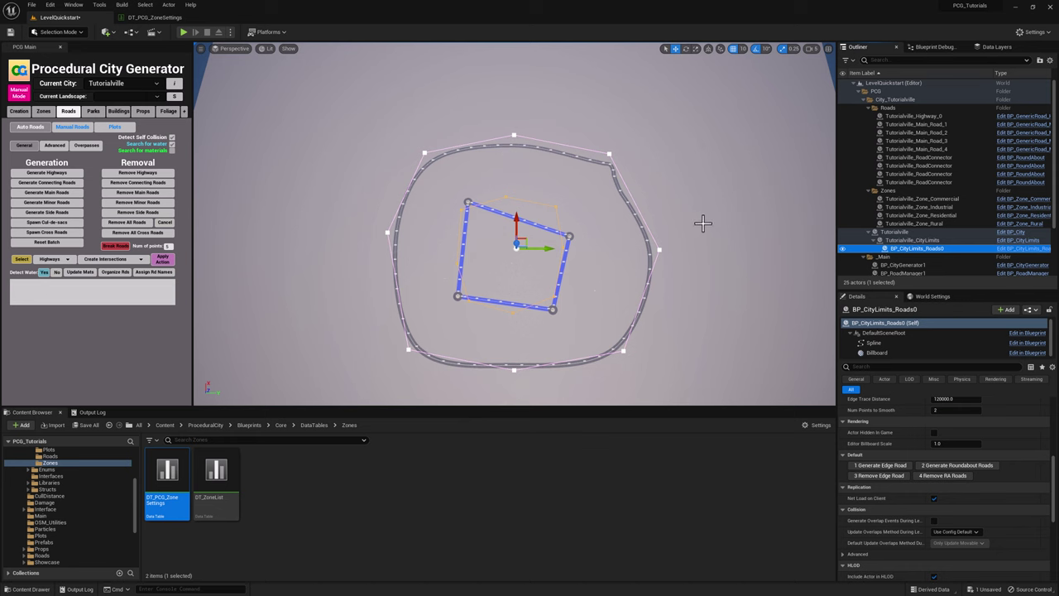
left_click(973, 467)
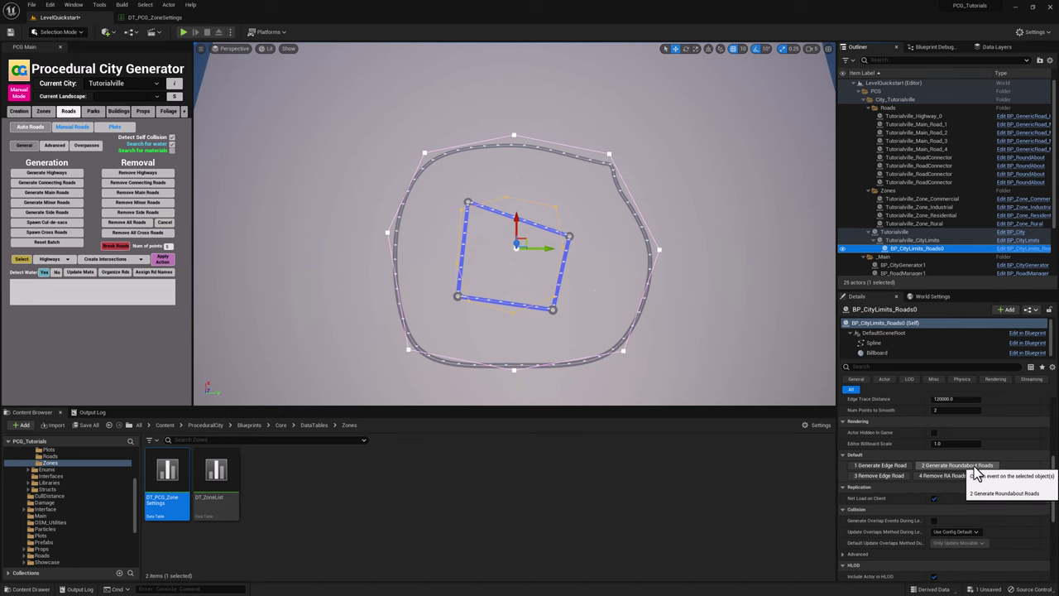
left_click(974, 466)
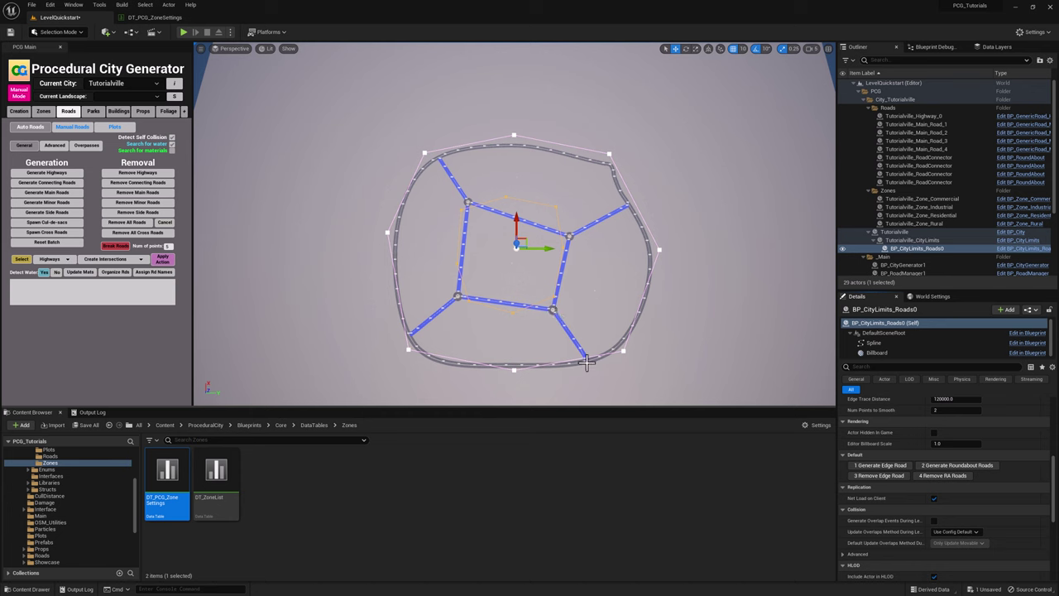
Turn off Construction Mode for the four roads that link the roundabouts to the edge highway
right_click_drag(604, 287, 629, 248)
key("w")
right_click_drag(589, 211, 562, 258)
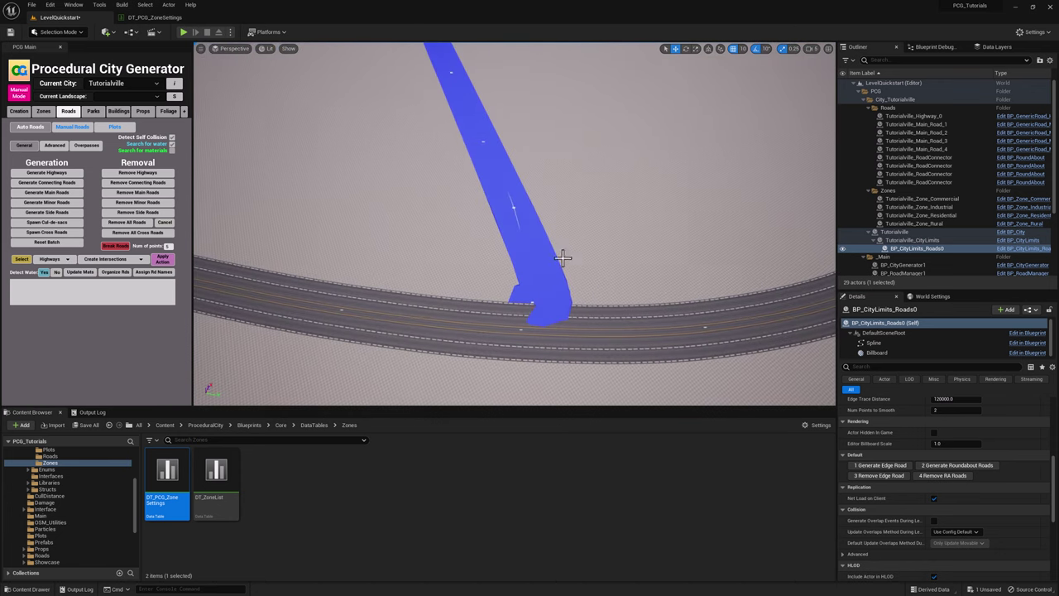
left_click(527, 215)
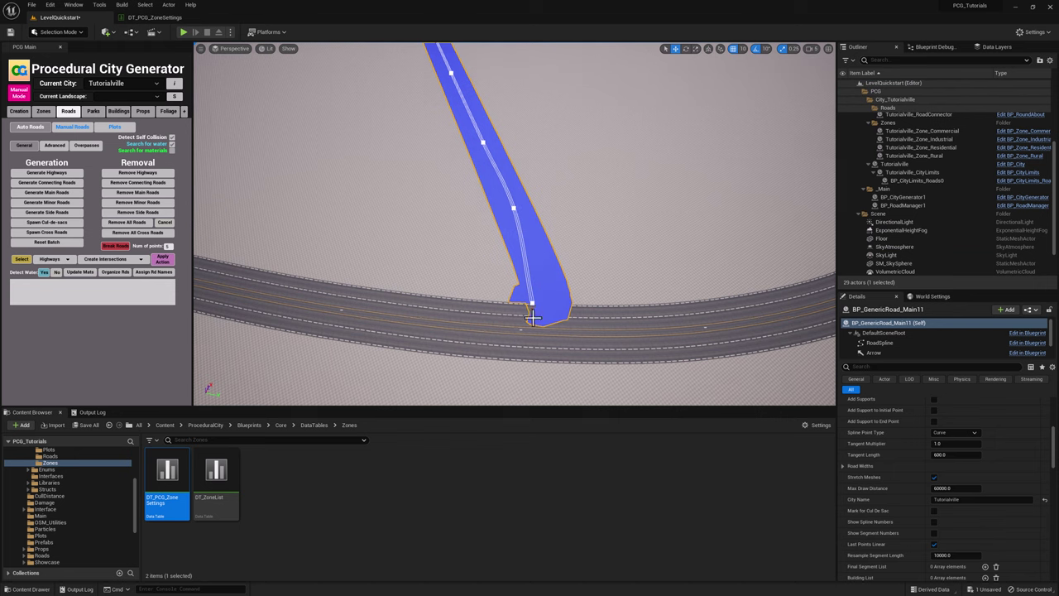
key("f")
right_click_drag(574, 208, 629, 173)
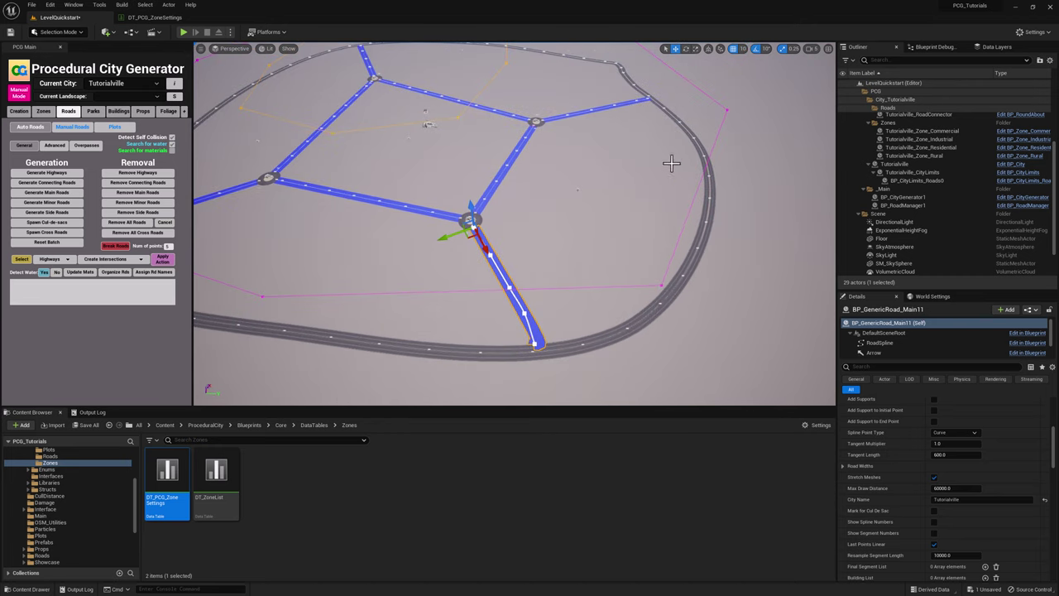
left_click(575, 114)
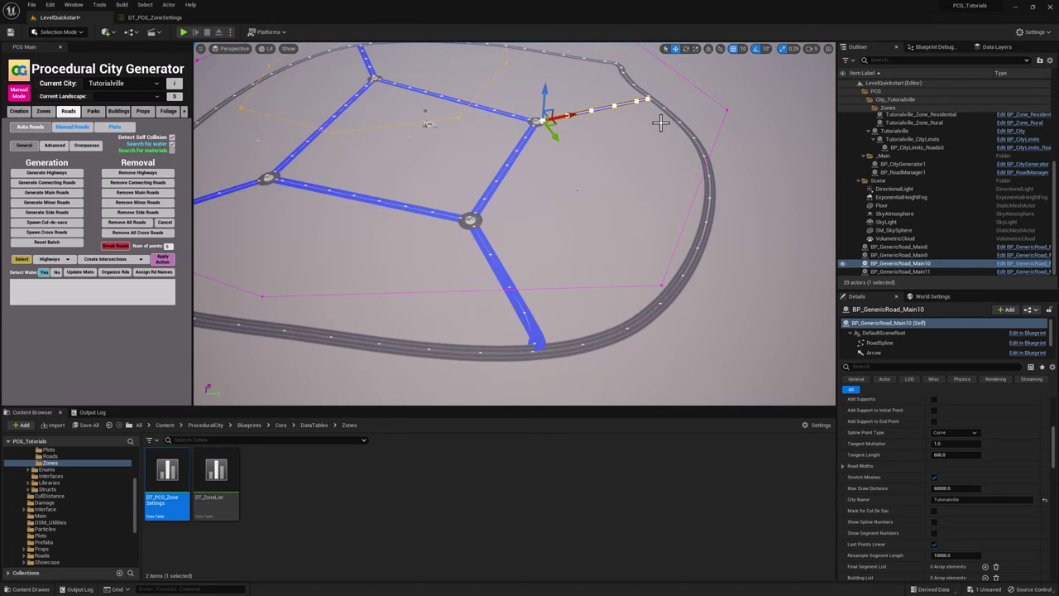
left_click(920, 255, "ctrl")
left_click(920, 248, "ctrl")
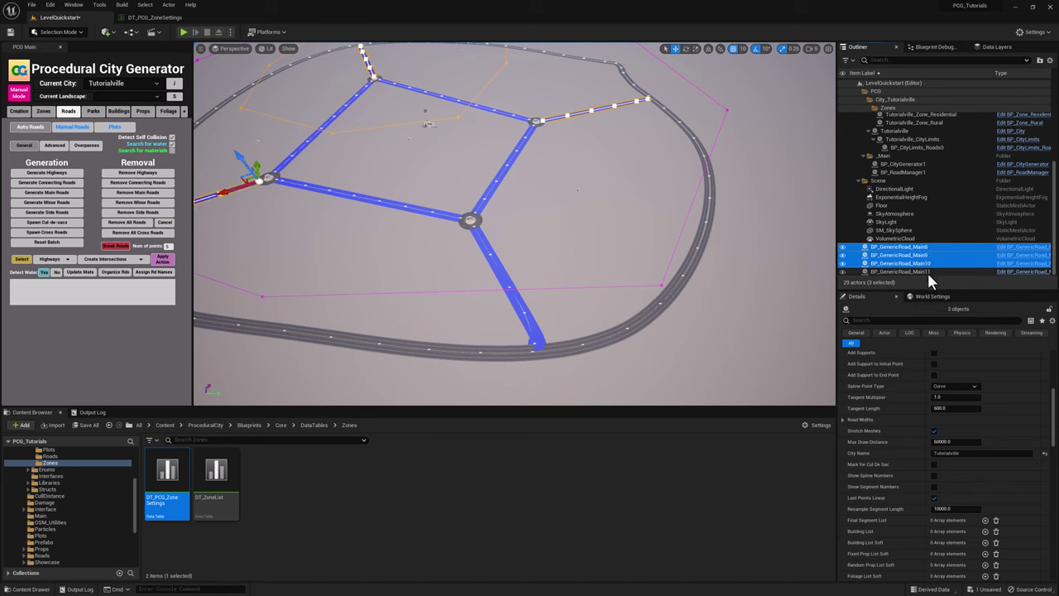
left_click(922, 273, "ctrl")
right_click_drag(475, 219, 421, 192)
scroll(896, 431, "up", 4)
scroll(943, 442, "up", 1)
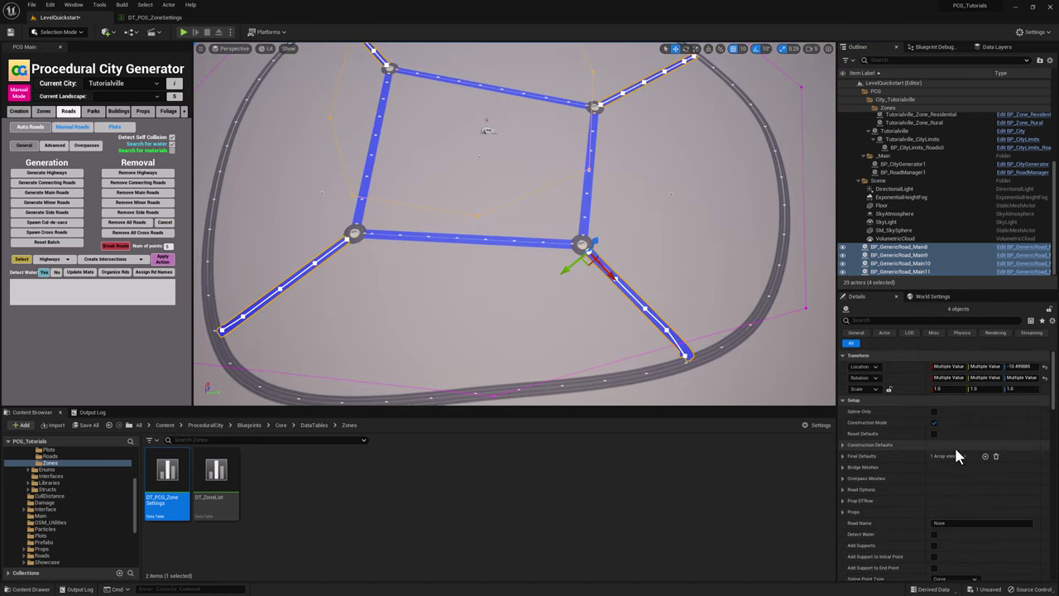
left_click(934, 422)
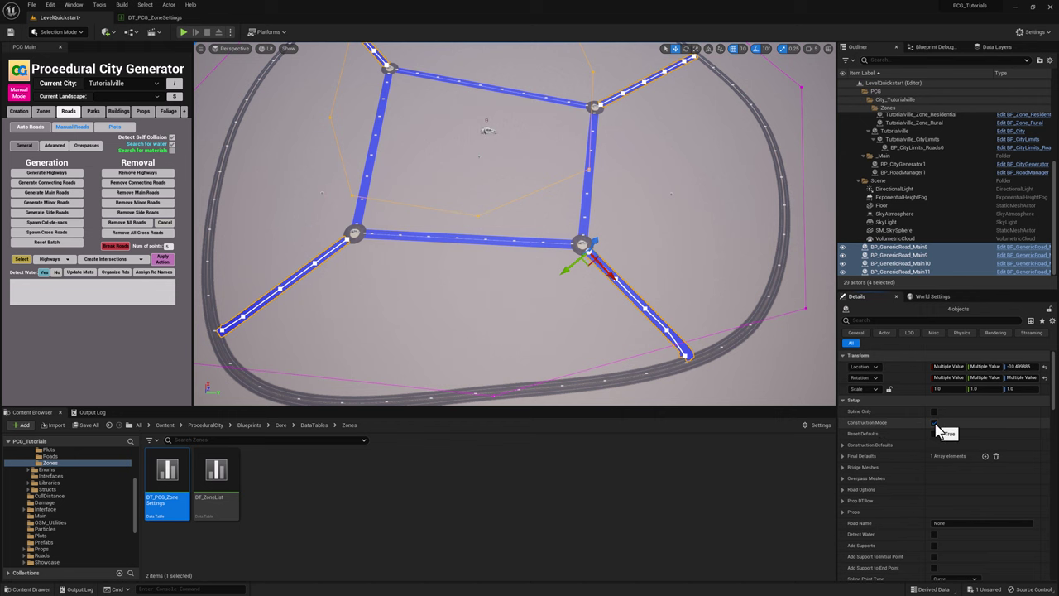
Shift the outer spline point of the BP_GenericRoad_Main11 road sideways along the highway edge so it joins more squarely
right_click_drag(686, 248, 815, 224)
key("w")
right_click_drag(496, 315, 654, 281)
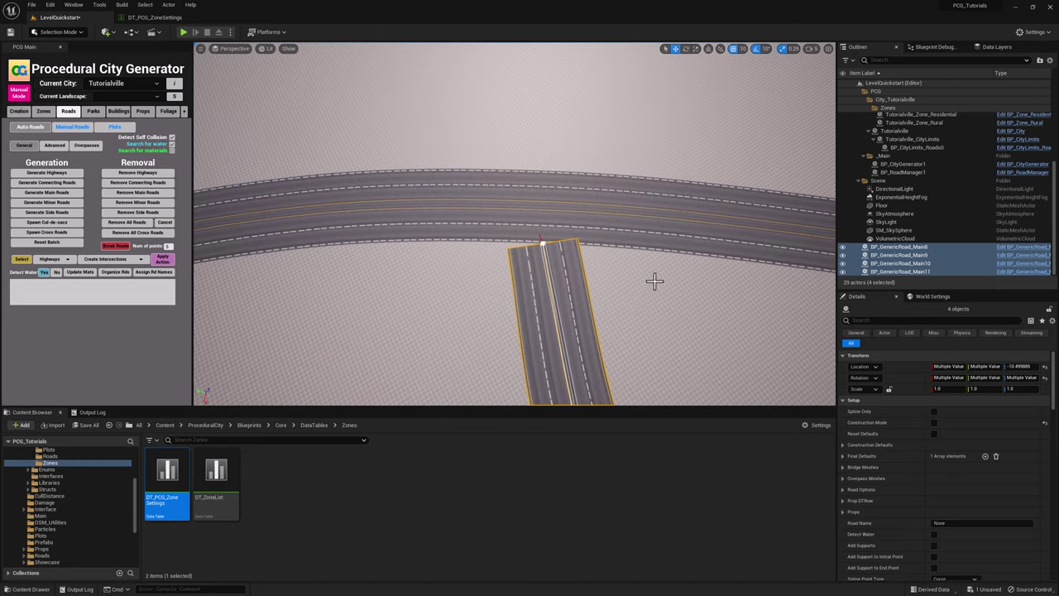
left_click(547, 249)
left_click(542, 242)
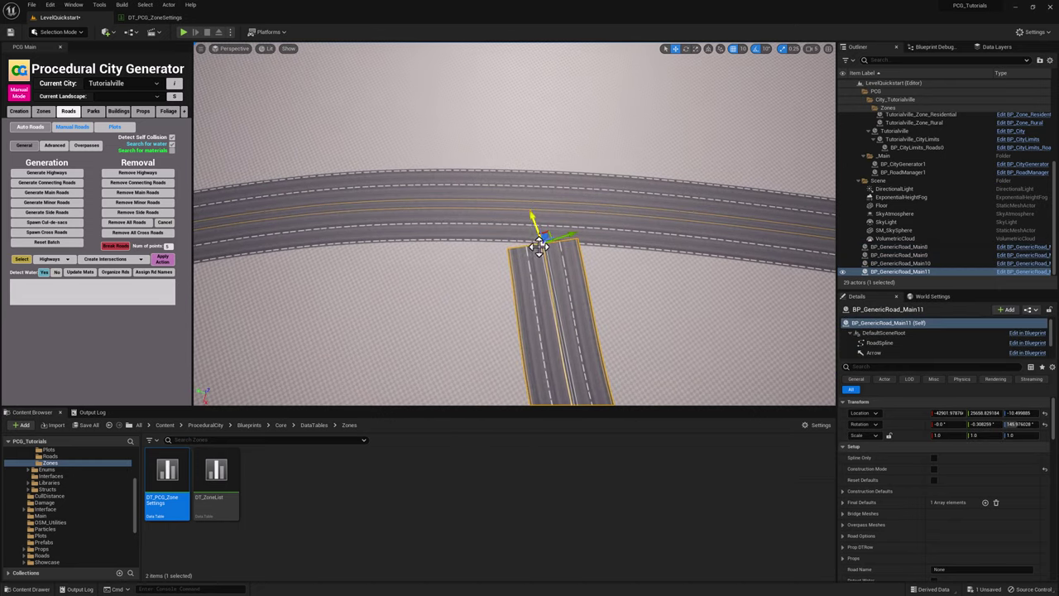
left_click_drag(549, 229, 585, 235)
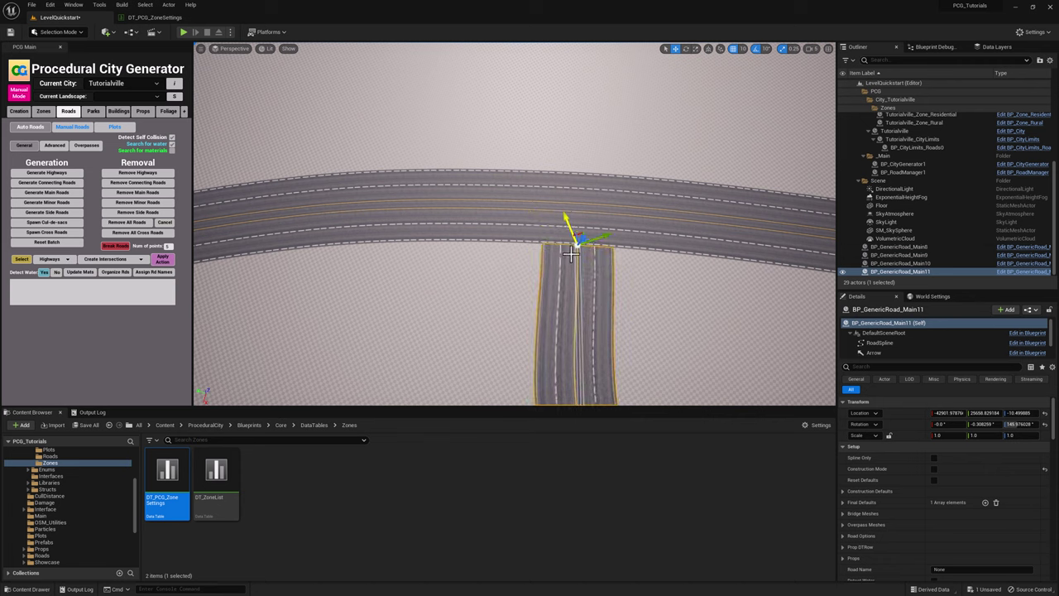
Adjust the outer spline points of two more roundabout roads, including BP_GenericRoad_Main9, where they meet the highway, and deselect
right_click_drag(584, 235, 674, 315)
left_click(673, 315)
left_click(678, 350)
left_click_drag(674, 358, 665, 354)
right_click_drag(665, 354, 556, 330)
left_click(563, 322)
left_click(552, 294)
left_click_drag(524, 295, 505, 295)
right_click_drag(505, 296, 593, 265)
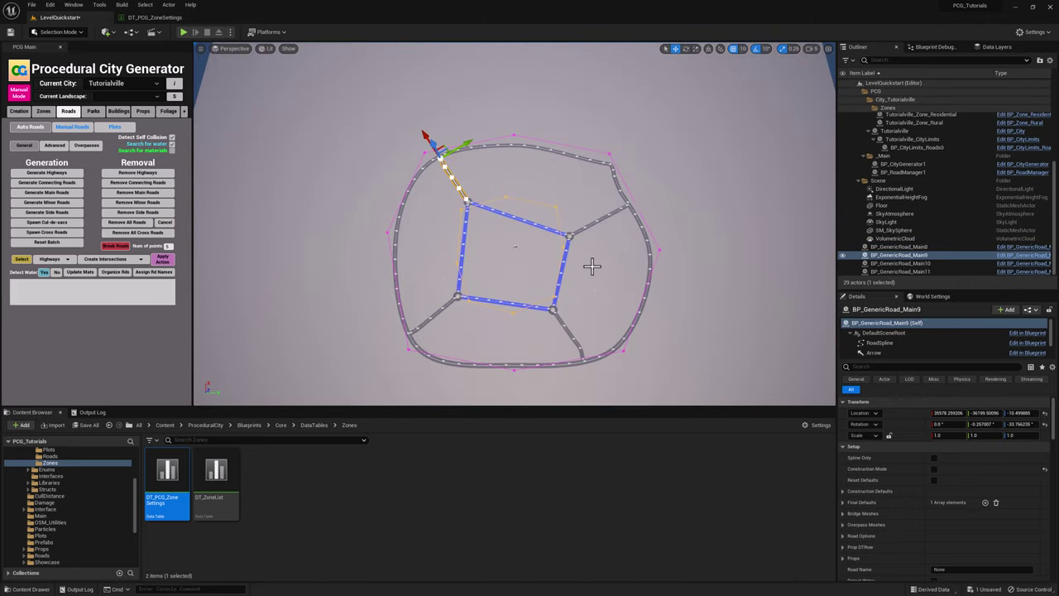
key("Escape")
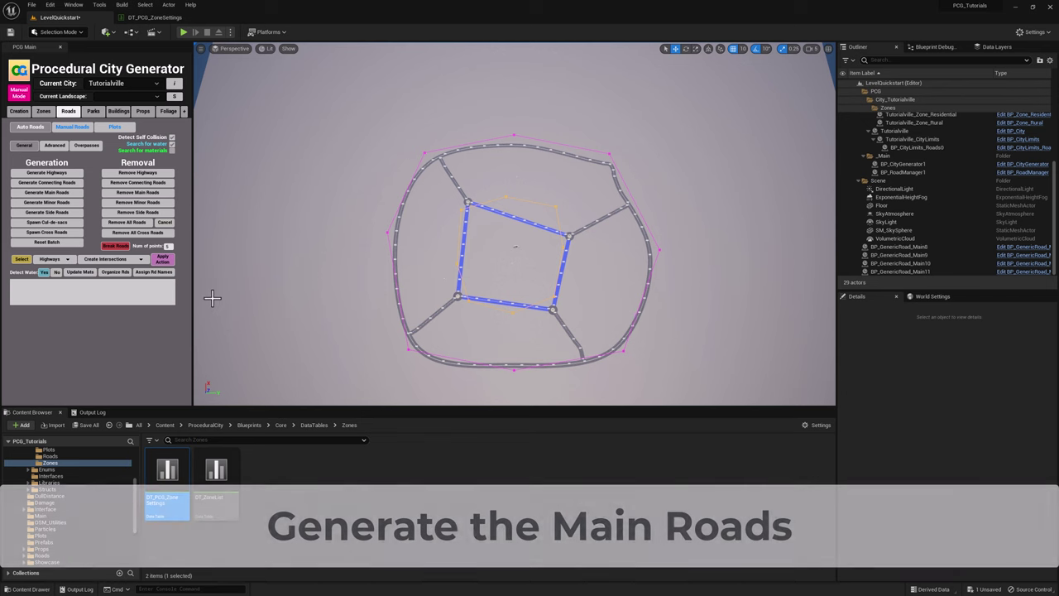
Check the viewport options and generate the main roads inside the Tutorialville city limits
mouse_move(63, 196)
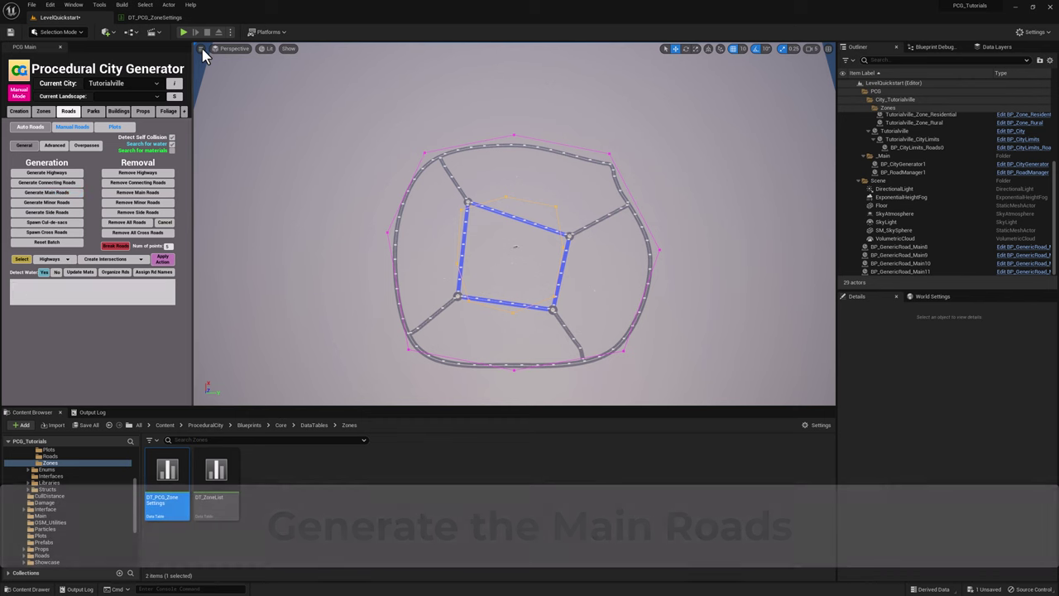
left_click(201, 49)
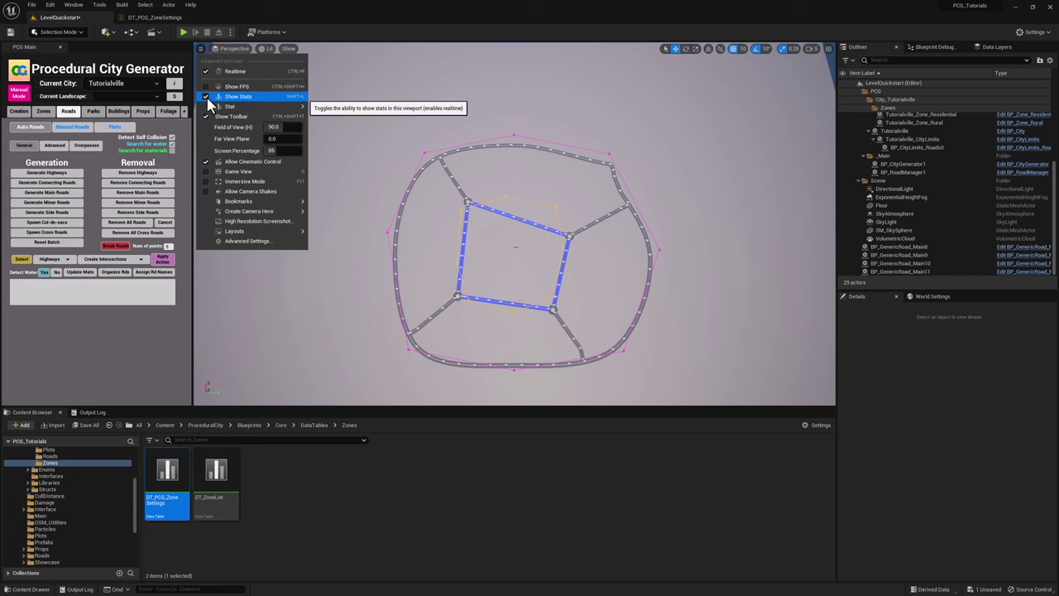
left_click(326, 14)
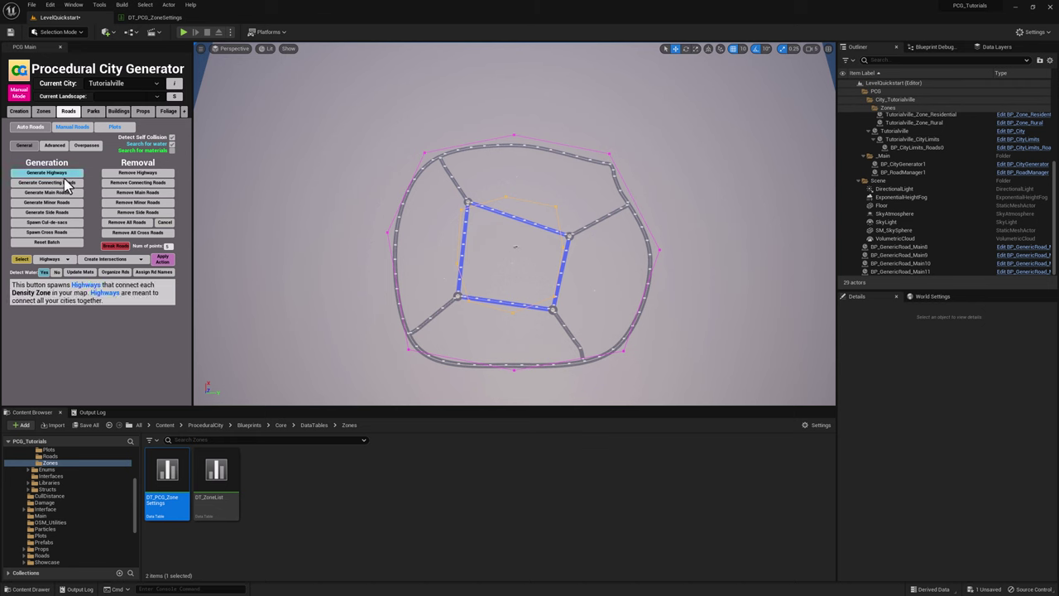
mouse_move(44, 193)
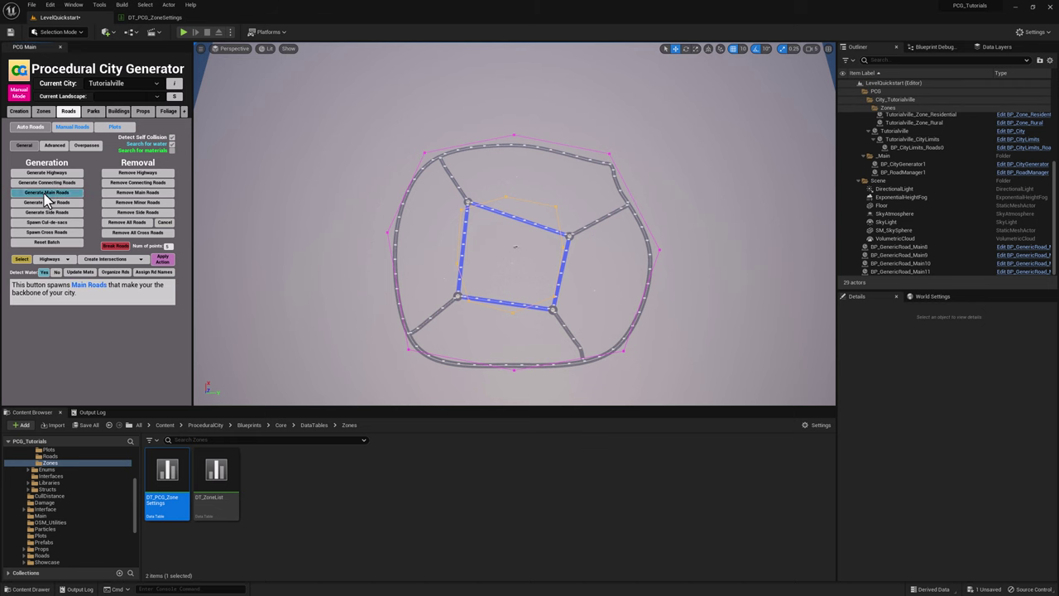
left_click(43, 192)
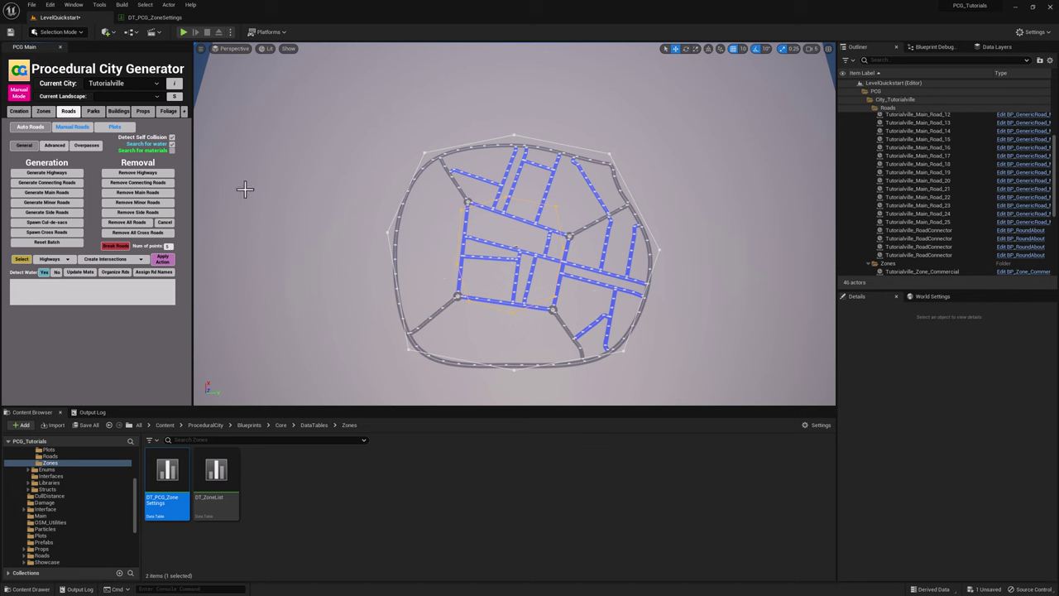
mouse_move(52, 196)
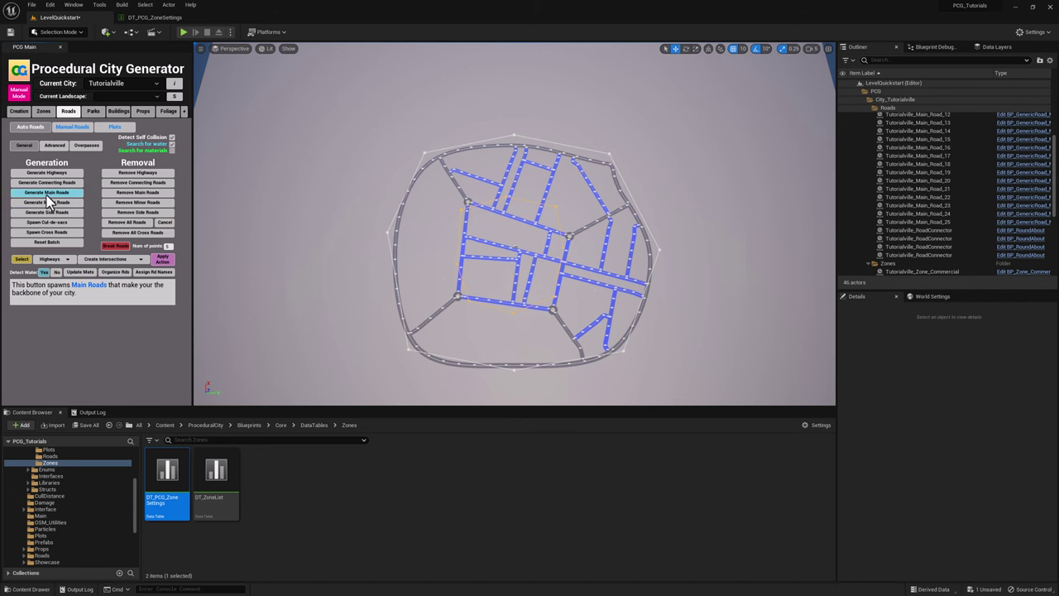
Generate several more batches of main roads to fill the remaining open areas inside the Tutorialville city limits
left_click(60, 196)
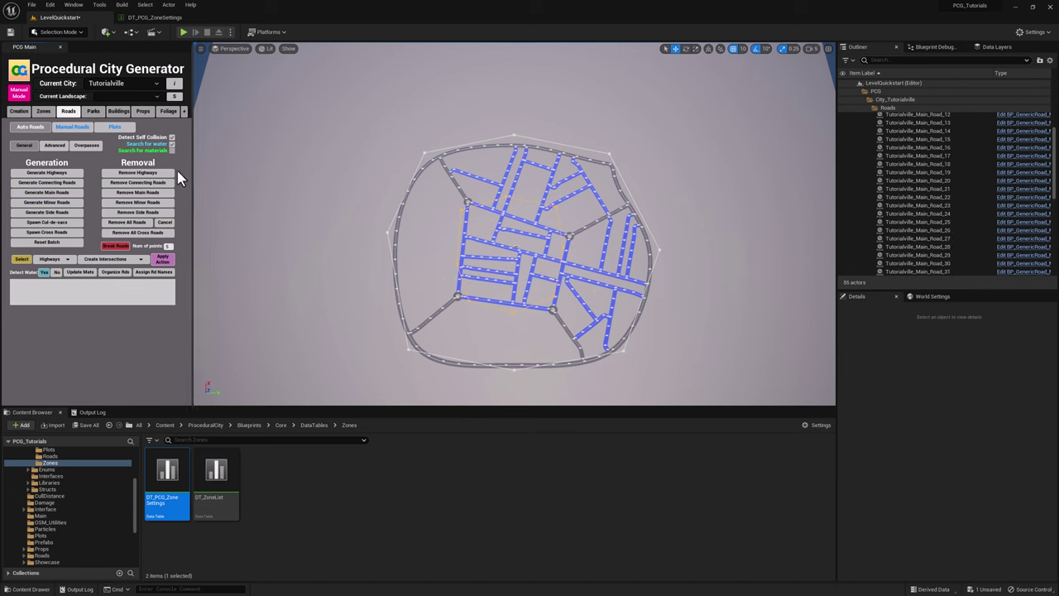
left_click(57, 192)
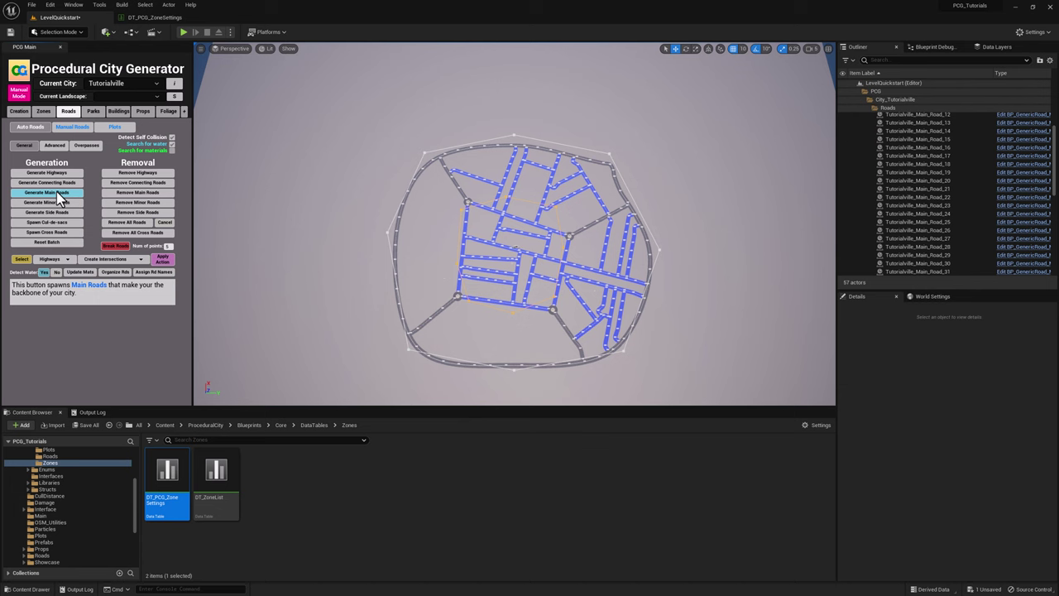
left_click(76, 193)
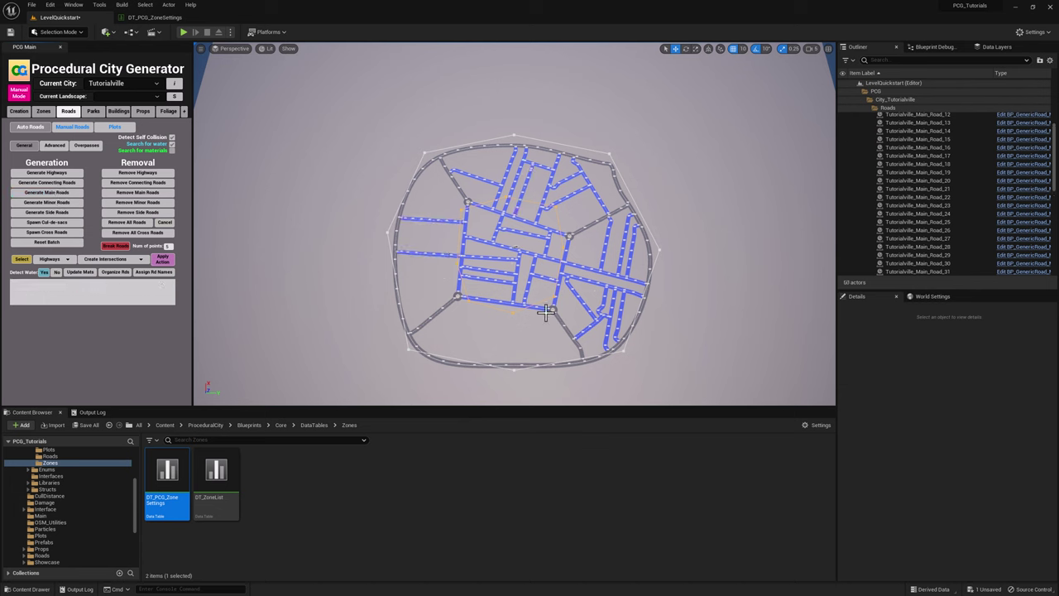
left_click(42, 192)
Delete the short hooked main road that runs into the neighbouring main roads near the roundabout's connecting road
key("w")
right_click_drag(513, 223, 443, 263)
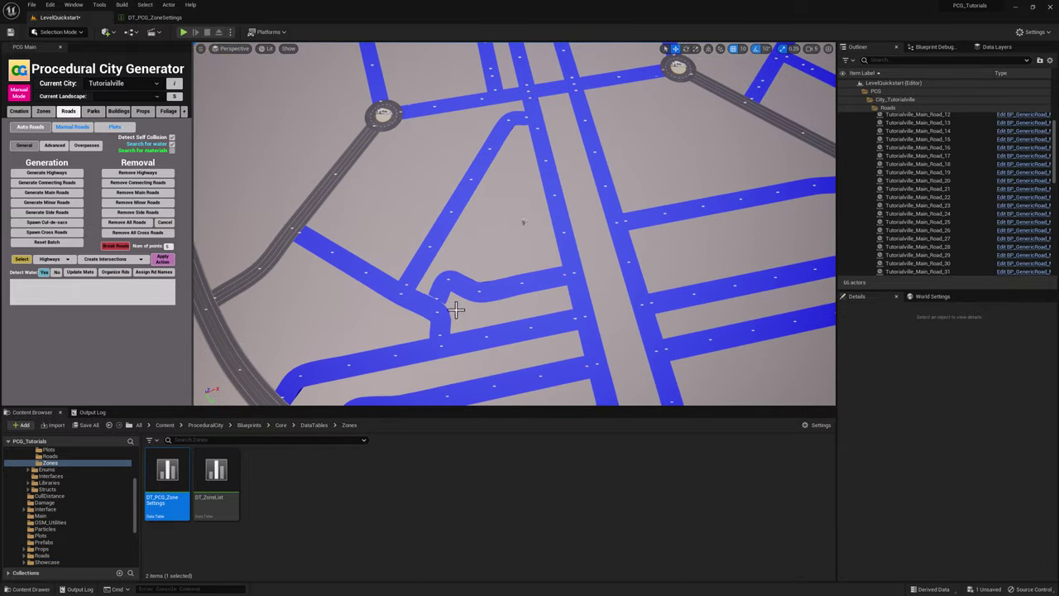
left_click(510, 287)
key("Delete")
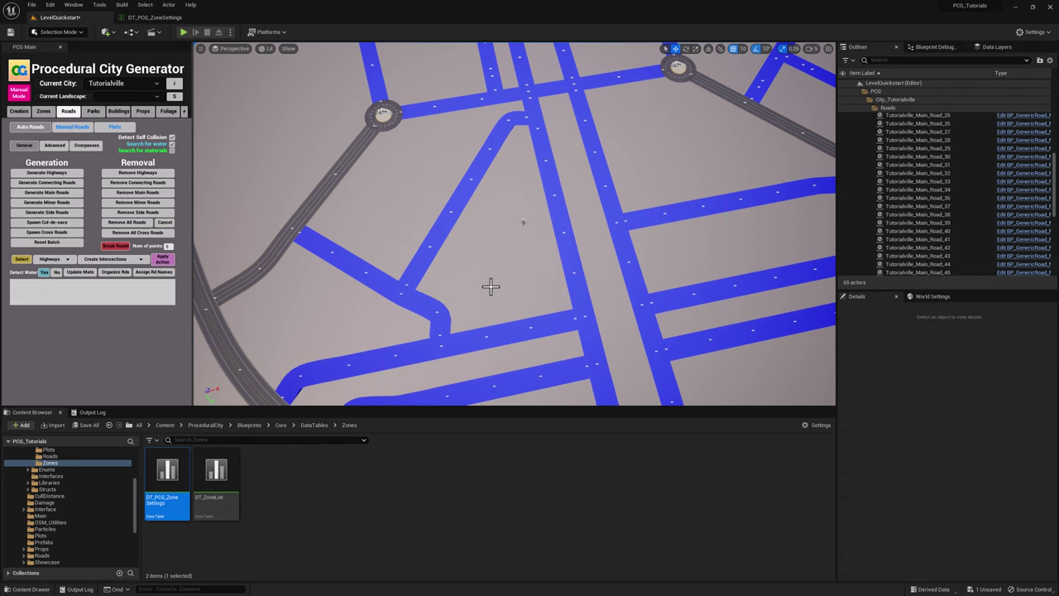
Duplicate the spline point near the far end of Tutorialville_Main_Road_28, shift the copy along the road, and deselect
scroll(489, 286, "down", 10)
mouse_move(537, 182)
right_mouse_down()
mouse_move(501, 169)
mouse_move(514, 207)
mouse_move(537, 182)
right_mouse_up()
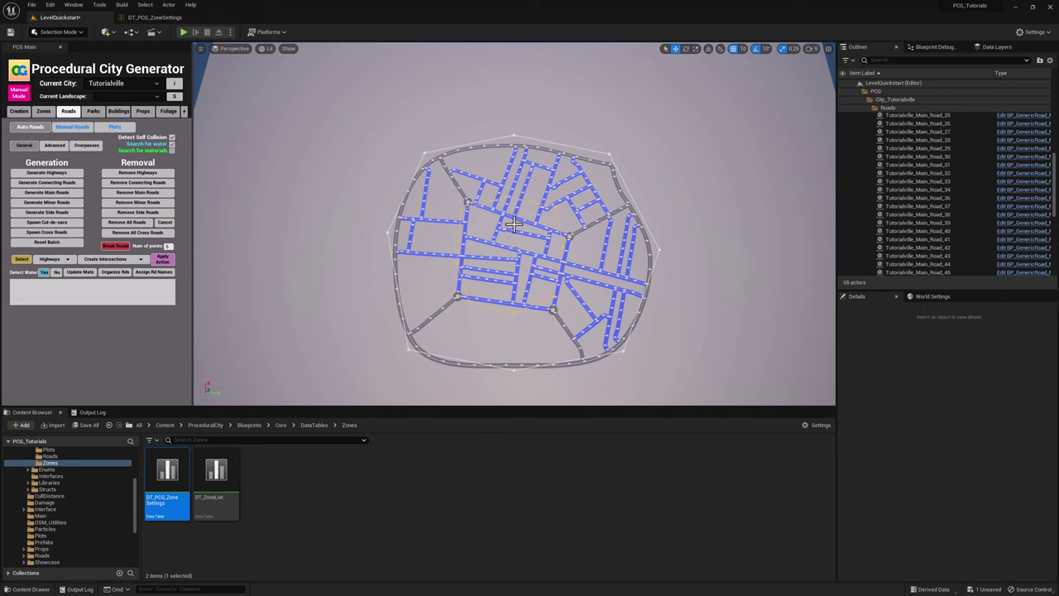
scroll(514, 224, "up", 10)
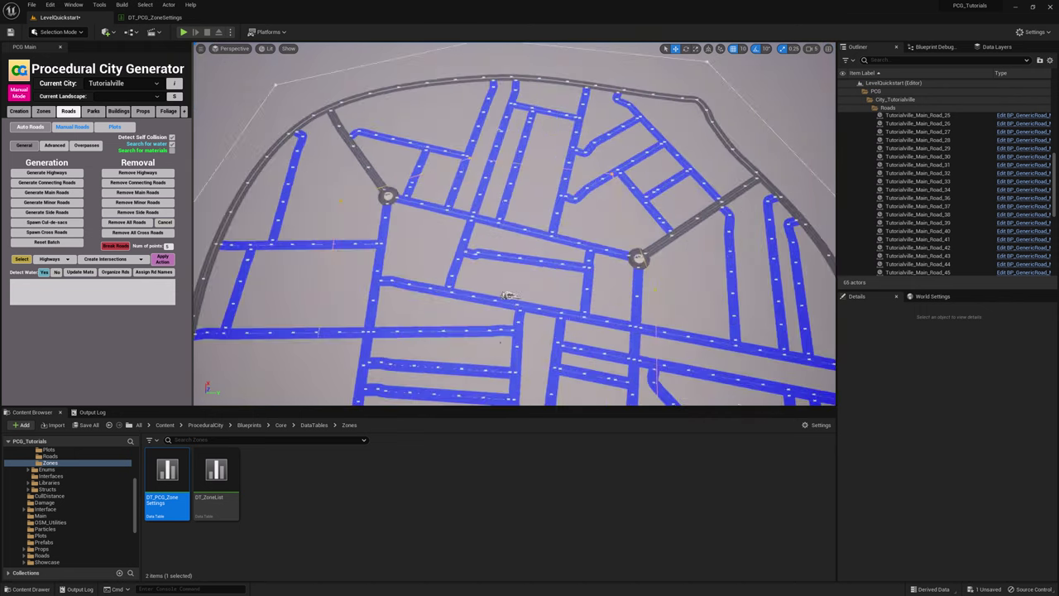
scroll(496, 220, "up", 5)
left_click(453, 207)
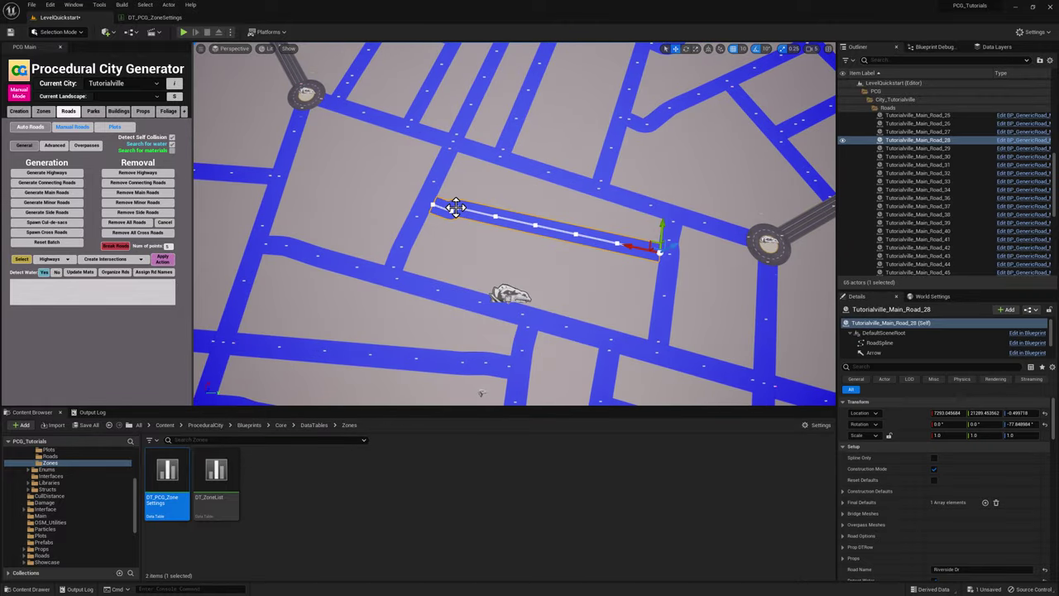
left_click(453, 209)
left_click_drag(450, 208, 491, 214, "alt")
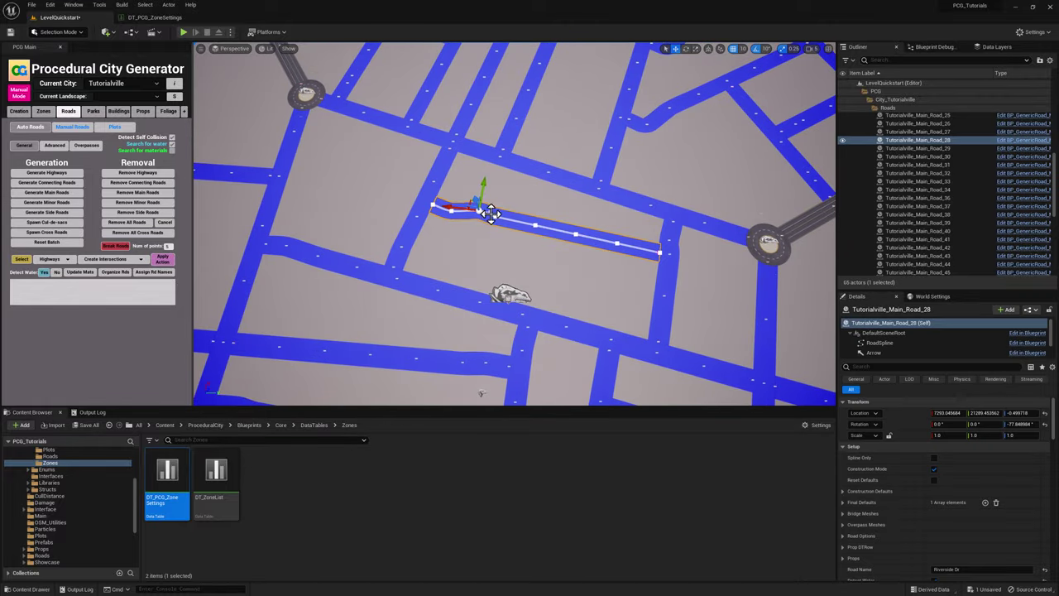
right_click_drag(634, 281, 621, 316)
key("Escape")
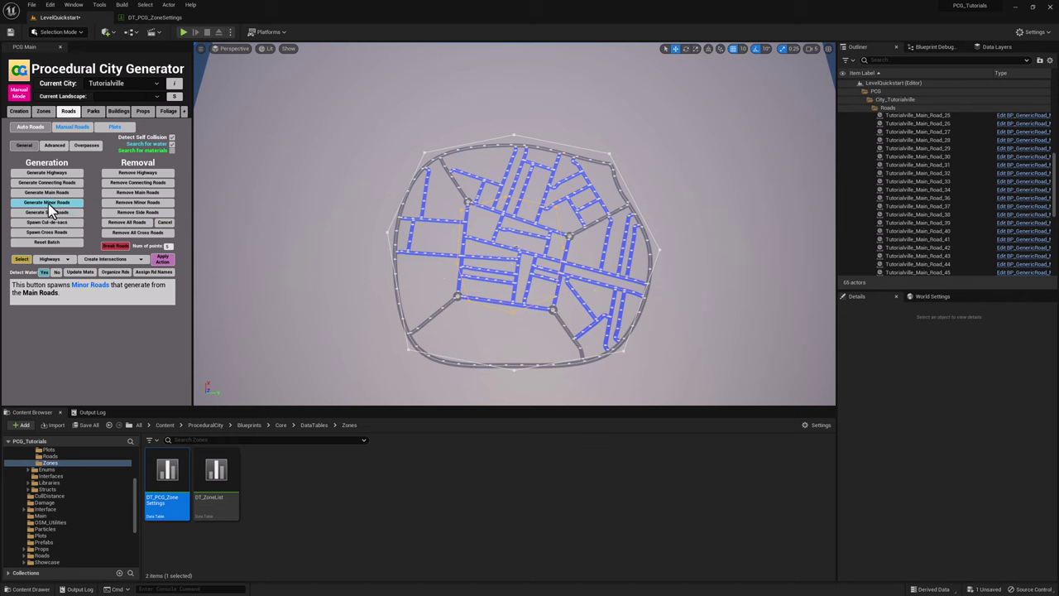
Generate the minor roads between the main roads in several batches
left_click(51, 208)
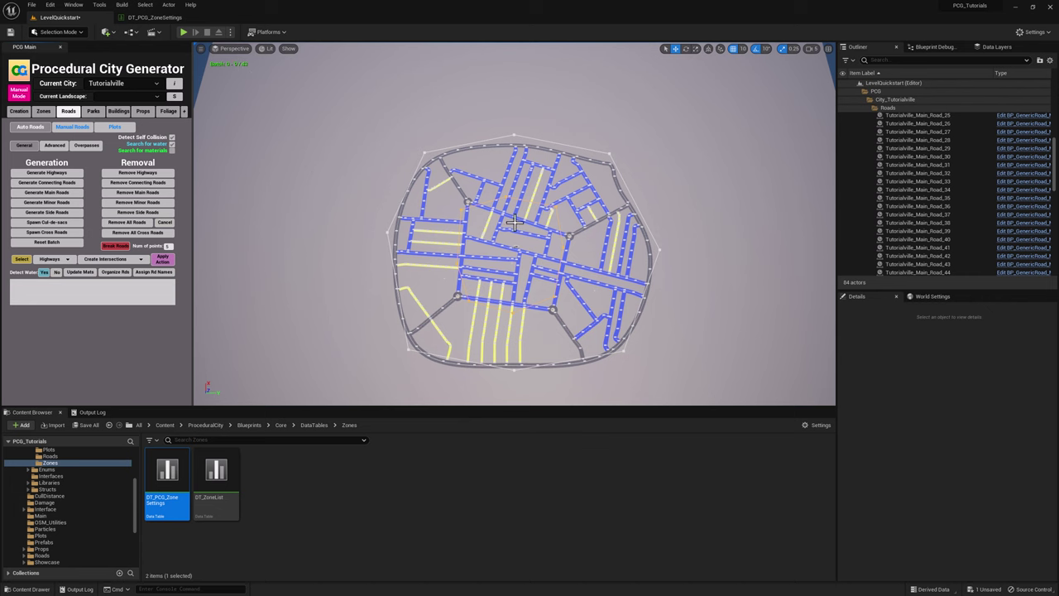
left_click(50, 204)
left_click(50, 205)
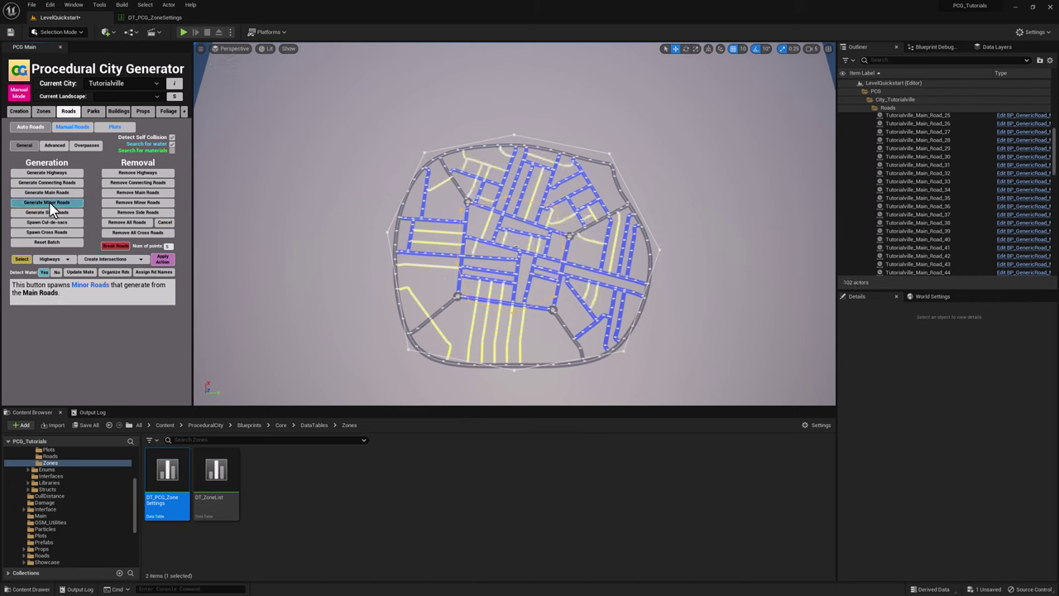
left_click(51, 204)
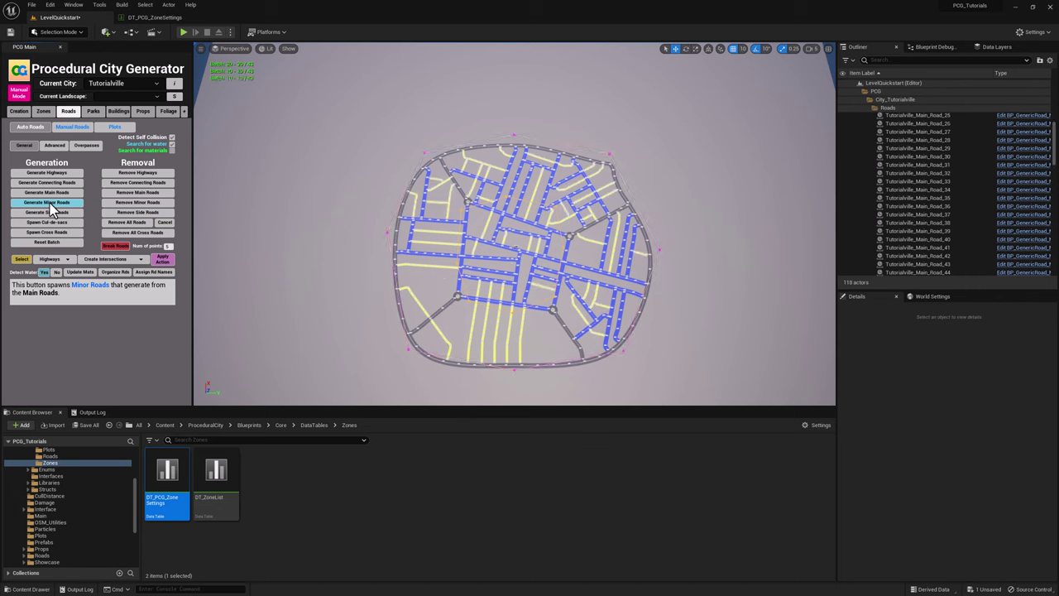
left_click(50, 204)
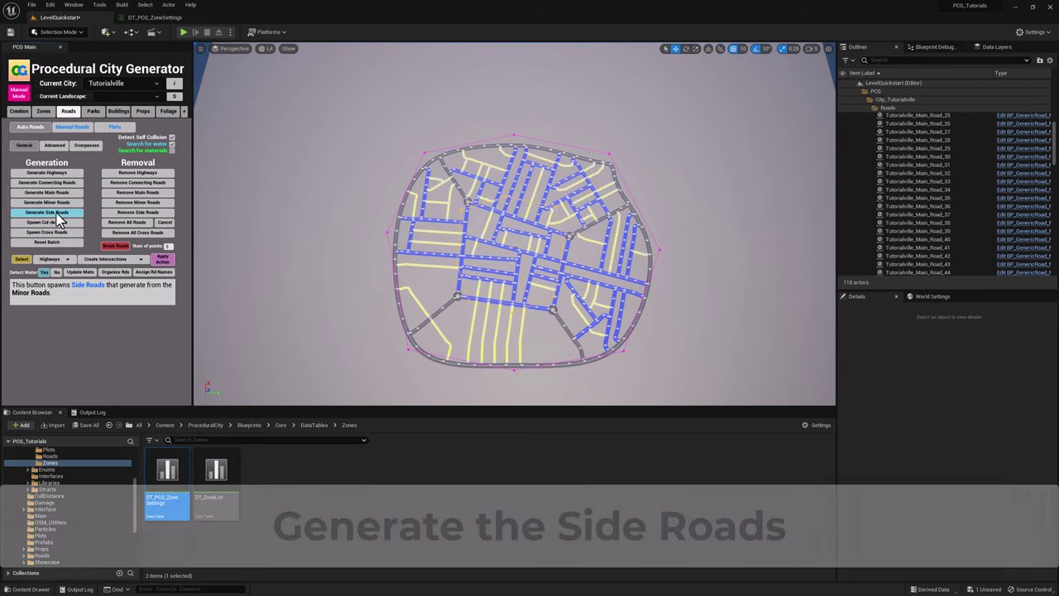
Generate the side roads, remove and regenerate them for another layout, and save all changes
left_click(47, 212)
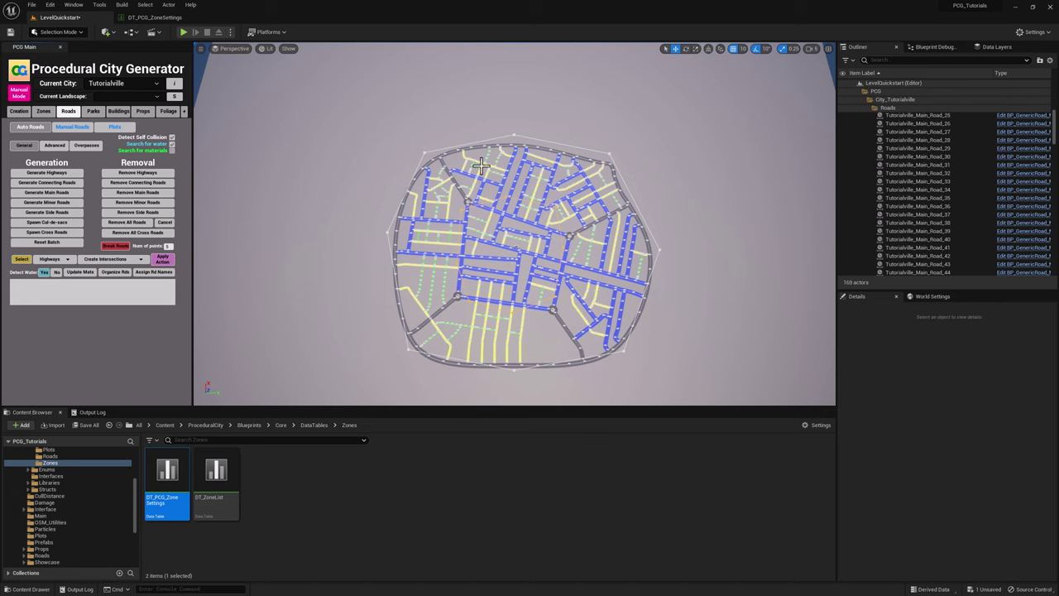
left_click(144, 216)
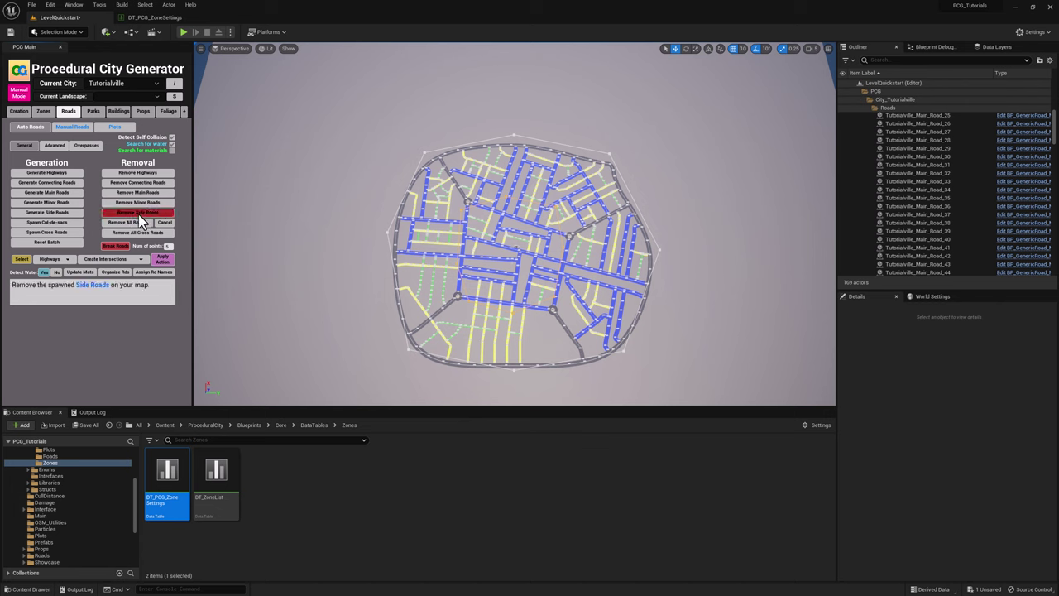
left_click(63, 217)
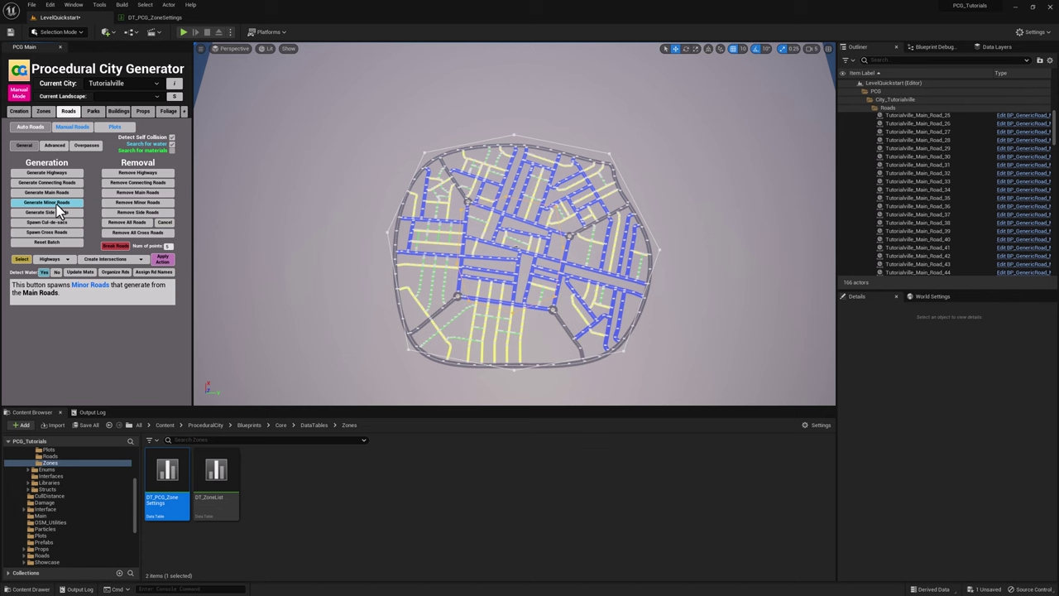
left_click(88, 424)
left_click(595, 396)
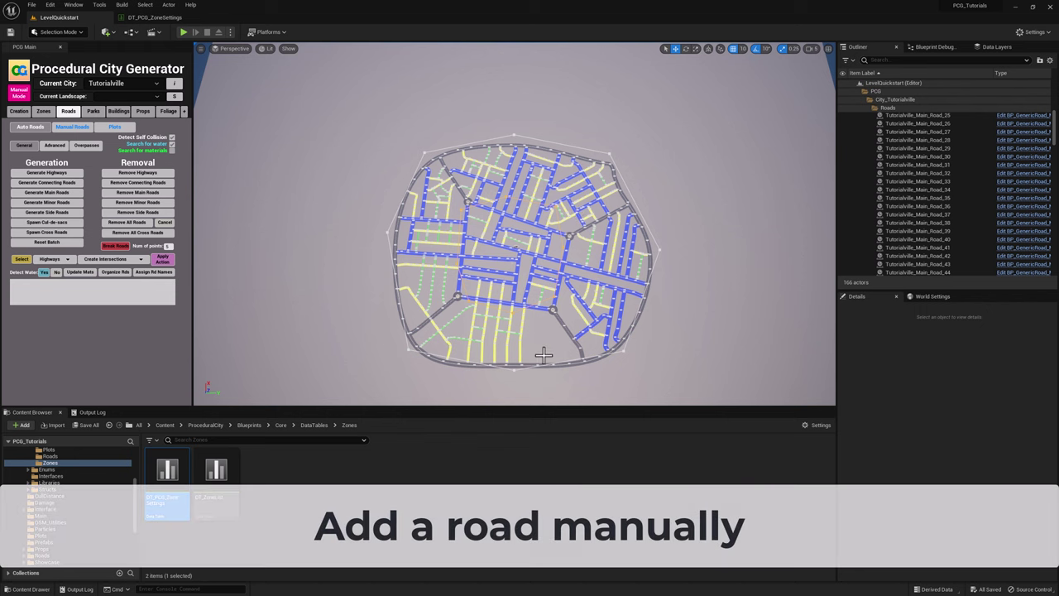
Select Tutorialville_Minor_Road_51 beside the empty area and browse to its BP_GenericRoad_Minor blueprint asset
right_click_drag(525, 305, 596, 268)
key("w")
right_click_drag(546, 291, 552, 236)
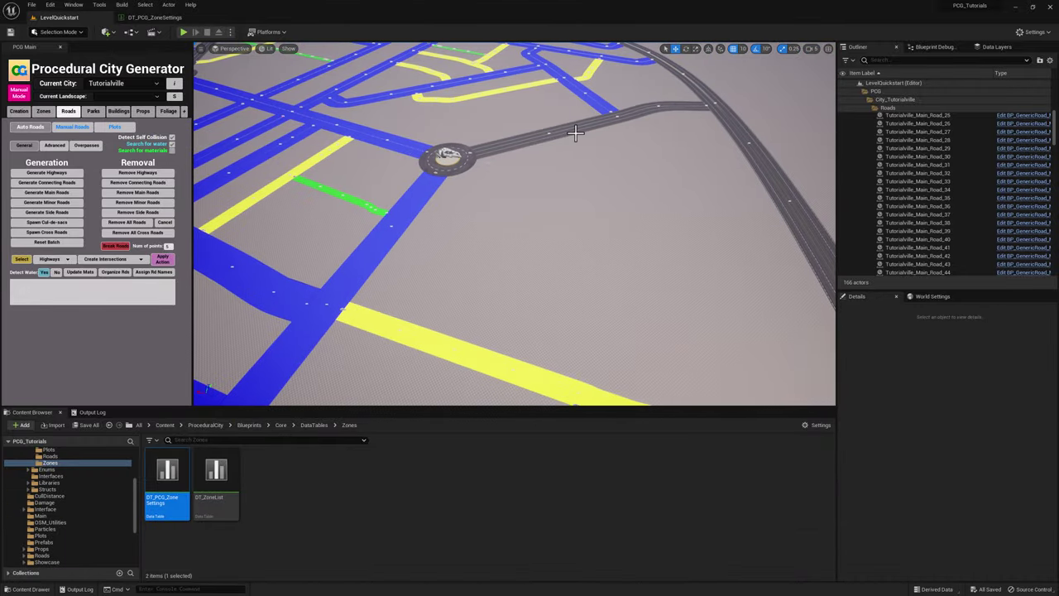
scroll(579, 135, "up", 5)
left_click(468, 262)
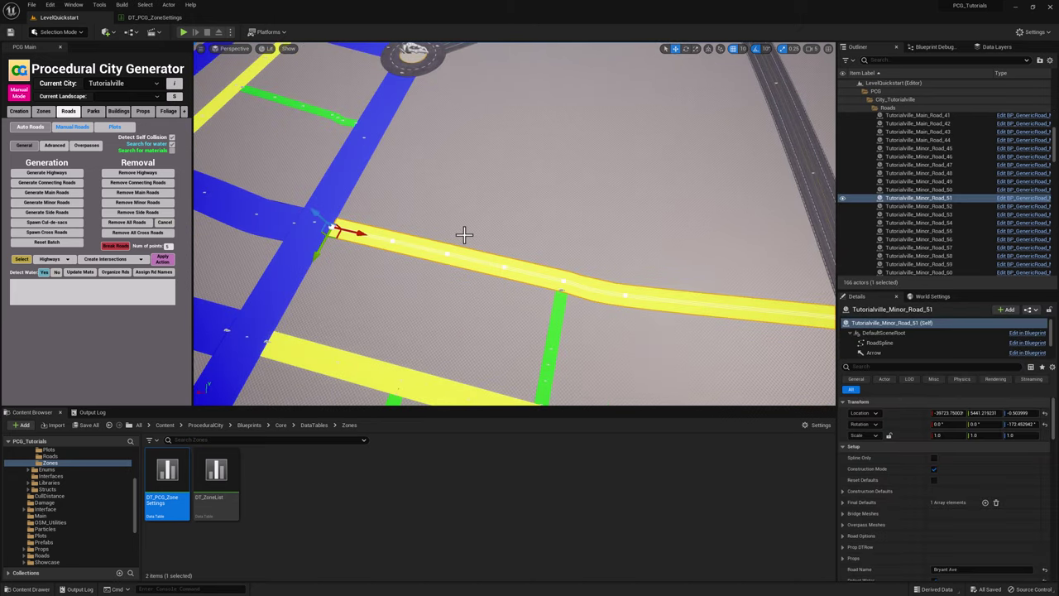
scroll(465, 235, "down", 5)
right_click_drag(485, 262, 485, 303)
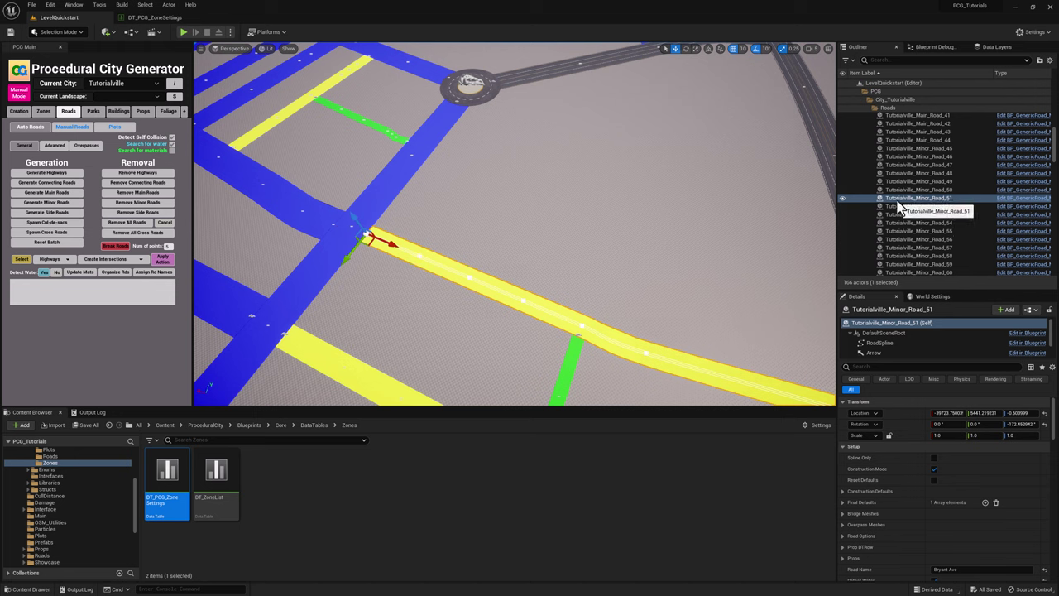
right_click(503, 287)
left_click(499, 296)
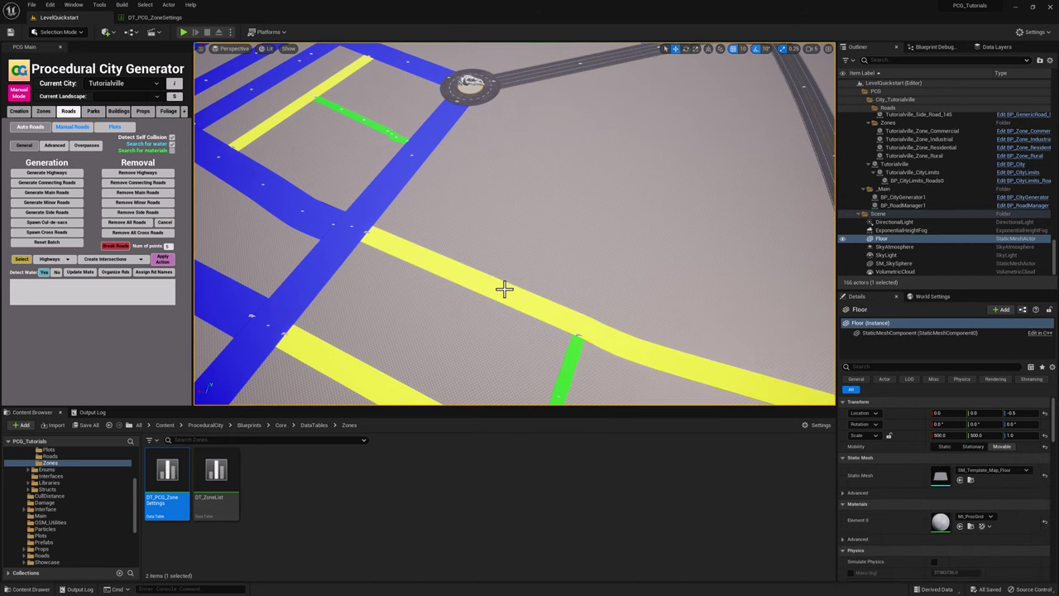
right_click(504, 288)
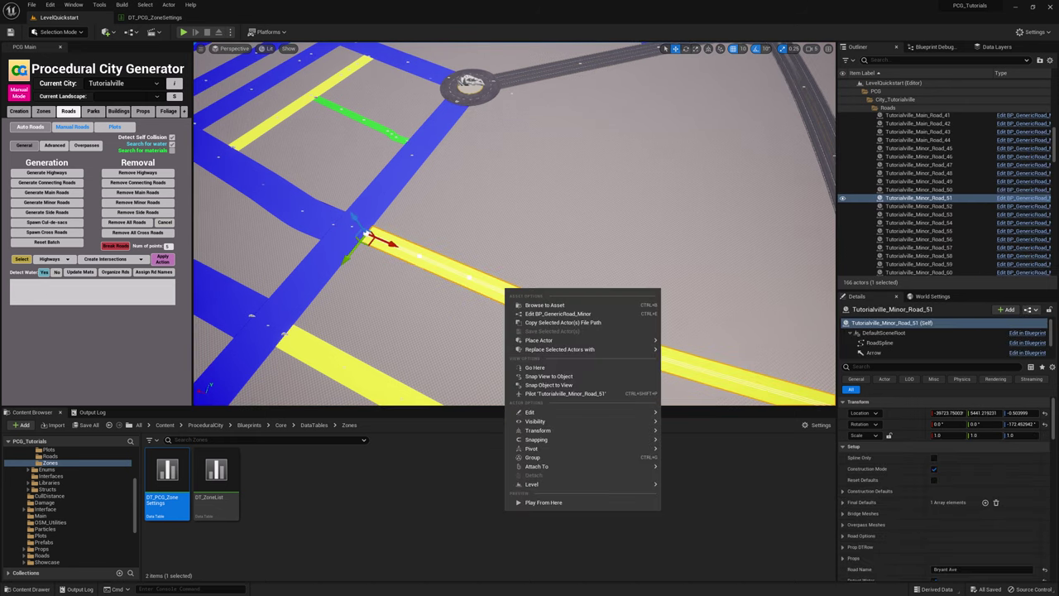
left_click(546, 305)
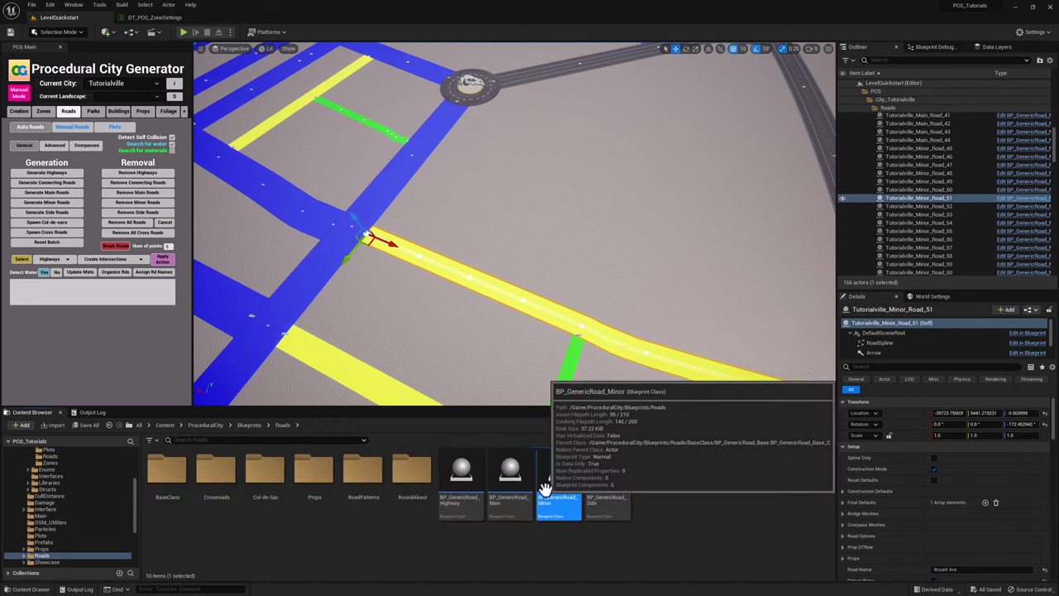
Place a new BP_GenericRoad_Minor in the empty area beside Tutorialville_Minor_Road_51 and rotate it to about 100° around Z
left_click_drag(560, 494, 541, 251)
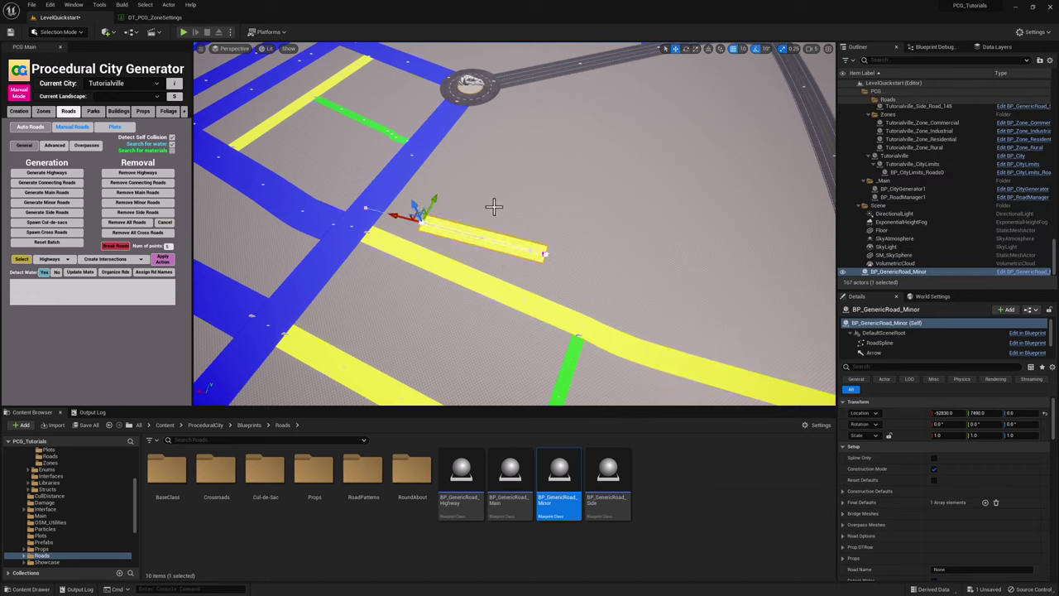
left_click(531, 264)
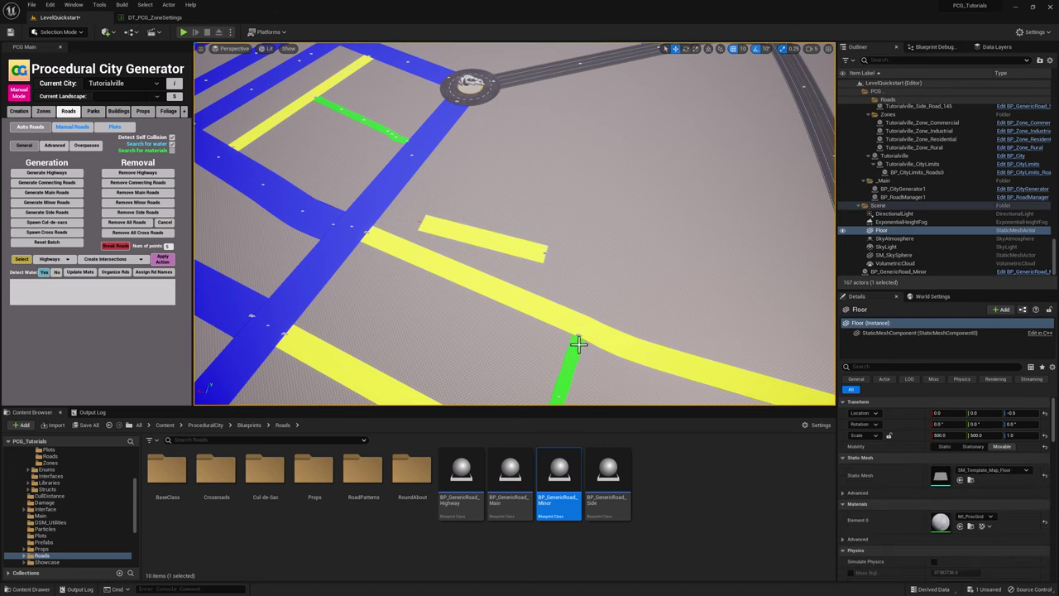
left_click(507, 248)
key("e")
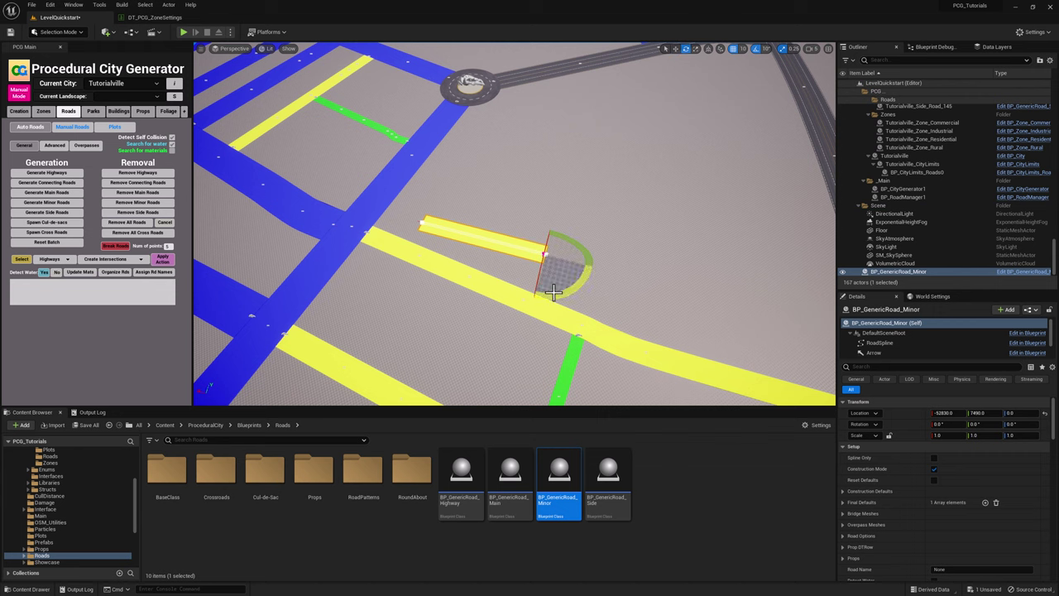
left_click_drag(564, 293, 576, 281)
key("w")
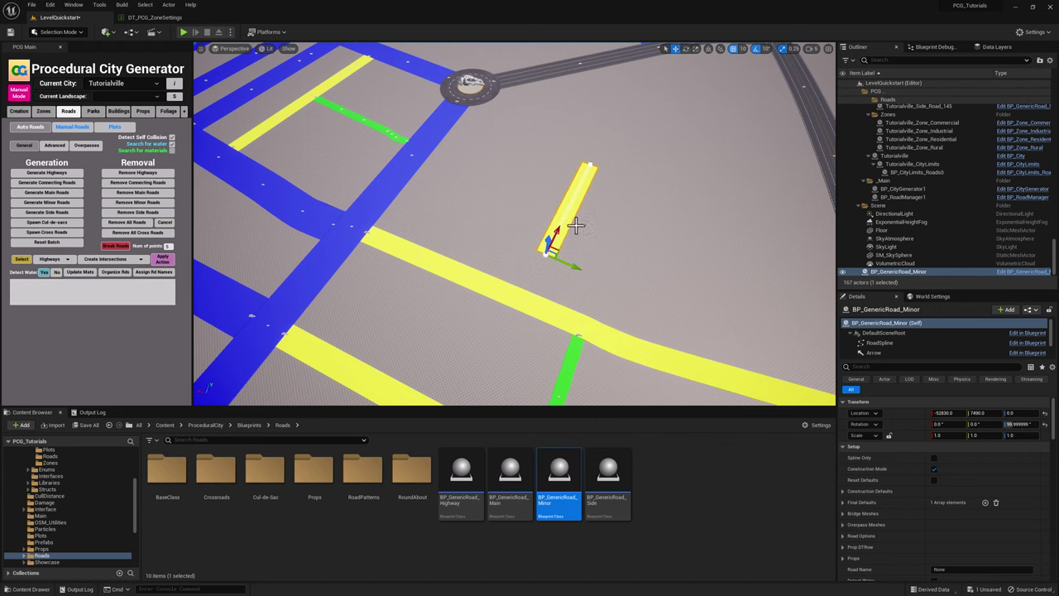
Move the newly placed minor road so its start meets the edge of Tutorialville_Minor_Road_51
left_click_drag(556, 236, 540, 267)
right_click_drag(595, 256, 578, 331)
key("s")
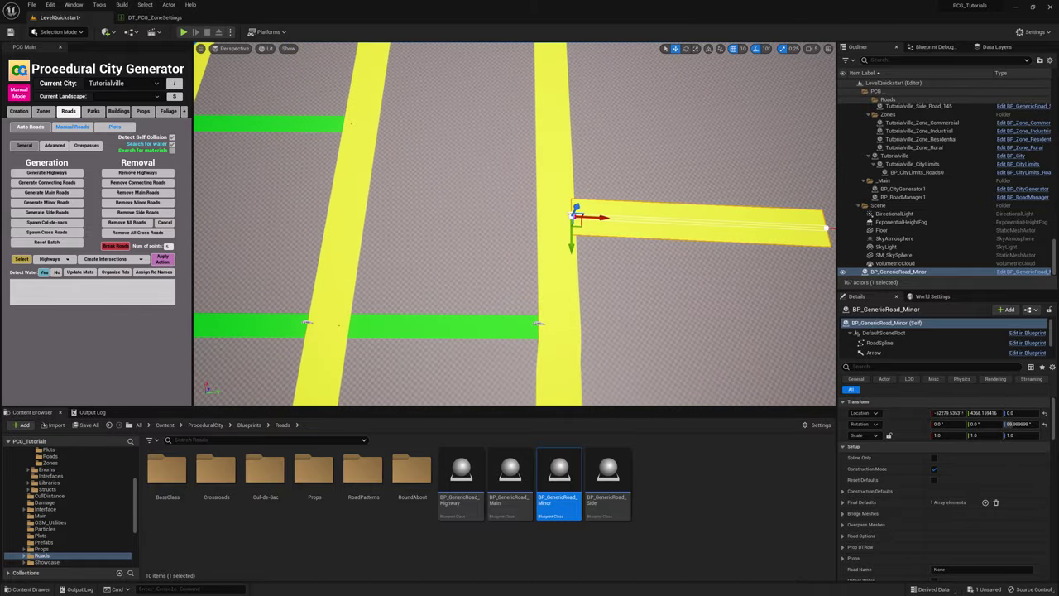
Copy the Z rotation of Tutorialville_Side_Road_117, -82.452942°, onto the newly placed BP_GenericRoad_Minor
left_click(507, 329)
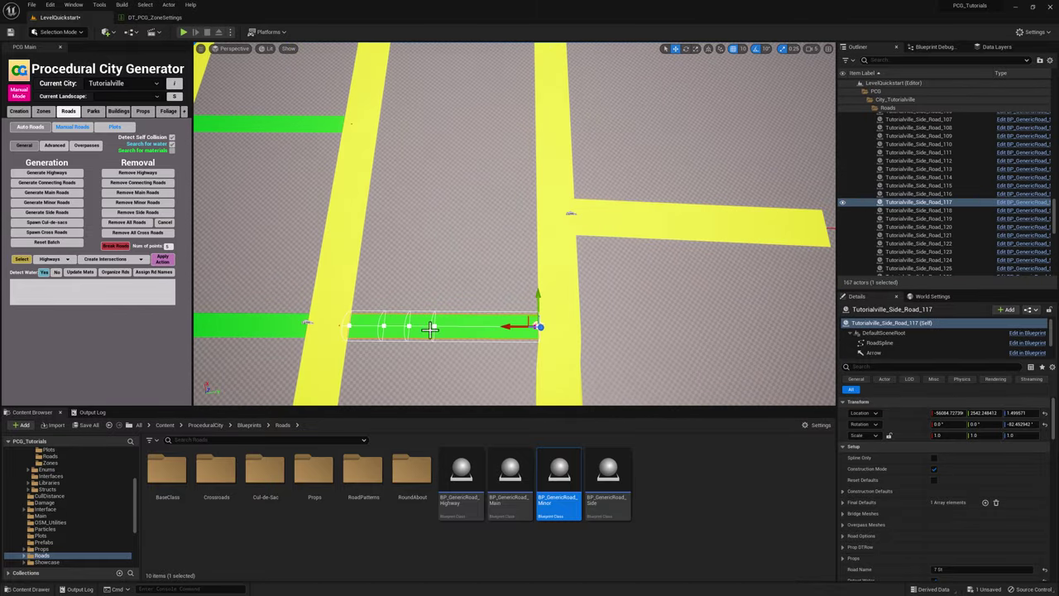
left_click(1016, 425)
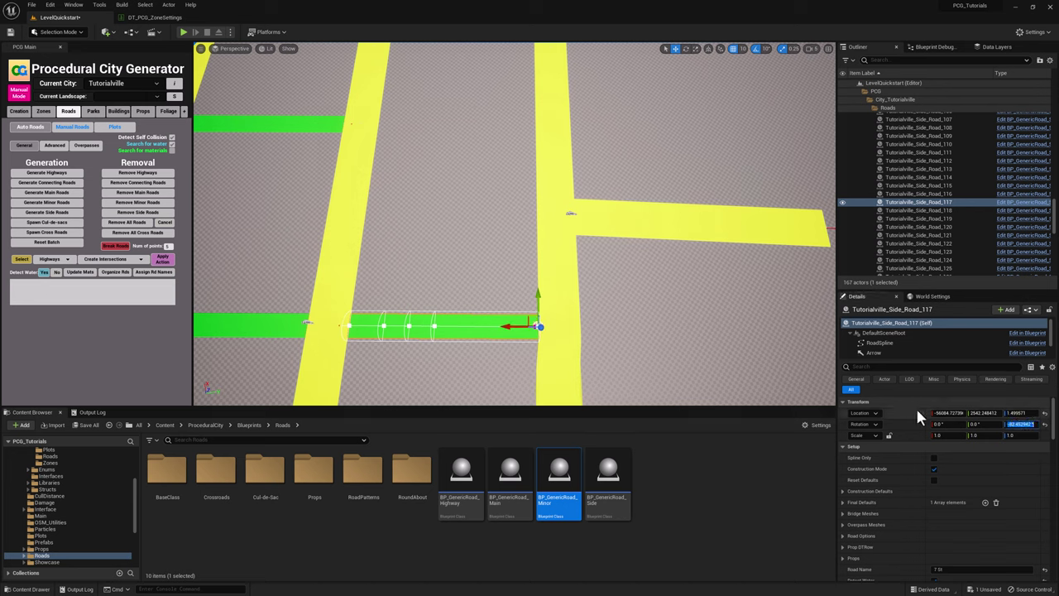
left_click(689, 219)
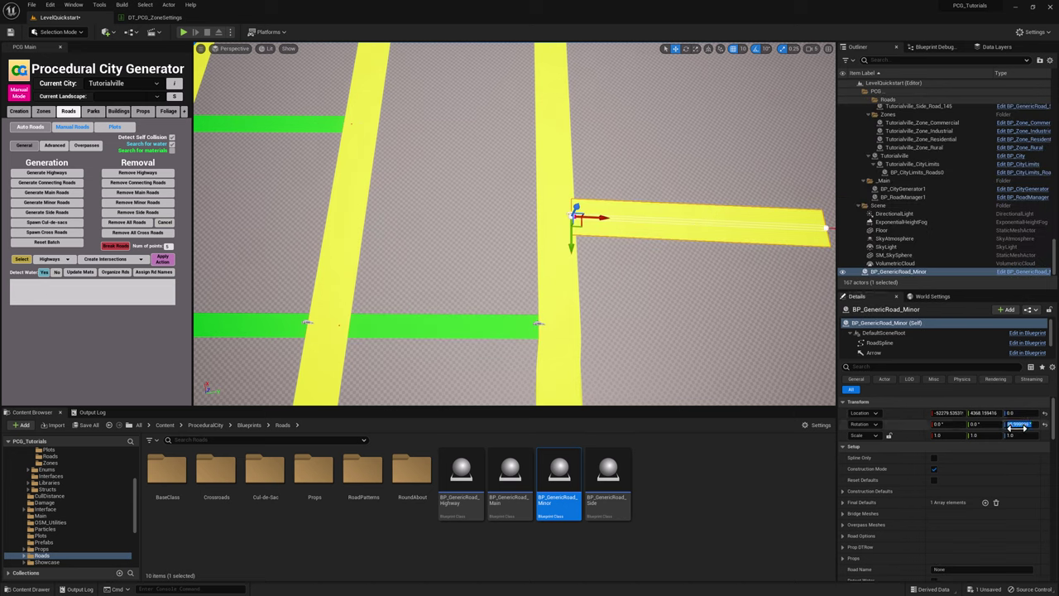
left_click_drag(1019, 425, 956, 402)
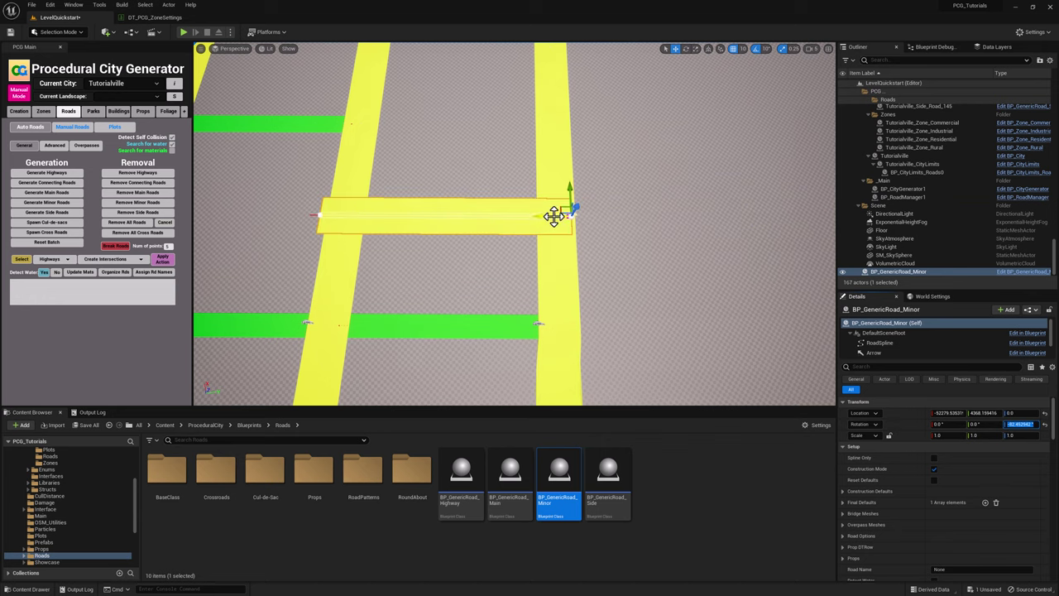
Slide the rotated minor road along its length so its start extends past the outer edge of Tutorialville_Minor_Road_51
left_click_drag(558, 218, 575, 214)
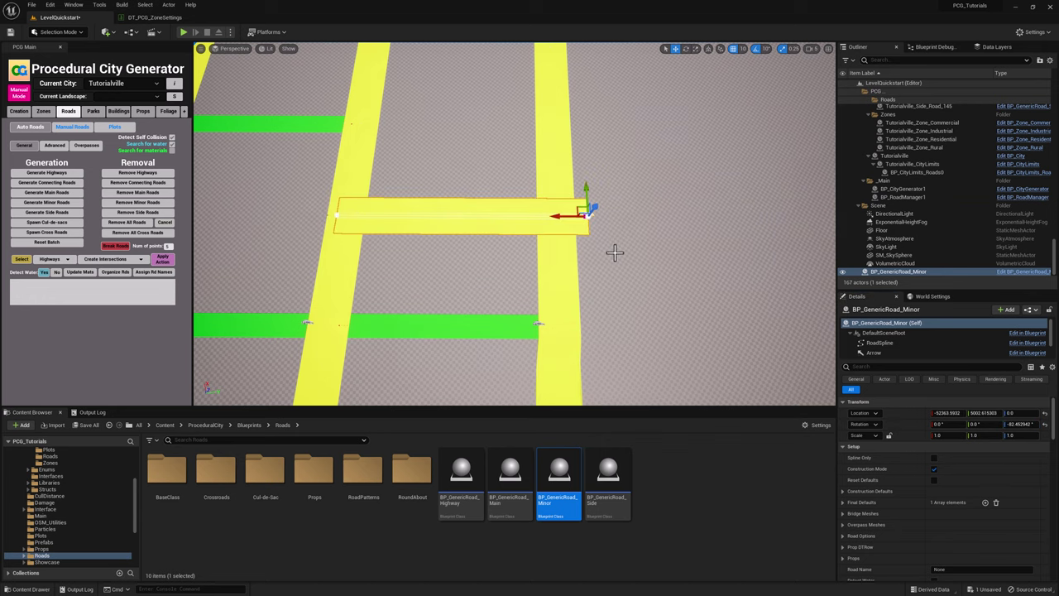
right_click_drag(626, 247, 794, 247)
key("e")
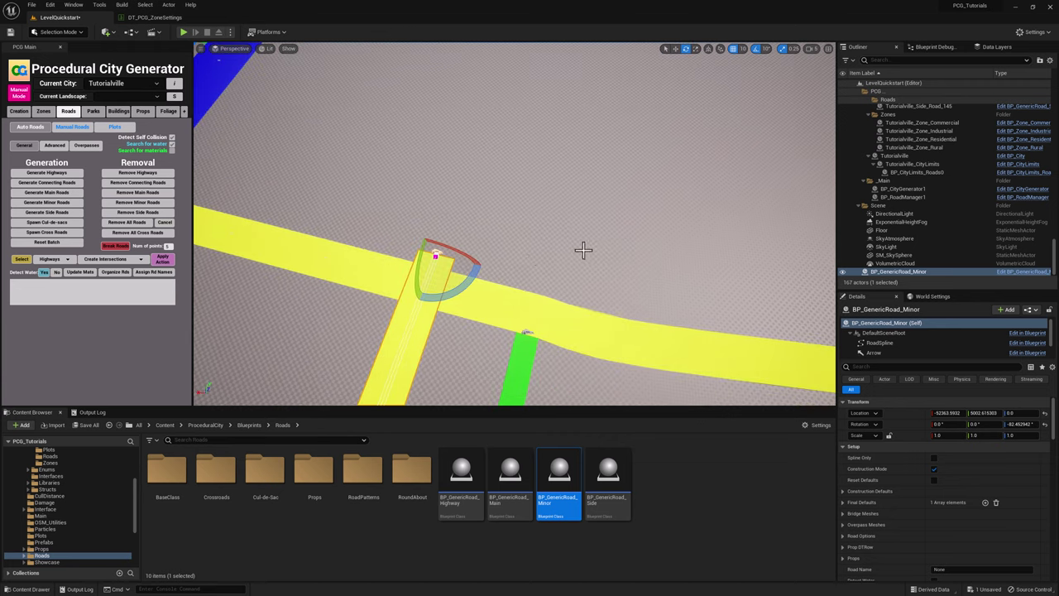
Turn the new minor road around to about 97.5° around Z and move its start onto the edge of Tutorialville_Minor_Road_51
left_click_drag(436, 300, 426, 299)
left_click_drag(436, 253, 434, 251)
key("w")
right_click_drag(503, 232, 337, 232)
left_click_drag(436, 199, 385, 211)
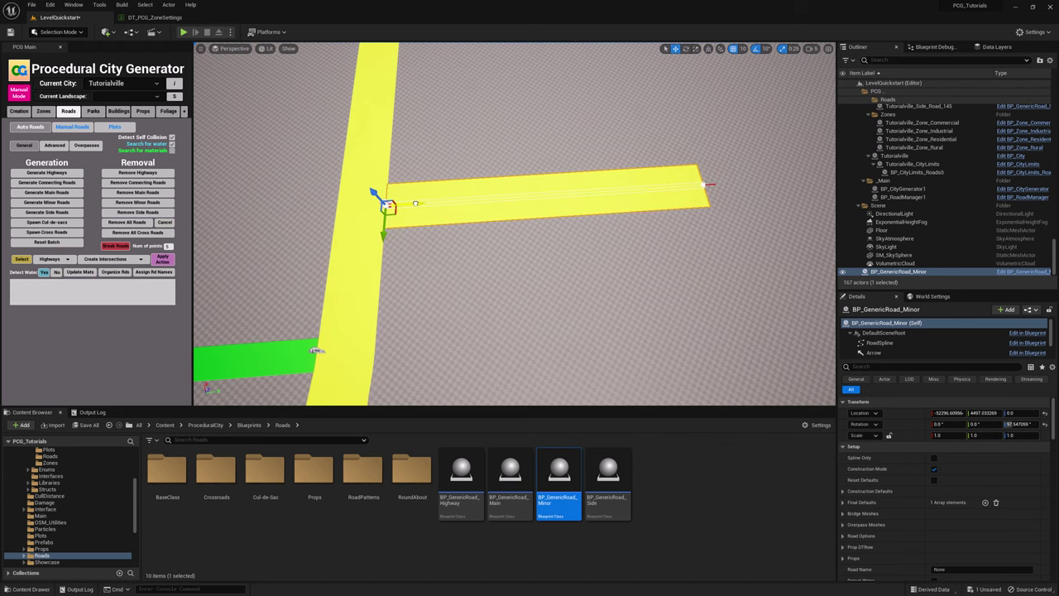
right_click_drag(419, 248, 464, 249)
right_click_drag(532, 225, 496, 225)
key("Escape")
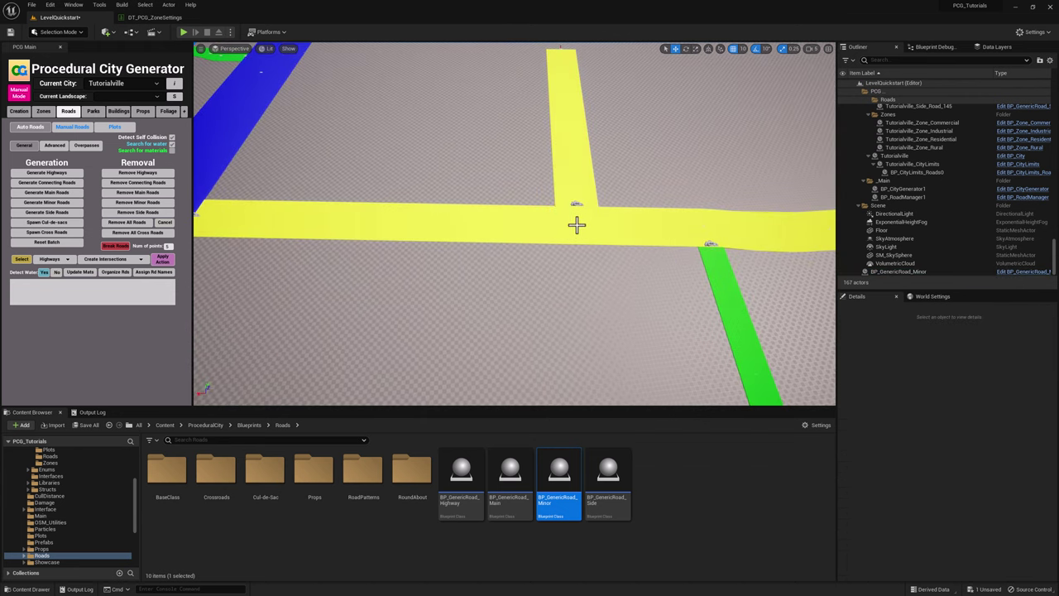
Extend the minor road with additional spline points, curving it so its end meets the edge of Tutorialville_Main_Road_8 squarely
left_click(575, 187)
right_click_drag(575, 187, 413, 187)
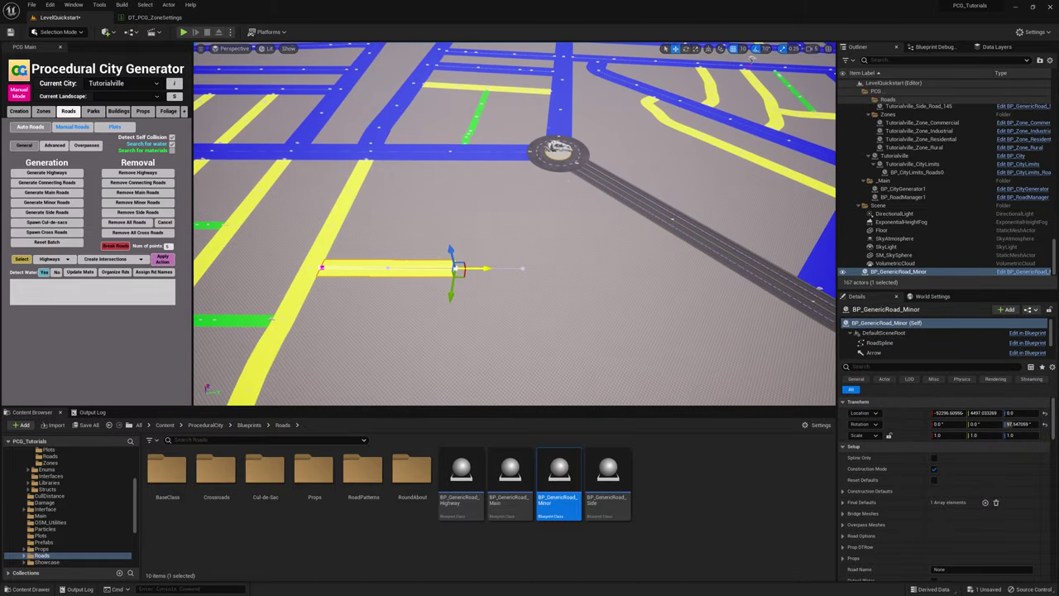
left_click_drag(473, 273, 692, 254)
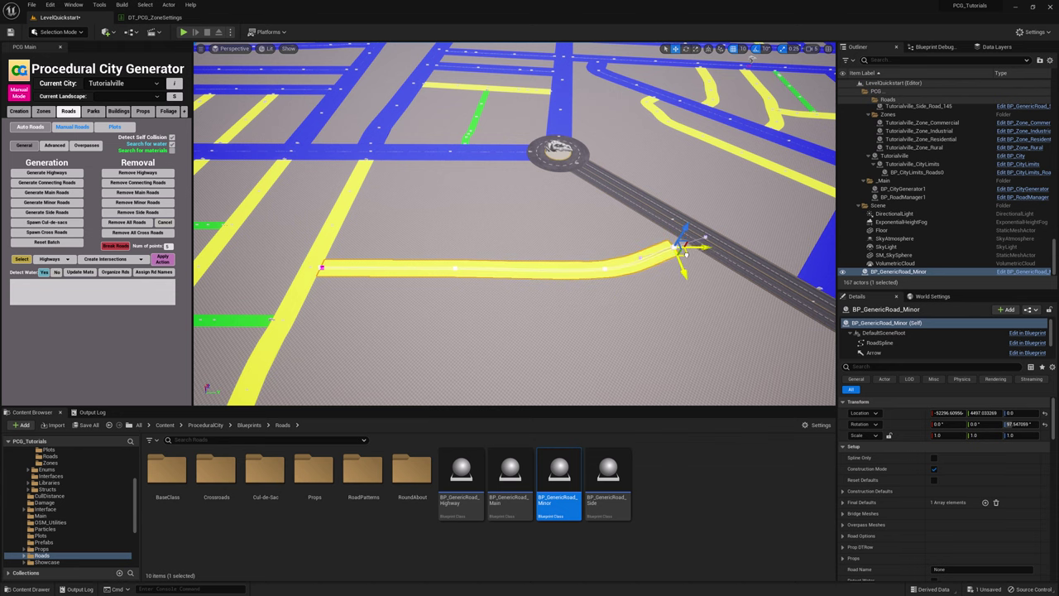
right_click_drag(692, 253, 811, 269)
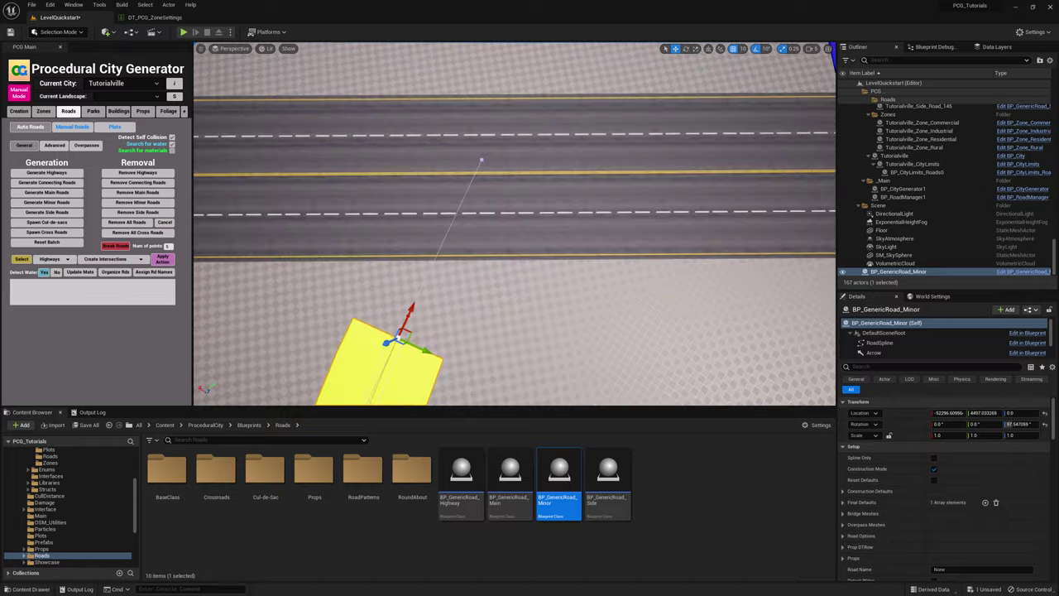
left_click_drag(573, 319, 413, 232)
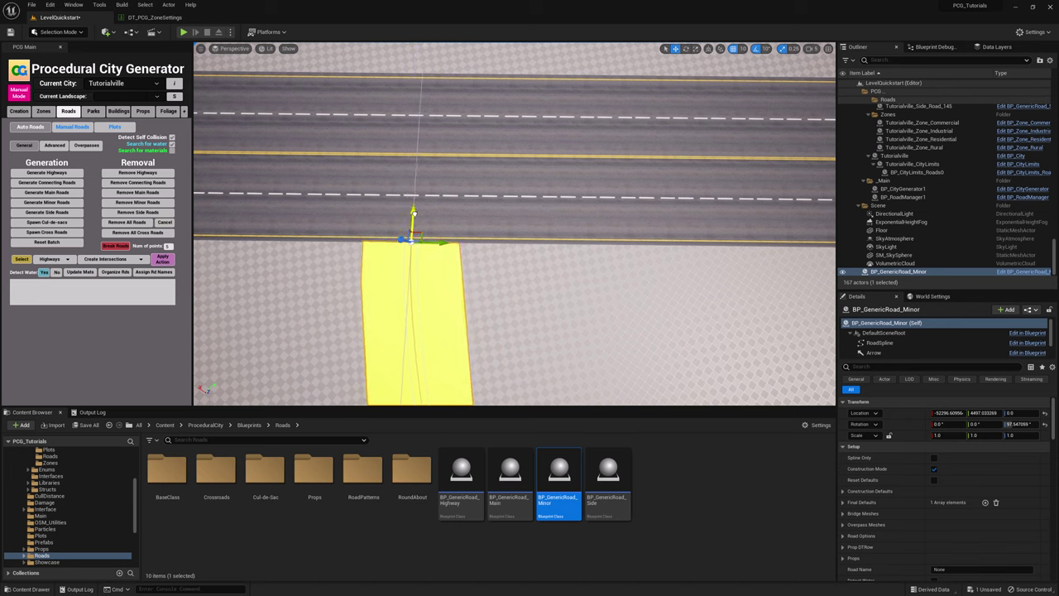
key("Escape")
right_click_drag(417, 215, 275, 222)
left_click(506, 264)
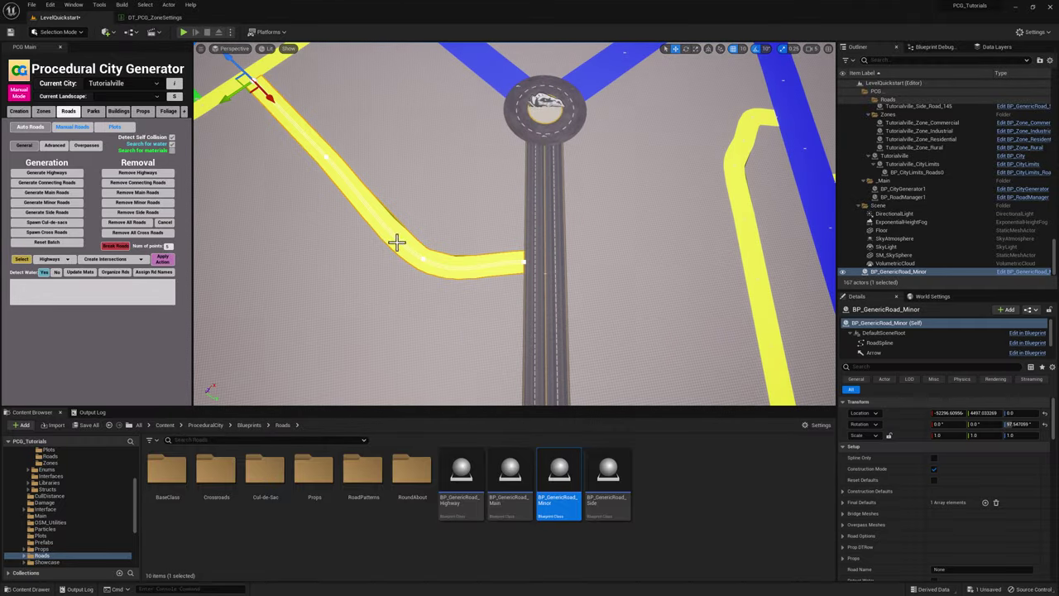
Add the hand-placed BP_GenericRoad_Minor to the city Tutorialville as one of its manual roads
right_click_drag(521, 252, 547, 245)
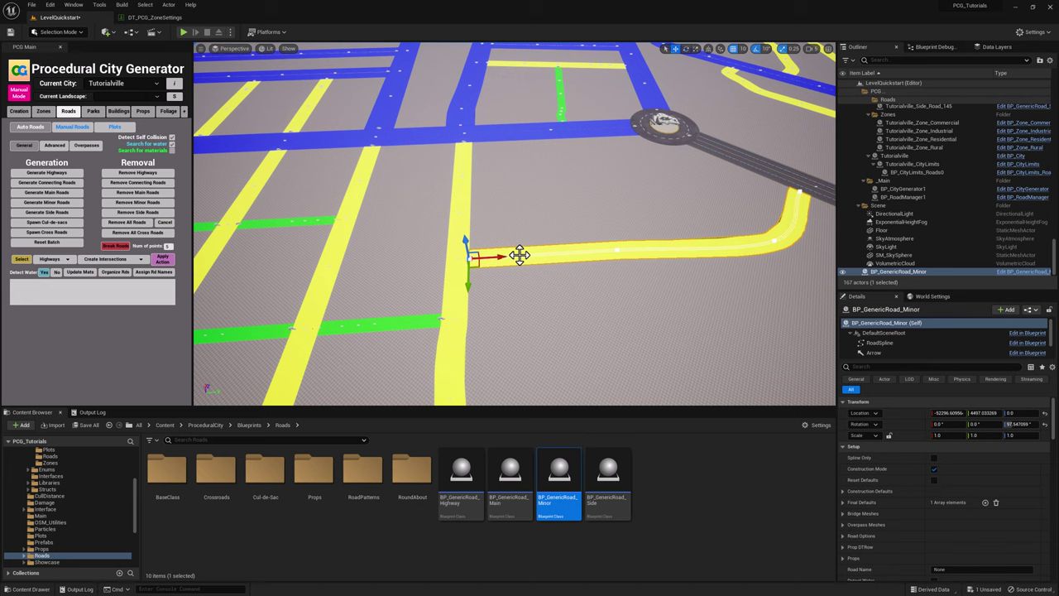
right_click_drag(541, 244, 538, 221)
scroll(541, 233, "down", 1)
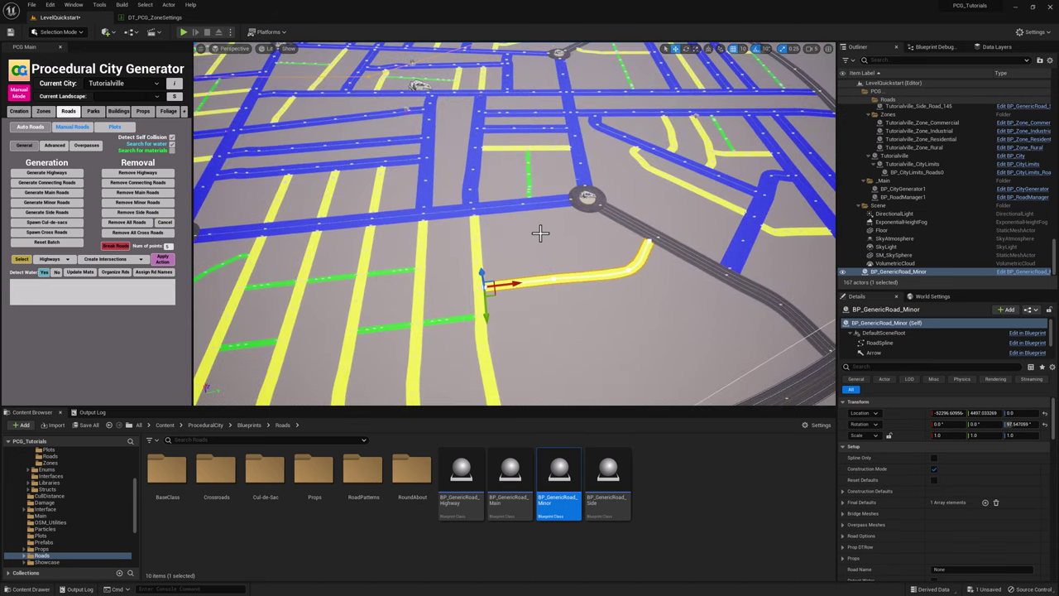
left_click(634, 229)
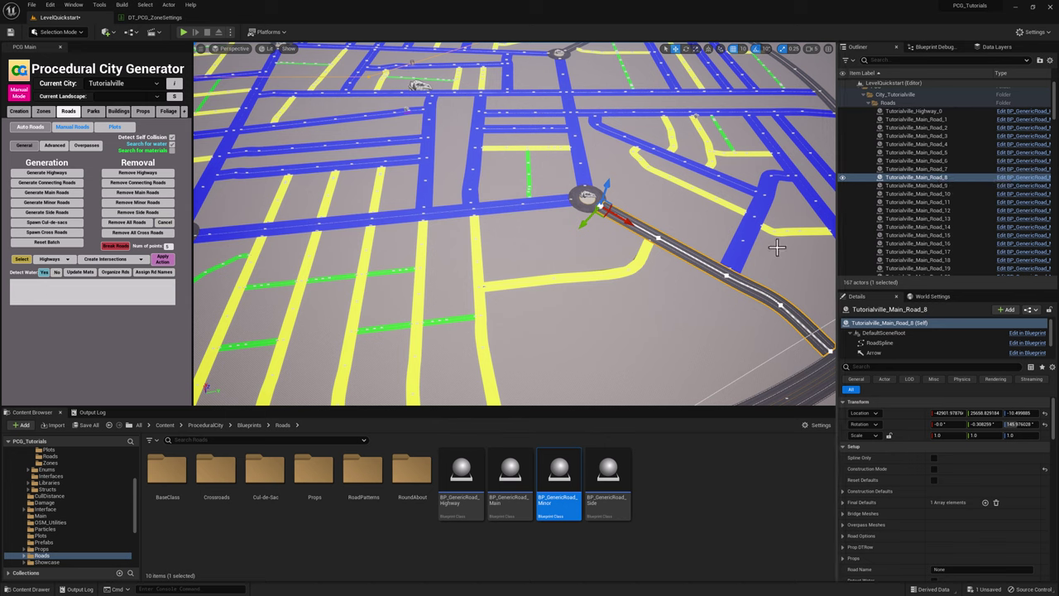
left_click(577, 276)
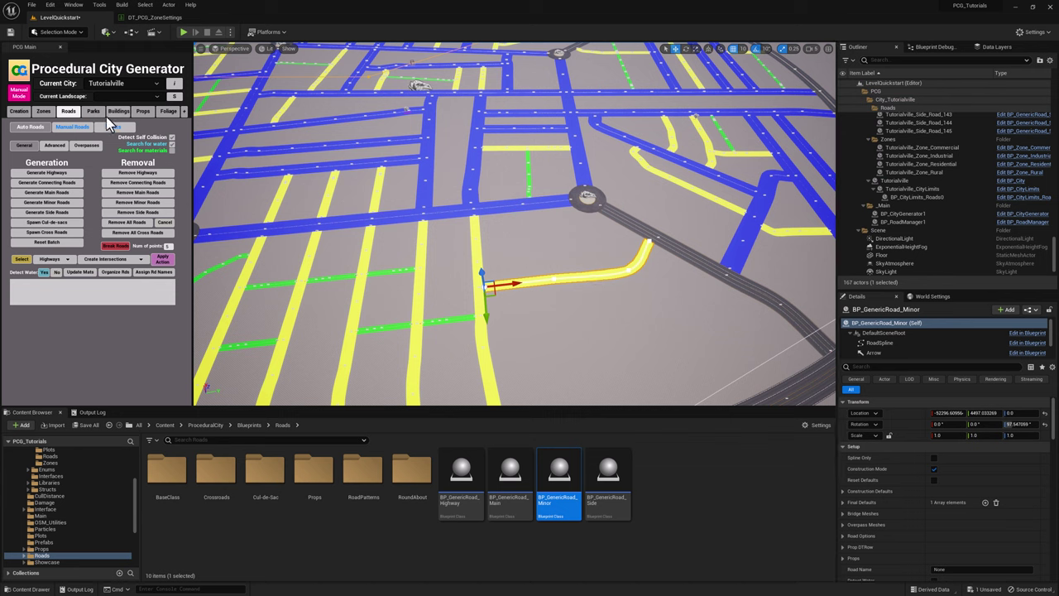
left_click(70, 129)
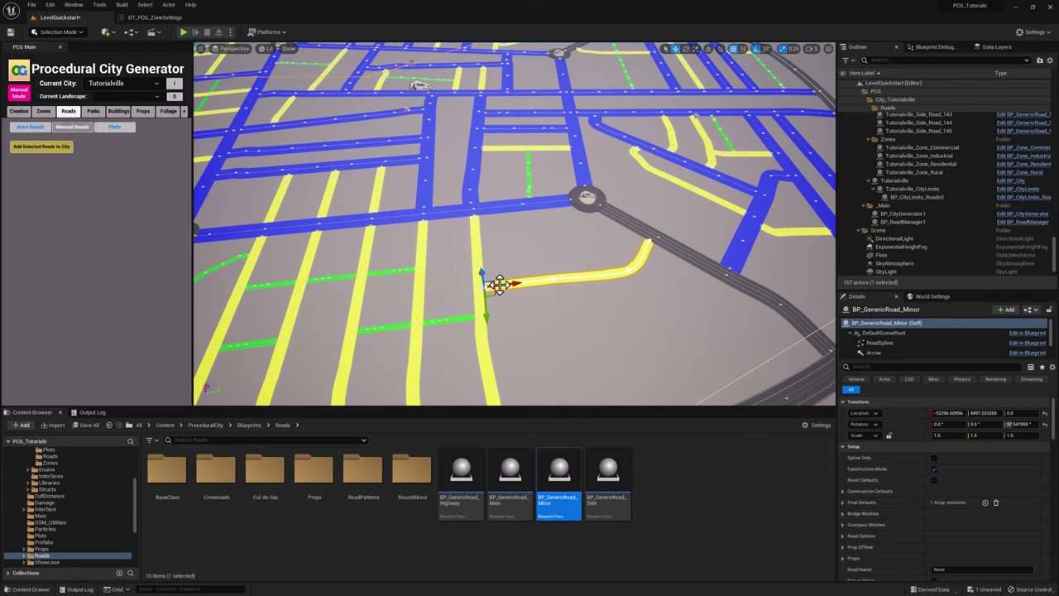
left_click(45, 149)
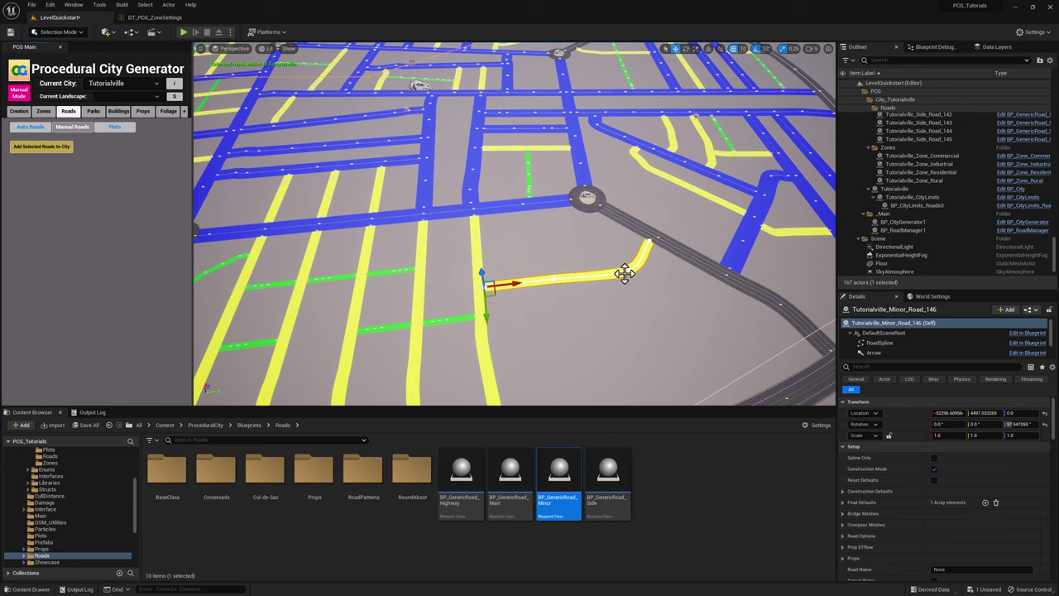
left_click(653, 287)
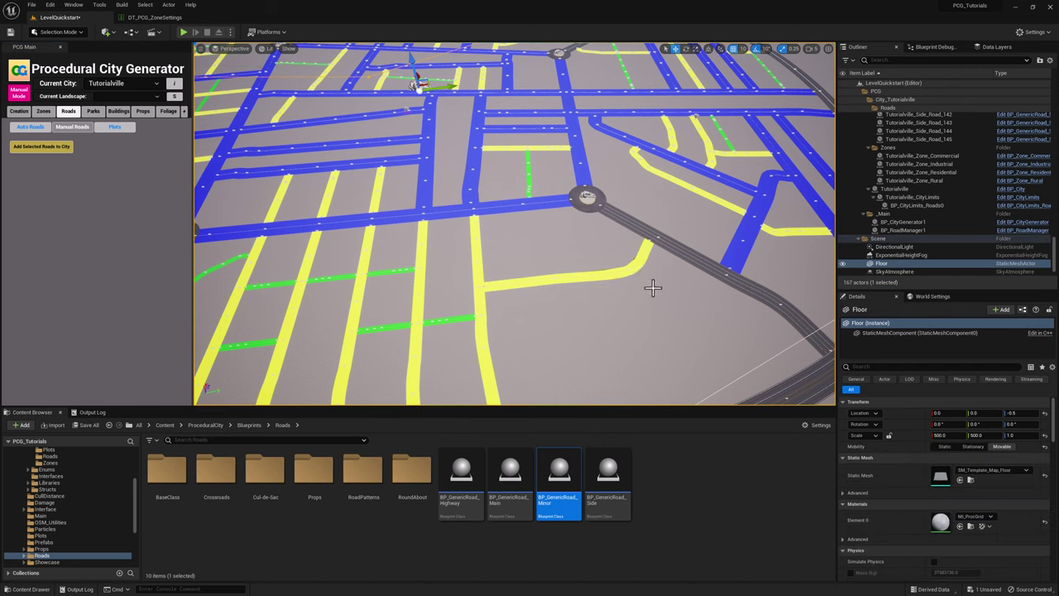
left_click(600, 273)
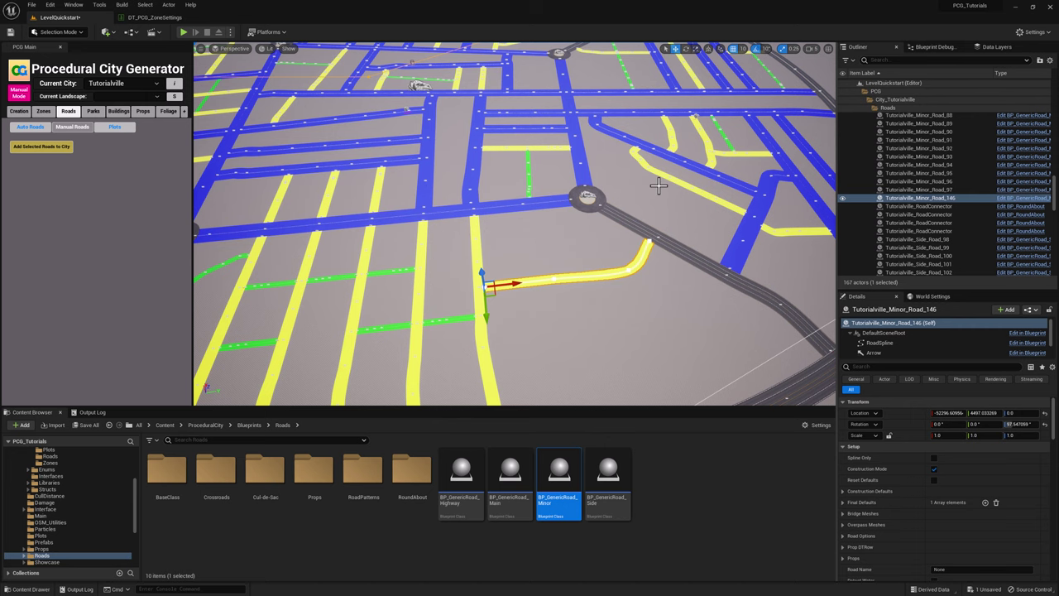
Select all main roads of Tutorialville and turn off their Construction Mode
right_click_drag(659, 184, 651, 200)
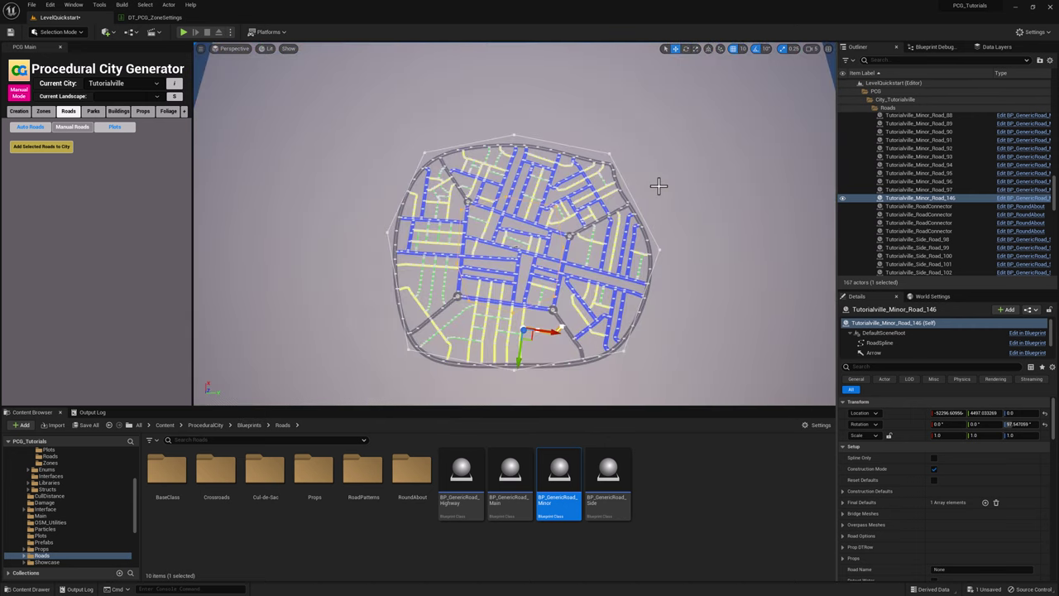
left_click(658, 186)
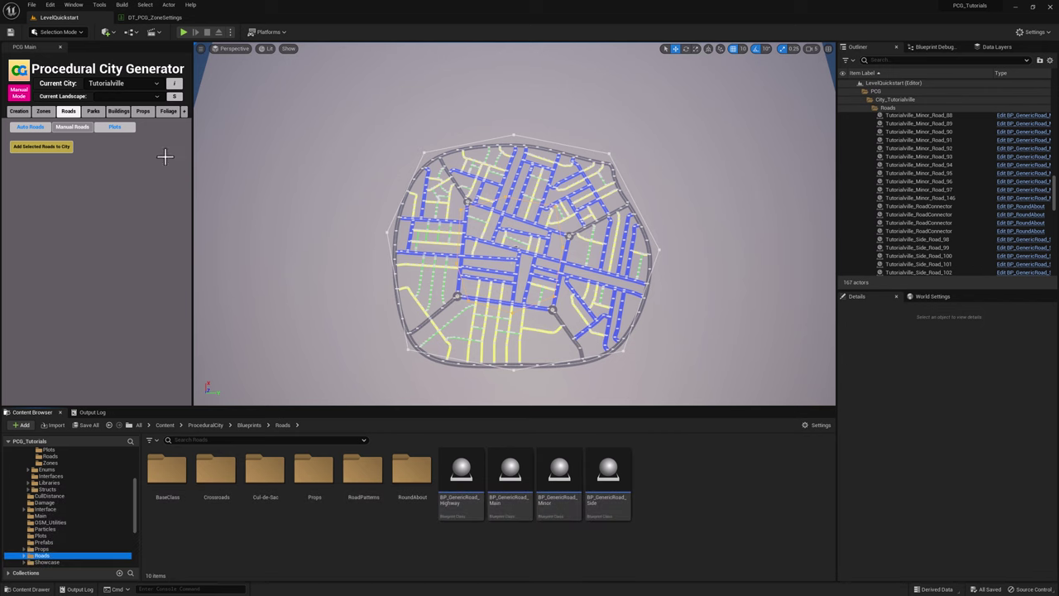
left_click(39, 130)
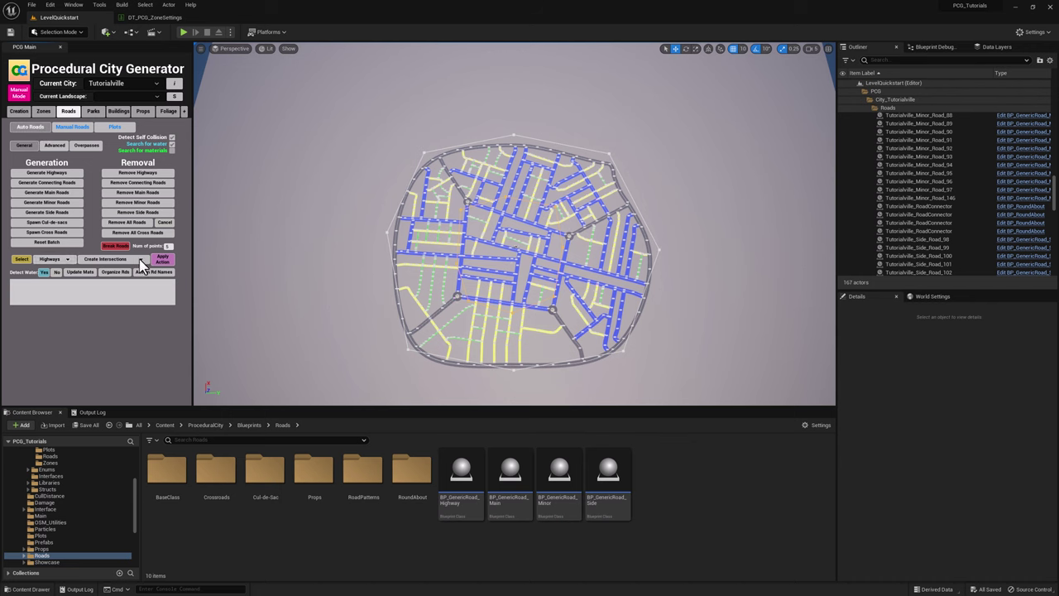
left_click(49, 259)
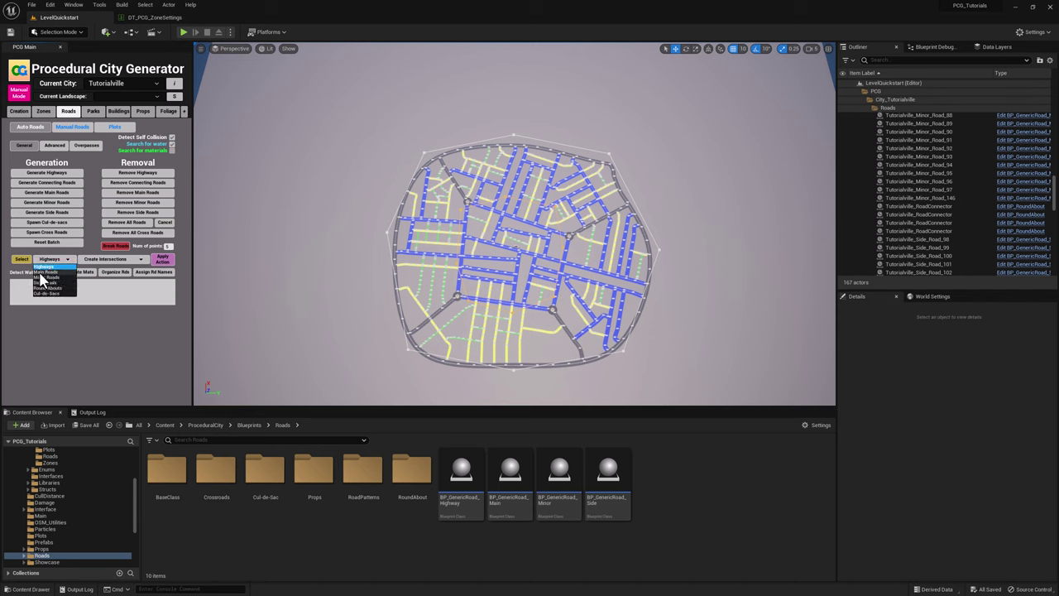
left_click(52, 274)
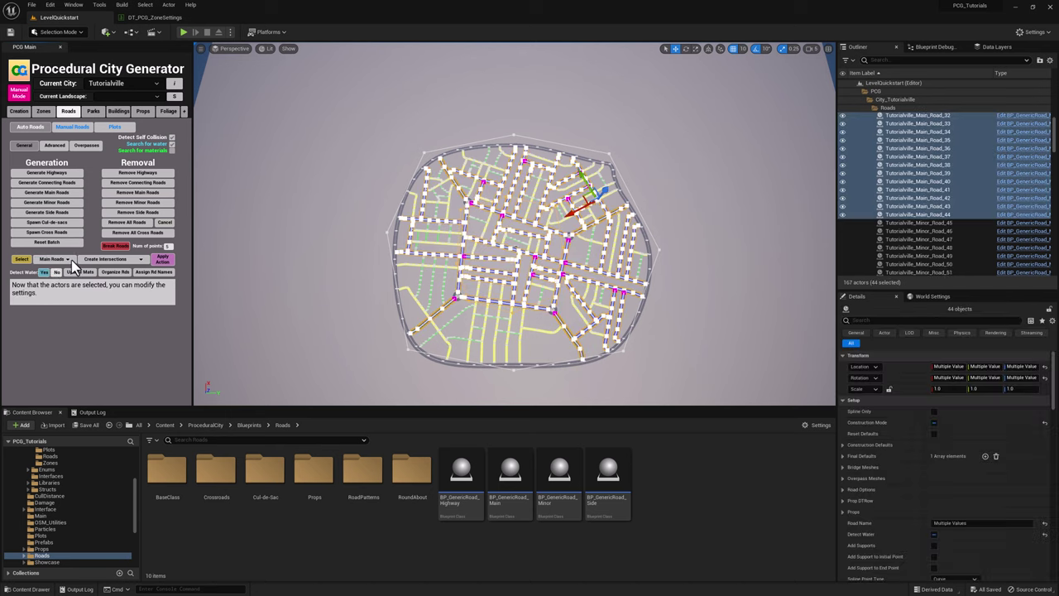
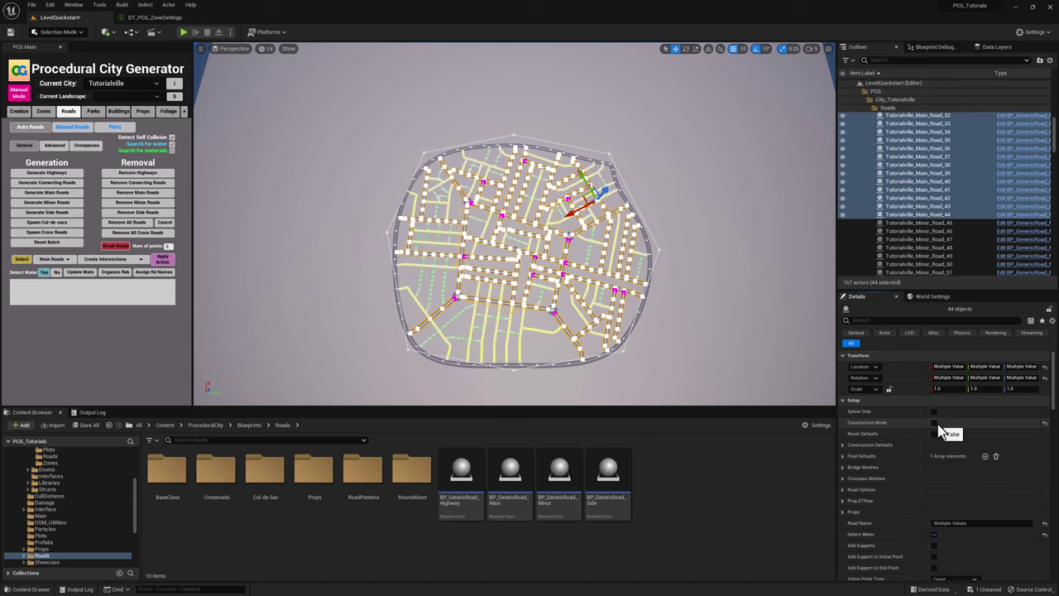
Apply the Create Intersections action to the main roads
left_click(106, 263)
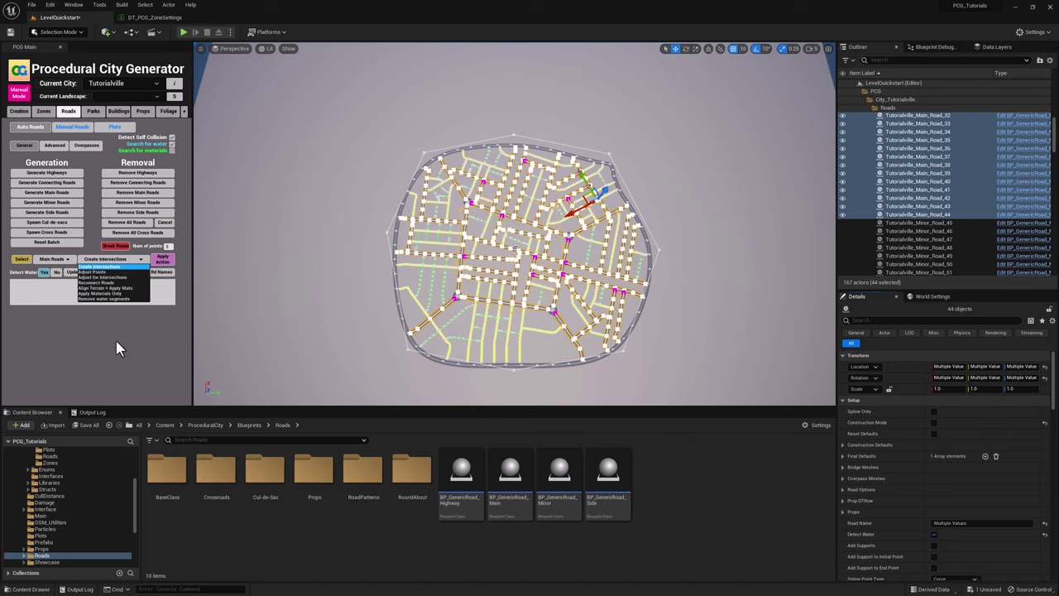
left_click(101, 266)
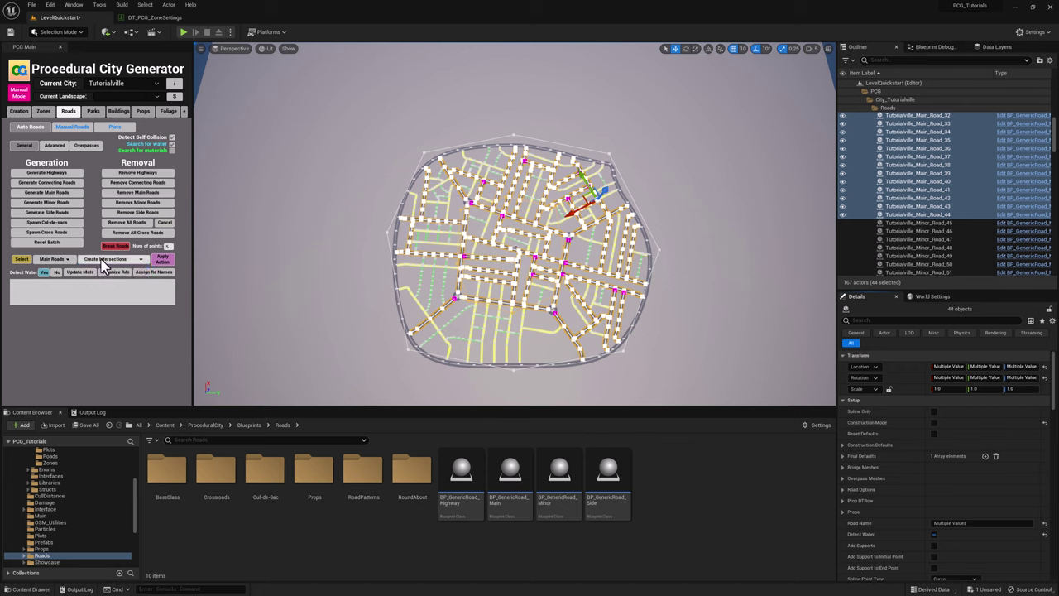
left_click(162, 261)
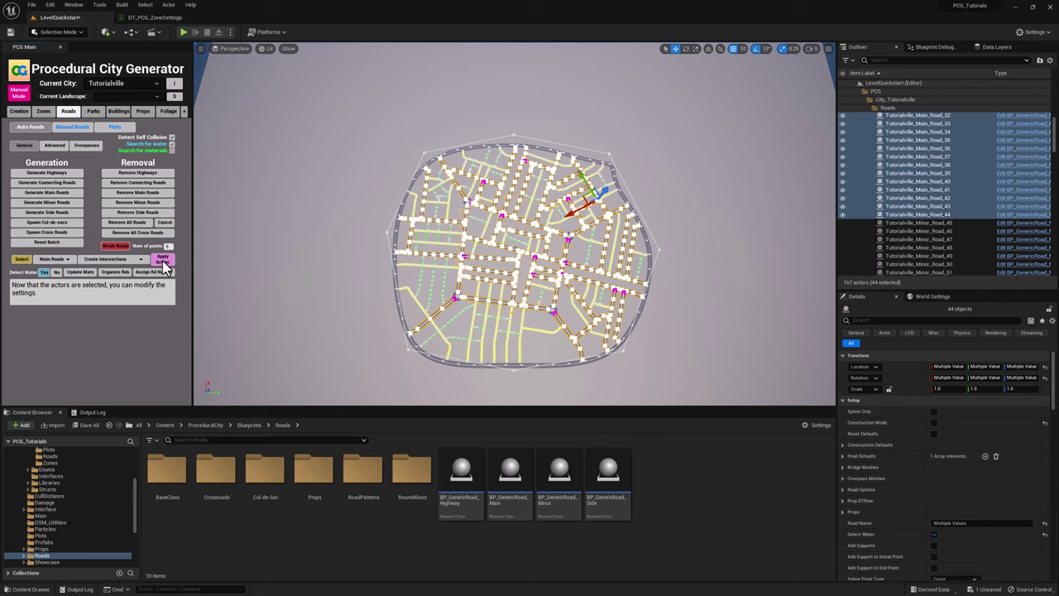
Select all minor roads, turn off their Construction Mode and apply Create Intersections to them
left_click(53, 259)
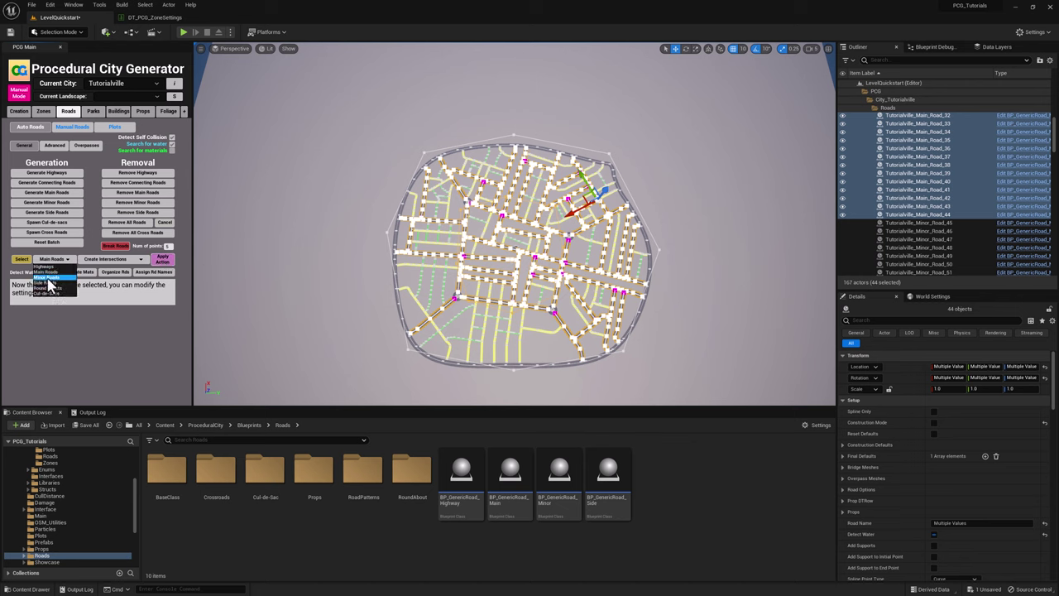
left_click(48, 278)
left_click(21, 260)
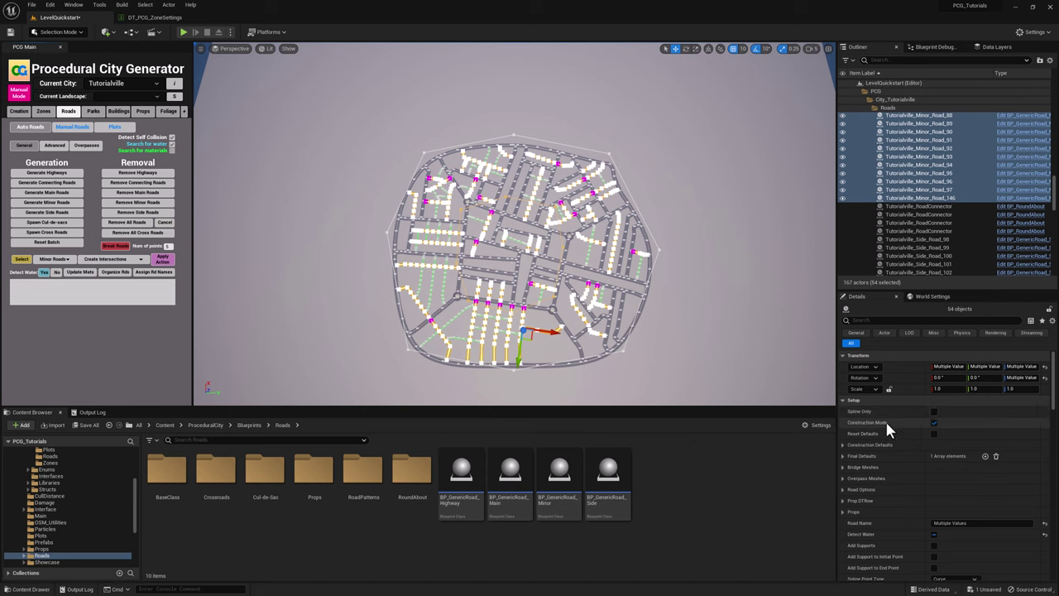
left_click(935, 423)
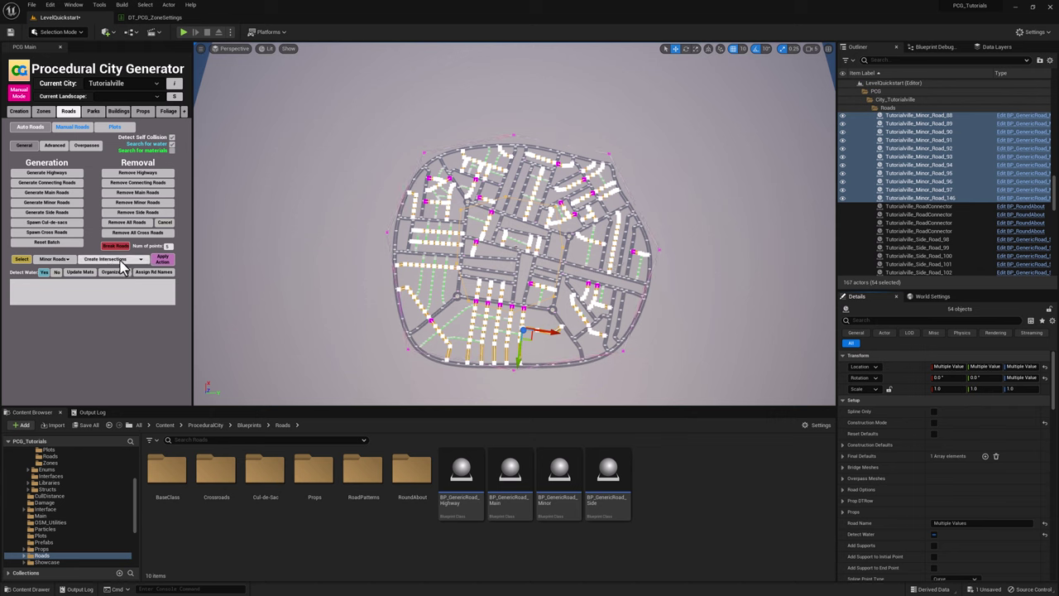
left_click(162, 259)
Select all side roads, turn off their Construction Mode and apply Create Intersections to them
left_click(53, 261)
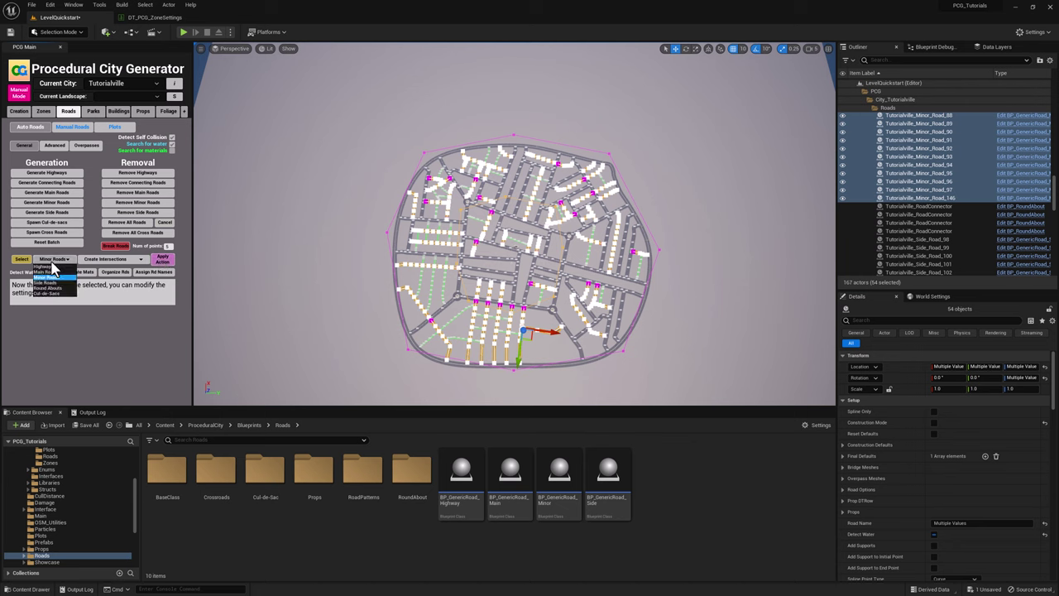
left_click(47, 283)
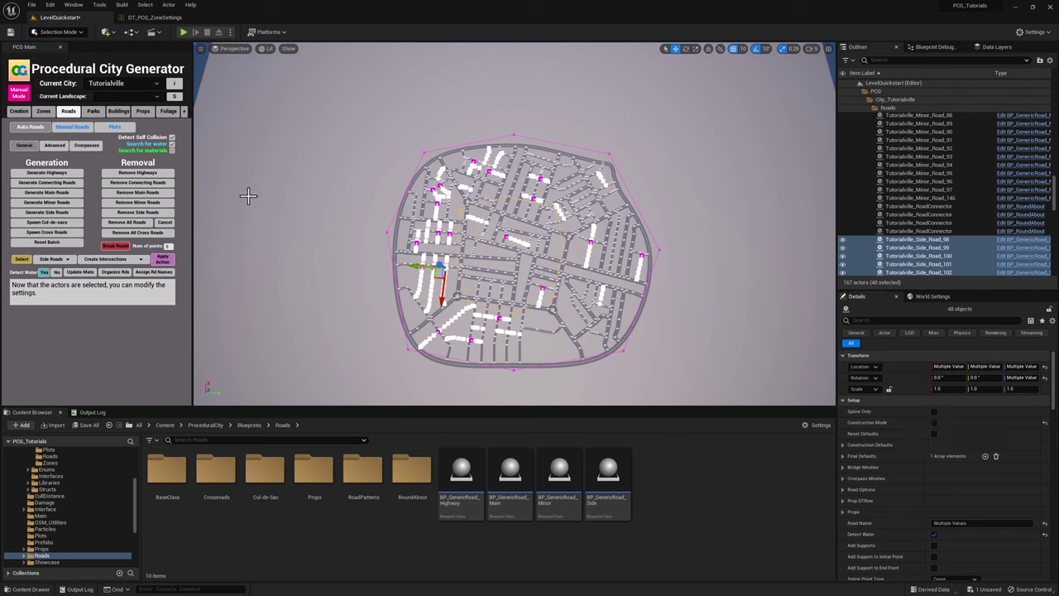
left_click(159, 261)
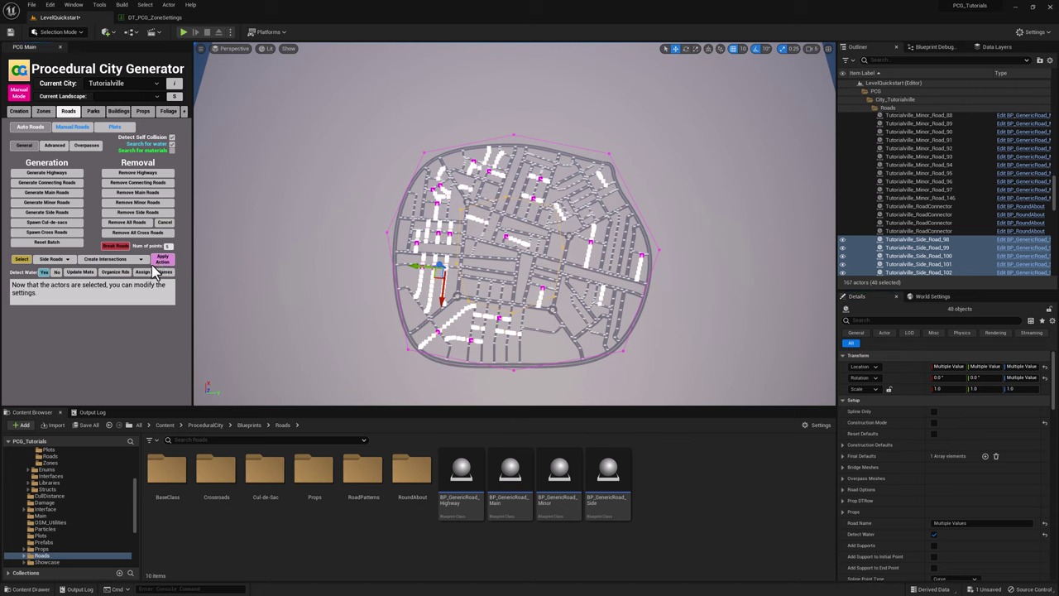
Select all main roads again and apply the Adjust Points action to them
left_click(51, 258)
left_click(48, 278)
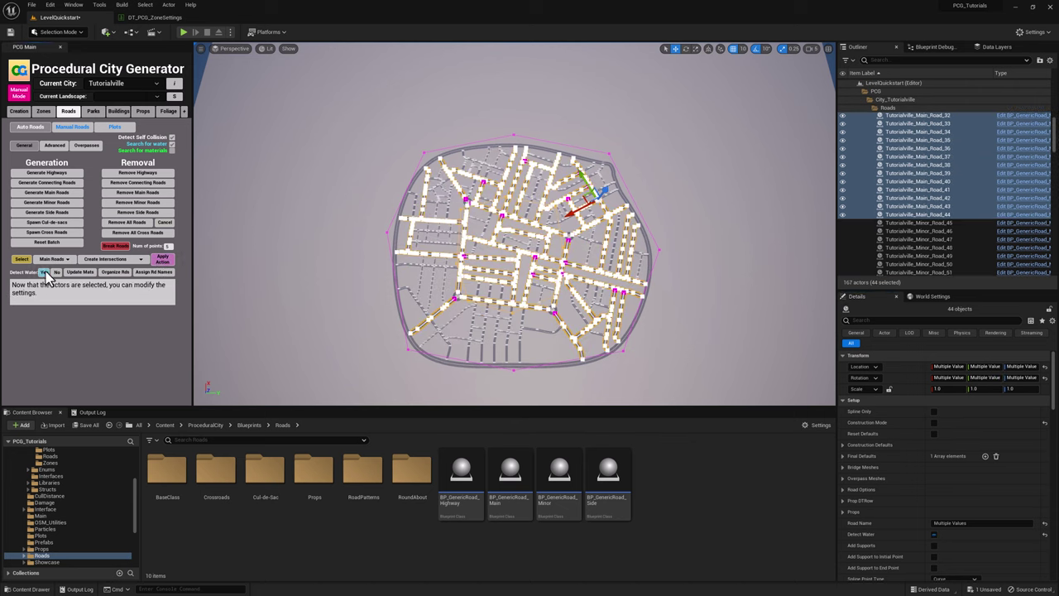
left_click(100, 261)
left_click(103, 278)
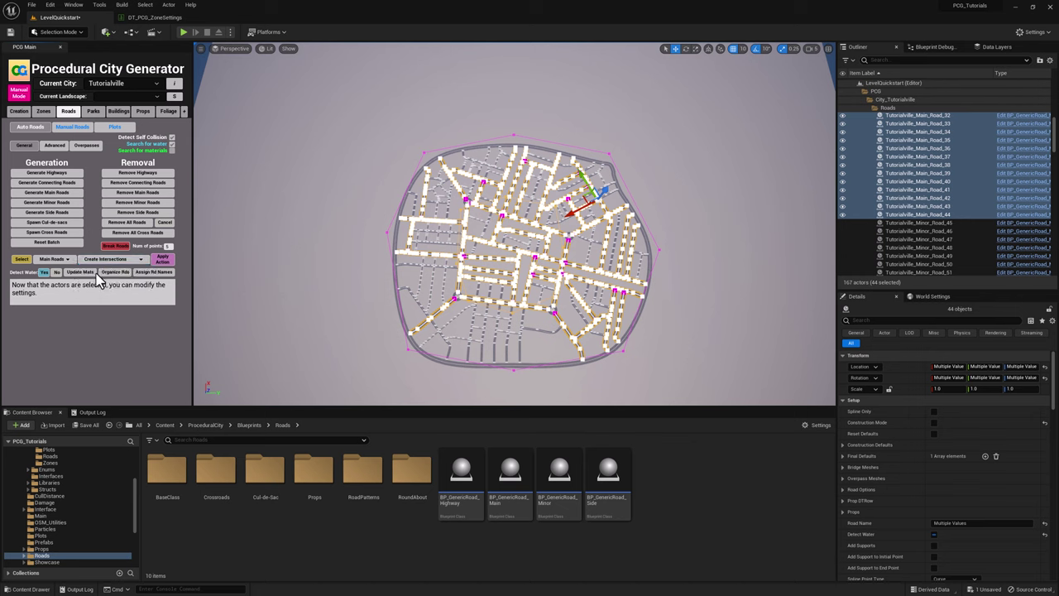
left_click(163, 262)
Select all minor roads and apply the Adjust Points action to them
left_click(53, 259)
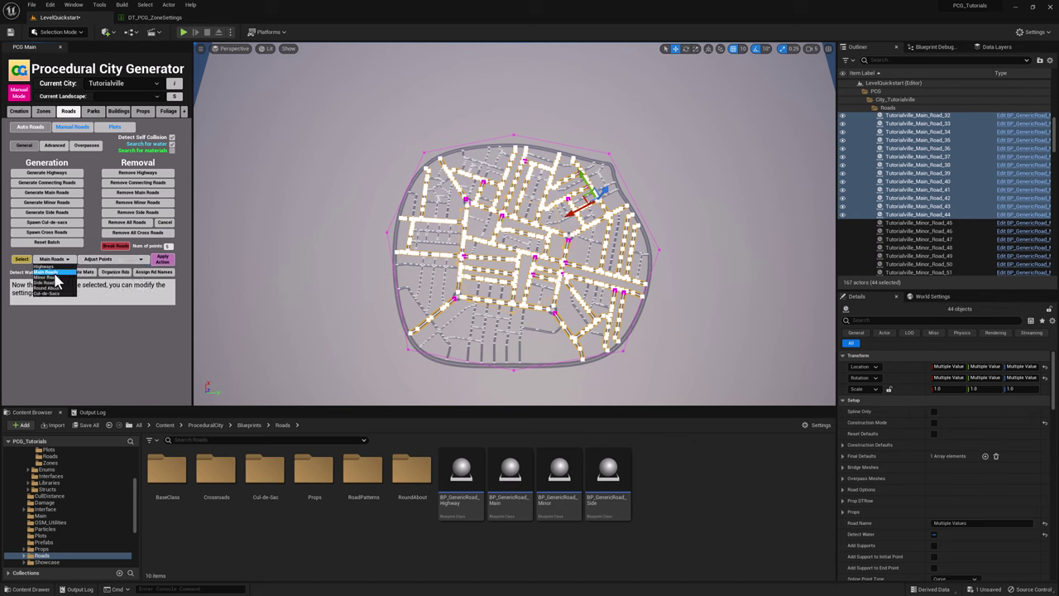
left_click(51, 277)
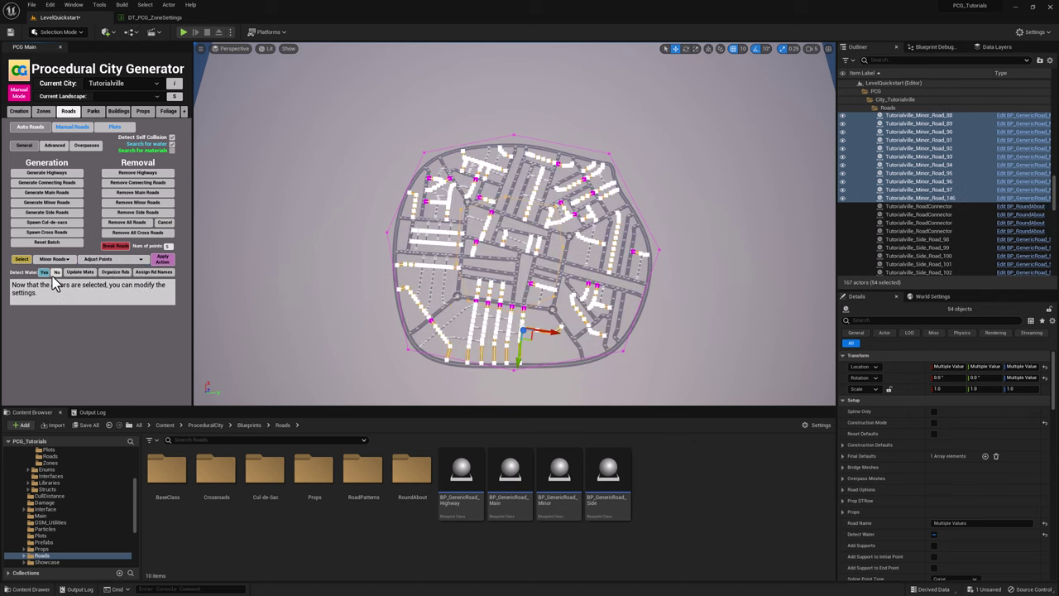
left_click(164, 262)
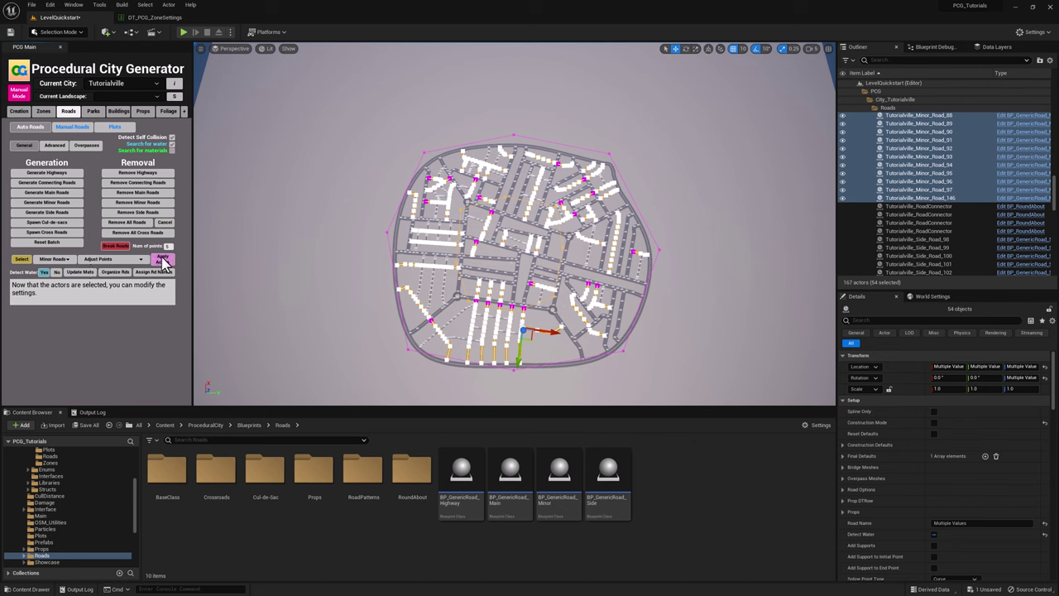
Select all side roads and apply the Adjust Points action to them
left_click(53, 259)
left_click(48, 285)
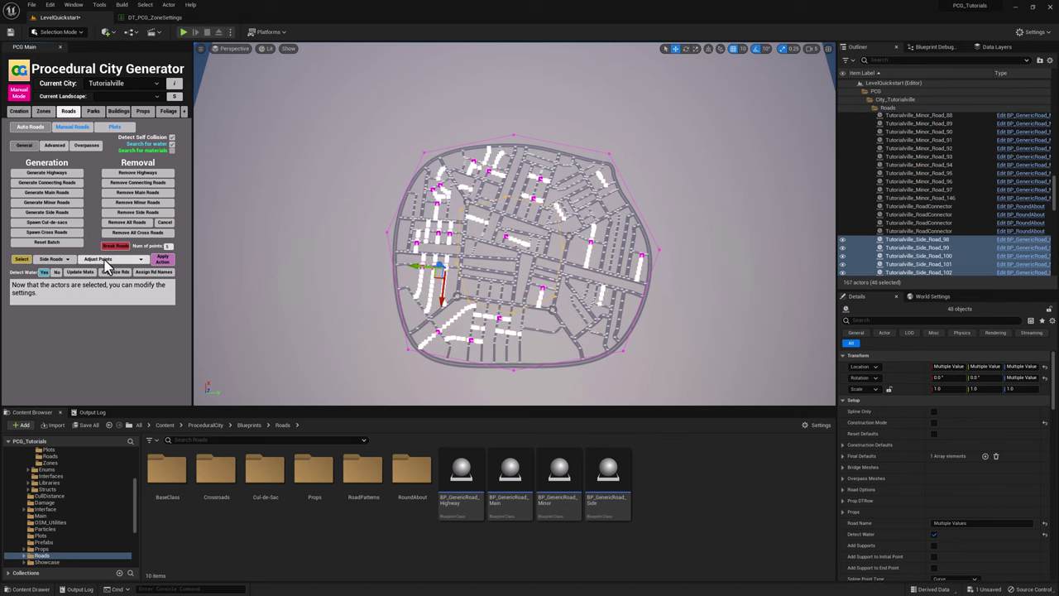
Select all main roads and apply the Adjust for Intersections action to them
left_click(52, 259)
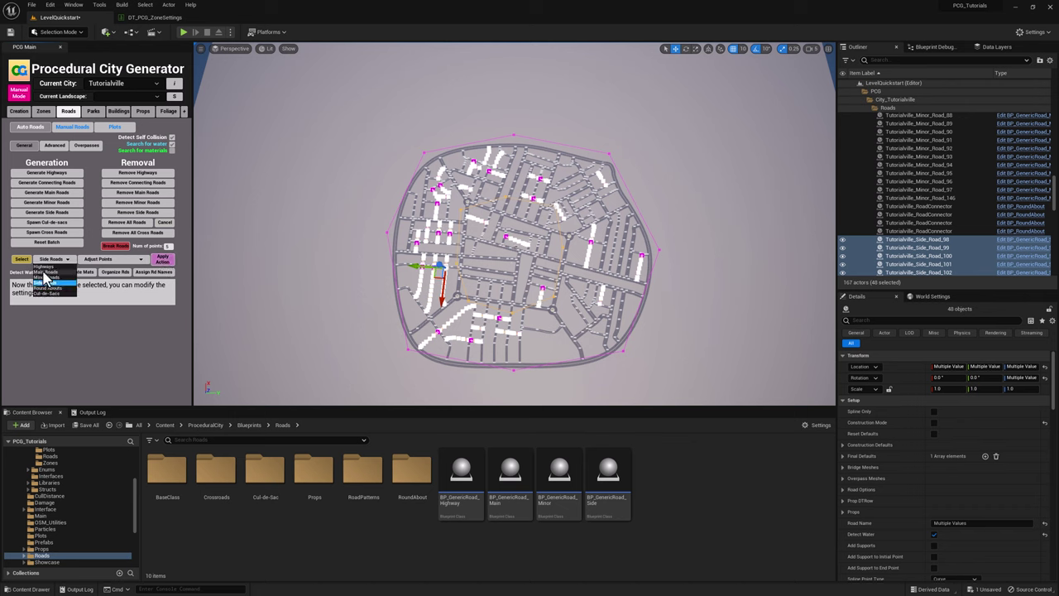
left_click(46, 272)
left_click(120, 261)
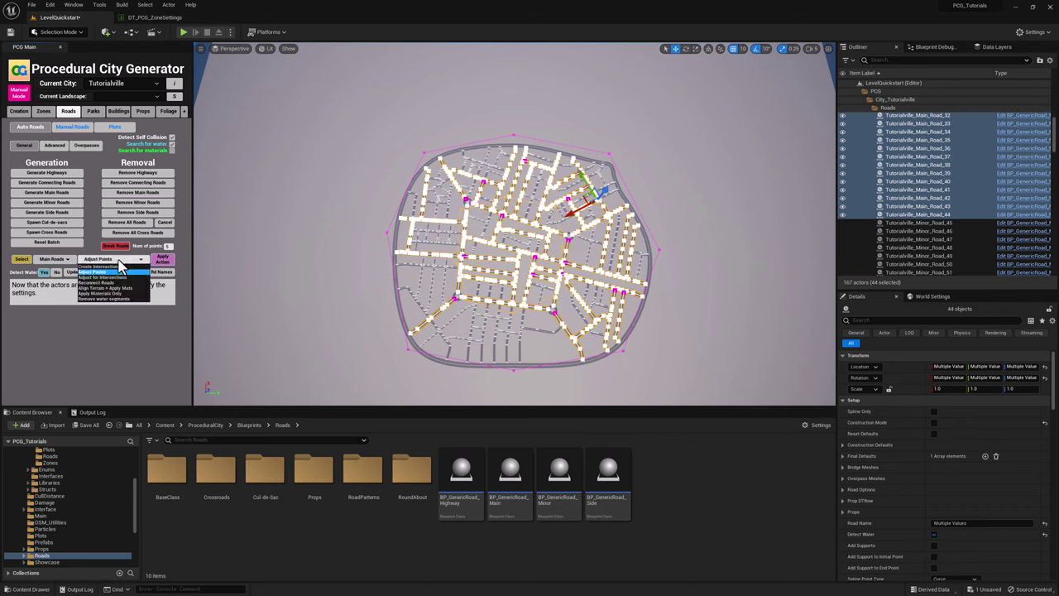
left_click(105, 277)
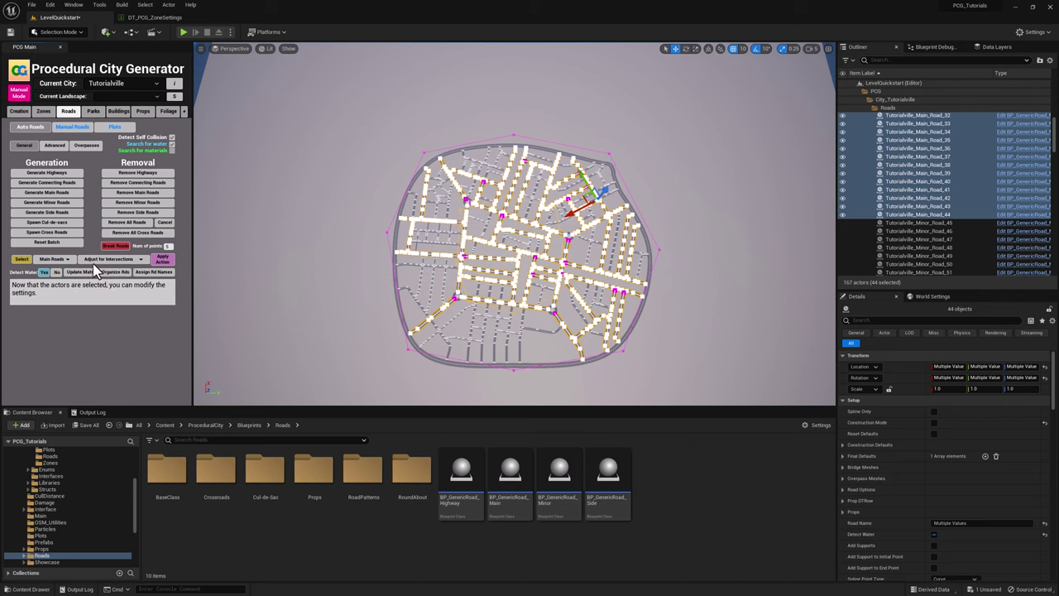
Apply the Adjust for Intersections action to all minor roads and to all side roads
left_click(53, 259)
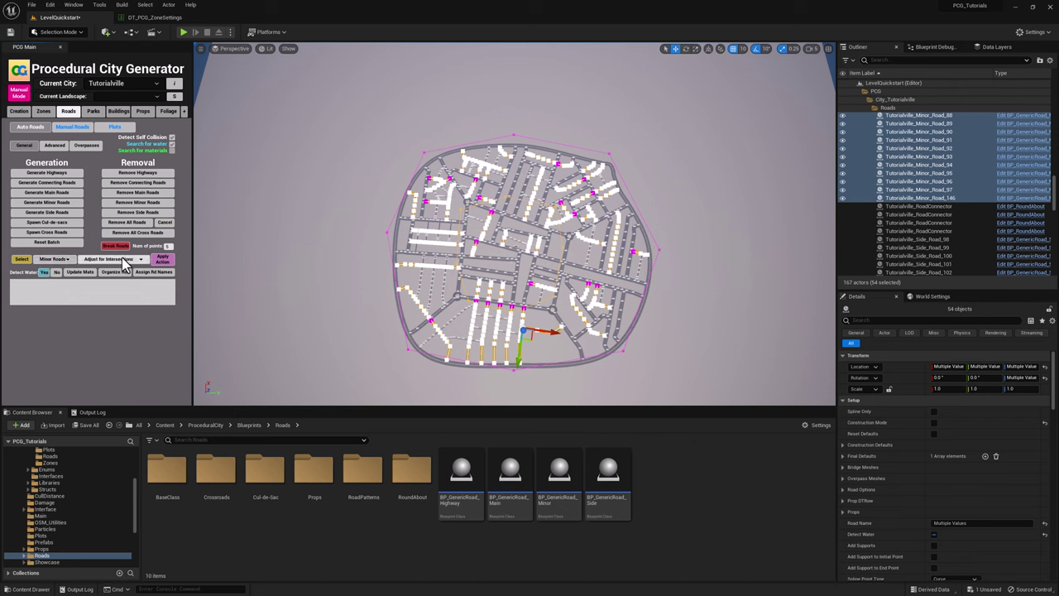
left_click(52, 259)
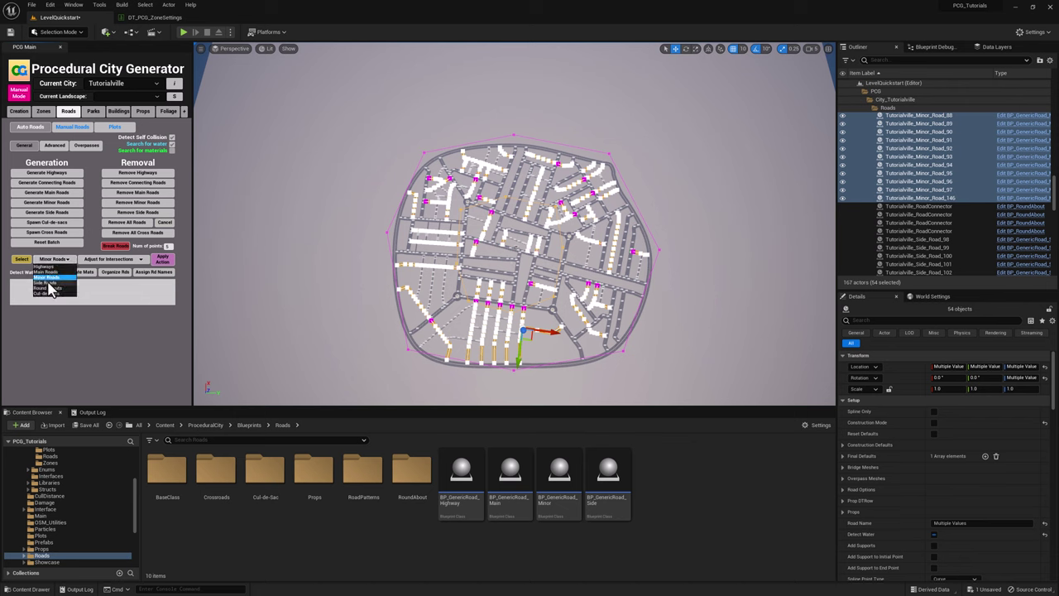
left_click(47, 282)
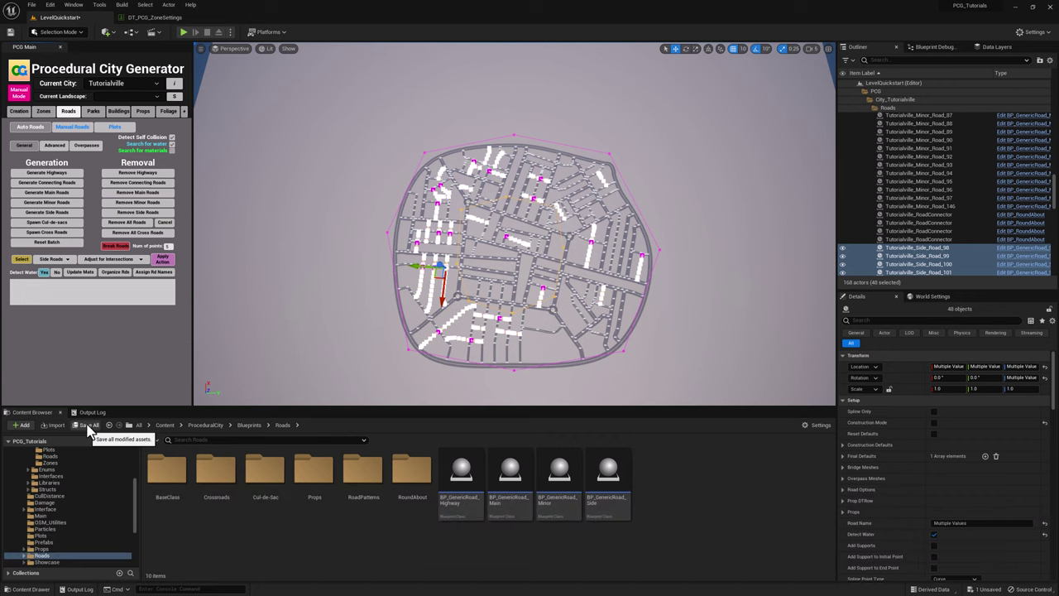
Save the LevelQuickstart map and all other modified assets
left_click(89, 426)
left_click(585, 400)
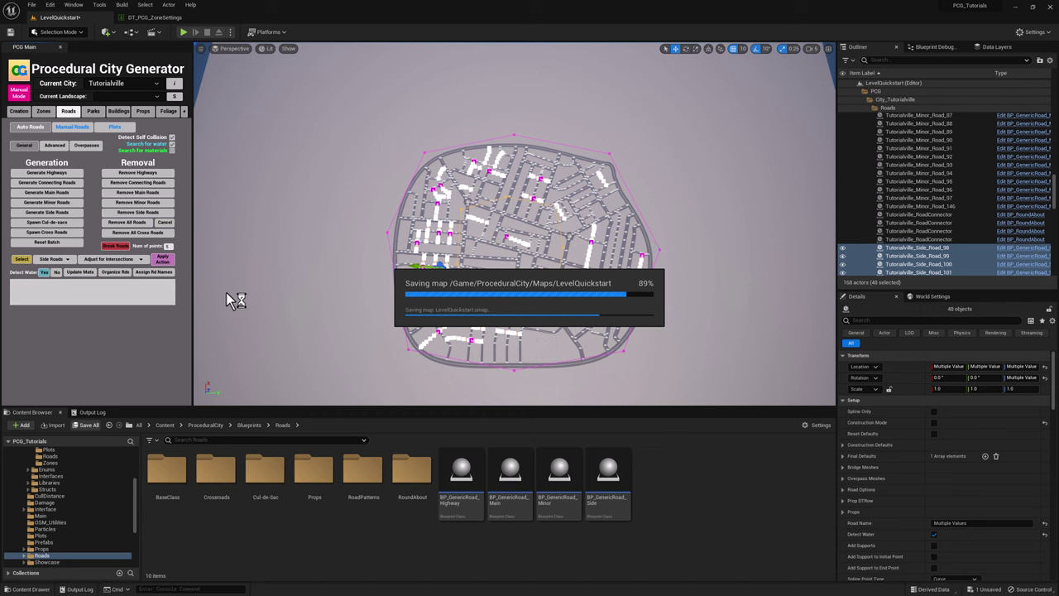
Spawn procedural plots along the side roads, running the batches repeatedly until all side roads are processed
left_click(115, 128)
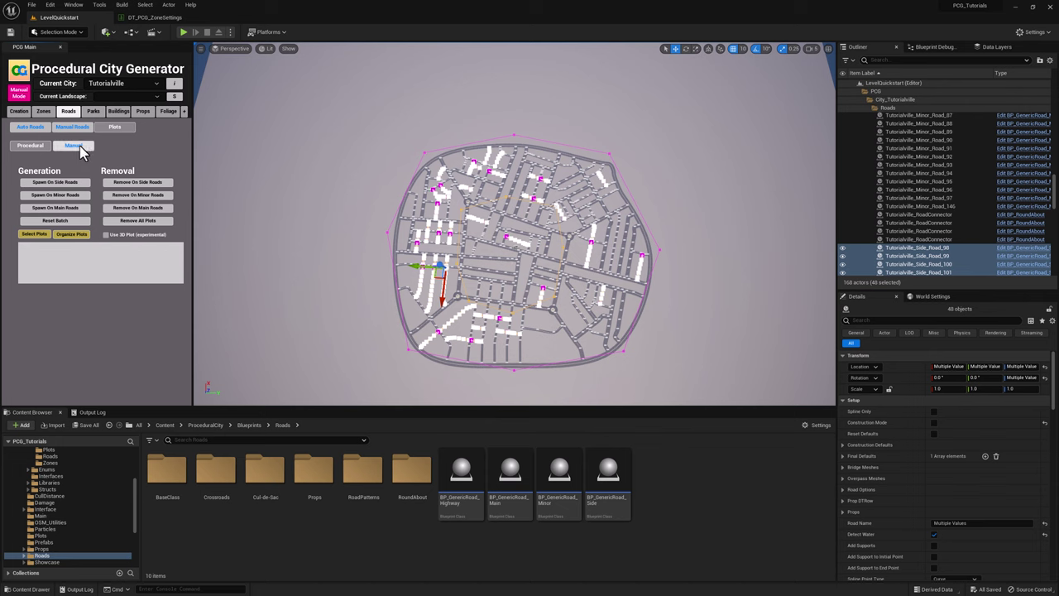
mouse_move(75, 182)
left_click(48, 185)
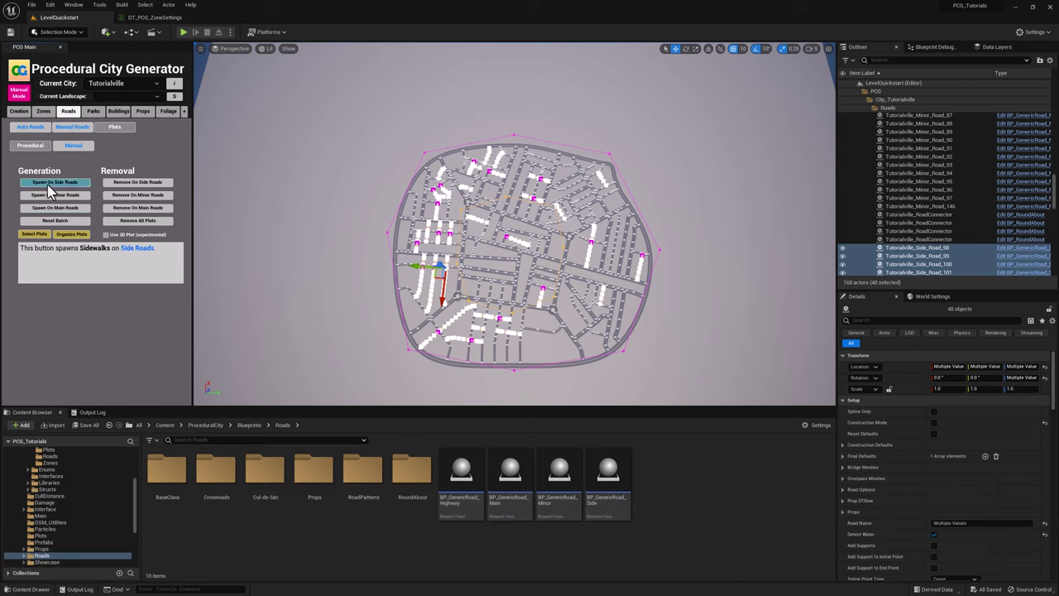
left_click(56, 189)
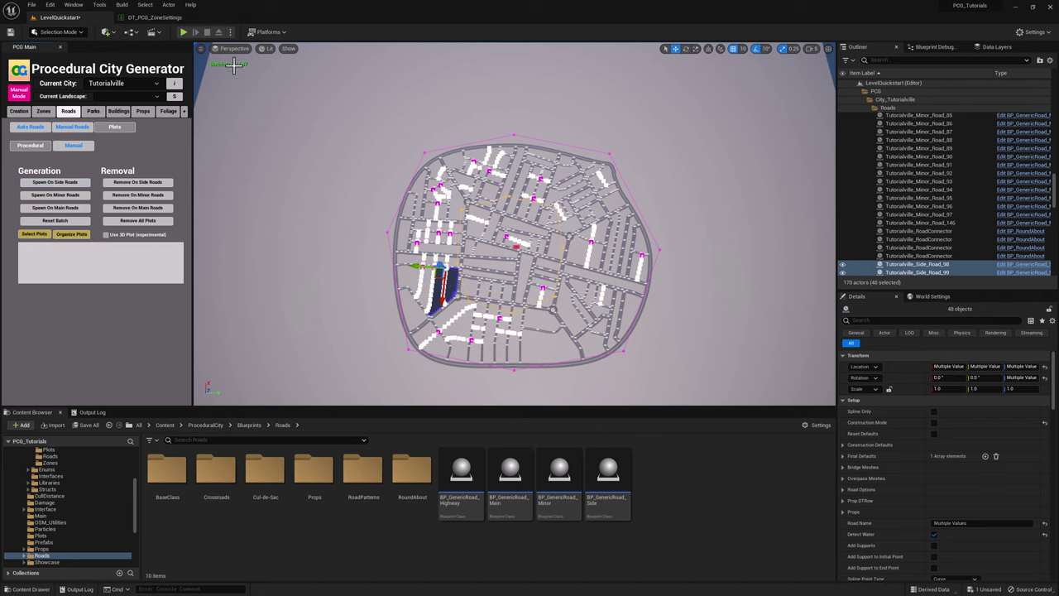
left_click(54, 182)
left_click(62, 189)
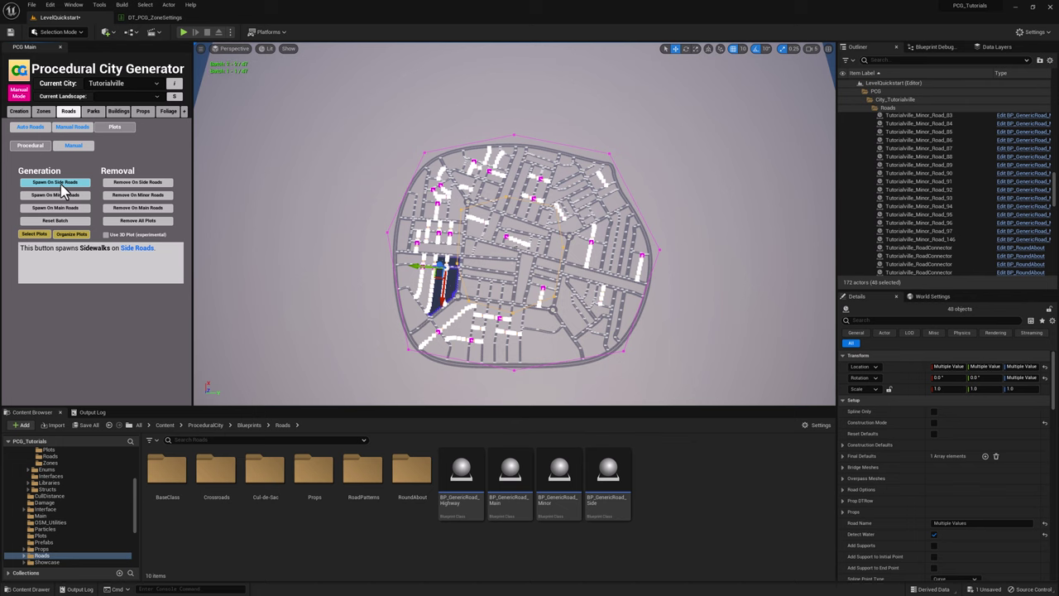
left_click(66, 188)
left_click(70, 188)
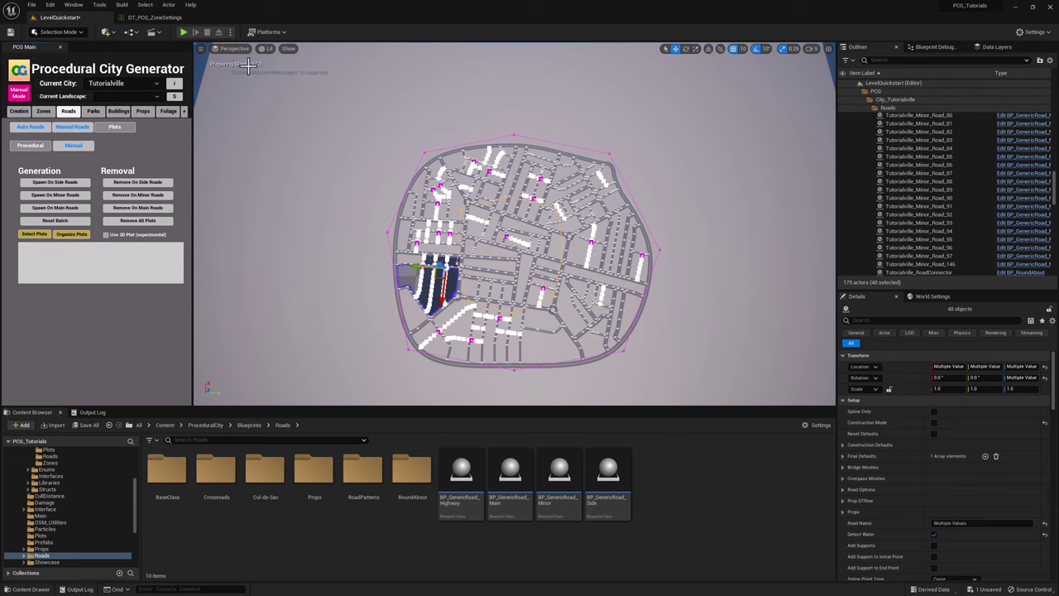
left_click(60, 187)
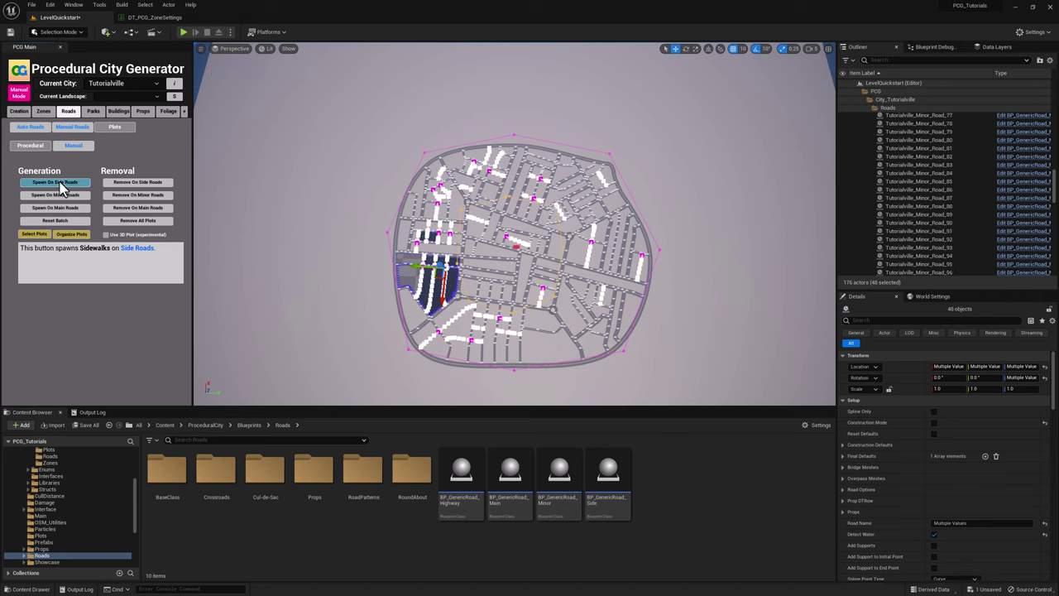
left_click(59, 187)
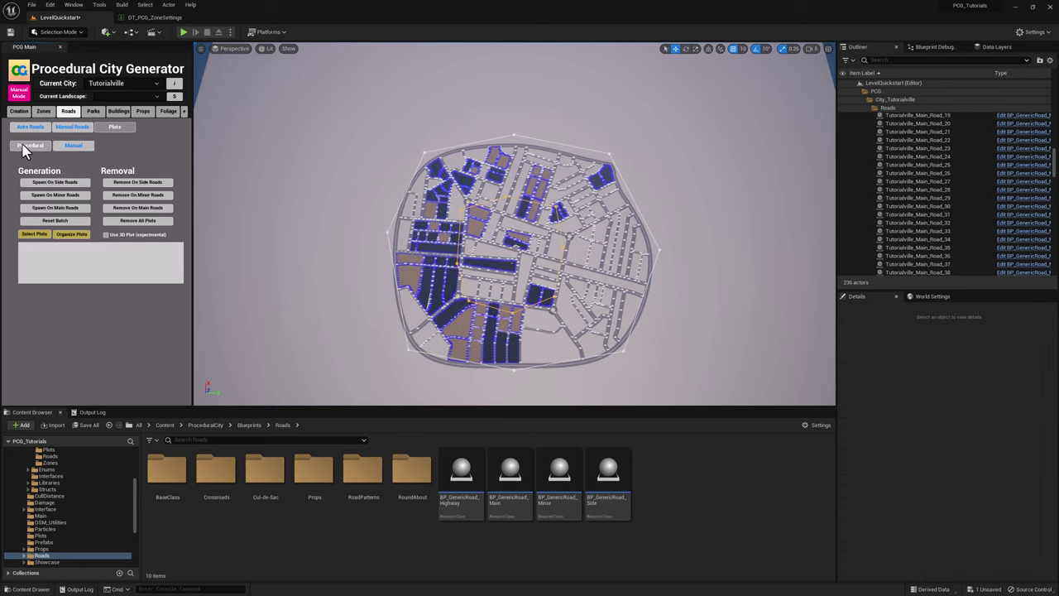
Switch to manual plot creation, spawn an active plot manager and play the level
mouse_move(61, 199)
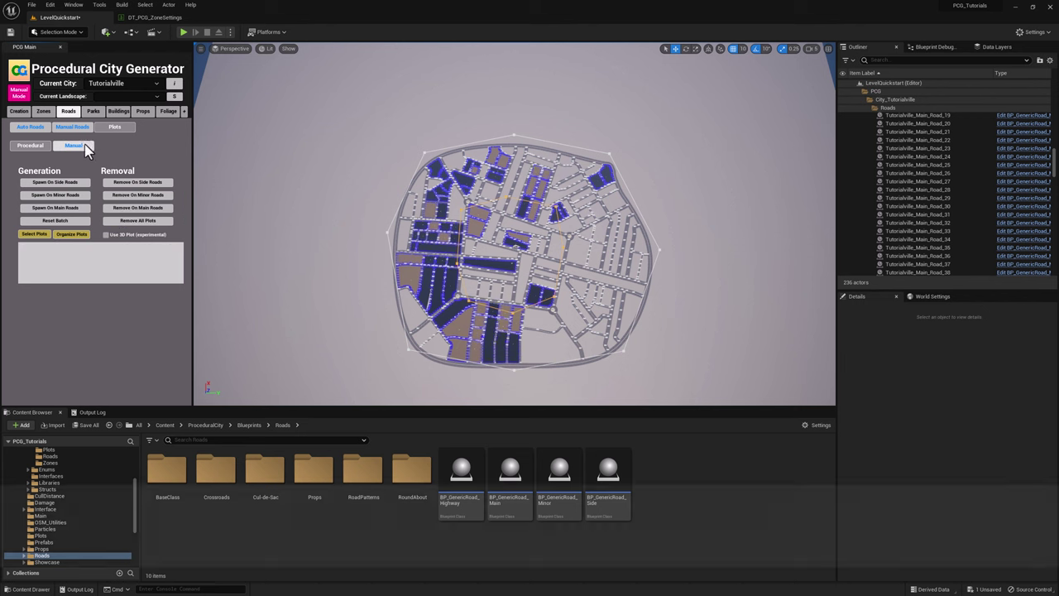
left_click(74, 147)
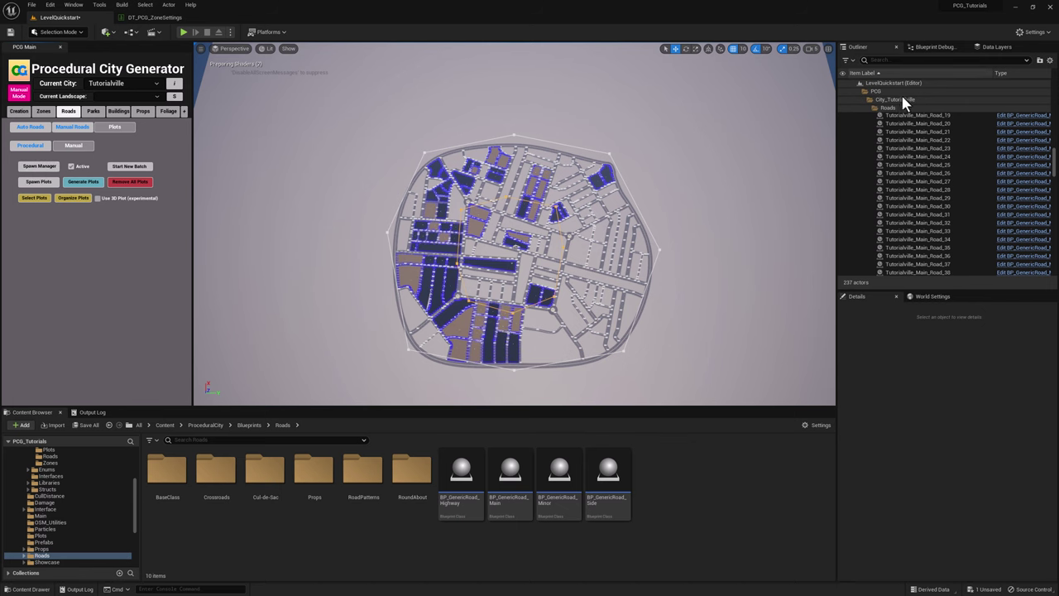
left_click(70, 167)
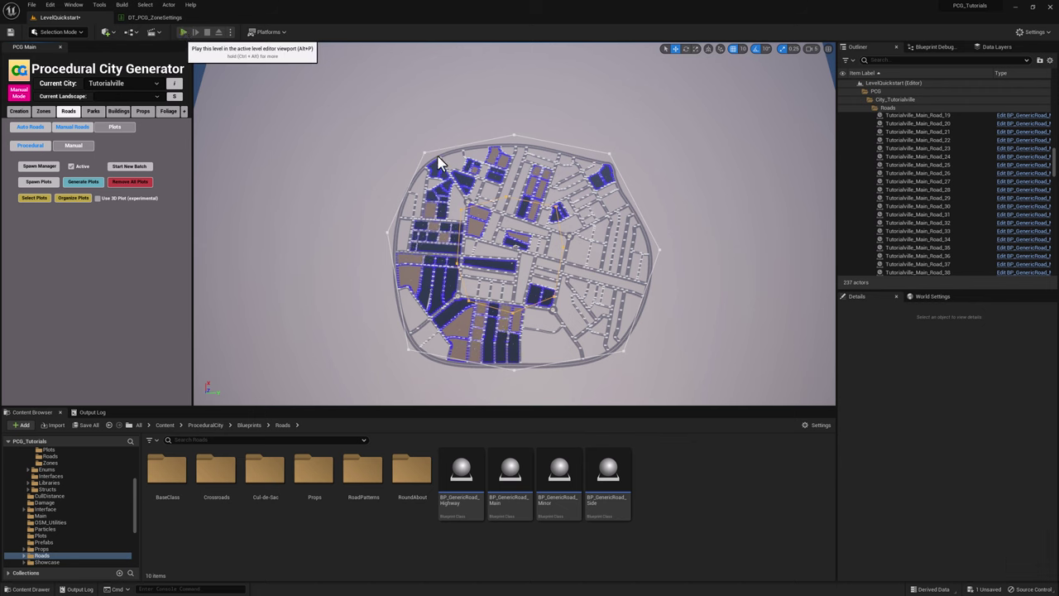
key("alt+p")
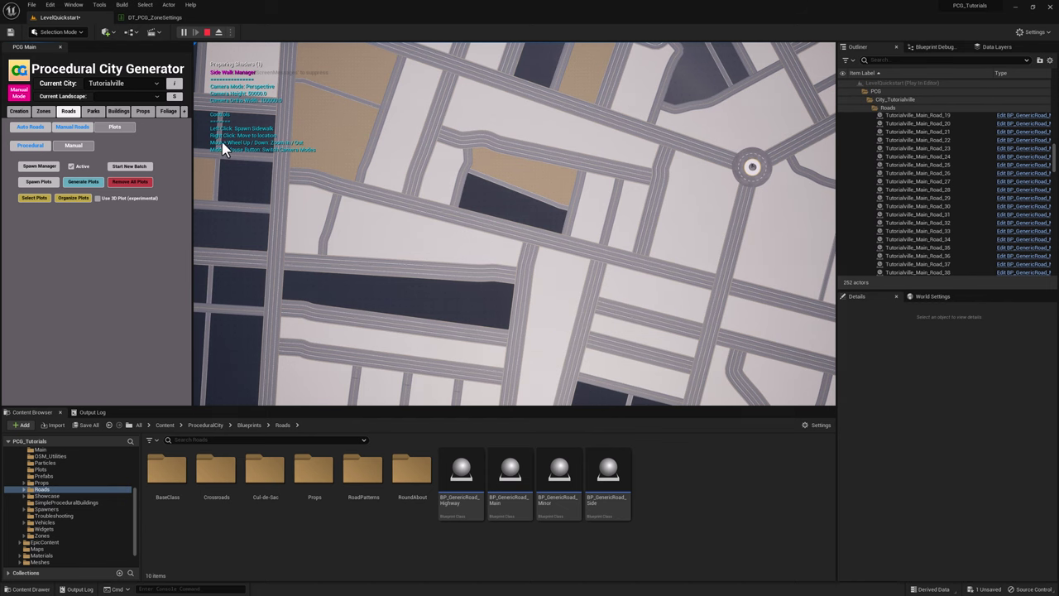
Place sidewalk markers in the empty city-centre blocks between the roundabouts and end the play session
scroll(590, 248, "down", 5)
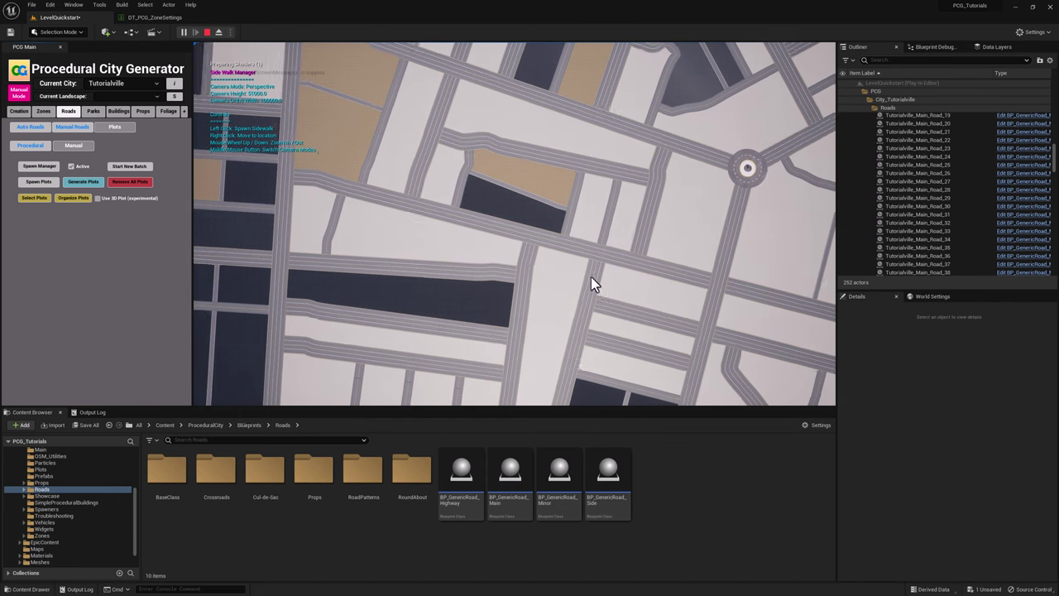
scroll(569, 237, "down", 5)
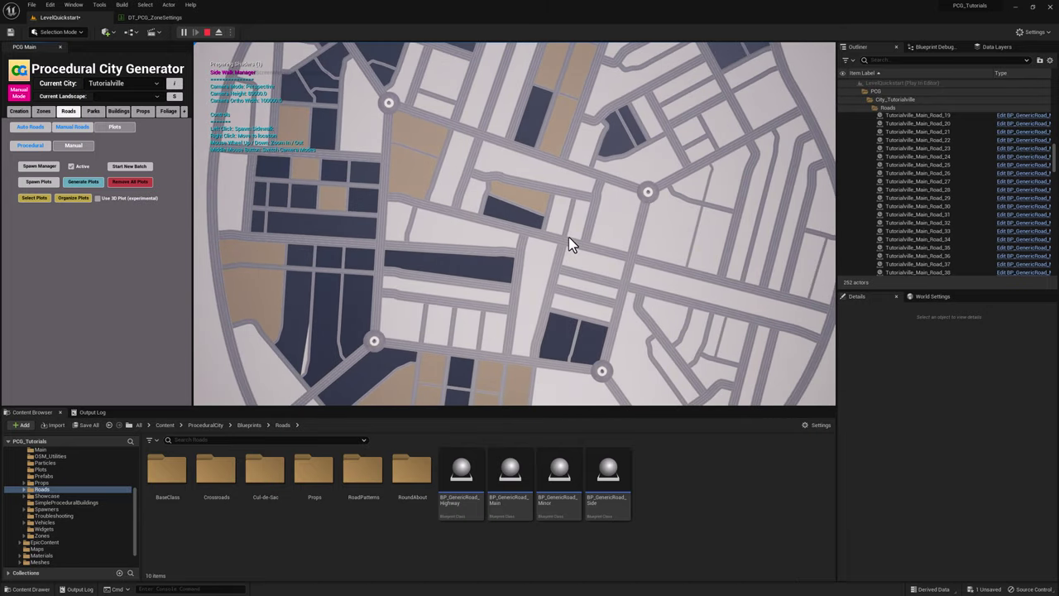
scroll(546, 266, "down", 1)
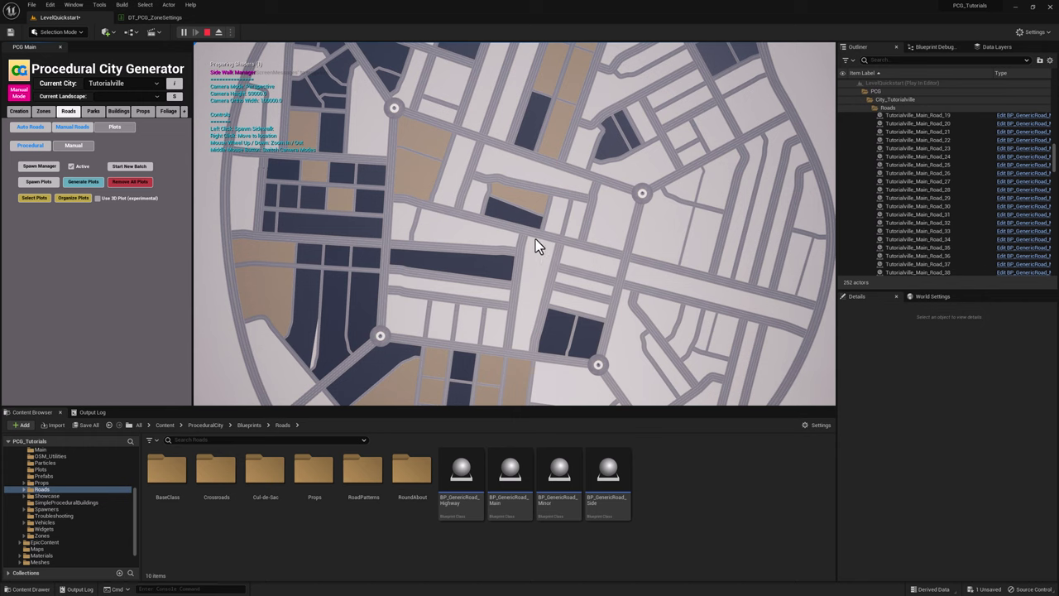
right_click(670, 230)
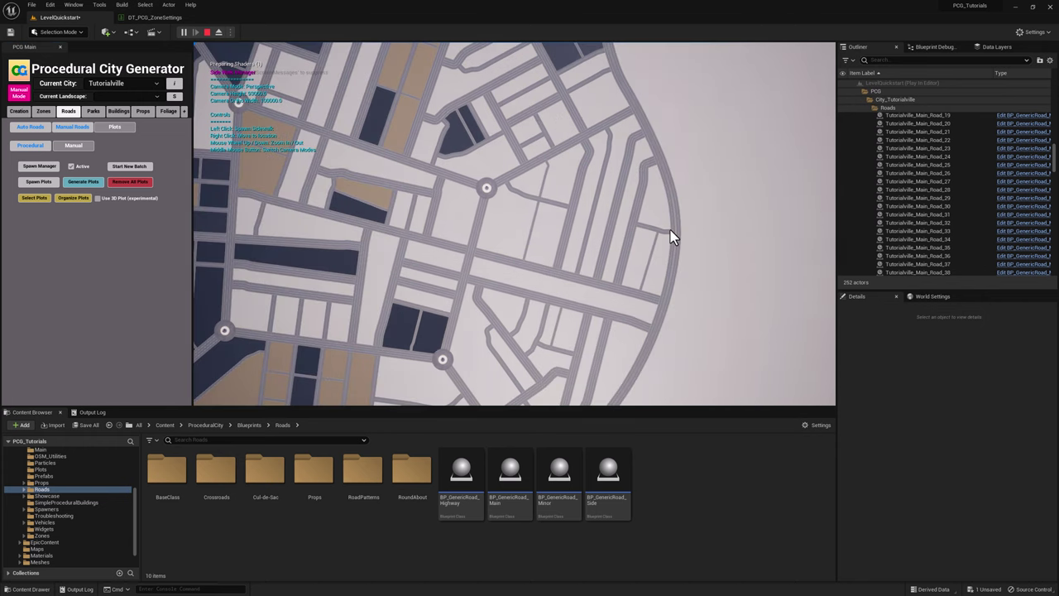
right_click(261, 228)
right_click(629, 210)
right_click(481, 125)
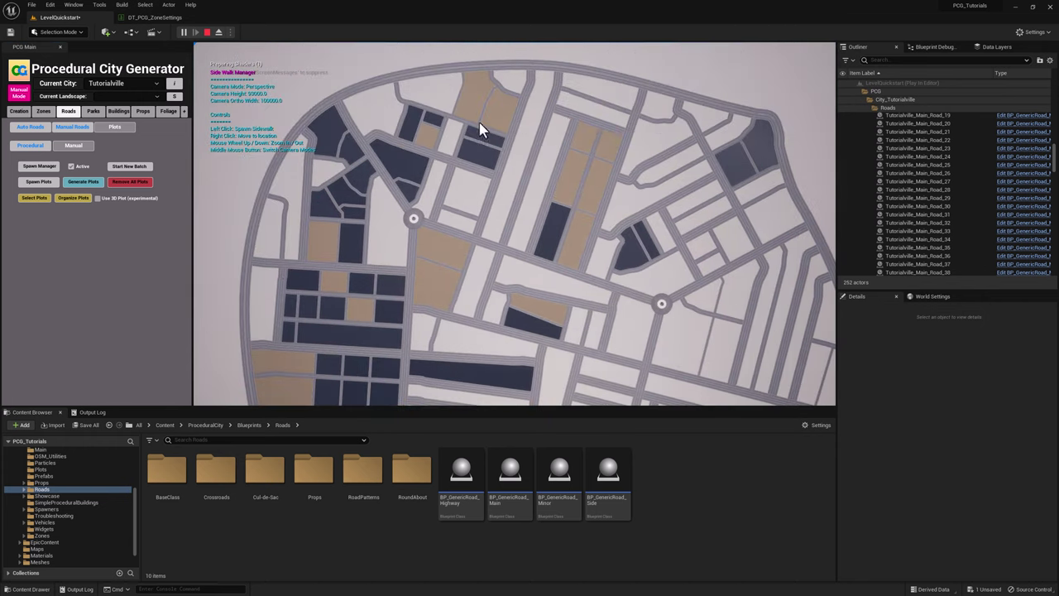
right_click(544, 316)
right_click(489, 280)
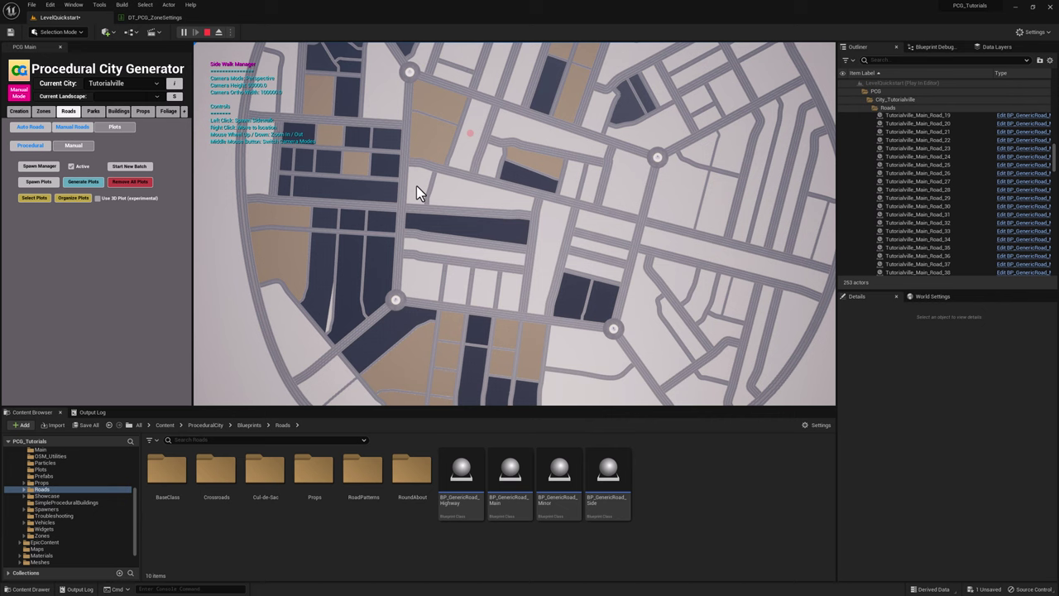
left_click(470, 196)
left_click(543, 136)
left_click(545, 254)
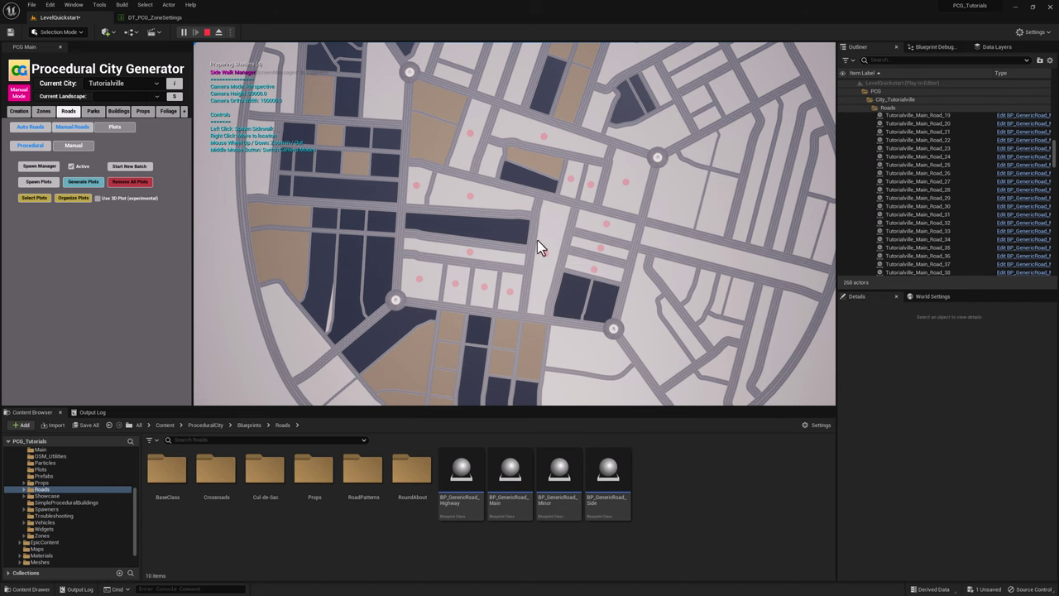
scroll(537, 245, "down", 3)
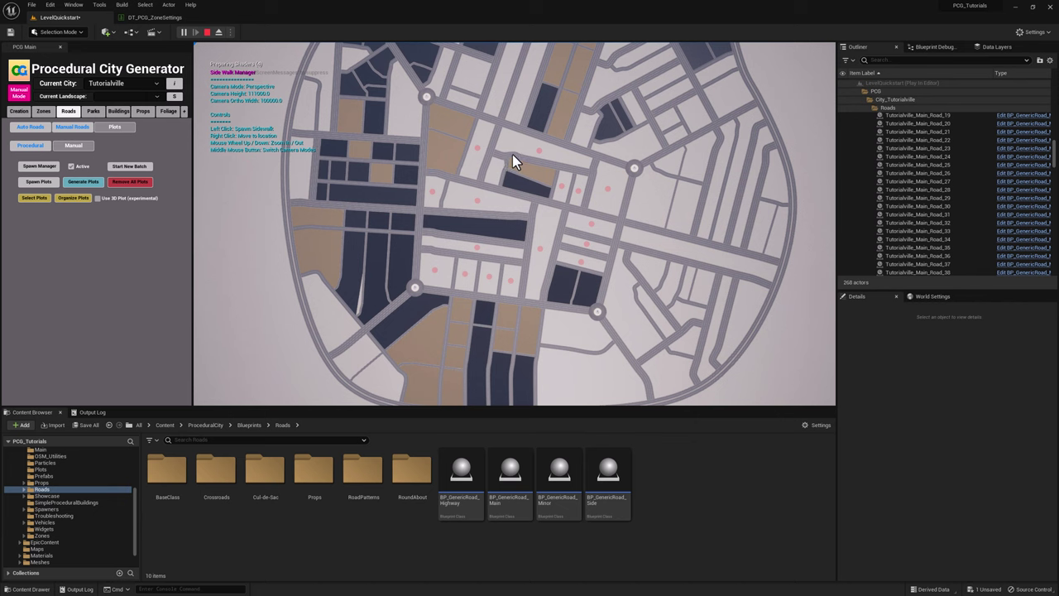
left_click(209, 34)
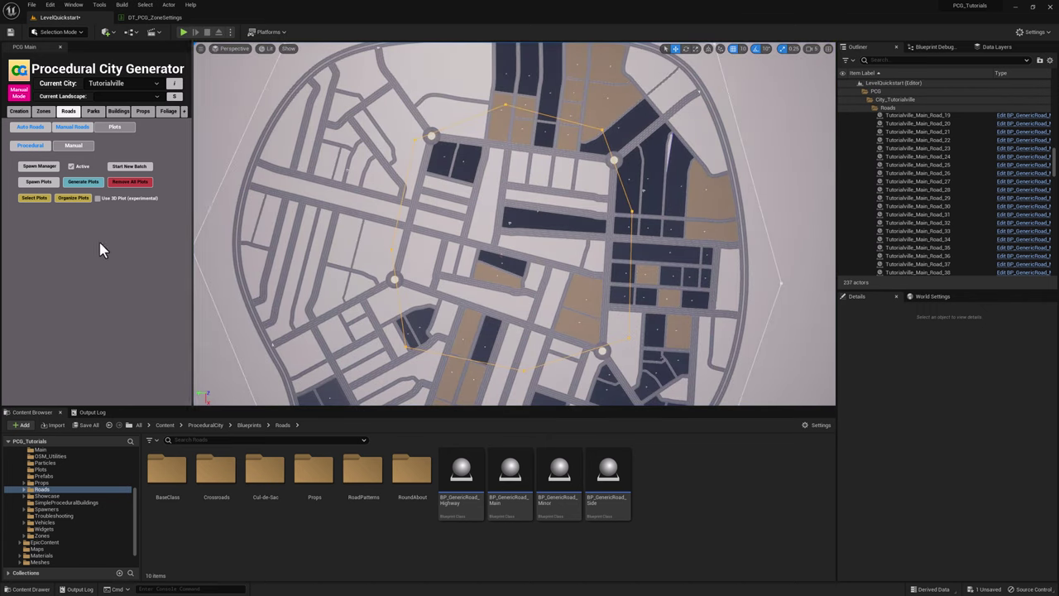
Spawn plots at the placed markers and generate the first batches of them
left_click(45, 183)
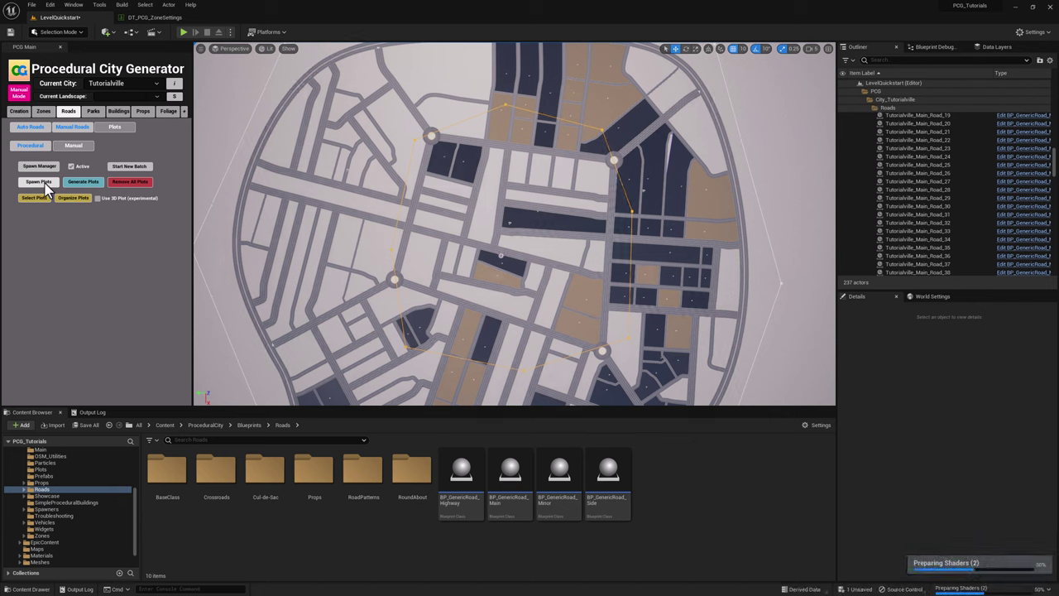
left_click(46, 184)
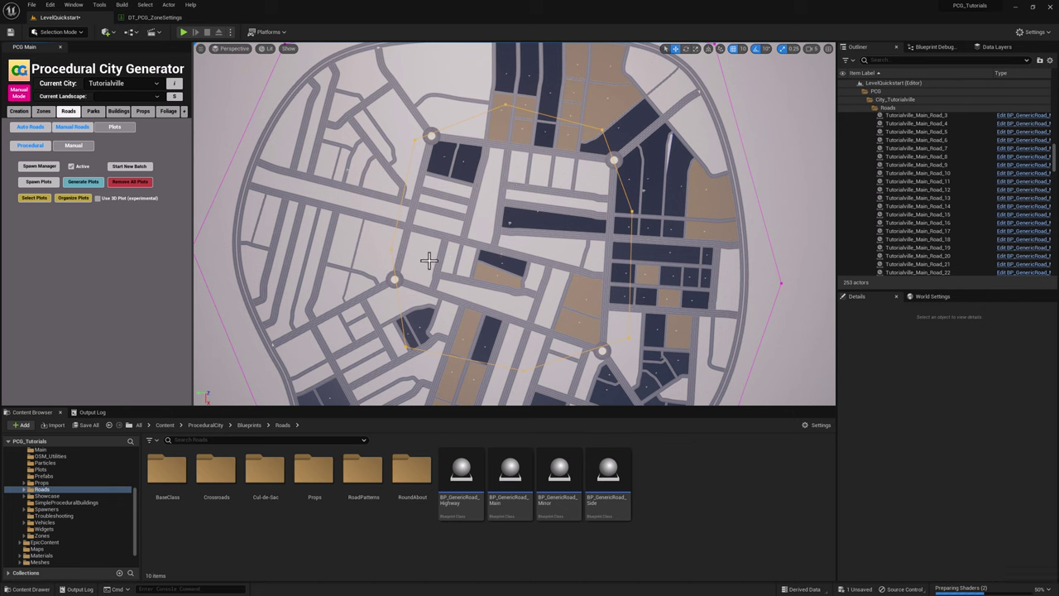
left_click(88, 184)
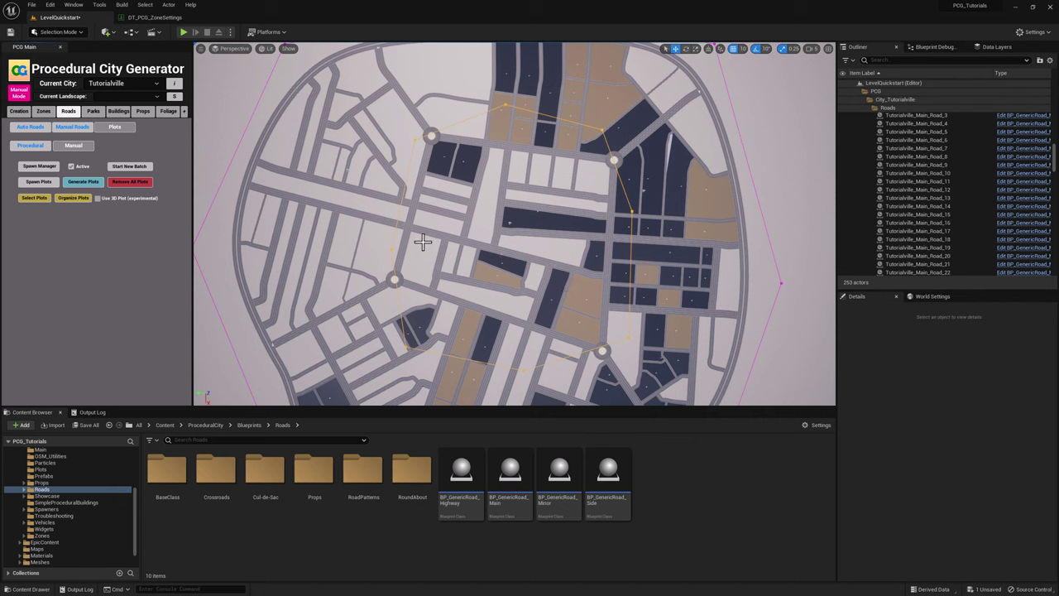
left_click(79, 186)
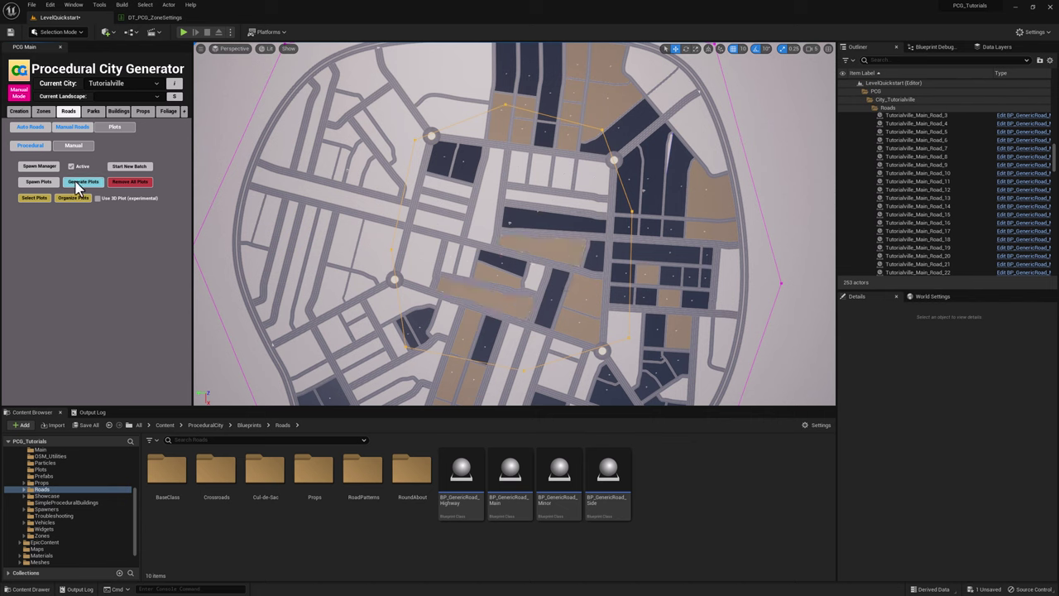
Enable Show Stats for the viewport and generate the remaining batches of manual plots
left_click(201, 49)
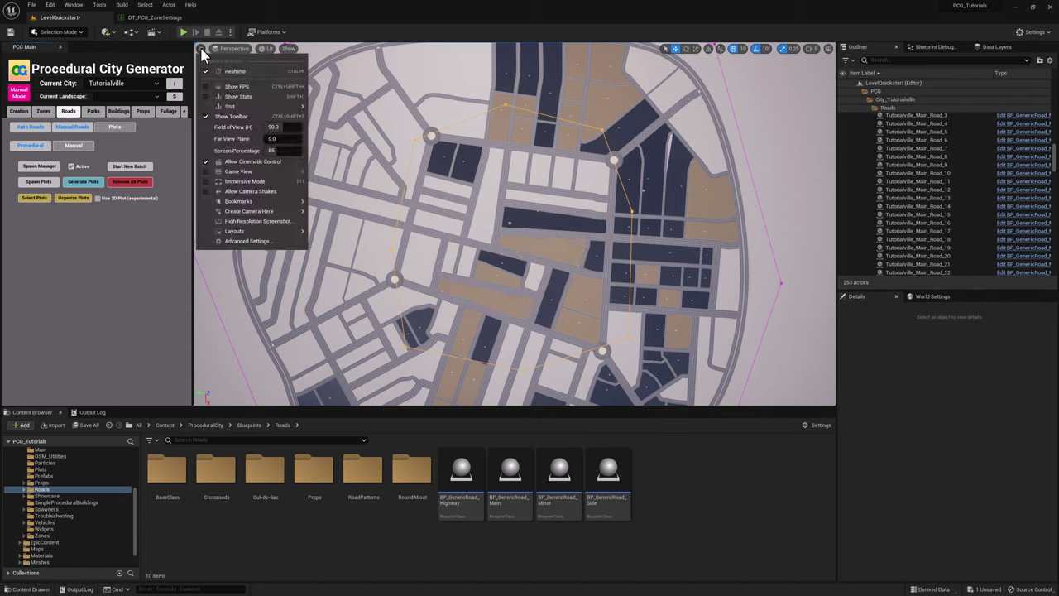
left_click(231, 96)
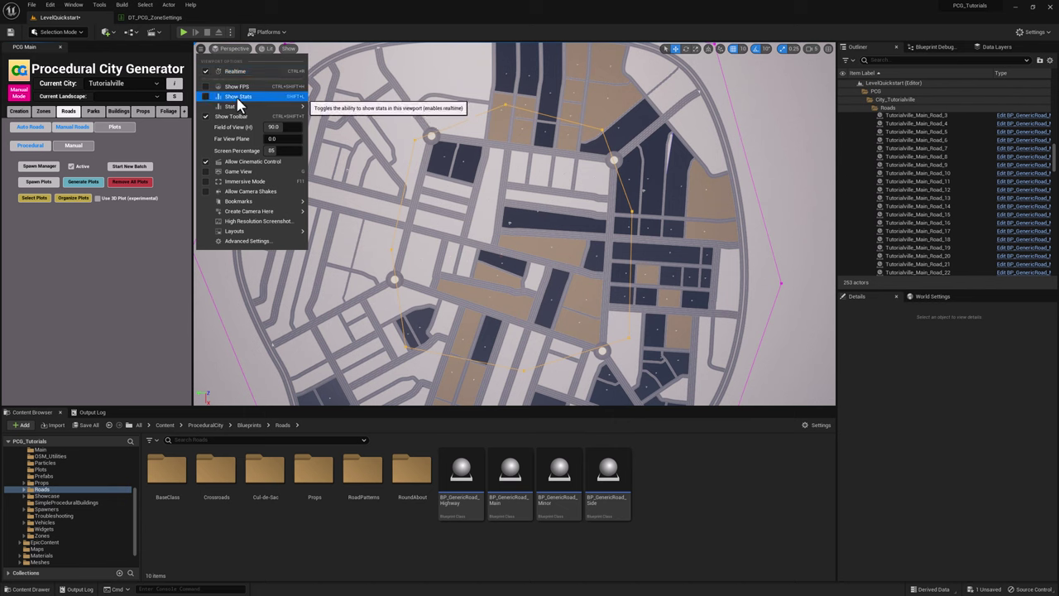
left_click(315, 18)
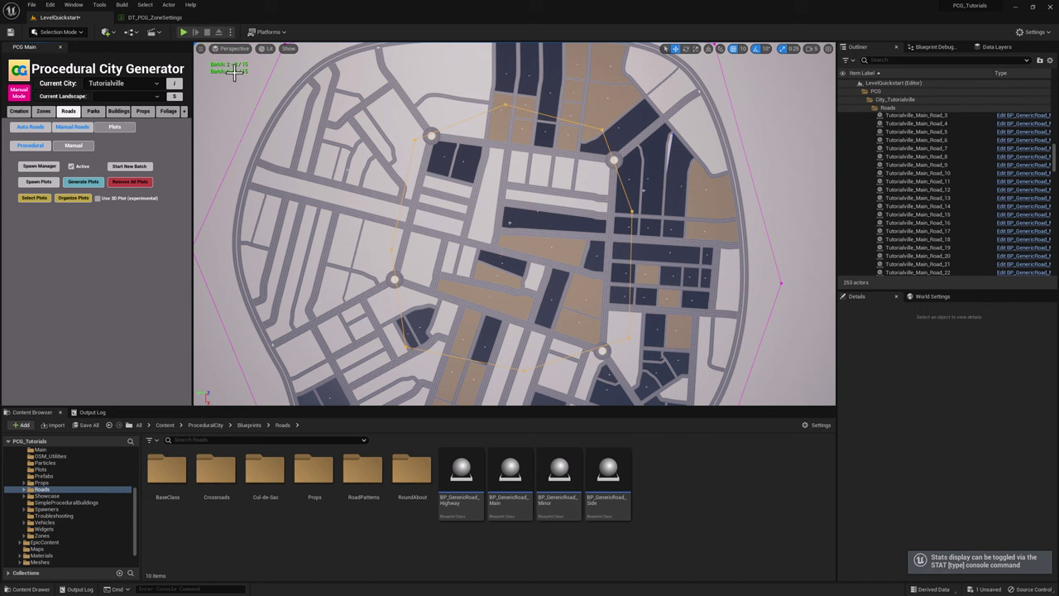
left_click(88, 183)
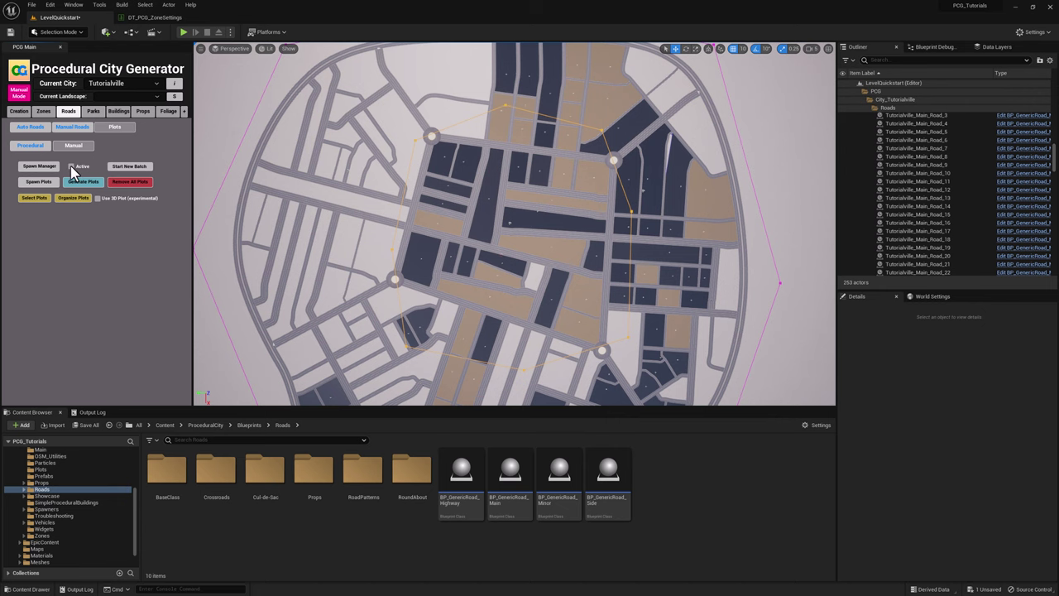
Locate the small central block still lacking a plot and set the plot manager back to active
right_click_drag(503, 265, 372, 191)
key("w")
key("s")
right_click_drag(520, 214, 555, 239)
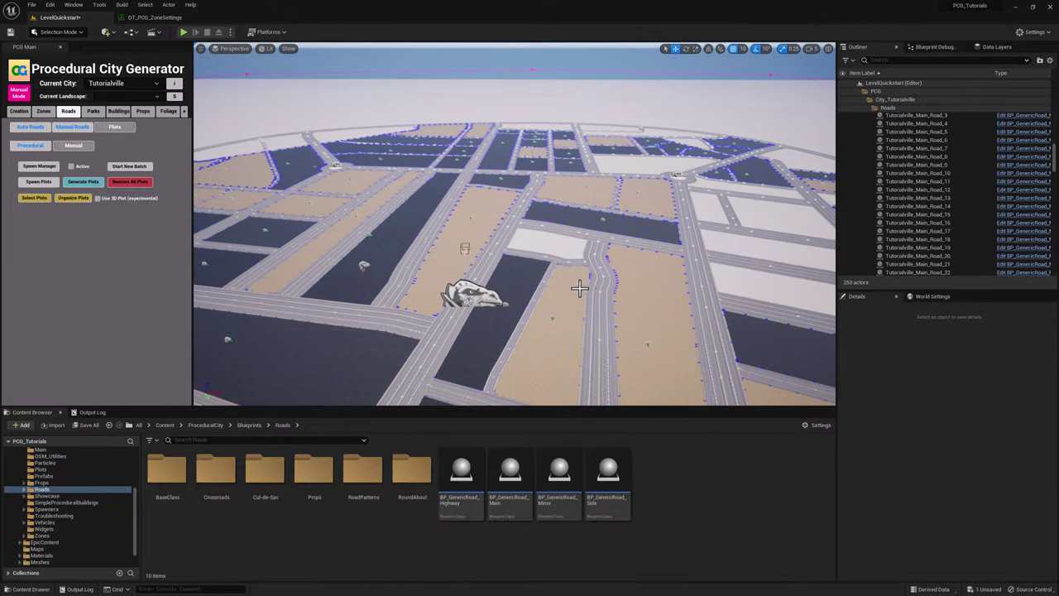
right_click_drag(579, 289, 495, 280)
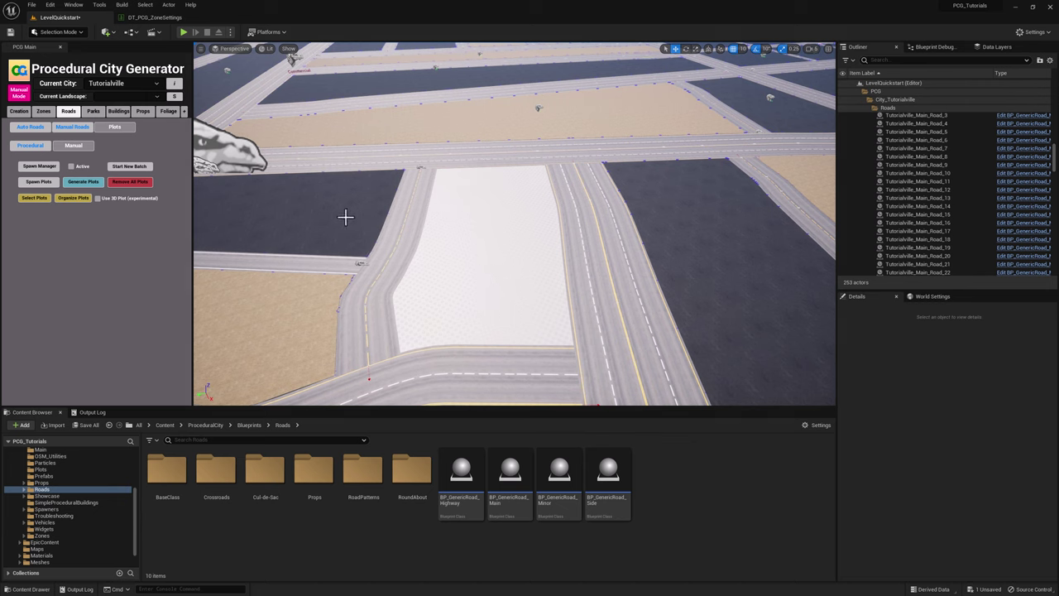
left_click(72, 166)
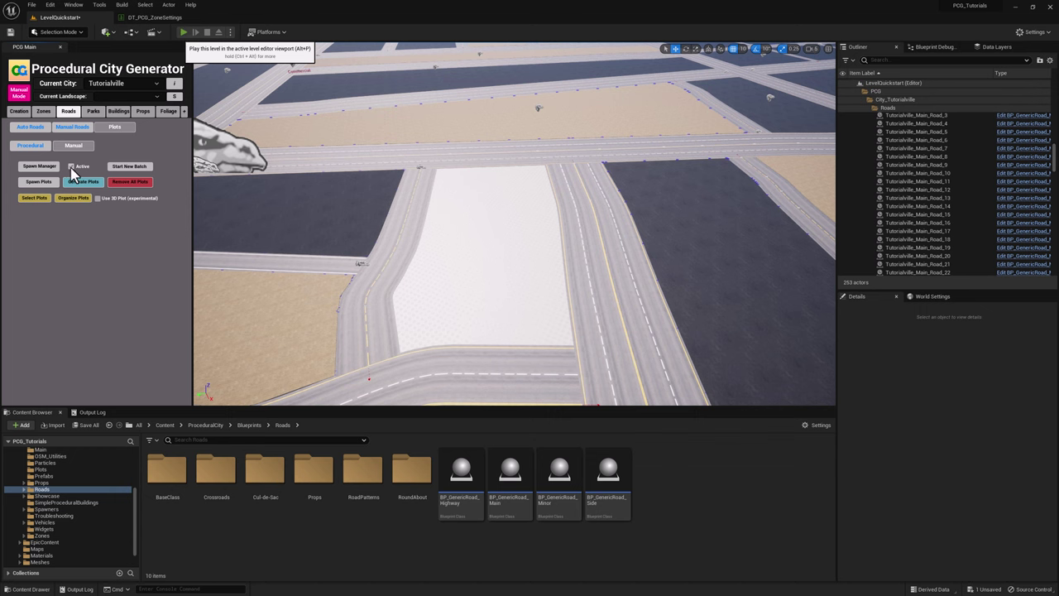
Check the empty block from above in a play preview of the level and stop the preview
scroll(470, 241, "down", 2)
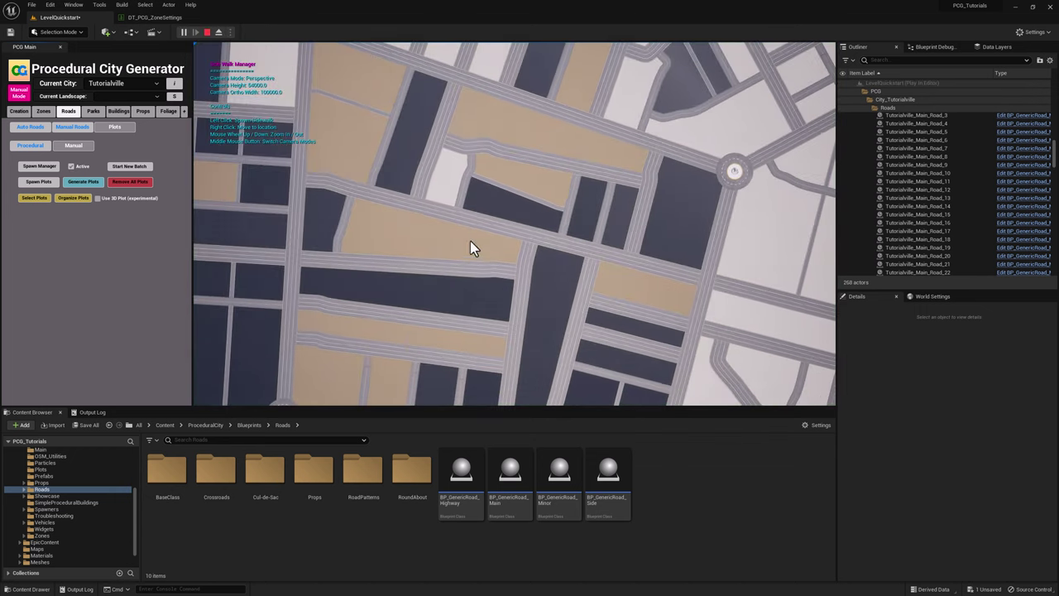
scroll(467, 240, "down", 1)
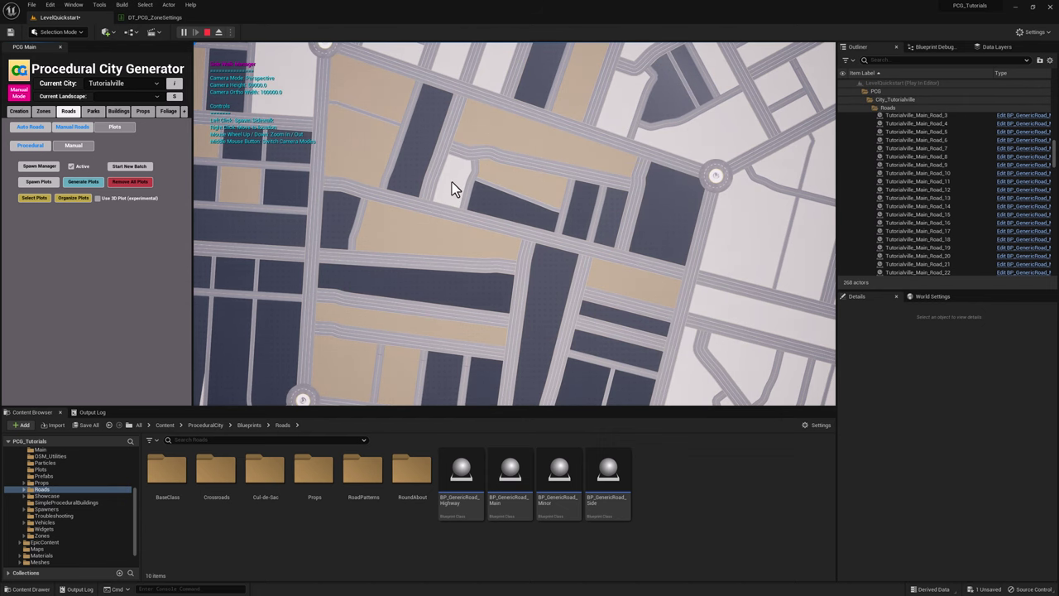
left_click(207, 32)
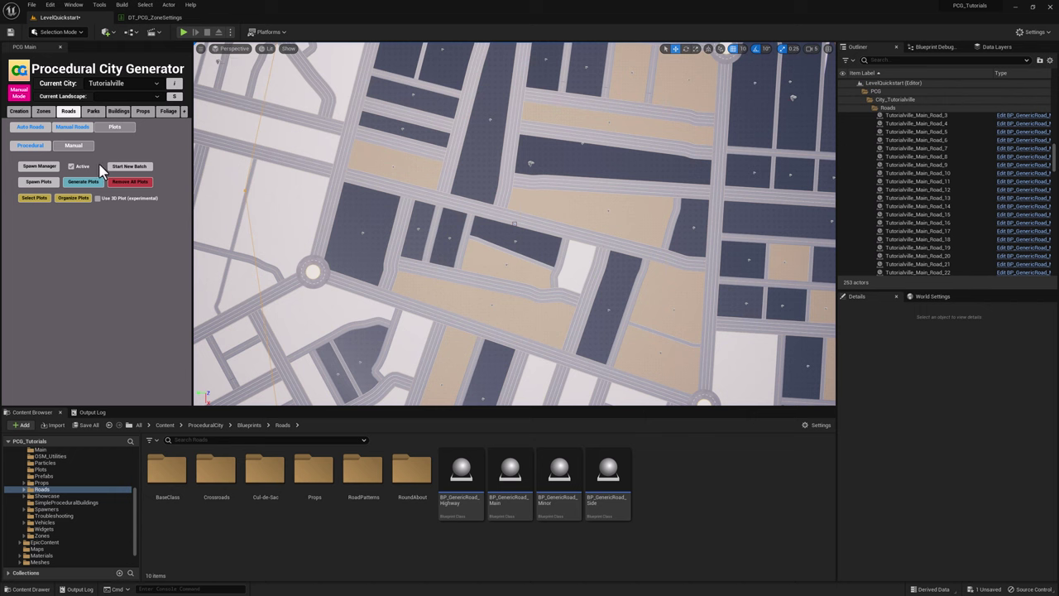
Spawn a plot actor for the unfilled white block between the roads and select it
left_click(39, 182)
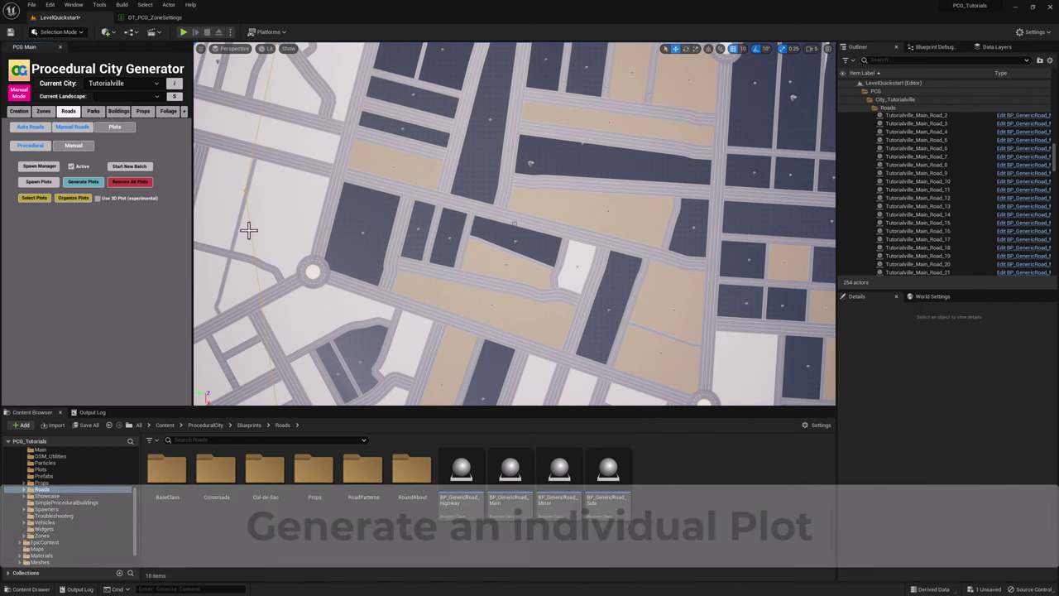
right_click_drag(248, 229, 515, 229)
scroll(508, 216, "up", 6)
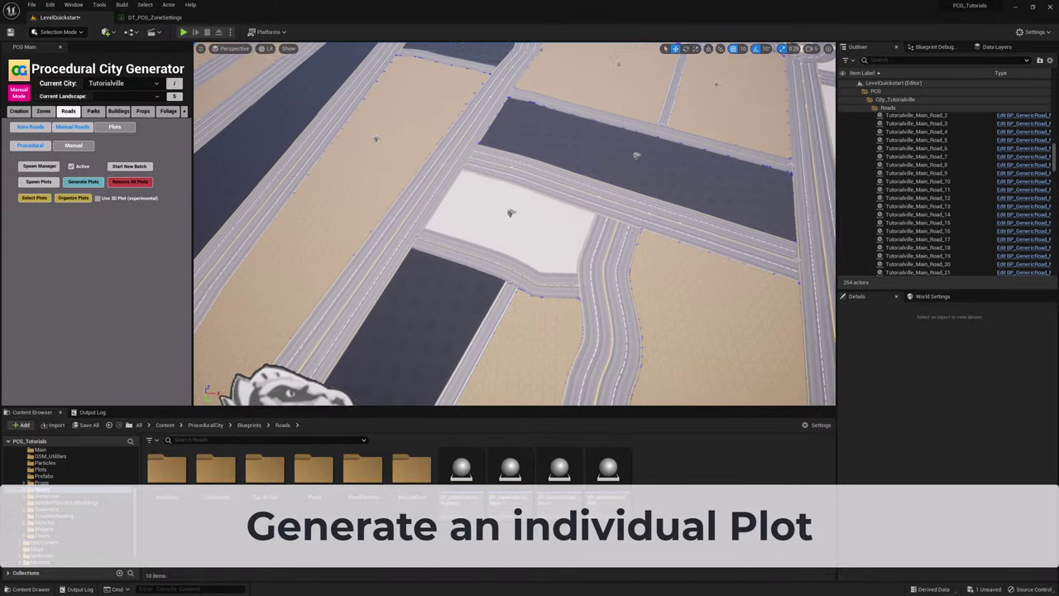
left_click(506, 216)
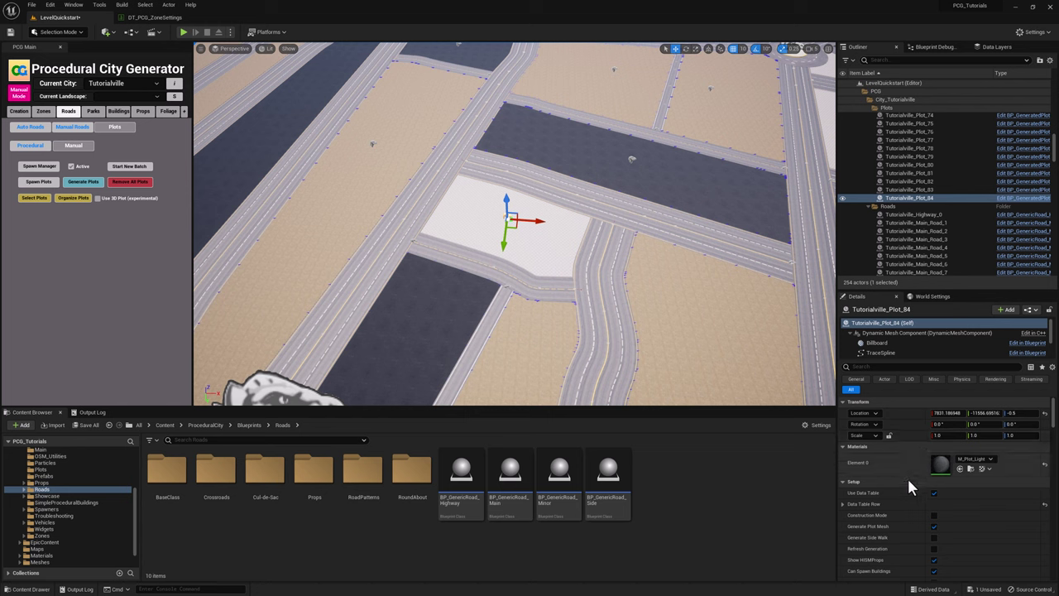
Run Trace Shape on the selected plot to outline the empty block along its surrounding roads
scroll(903, 478, "down", 2)
scroll(897, 479, "down", 10)
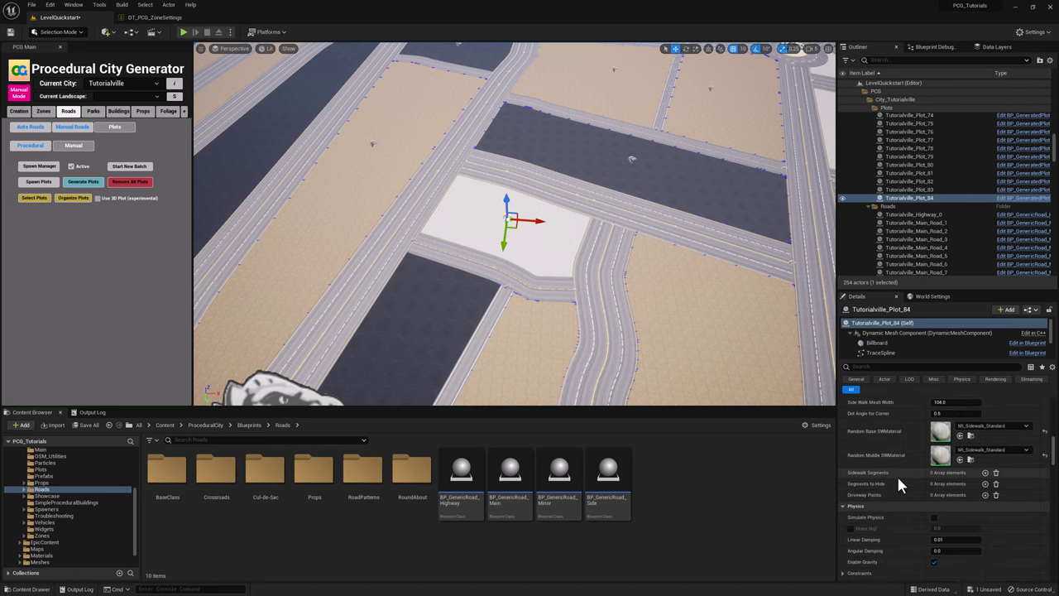
scroll(895, 473, "down", 15)
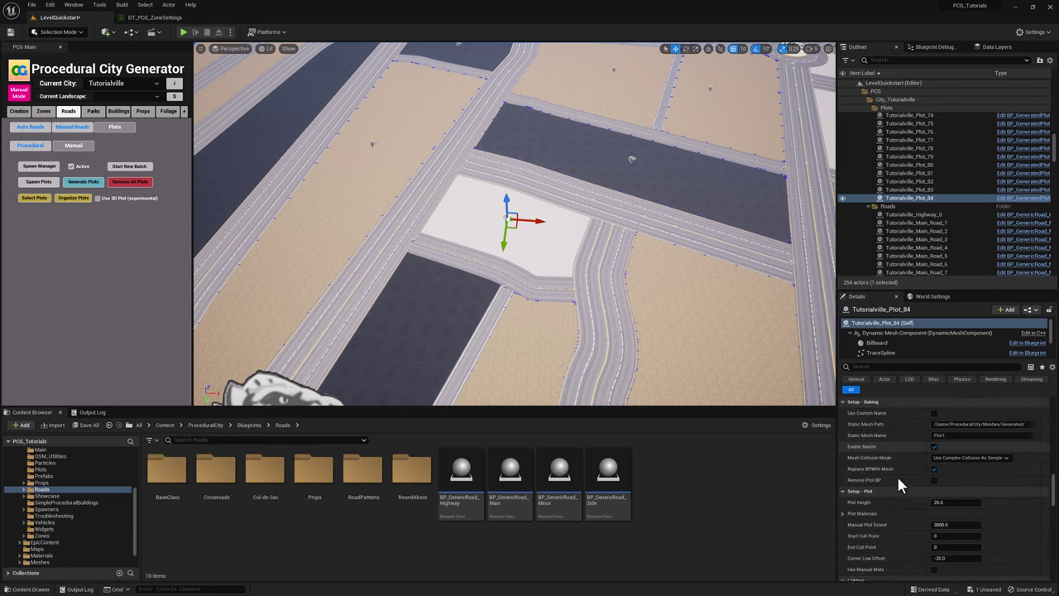
scroll(896, 473, "down", 10)
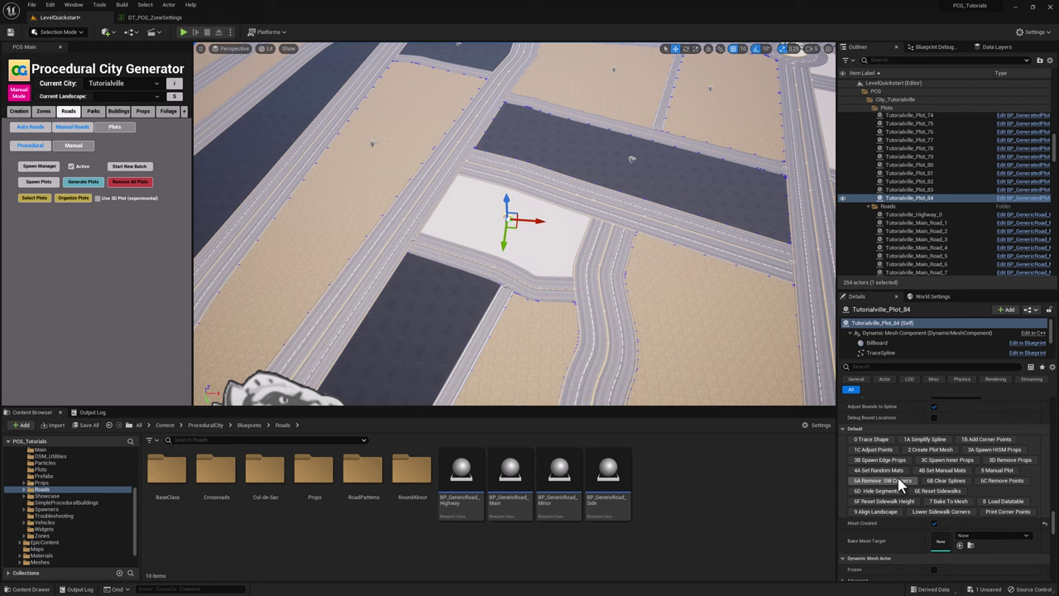
right_click_drag(577, 322, 695, 332)
left_click(865, 441)
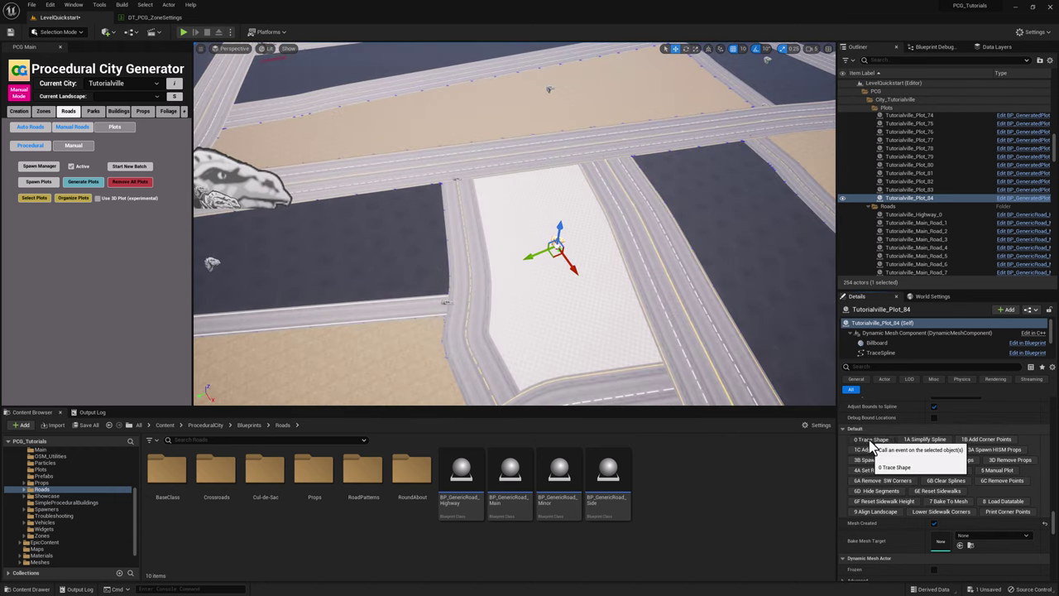
right_click_drag(554, 297, 534, 258)
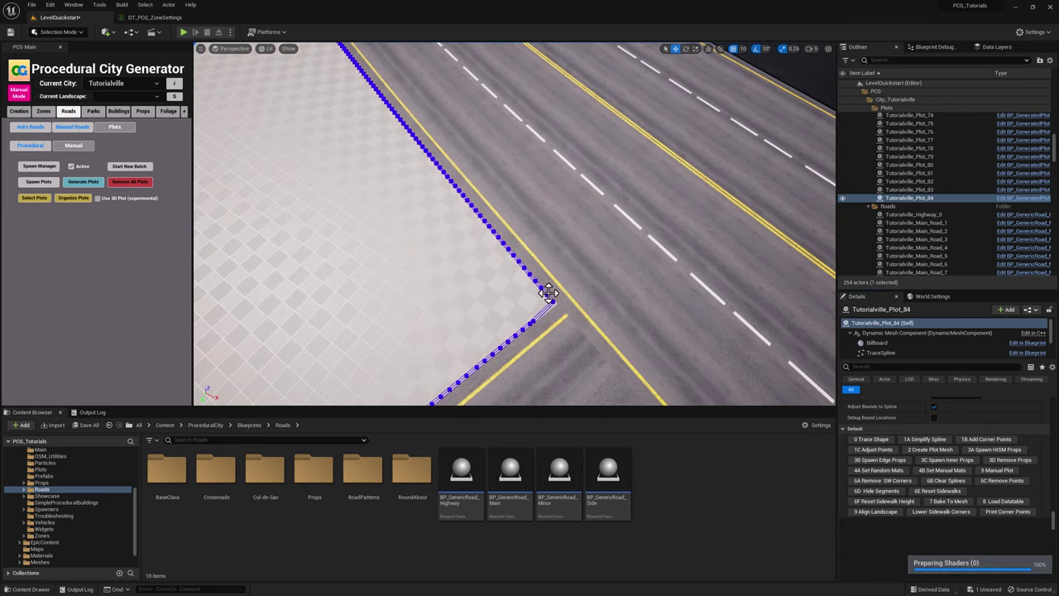
key("f")
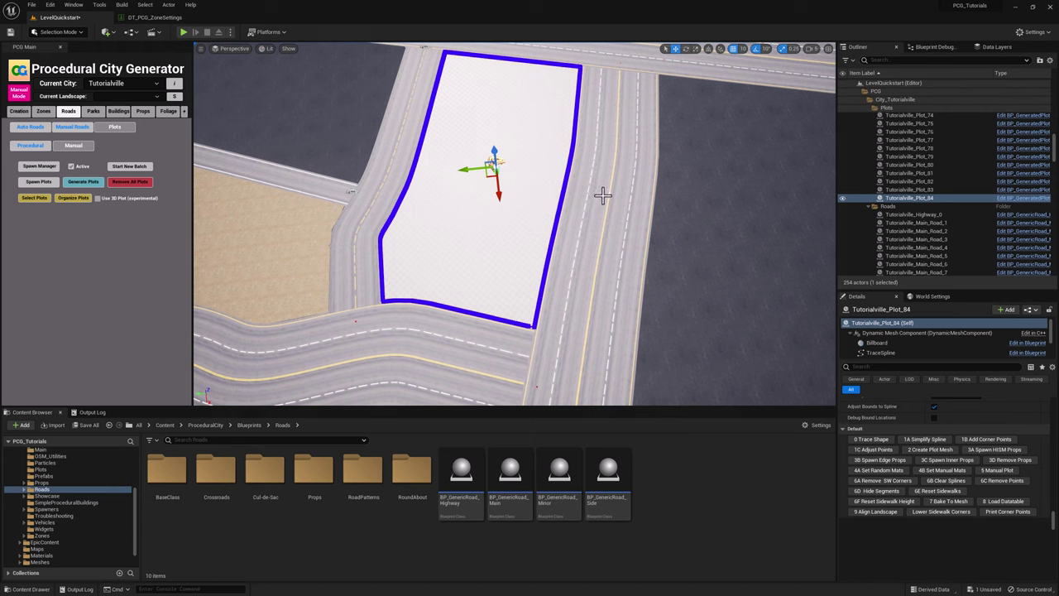
Build the plot from its traced outline with Simplify Spline, Adjust Points and Create Plot Mesh
left_click(925, 441)
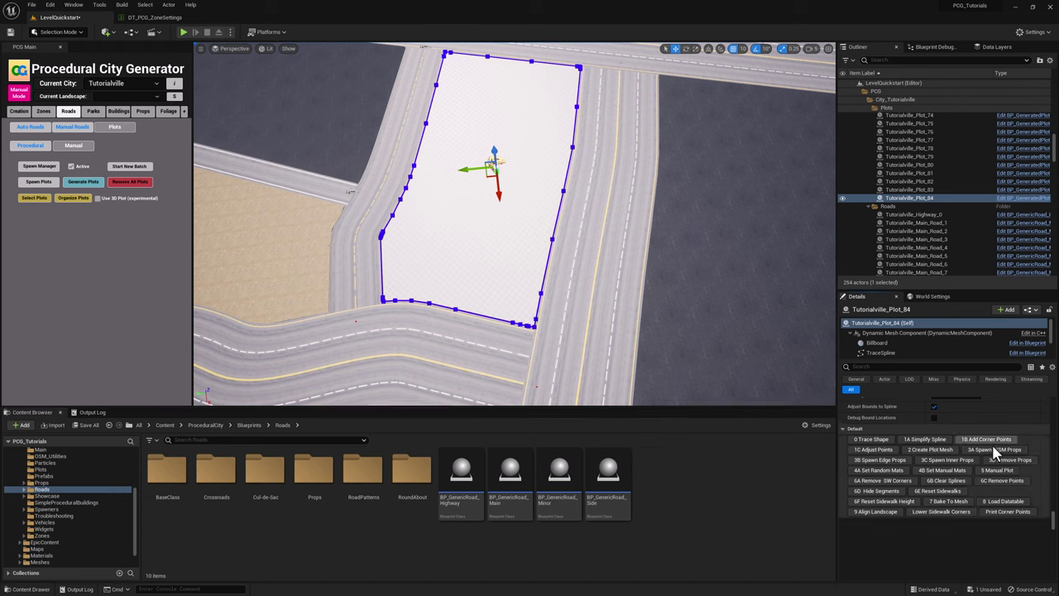
left_click(875, 452)
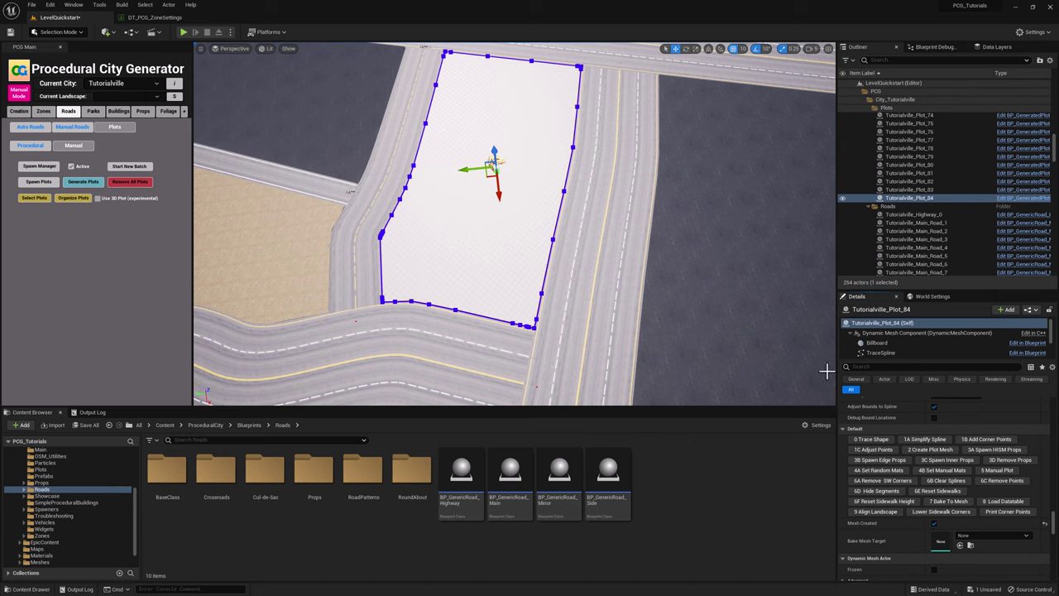
left_click(937, 455)
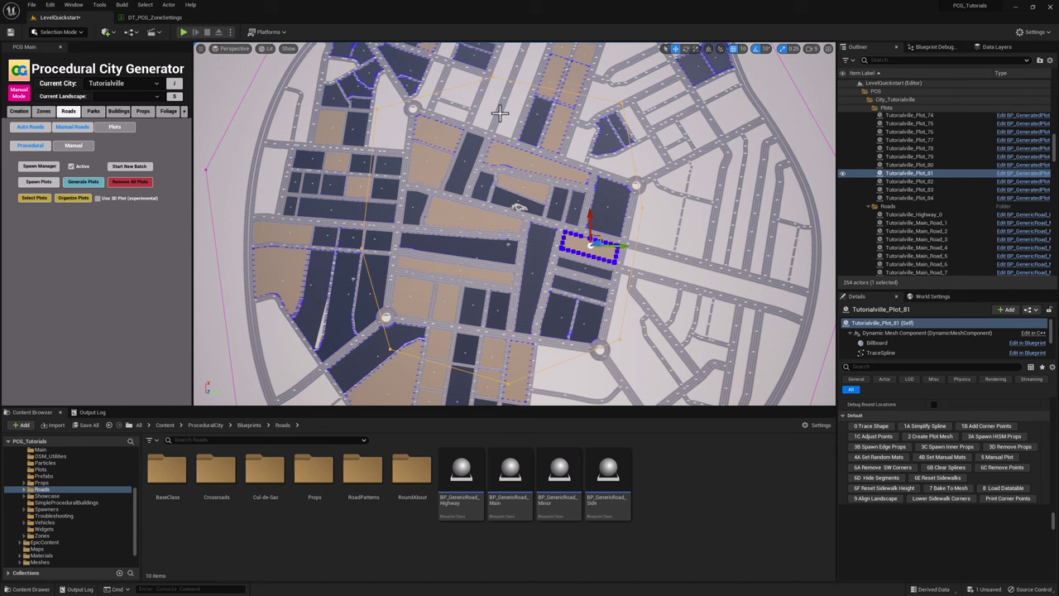
Disable Can Spawn Buildings on the long tan wedge-shaped plot in the city centre, Tutorialville_Plot_70, and deselect it
left_click(444, 217)
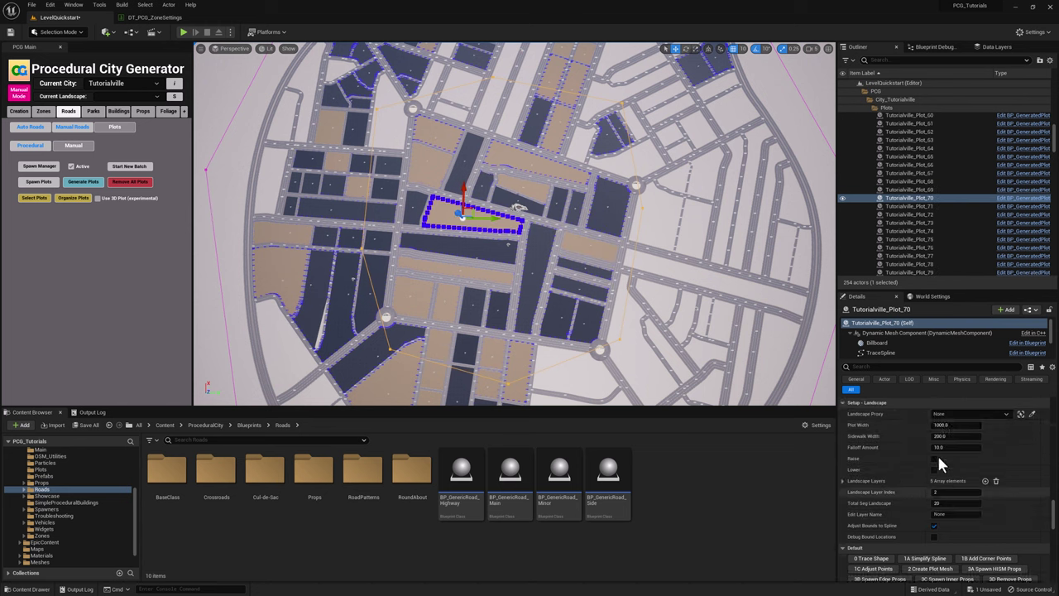
scroll(940, 461, "down", 6)
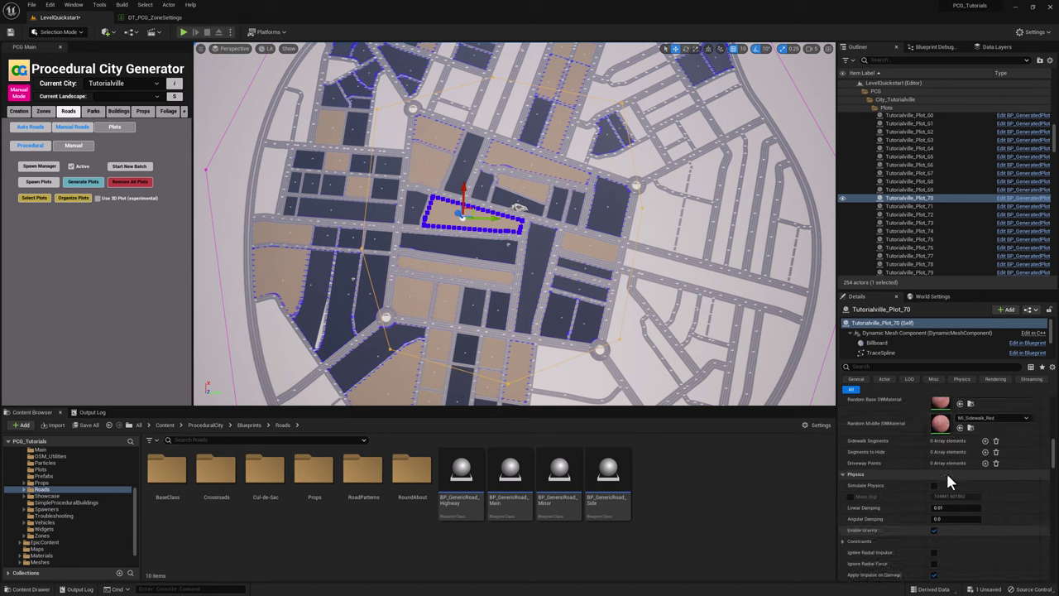
scroll(948, 478, "up", 10)
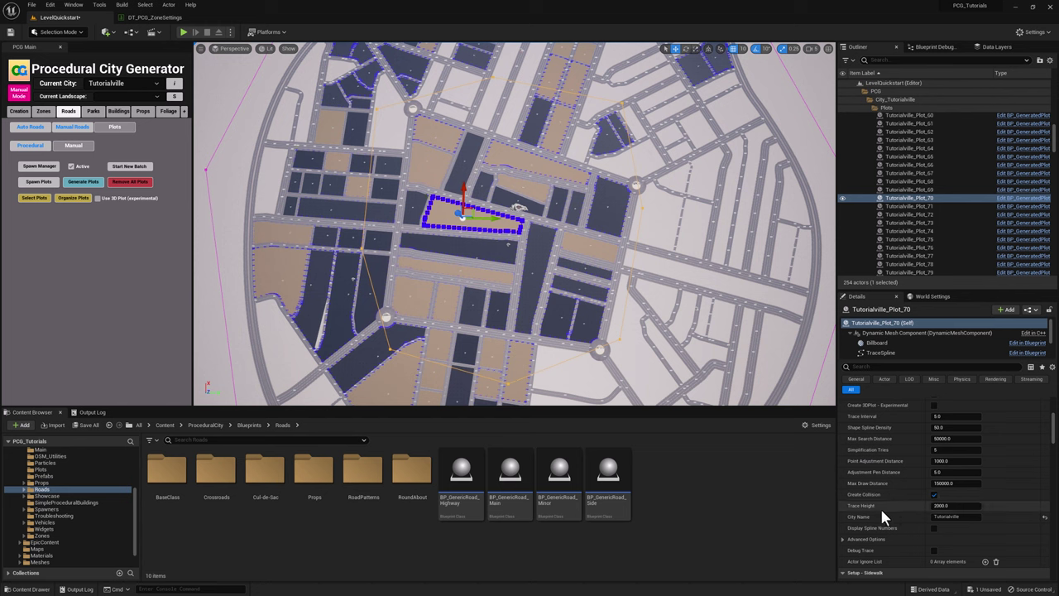
scroll(882, 511, "up", 2)
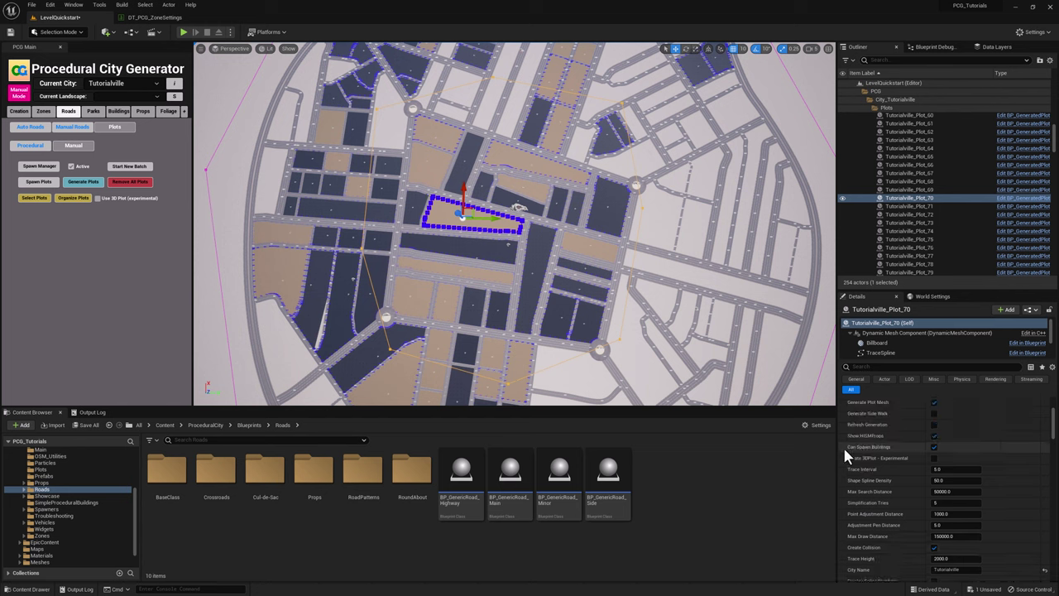
left_click(934, 448)
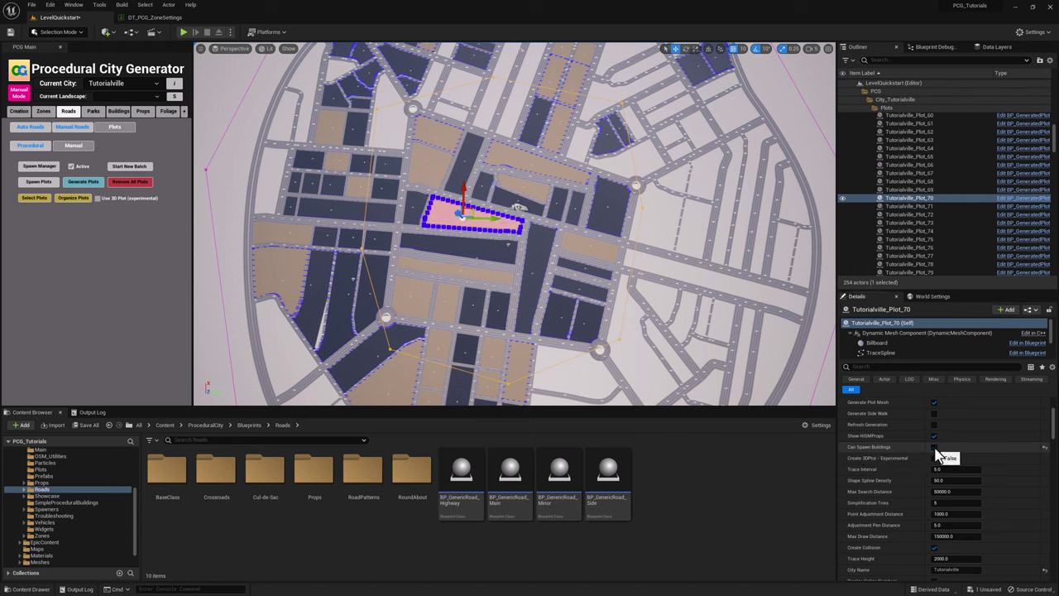
left_click(578, 238)
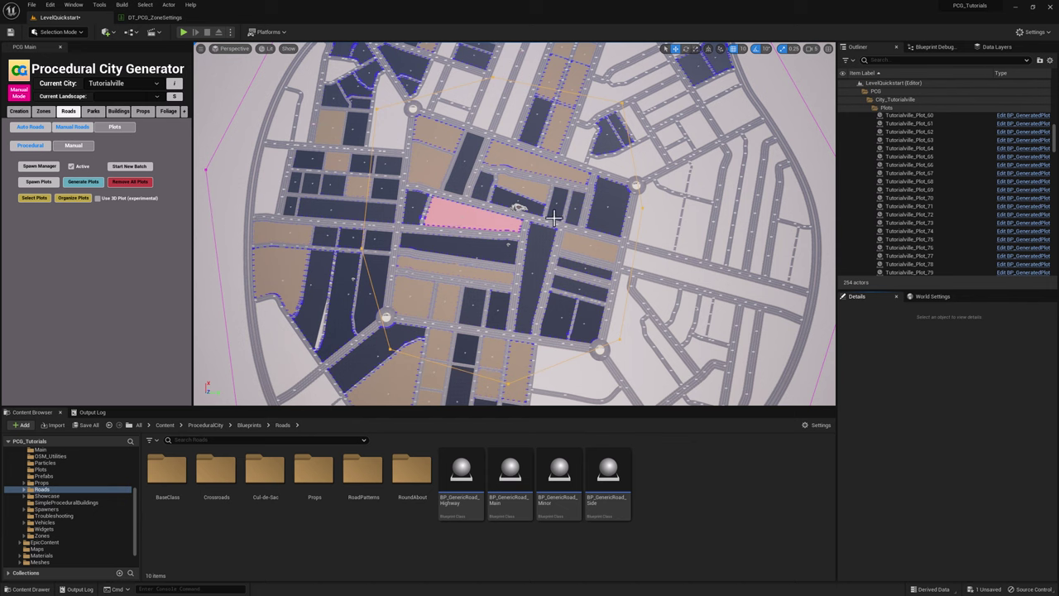
Disable Can Spawn Buildings on the dark plot near the roundabout, Tutorialville_Plot_62, and deselect it
left_click(555, 310)
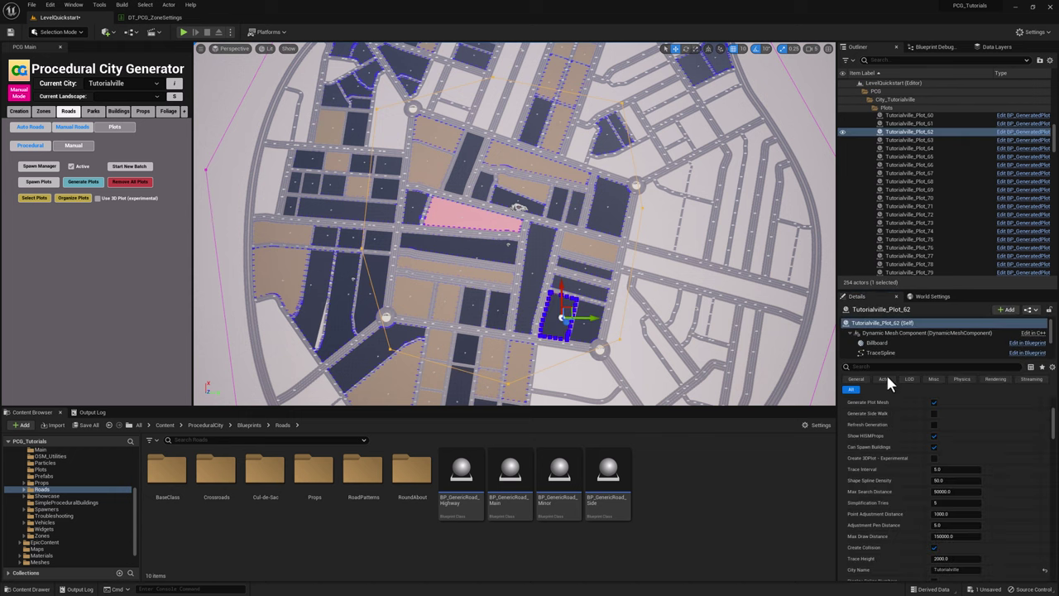
left_click(934, 448)
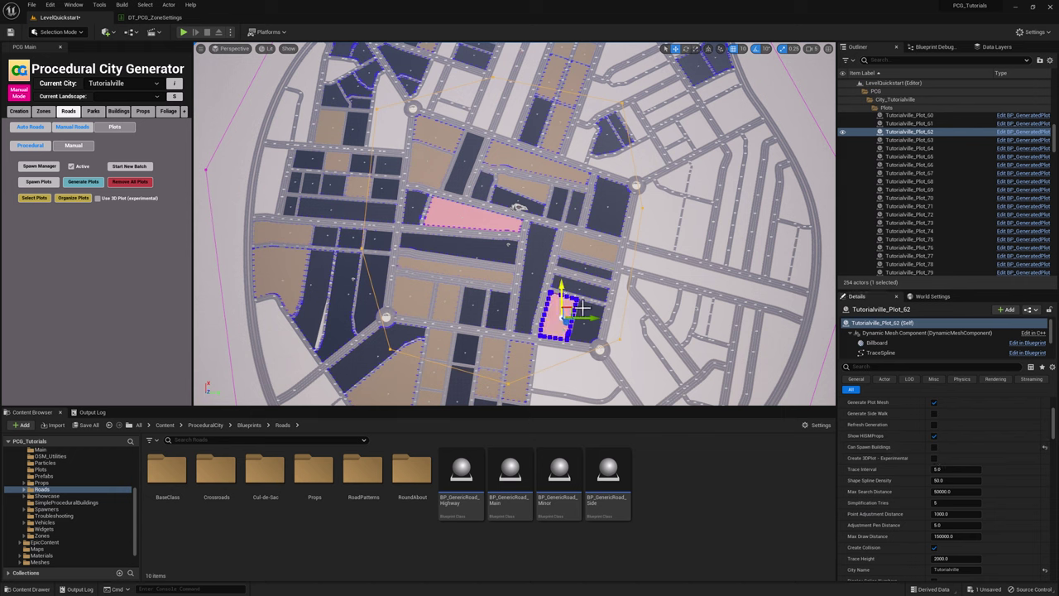
key("Escape")
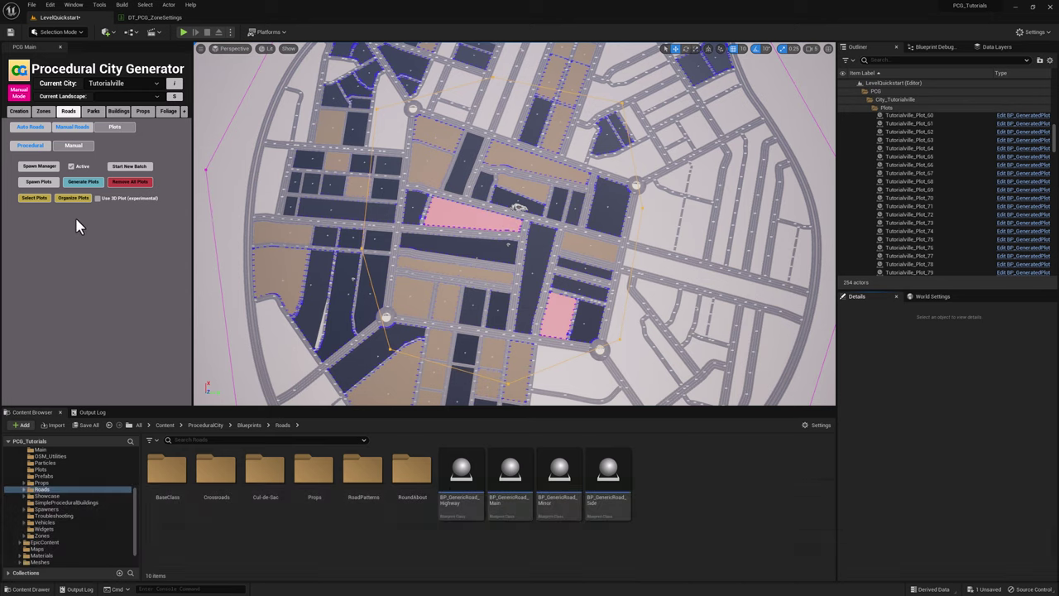
Select all plots of the city at once and clear the selection
left_click(35, 201)
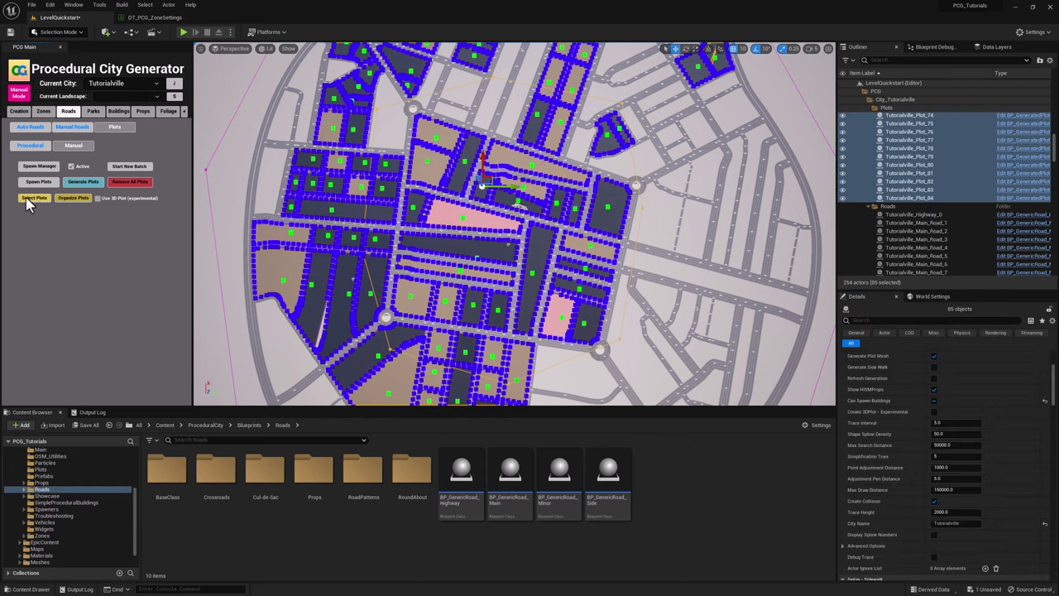
key("Escape")
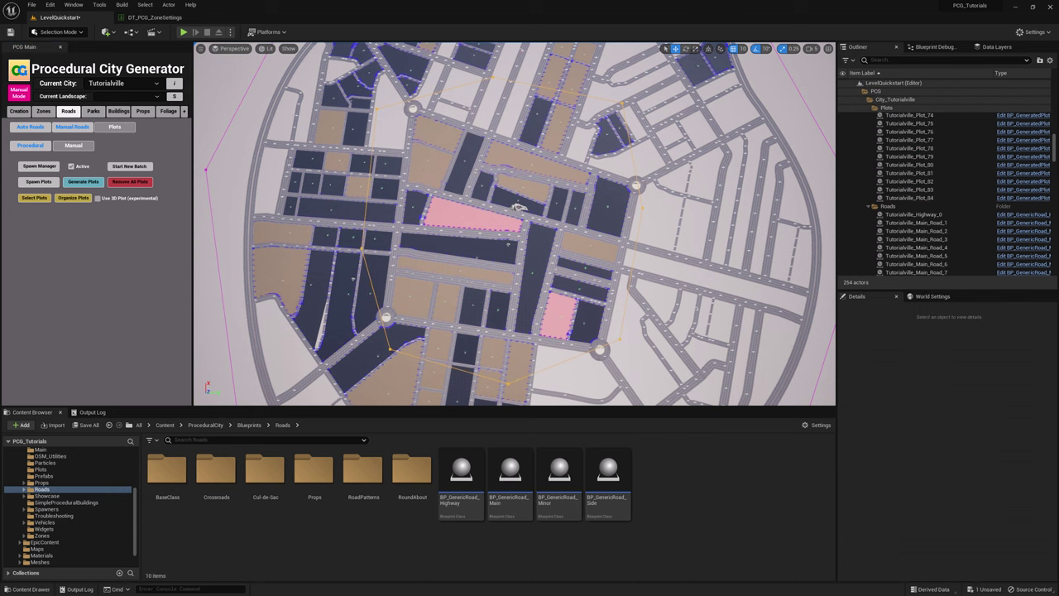
Enable Generate Side Walk on the three adjacent plots Tutorialville_Plot_19, Plot_20 and Plot_68 together and inspect their edges
left_click(429, 159)
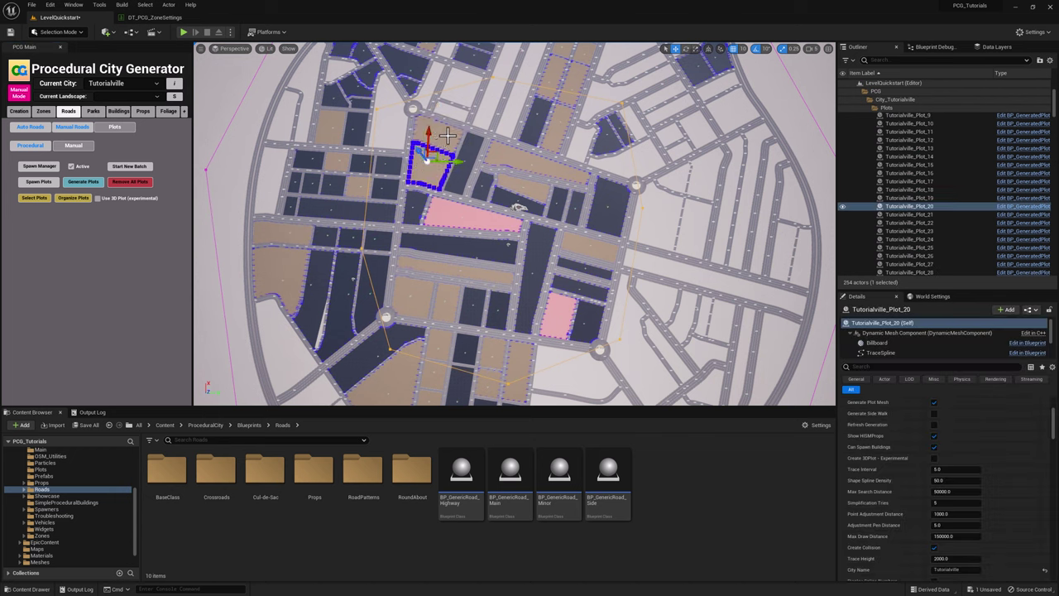
left_click(443, 137)
left_click(460, 161, "ctrl")
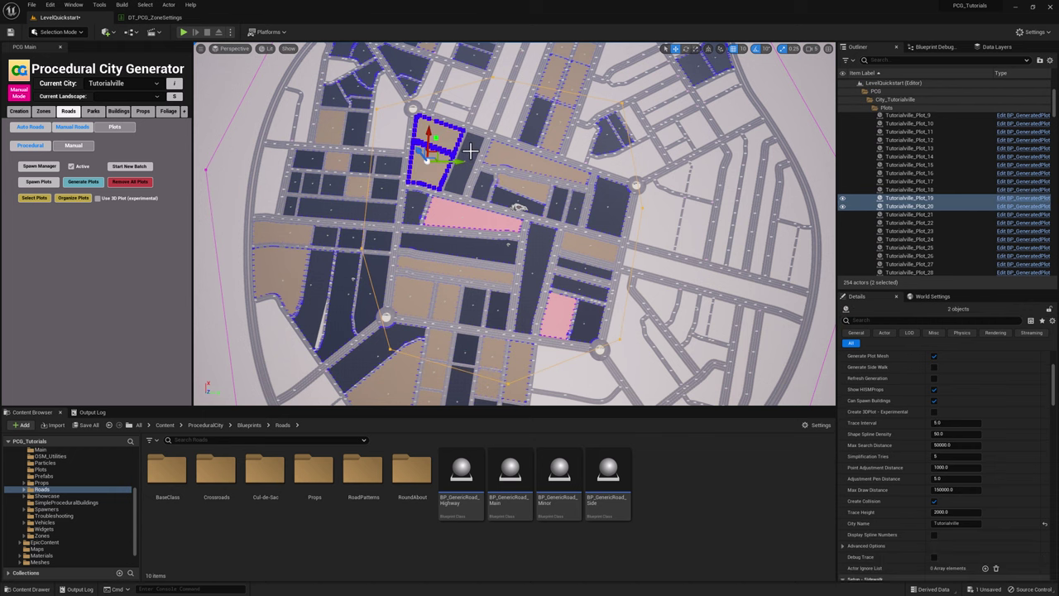
left_click(469, 159, "ctrl")
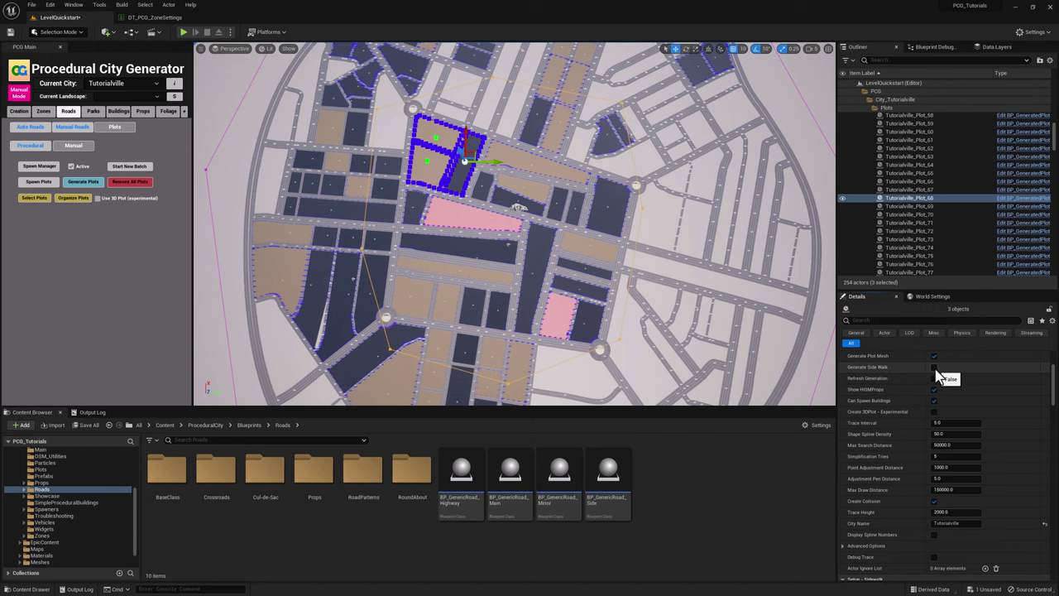
right_click_drag(627, 232, 584, 177)
key("Escape")
key("w")
scroll(609, 229, "up", 3)
left_click(608, 216)
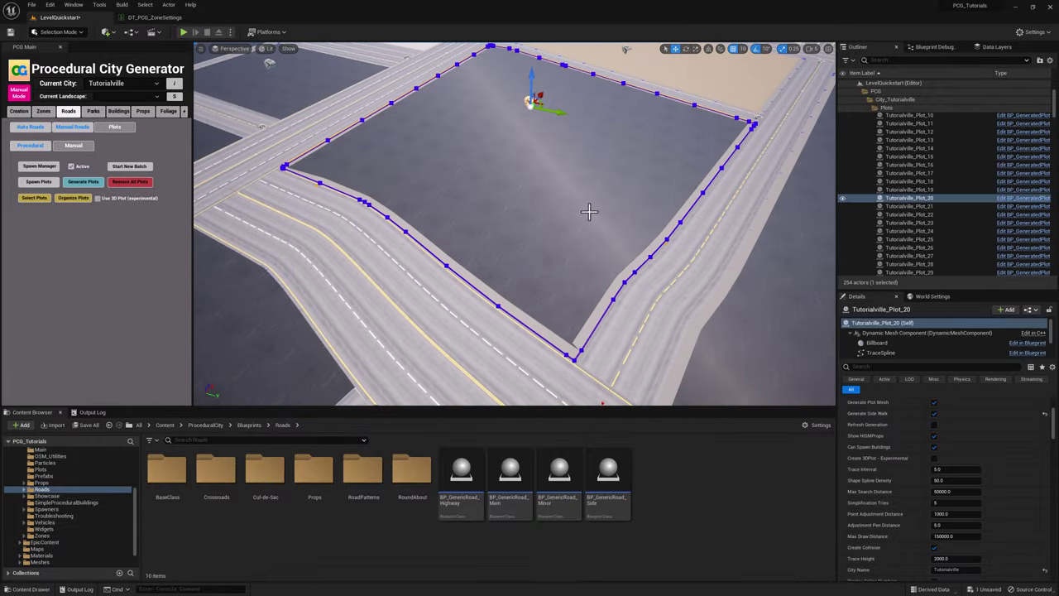
scroll(588, 213, "up", 3)
scroll(514, 223, "up", 10)
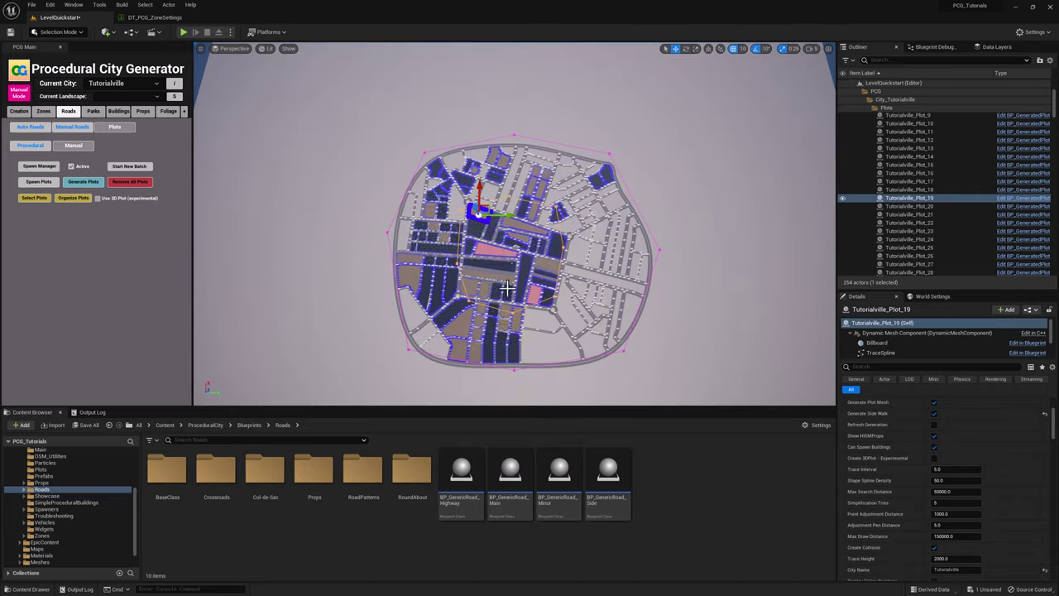
Reposition the sharp corner spline point of Tutorialville_Plot_6 at the junction beside the curved road
right_click_drag(507, 288, 465, 312)
key("w")
scroll(639, 215, "up", 8)
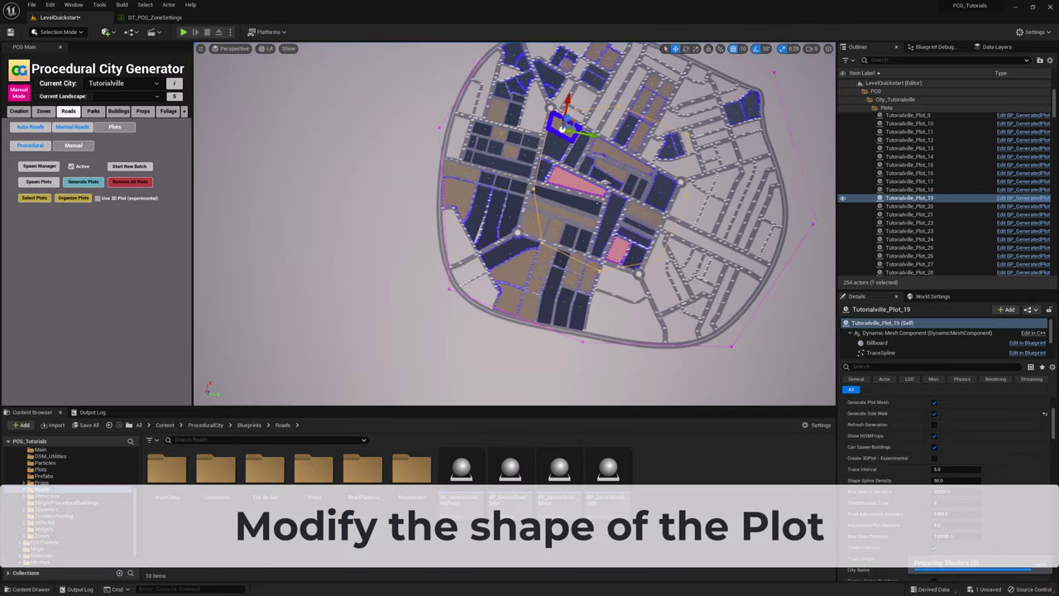
key("w")
right_click_drag(515, 223, 406, 220)
left_click(571, 201)
right_click_drag(570, 204, 530, 217)
key("w")
right_click_drag(534, 147, 410, 157)
key("w")
left_click(473, 268)
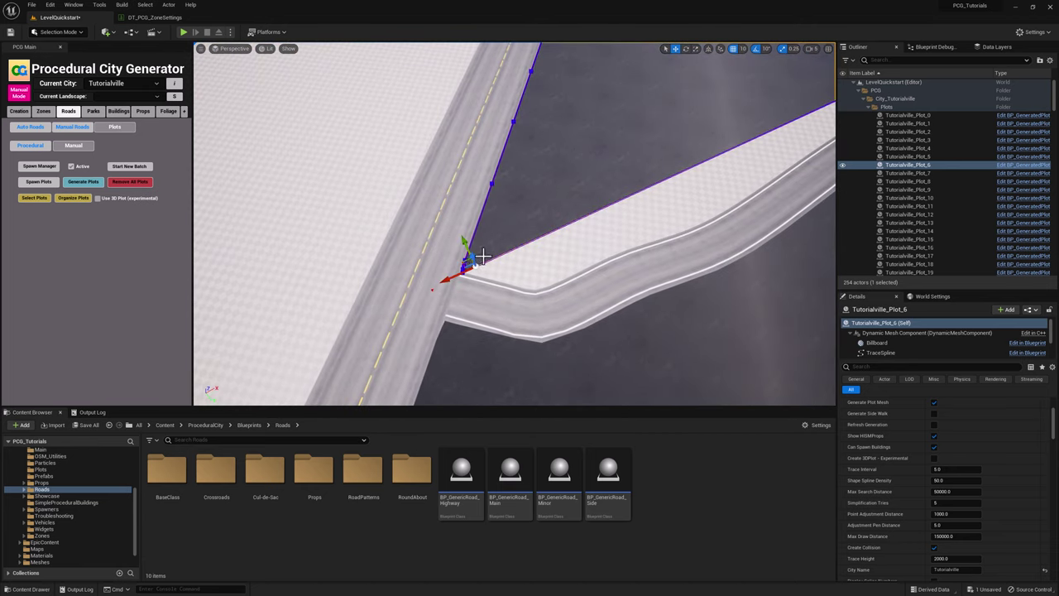
mouse_move(485, 256)
right_mouse_down()
mouse_move(459, 273)
mouse_move(473, 257)
right_mouse_up()
key("w")
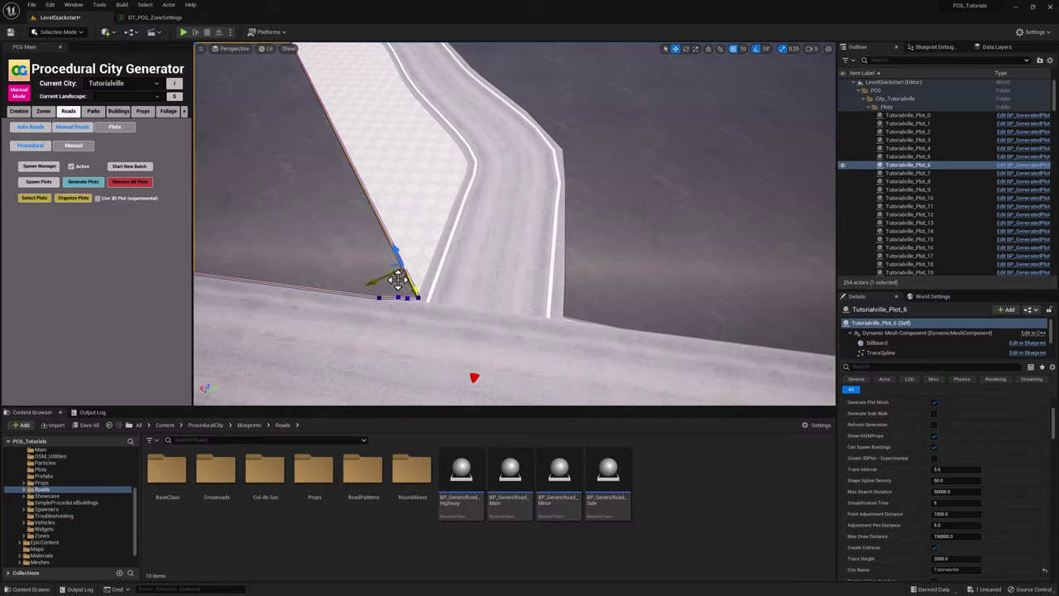
left_click_drag(402, 280, 462, 172)
right_click_drag(462, 192, 314, 215)
key("d")
right_click_drag(380, 185, 521, 224)
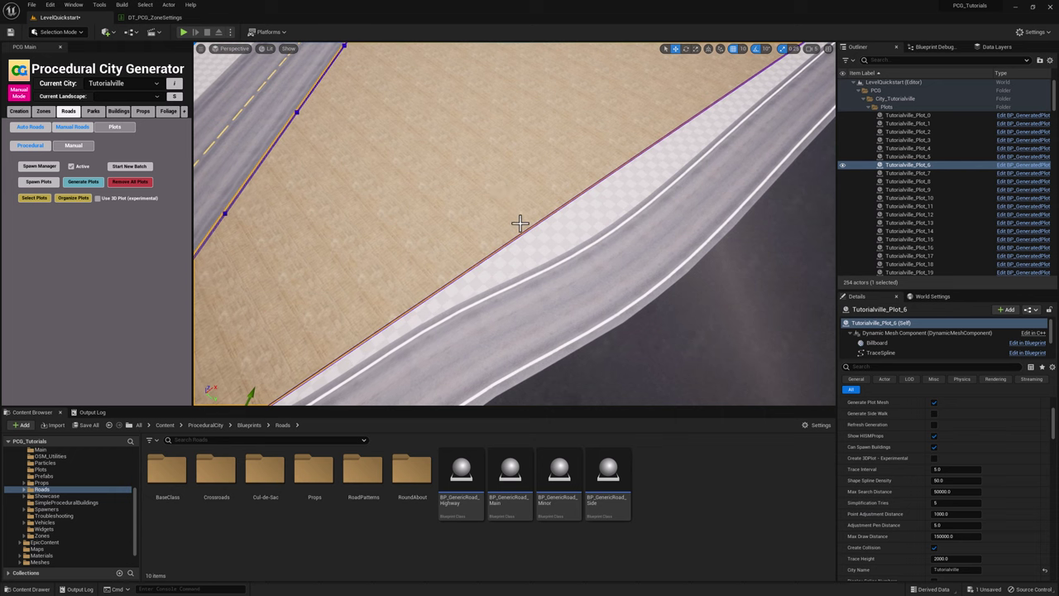
Add spline points along the long straight edge of Tutorialville_Plot_6 and move one against the bend of the curved road
right_click(525, 245)
left_click(547, 253)
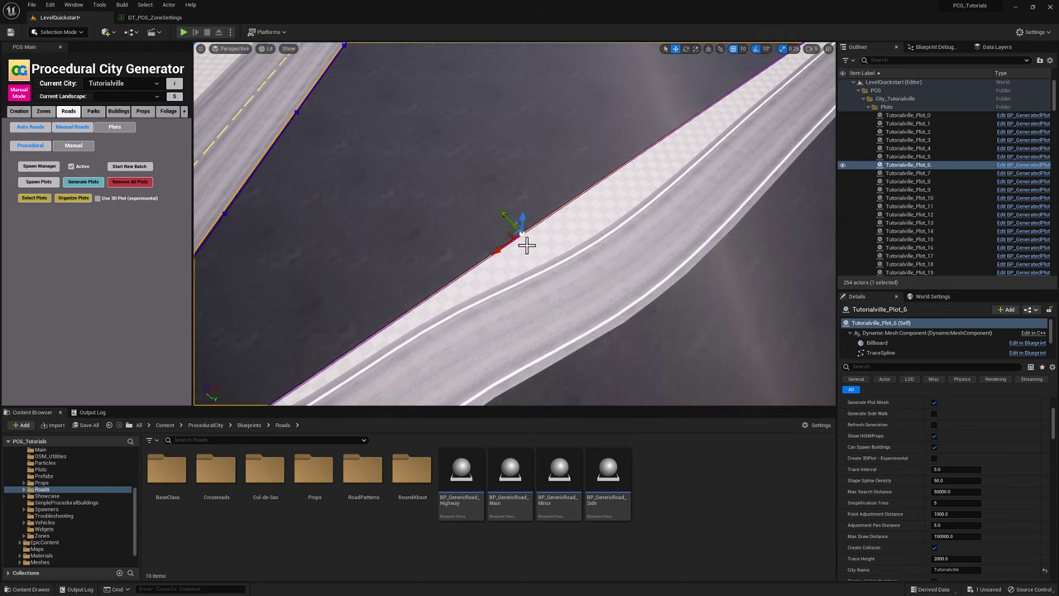
right_click_drag(519, 232, 464, 233)
left_click(814, 49)
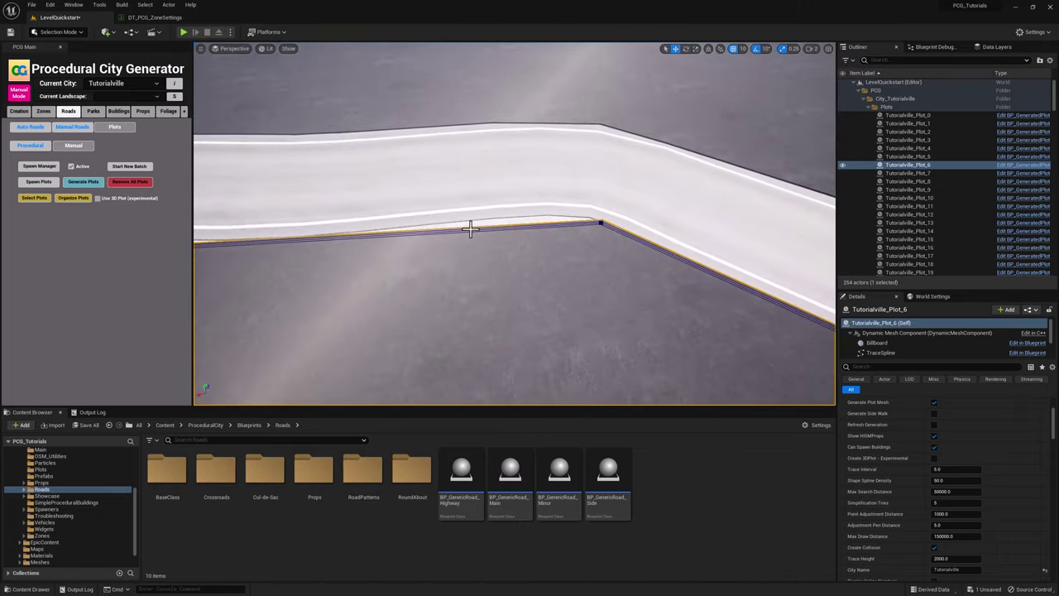
right_click(463, 232)
left_click(479, 245)
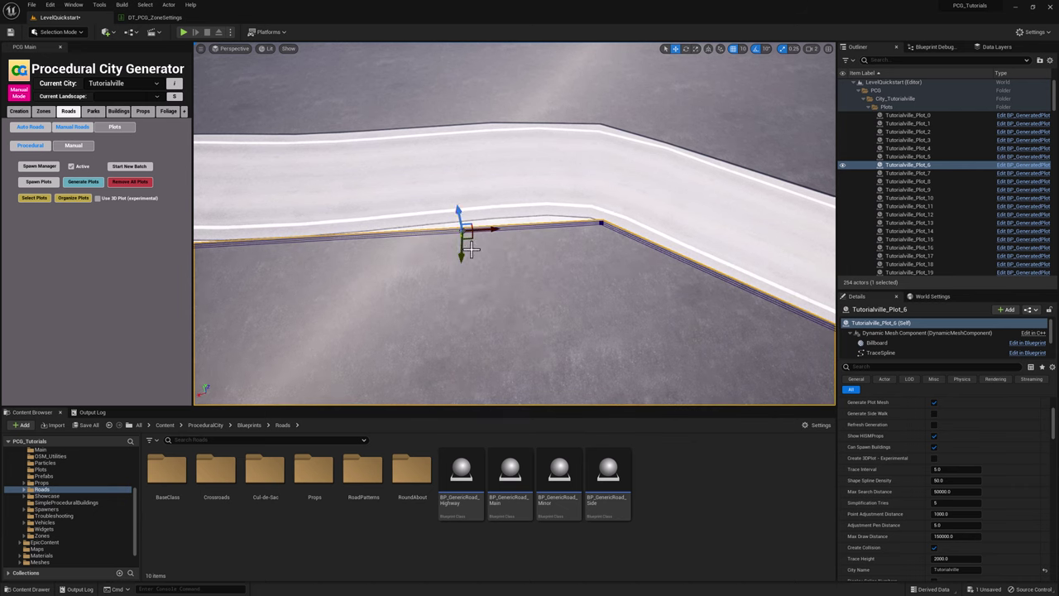
left_click_drag(466, 240, 556, 224)
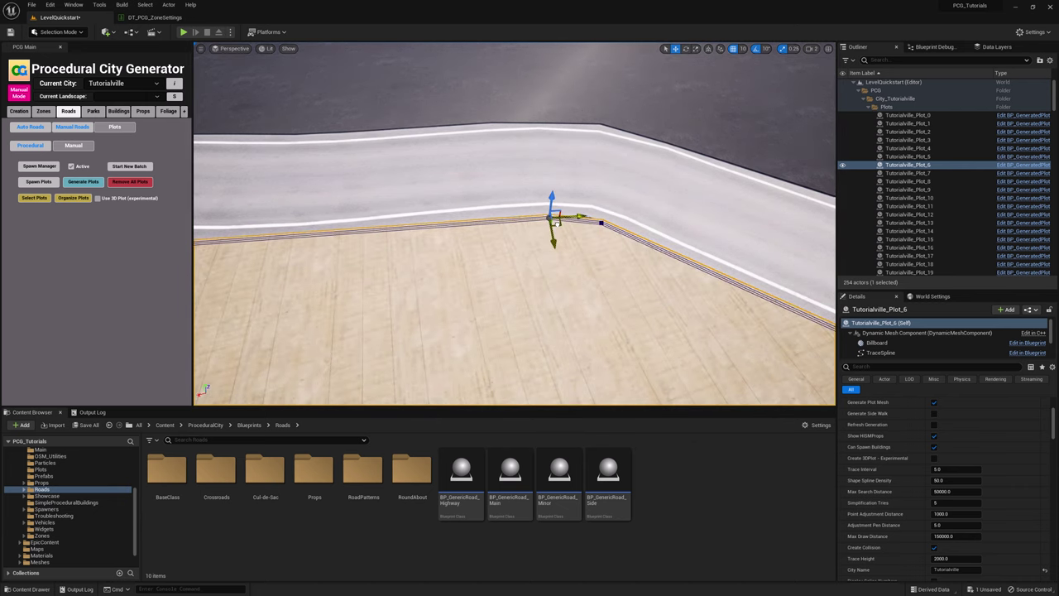
Reposition a neighbouring spline point of Tutorialville_Plot_6 and fit another added point to the next stretch of the curved road
right_click_drag(557, 224, 307, 187)
left_click(520, 287)
left_click_drag(531, 292, 517, 271)
left_click(532, 291)
right_click_drag(518, 271, 413, 240)
right_click(424, 324)
left_click(438, 343)
left_click_drag(429, 332, 574, 303)
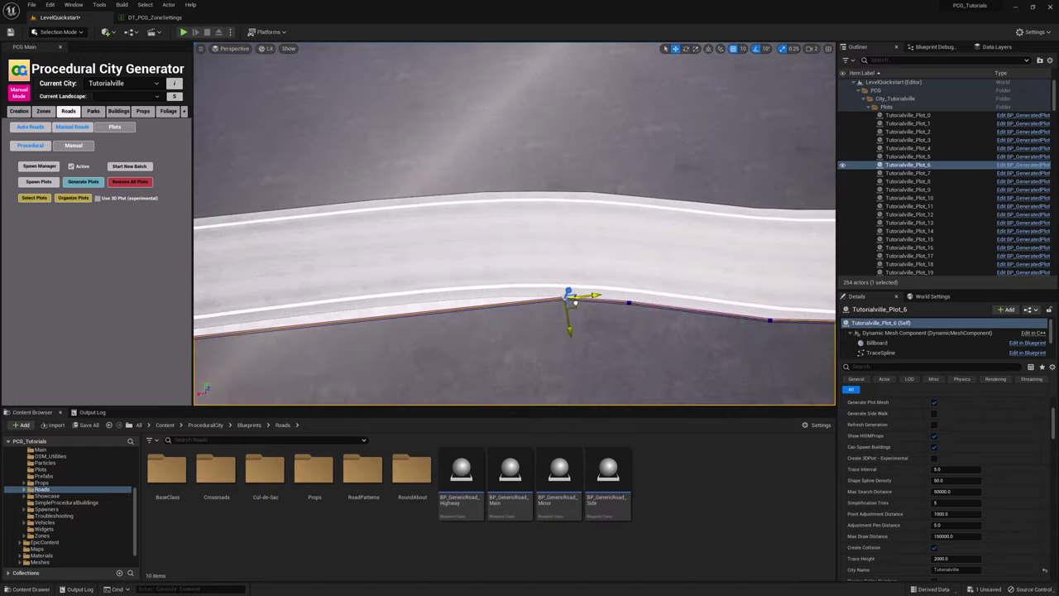
Insert one more spline point in the remaining gap between Tutorialville_Plot_6 and the road, align it to the road edge and deselect the plot
right_click(418, 316)
left_click(430, 336)
left_click_drag(425, 326, 453, 309)
key("Escape")
right_click_drag(453, 309, 524, 282)
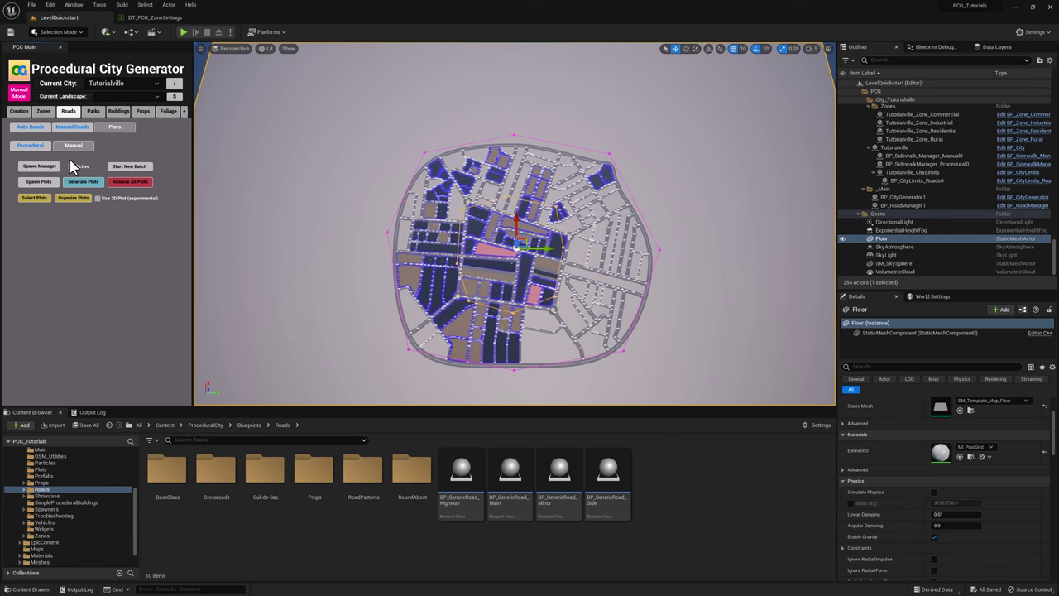
Select all Main Roads in the automatic road settings and check that Show Stats is enabled for the viewport
left_click(30, 128)
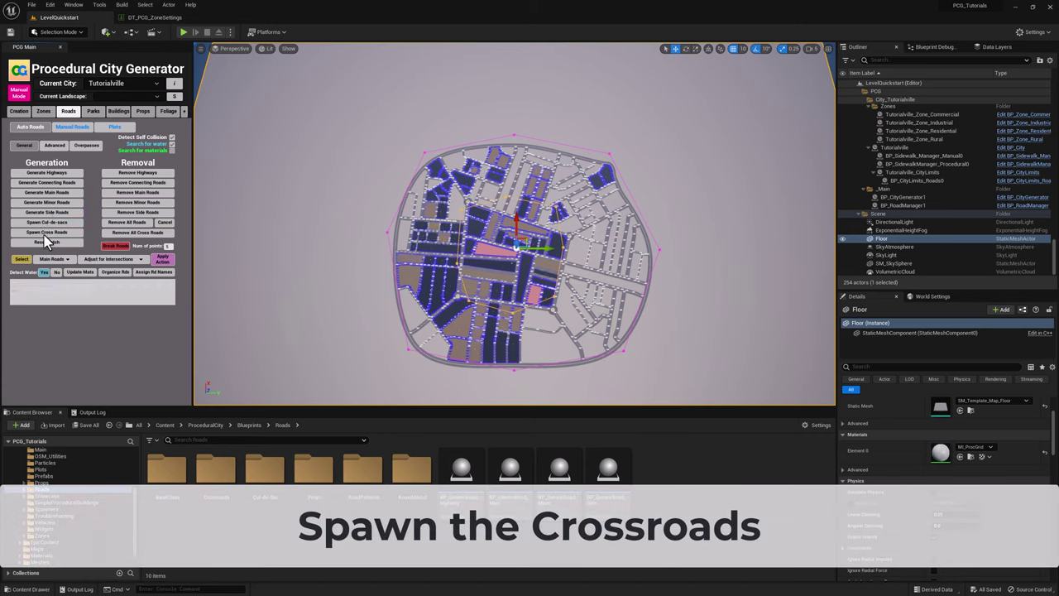
left_click(45, 234)
left_click(21, 259)
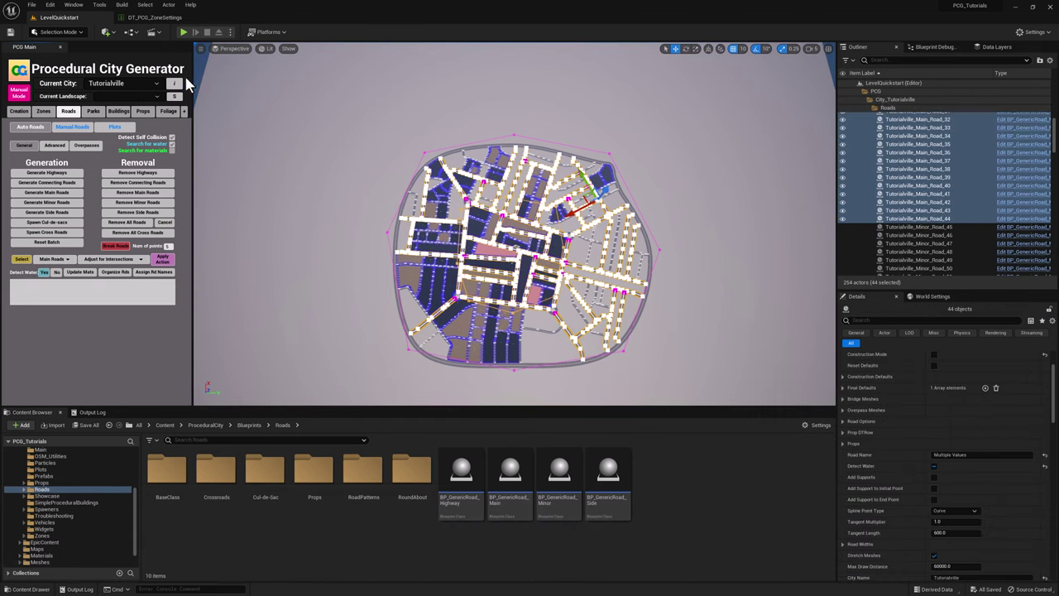
left_click(200, 48)
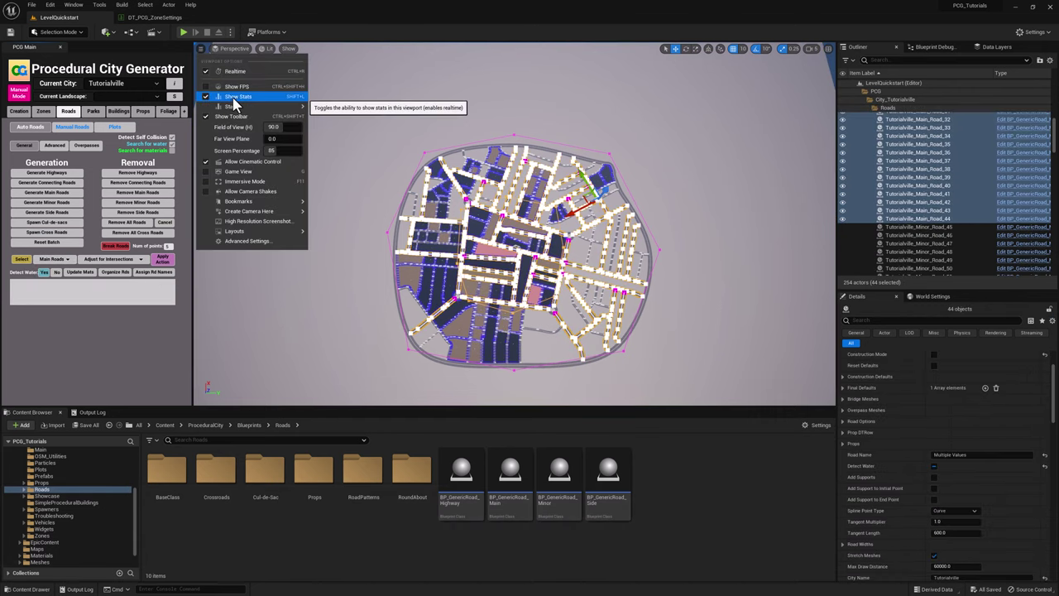
left_click(266, 48)
left_click(283, 6)
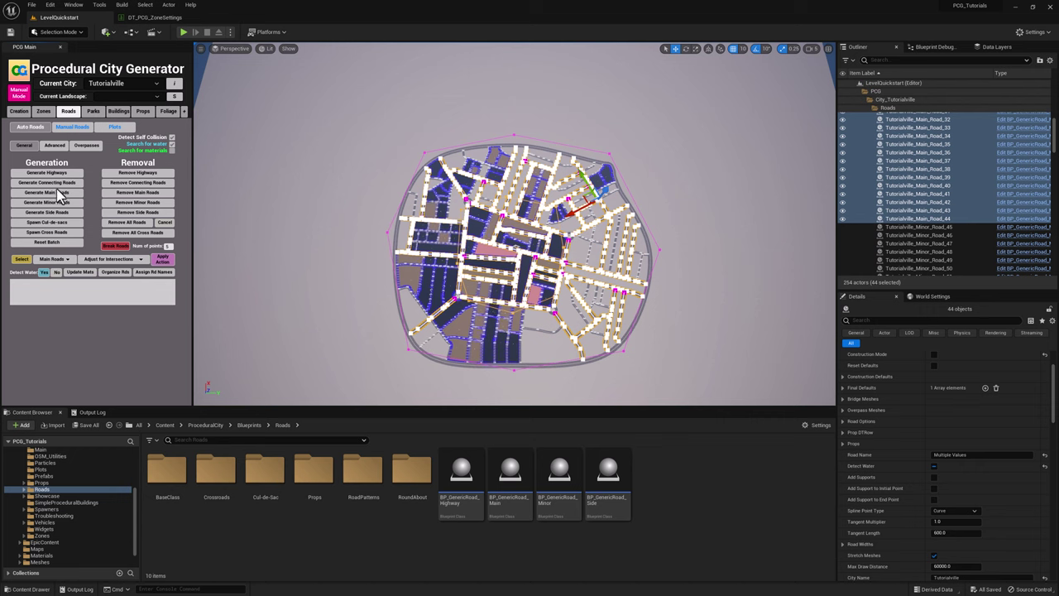
Spawn the crossroads for the selected main roads
left_click(51, 235)
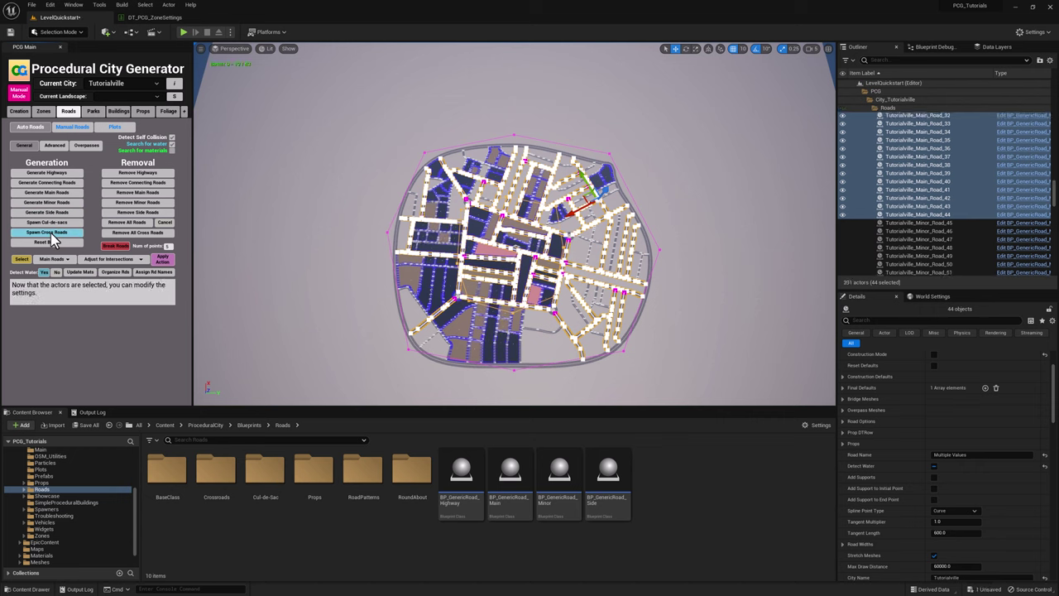
left_click(52, 235)
left_click(65, 234)
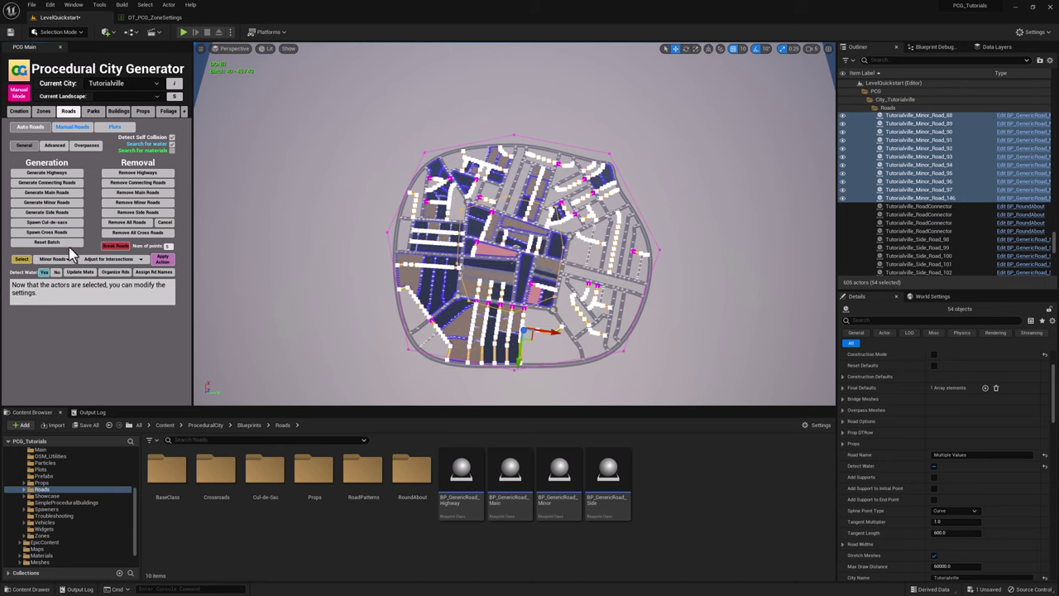
Spawn the crossroads for the Minor Roads and for the Side Roads
left_click(54, 235)
left_click(54, 259)
left_click(47, 283)
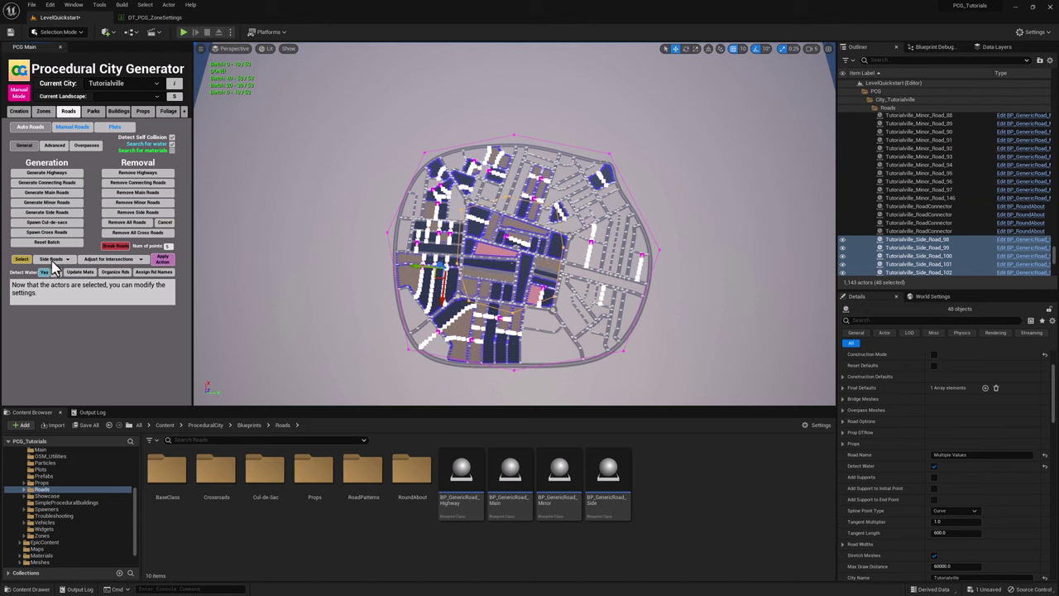
left_click(51, 223)
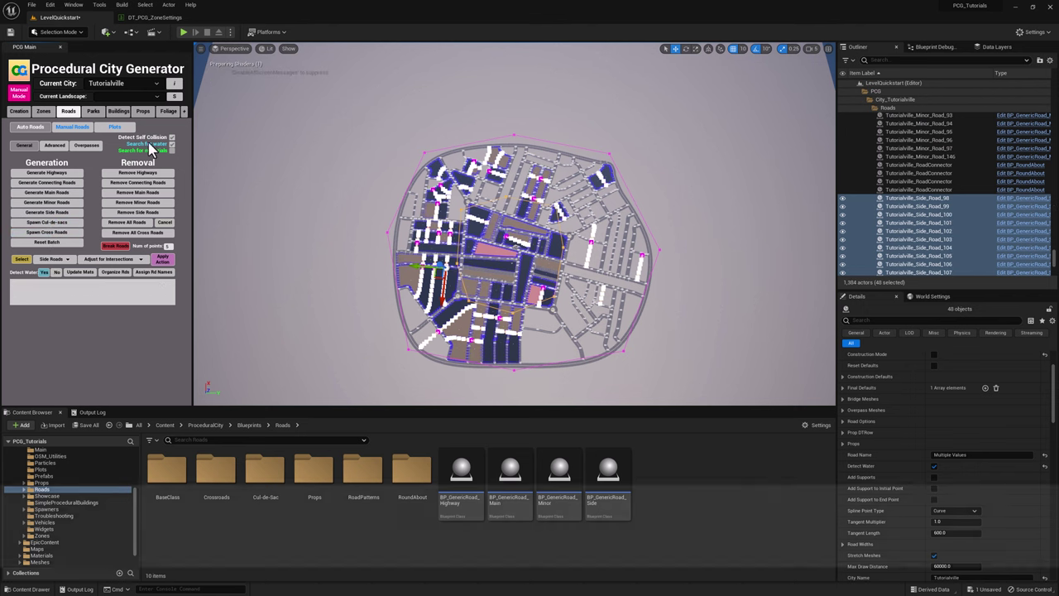
Check that viewport stats are shown and spawn the road buildings for all roads of the city
left_click(94, 112)
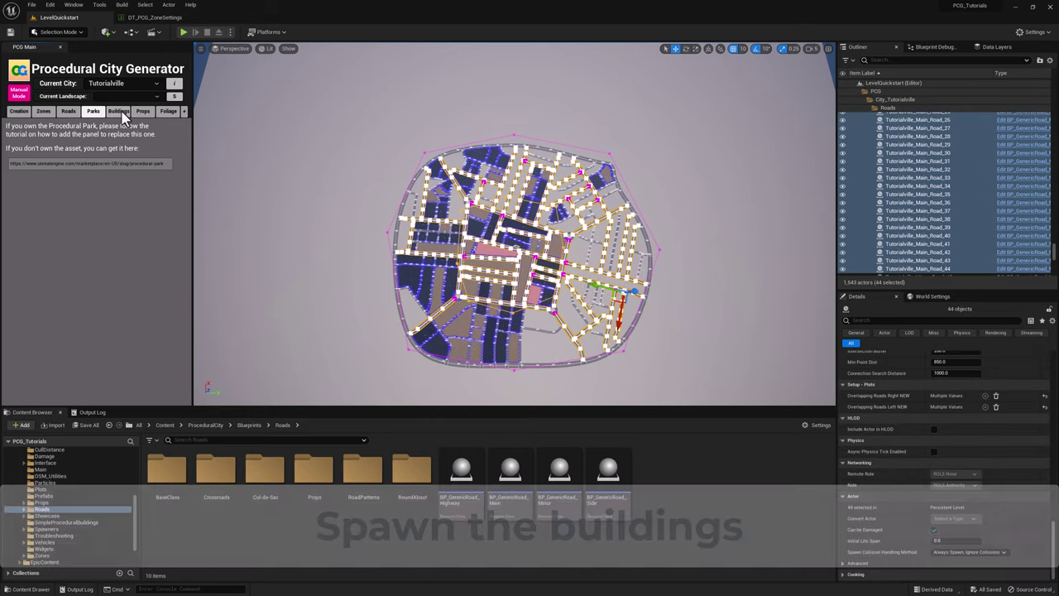
left_click(119, 114)
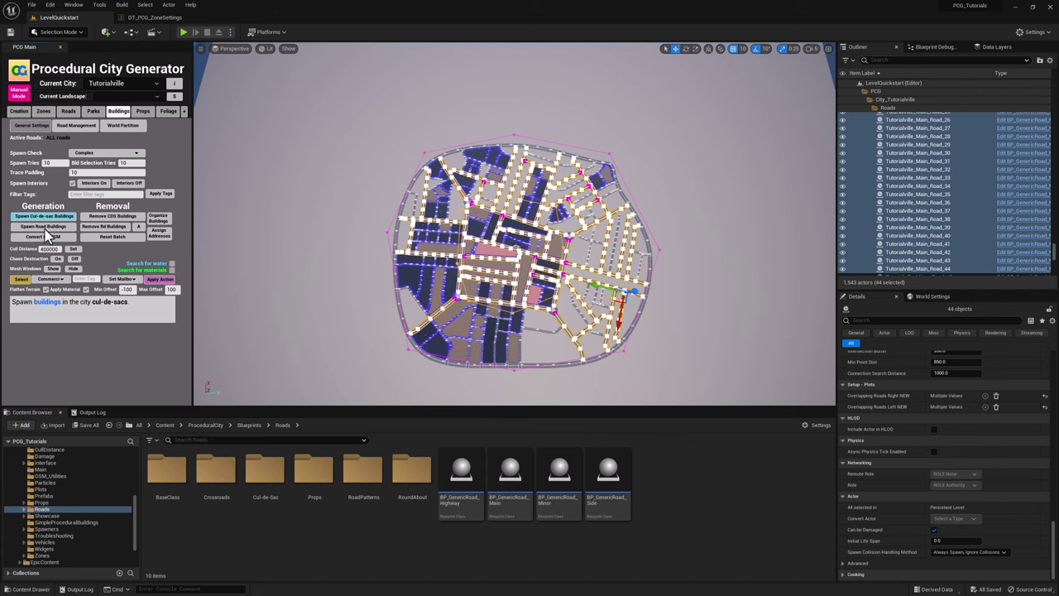
left_click(465, 323)
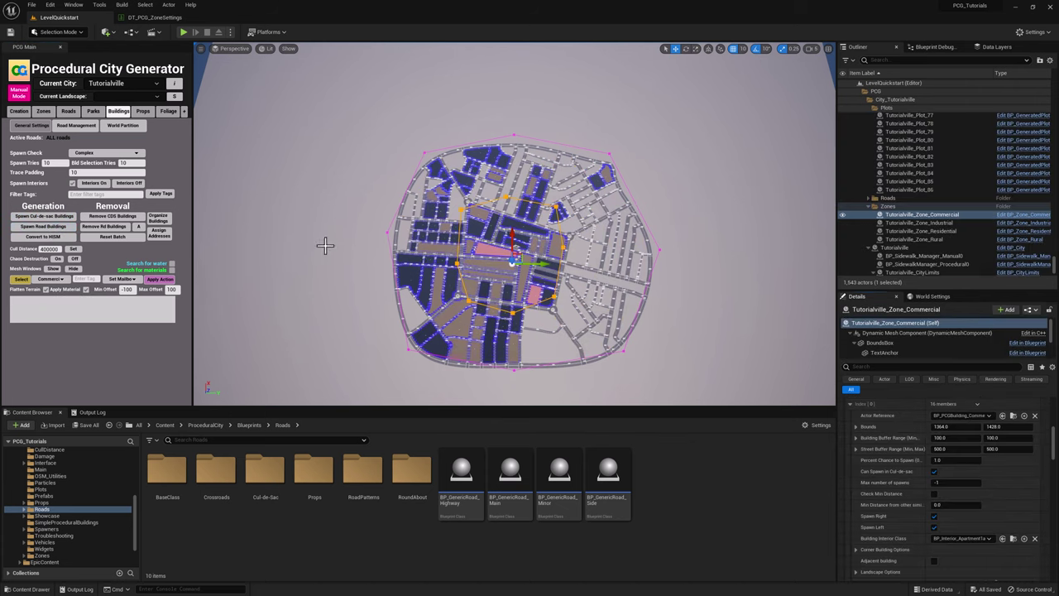
left_click(202, 48)
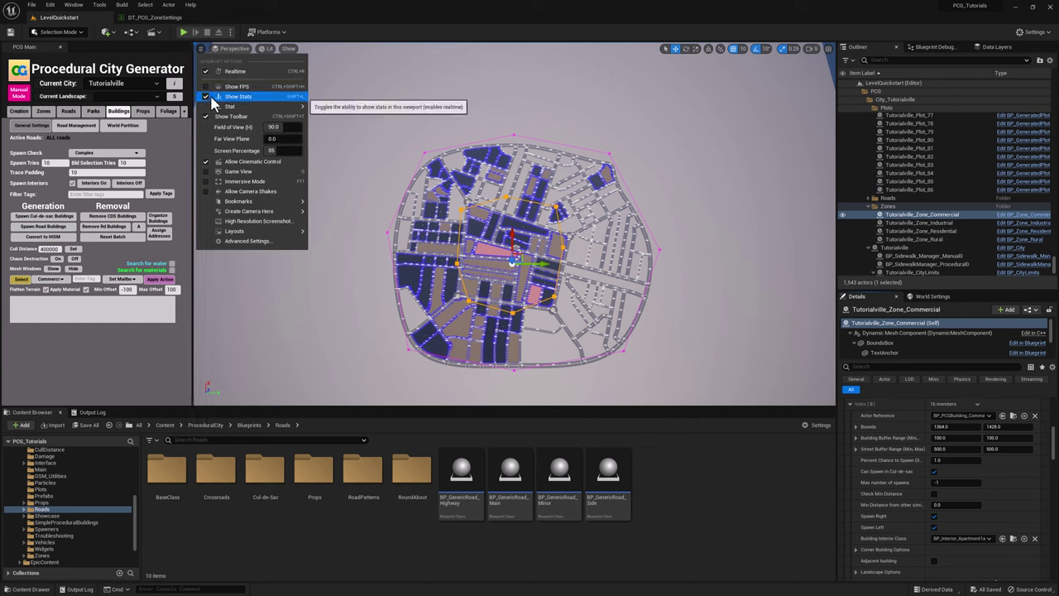
left_click(338, 28)
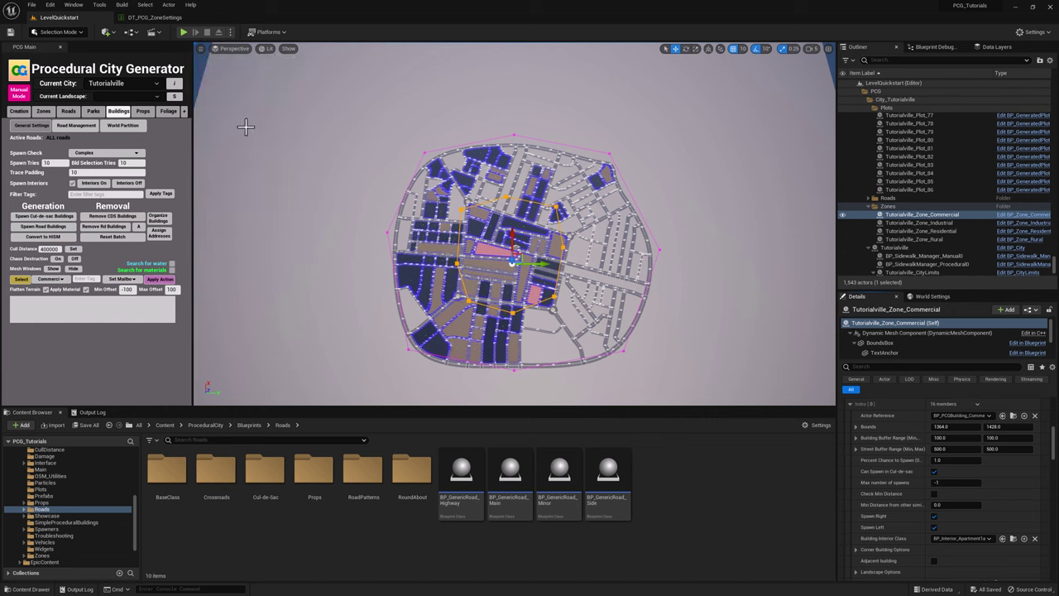
left_click(57, 227)
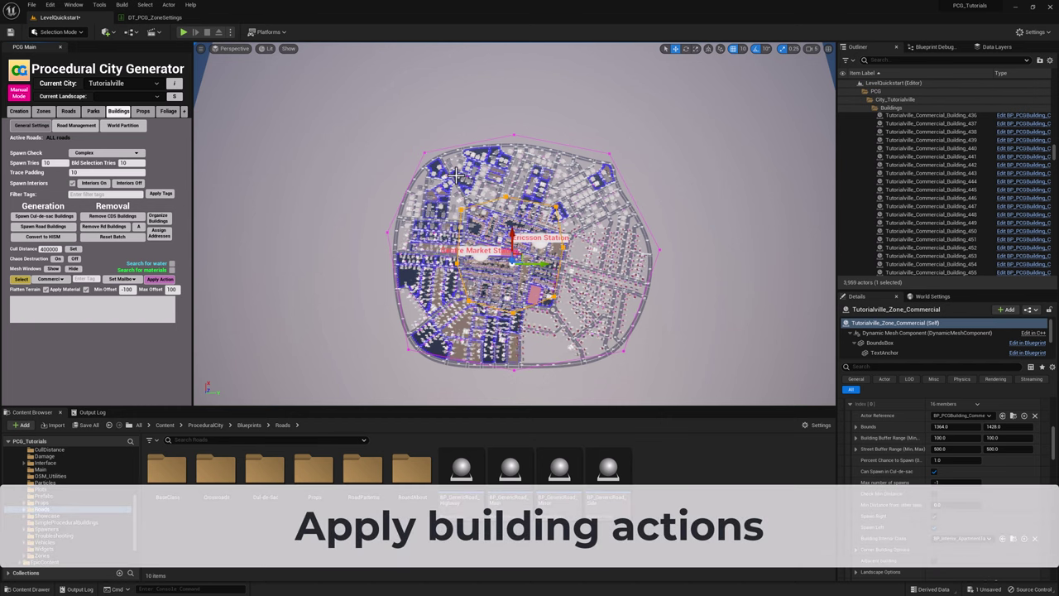
Select all Commercial buildings and apply the Set Mailbox action to them
left_click(136, 279)
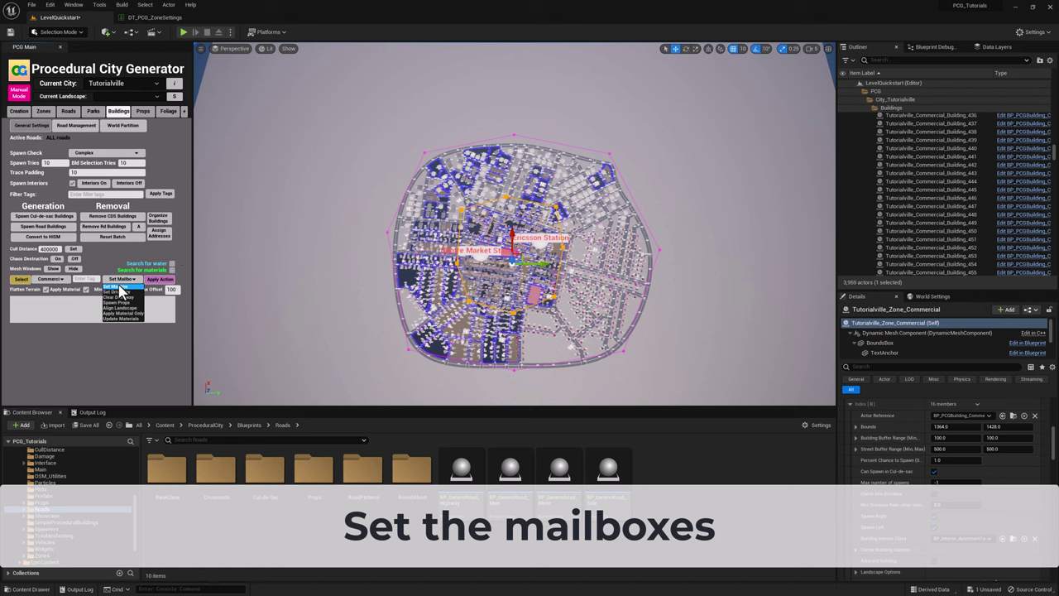
left_click(184, 263)
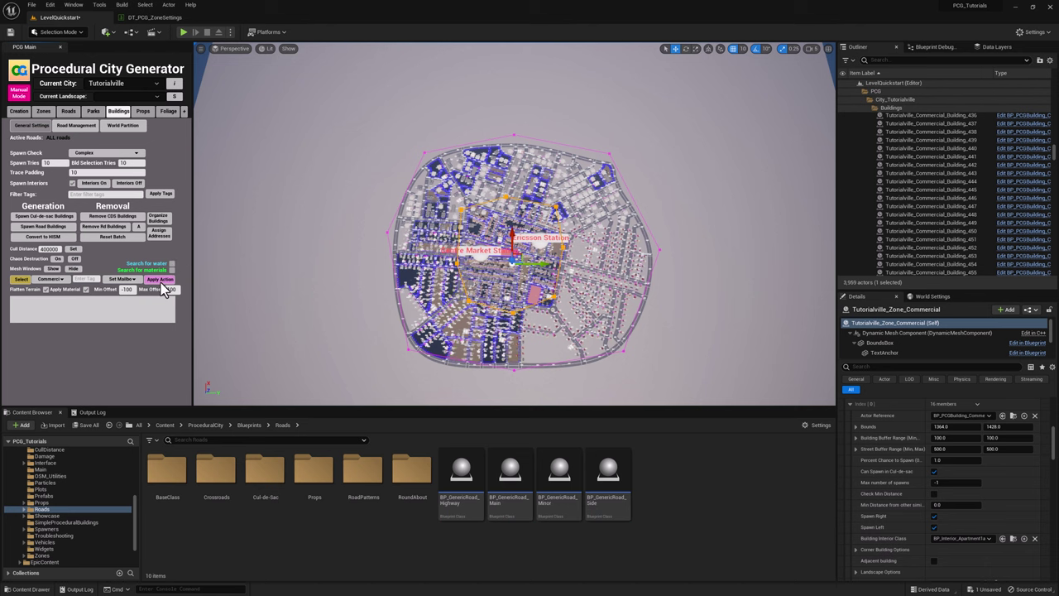
left_click(64, 281)
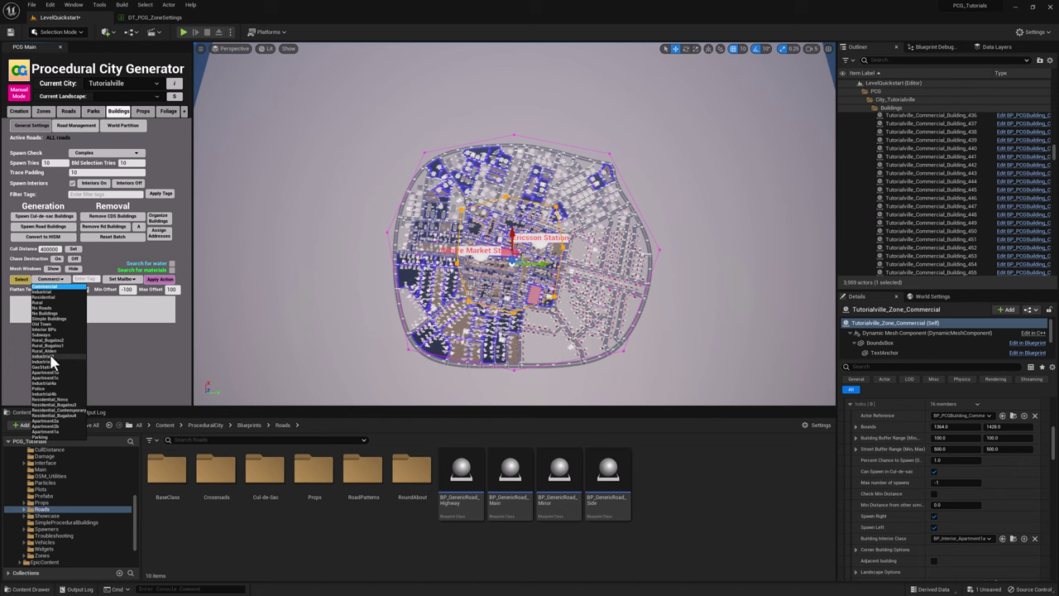
left_click(50, 287)
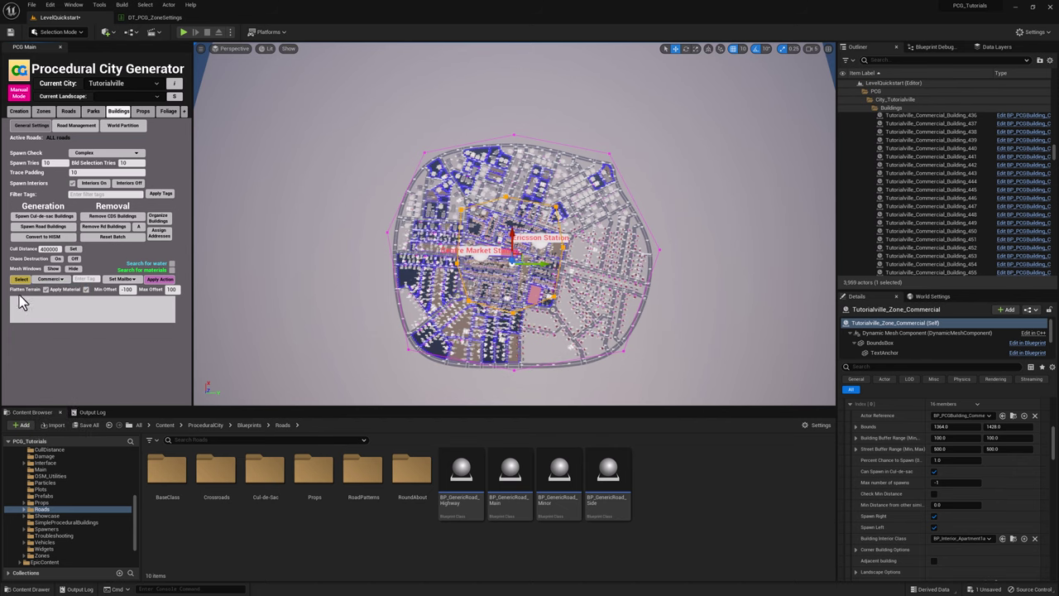
left_click(21, 280)
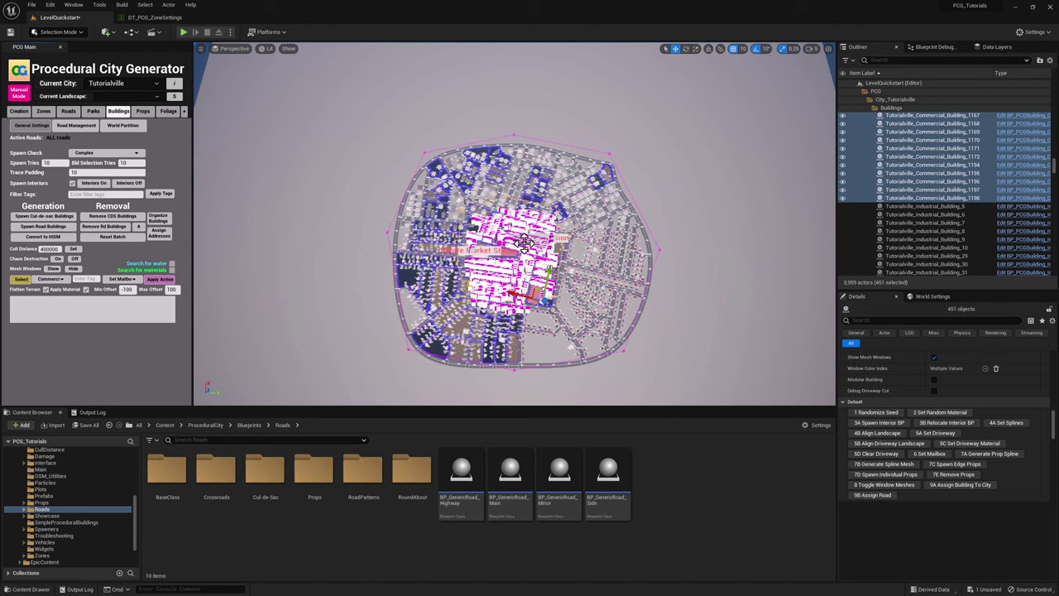
left_click(160, 279)
Select all Industrial buildings with Set Mailbox kept as the building action
left_click(58, 285)
left_click(49, 291)
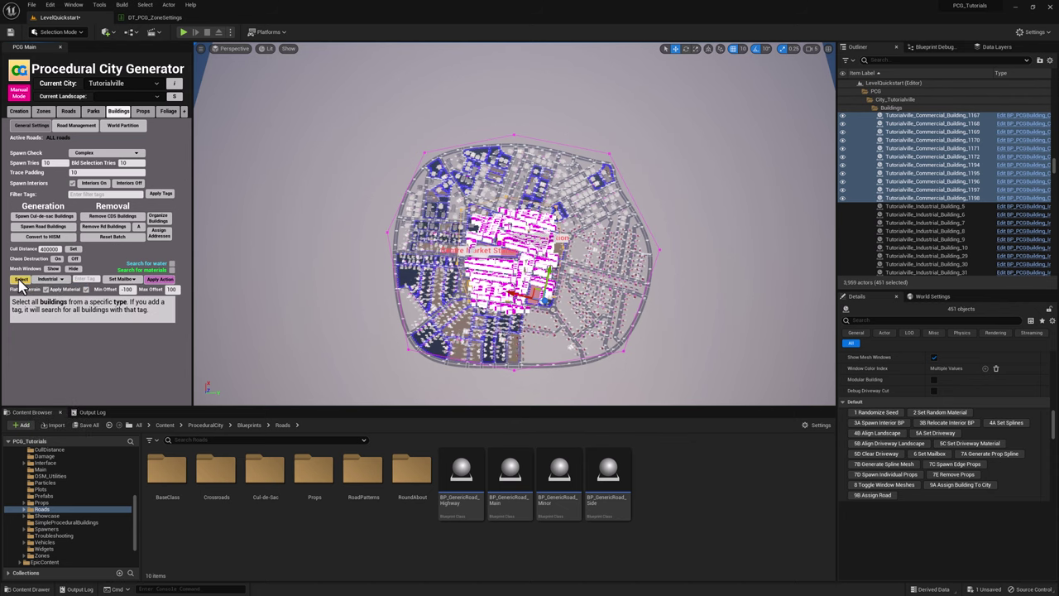
left_click(21, 281)
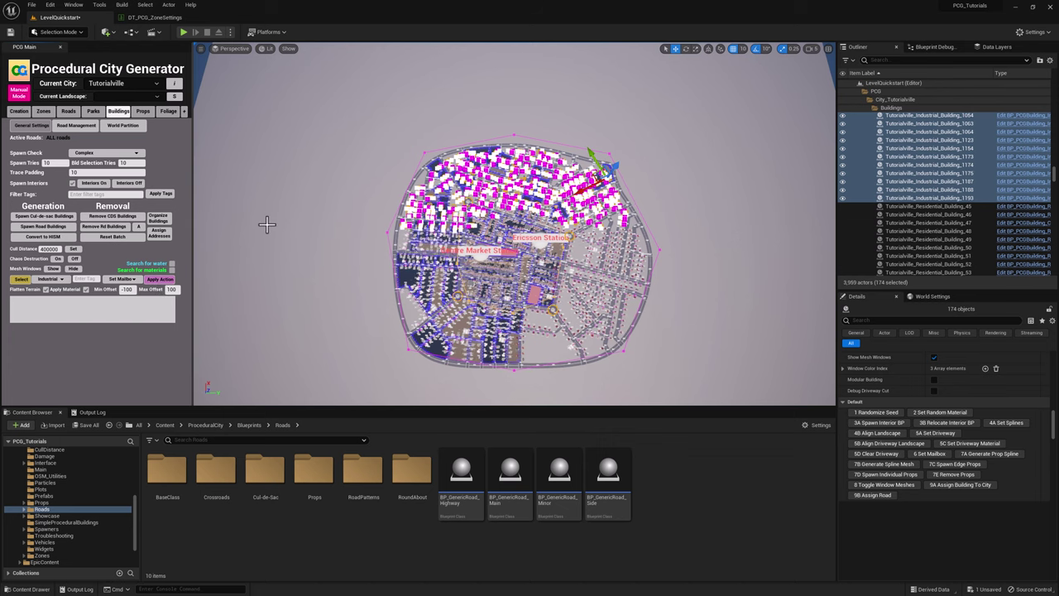
Select all Residential buildings and apply the Set Mailbox action to them
left_click(49, 279)
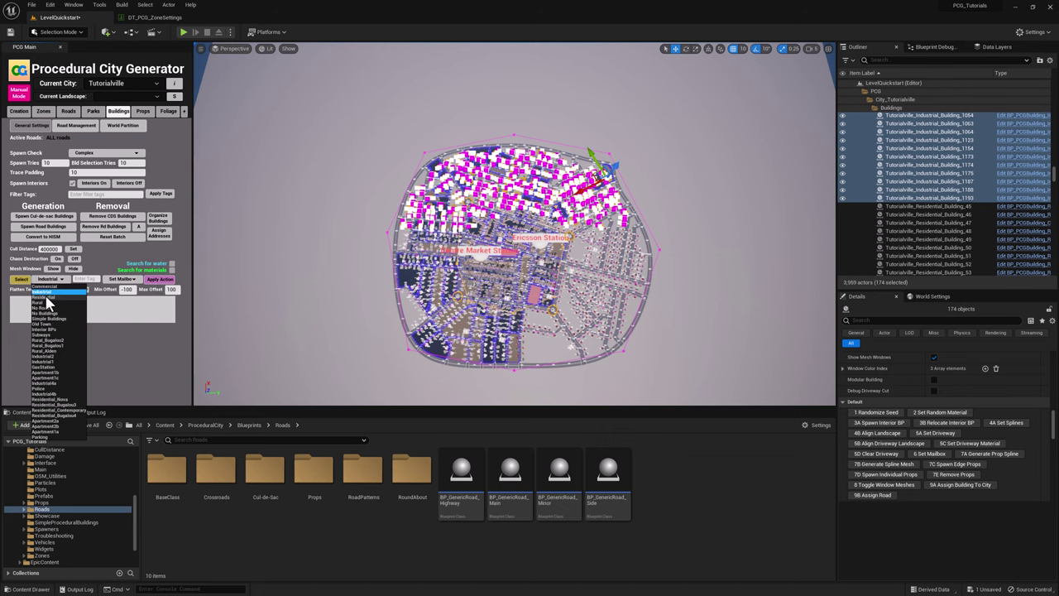
left_click(48, 297)
left_click(21, 282)
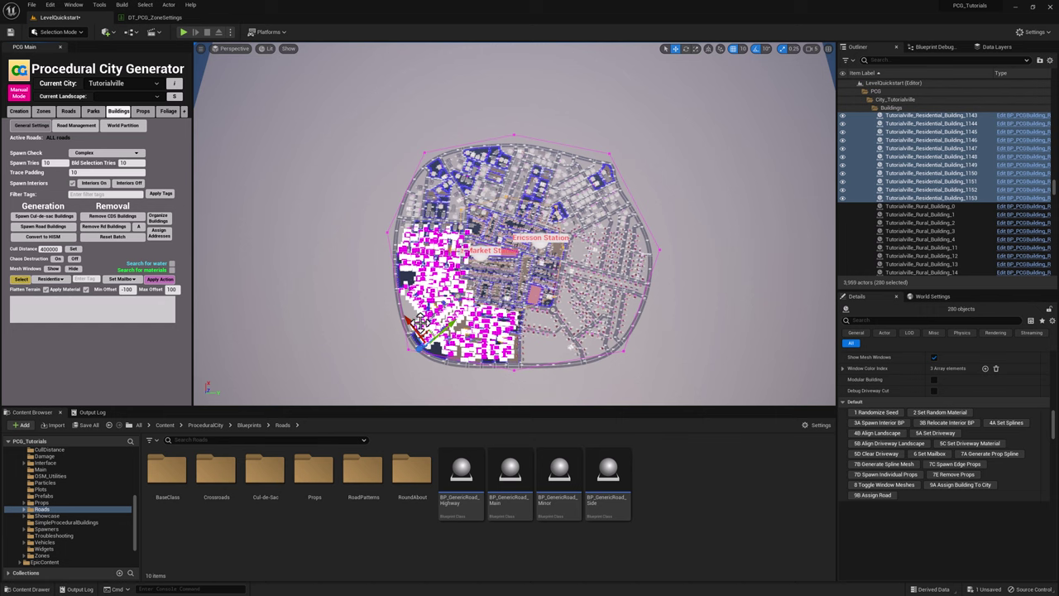
left_click(156, 281)
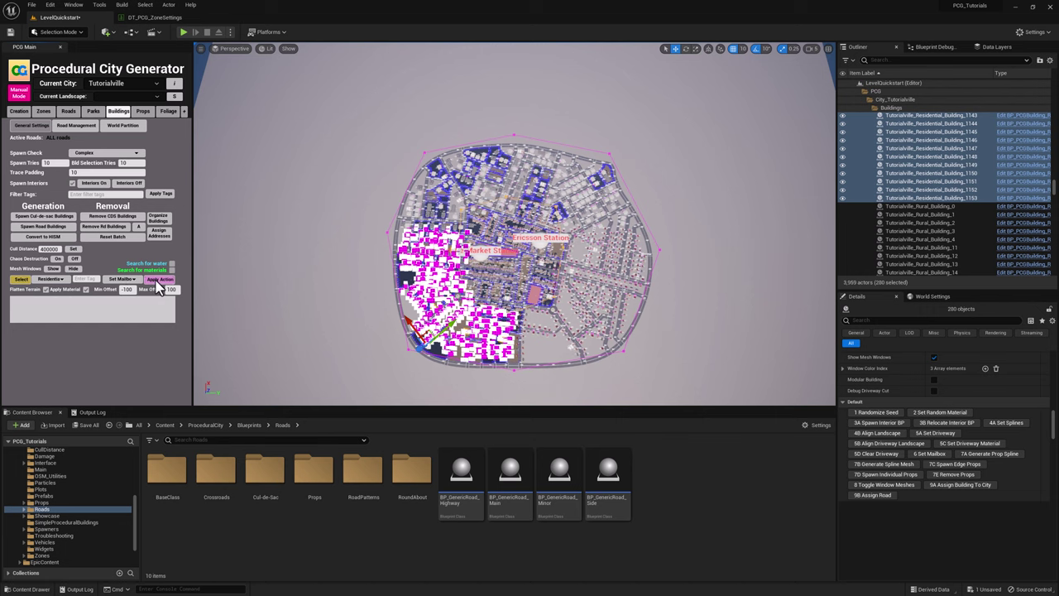
Select all Rural buildings and apply the Set Mailbox action to them, with a roadside brick house in close view
left_click(45, 281)
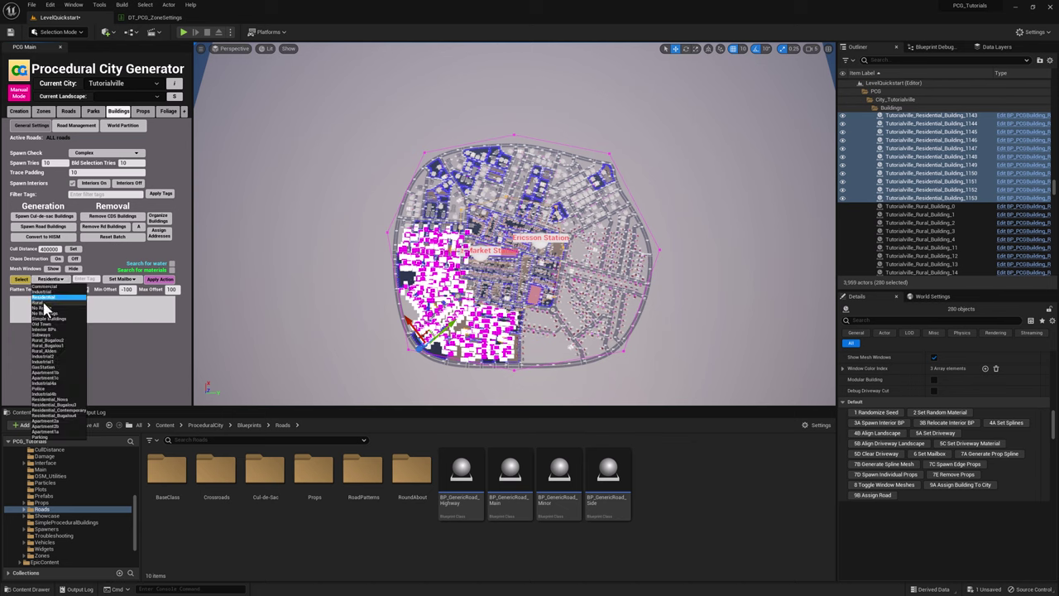
left_click(44, 302)
left_click(21, 279)
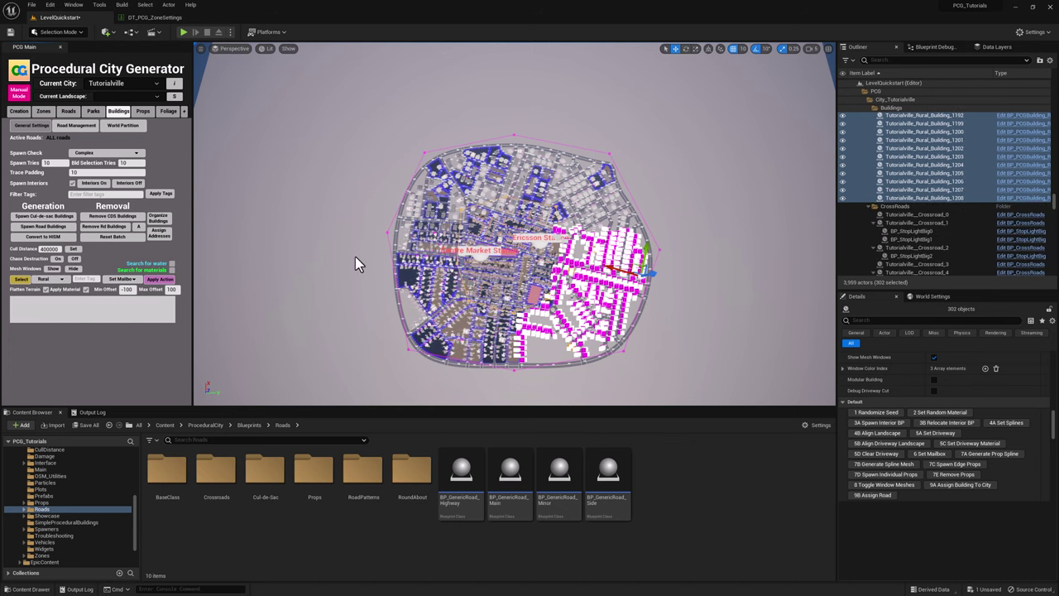
left_click(815, 49)
left_click(852, 70)
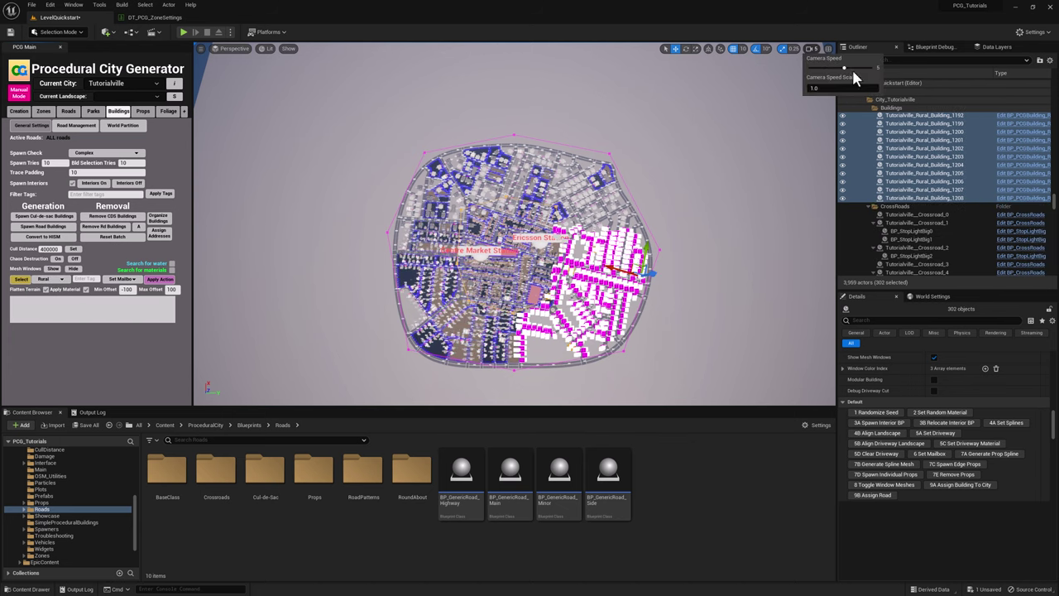
right_click_drag(533, 176, 645, 120)
key("w")
key("w")
right_click_drag(492, 182, 518, 189)
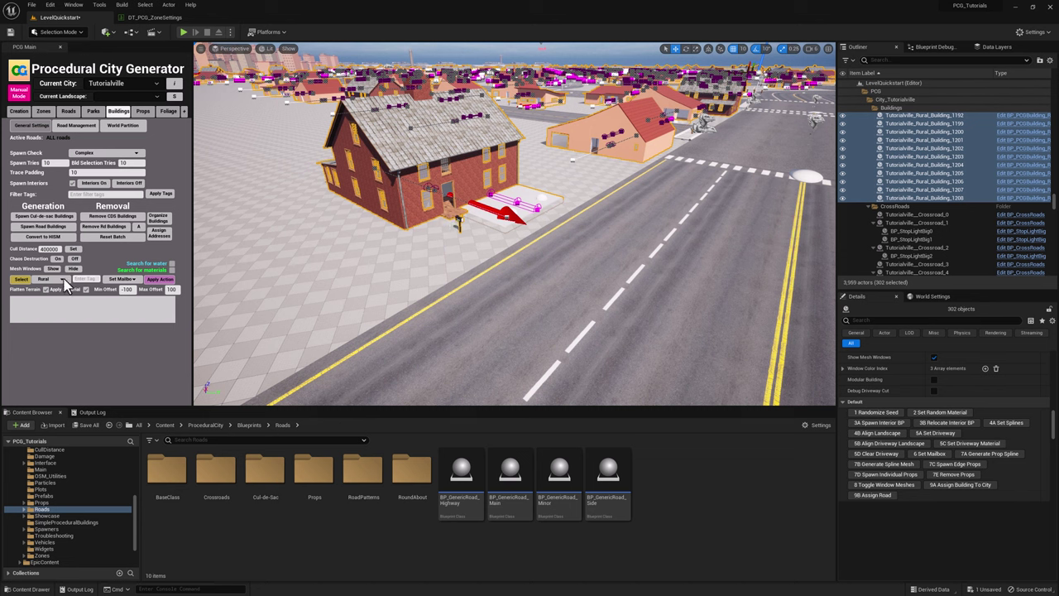
left_click(160, 279)
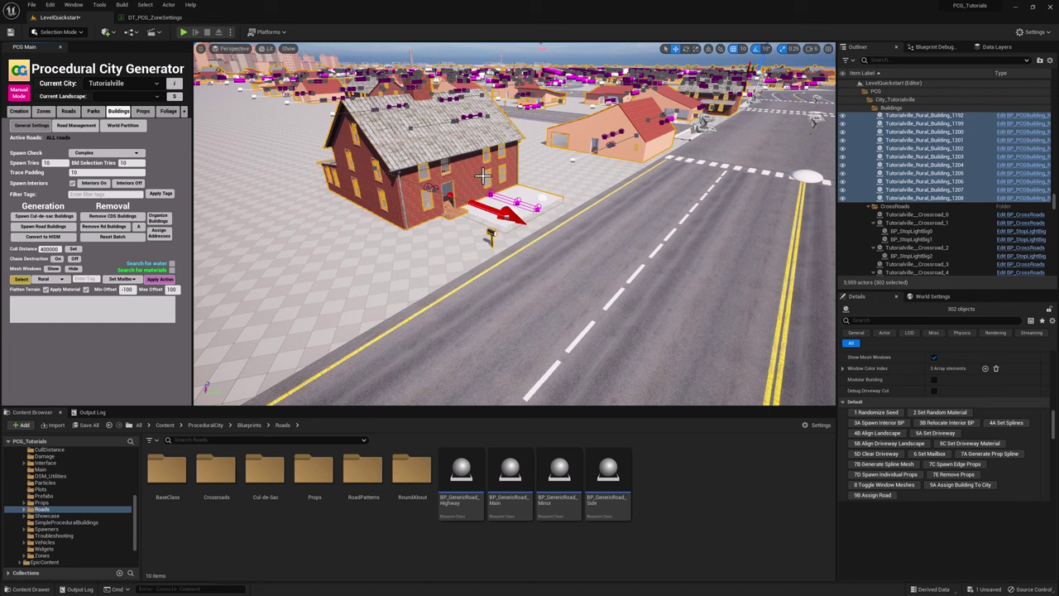
Switch the building action to Set Driveway and apply it to the selected Rural buildings
left_click(118, 280)
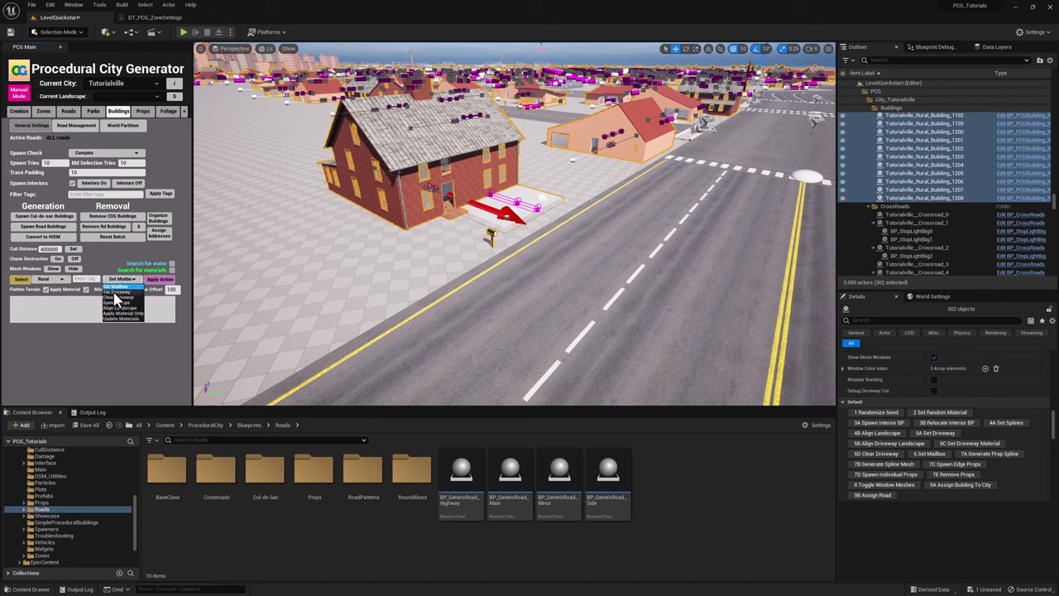
left_click(114, 292)
left_click(158, 279)
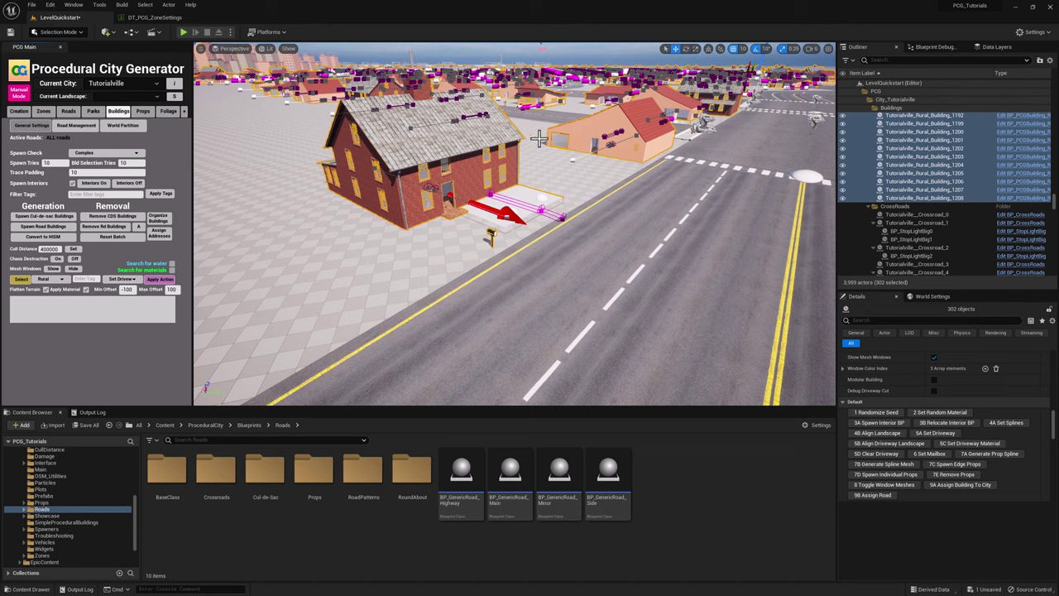
Expand the Driveway Options in the details of the selected Rural buildings
scroll(913, 365, "up", 2)
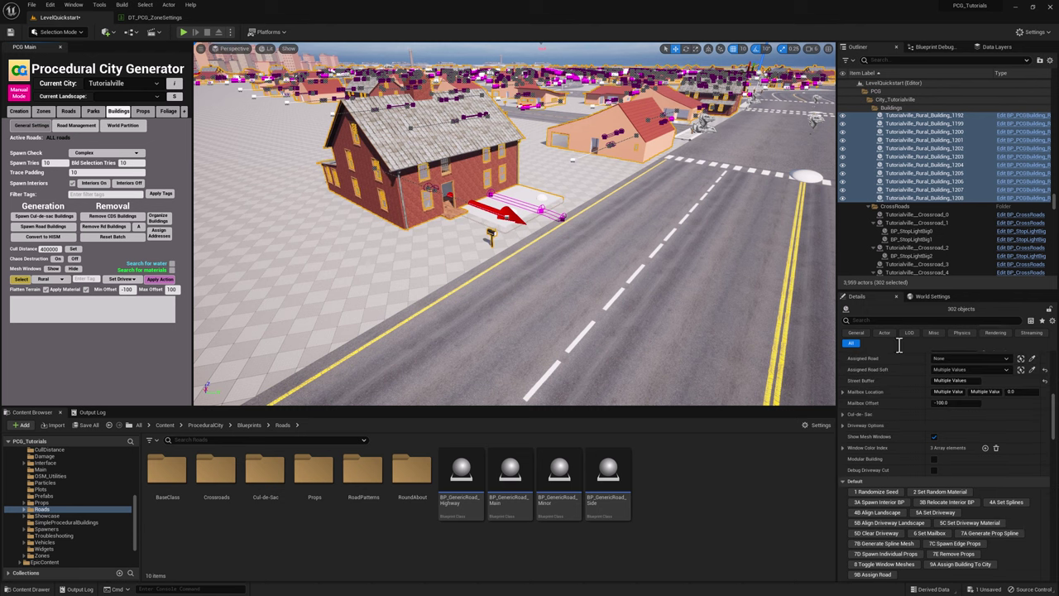
scroll(892, 451, "up", 4)
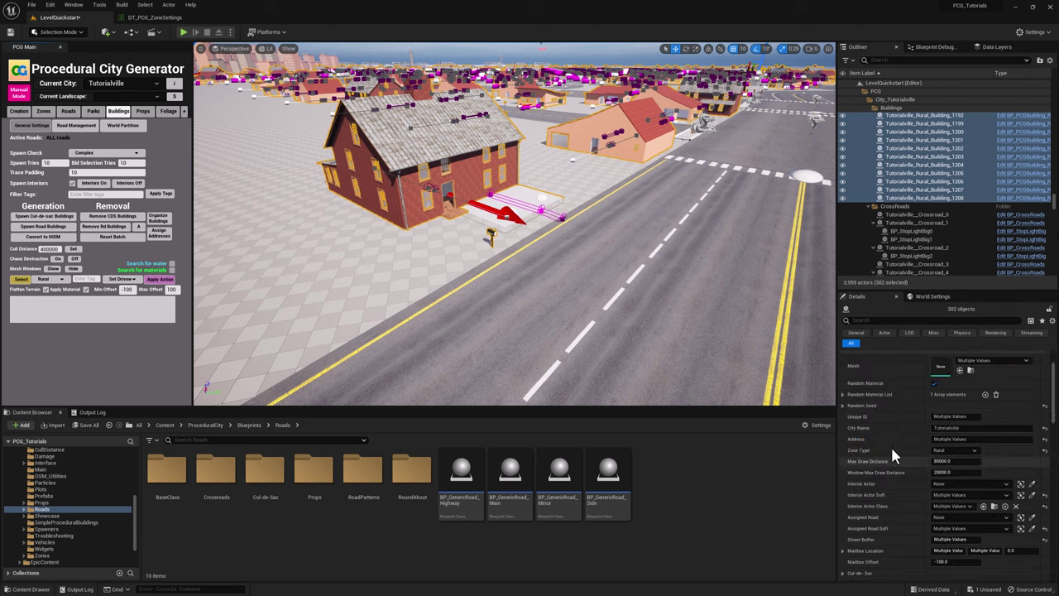
scroll(890, 444, "up", 1)
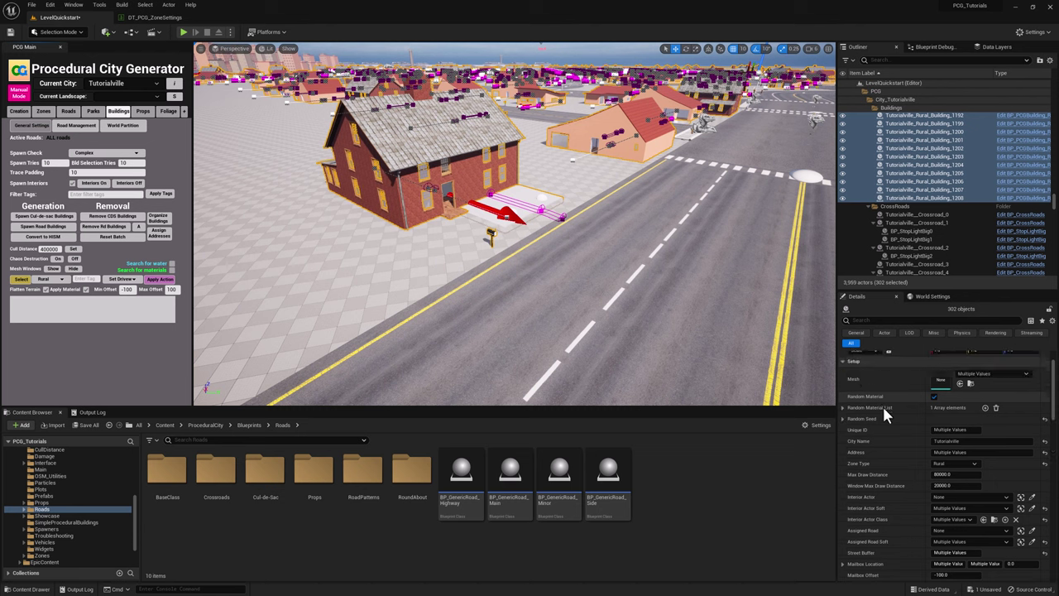
scroll(881, 413, "down", 3)
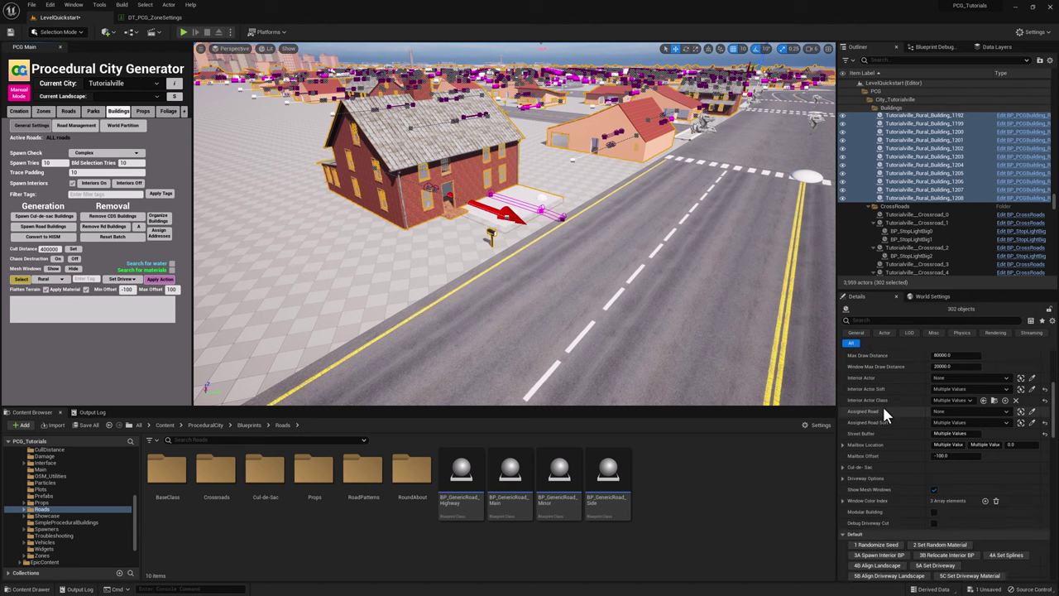
left_click(841, 477)
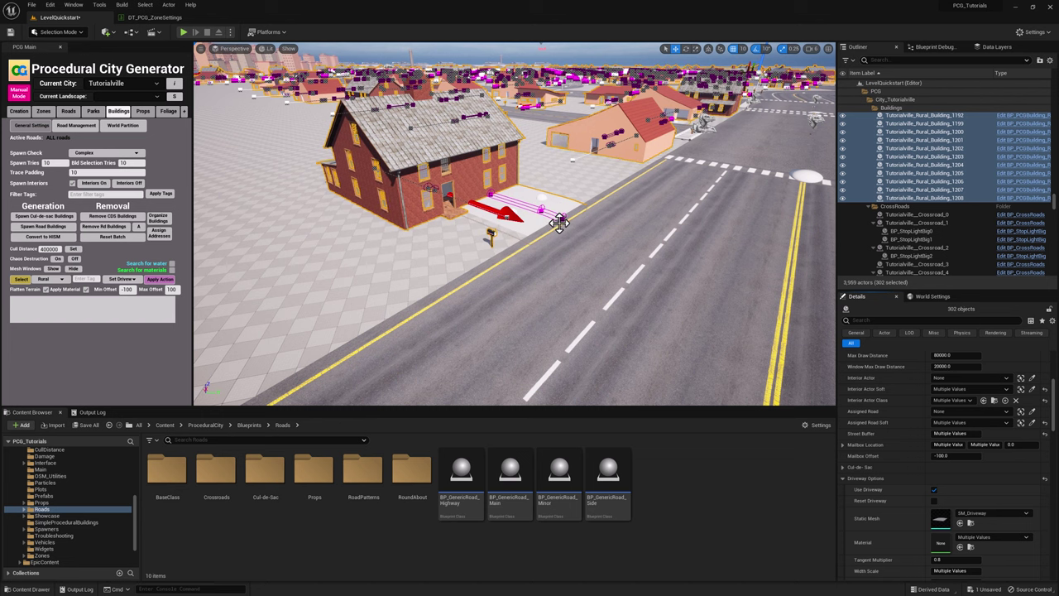
Select all Residential buildings with Set Driveway kept as the building action
left_click(47, 282)
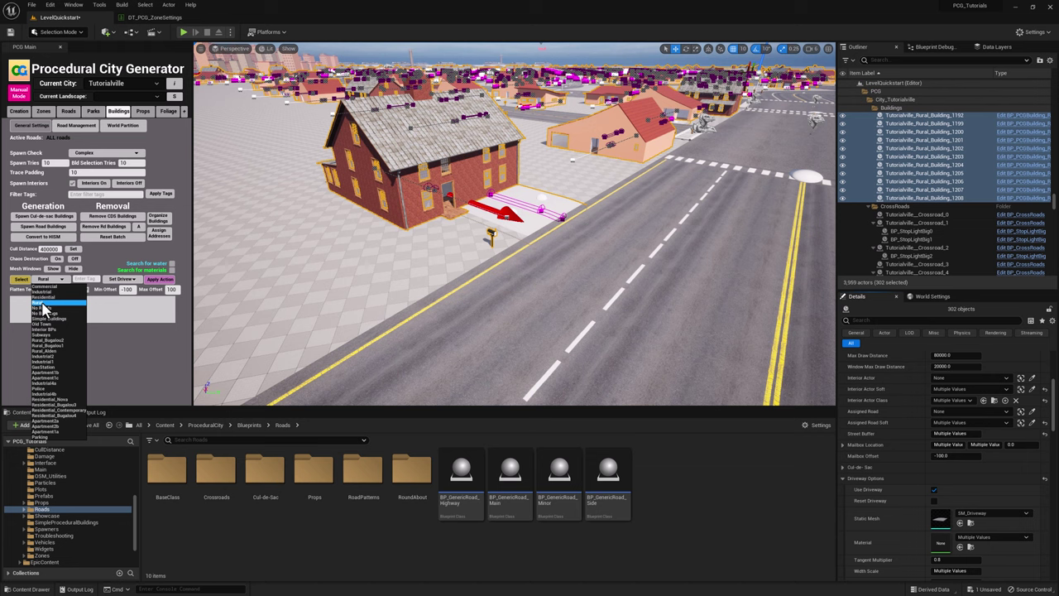
left_click(41, 297)
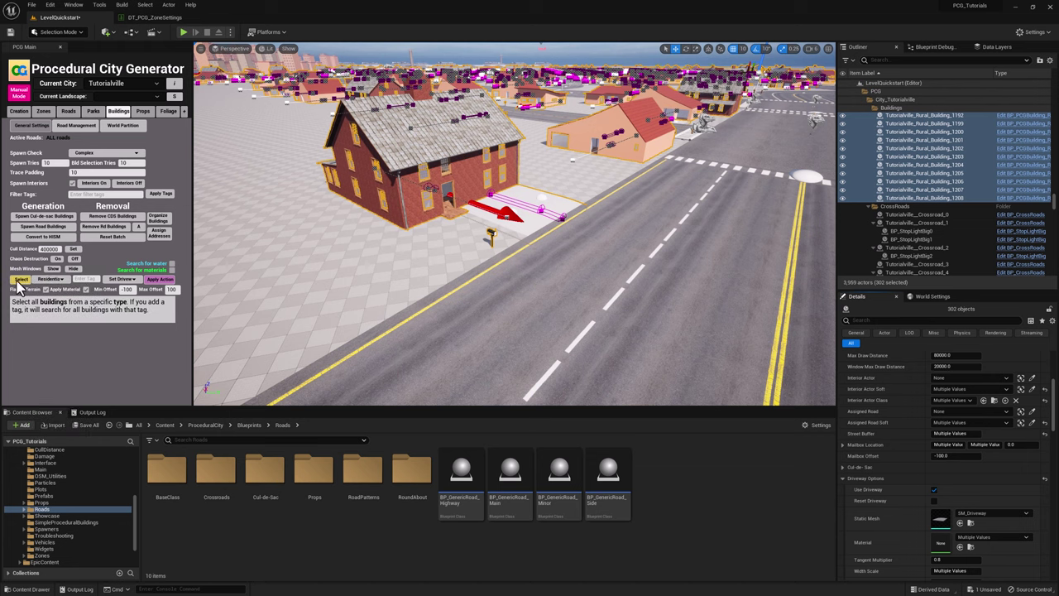
left_click(18, 279)
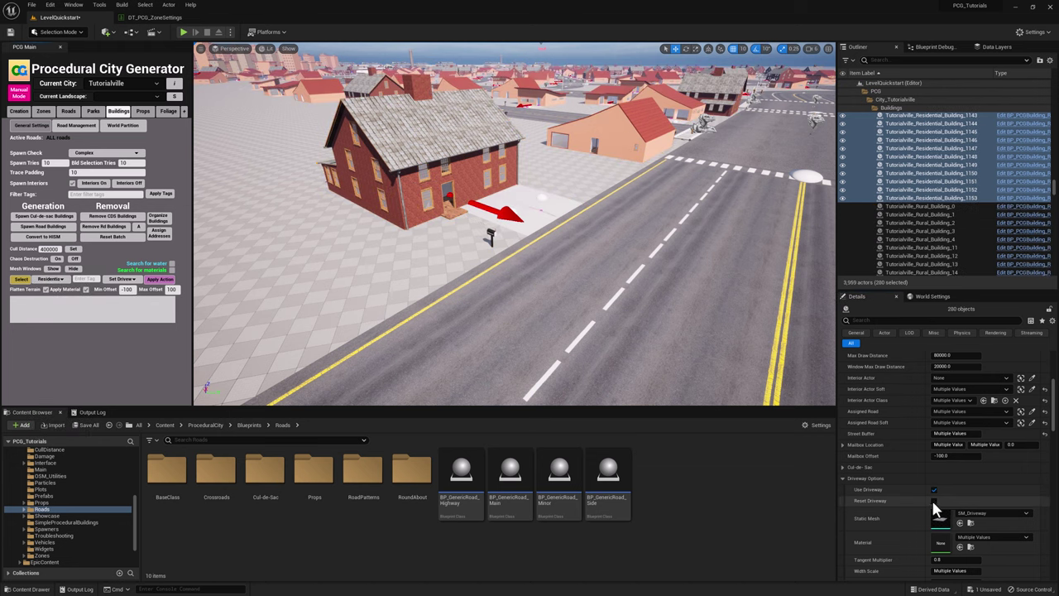
Select all Industrial buildings with Set Driveway kept as the building action
left_click(50, 279)
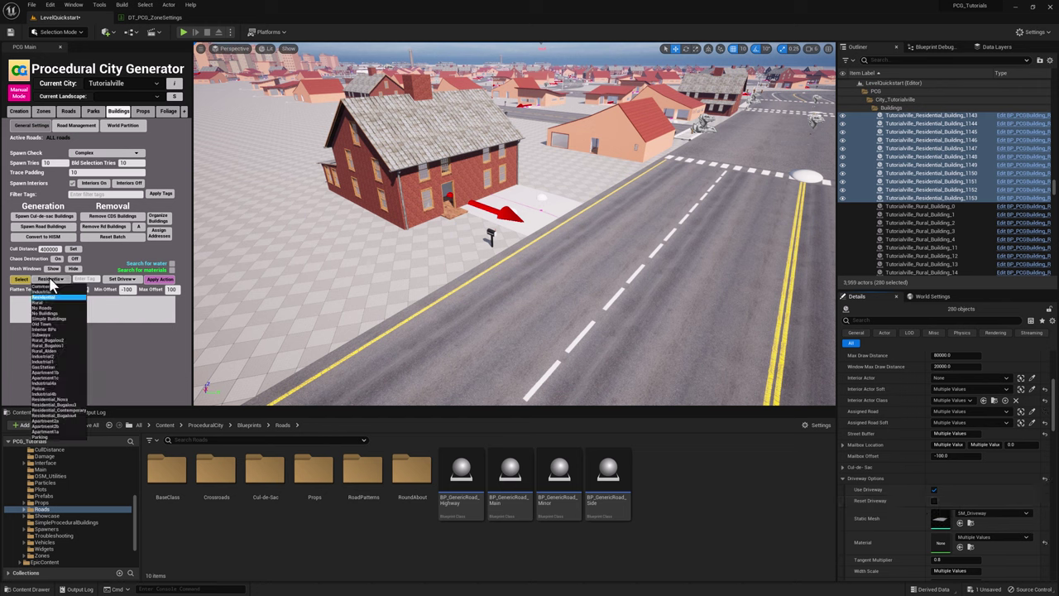
left_click(43, 295)
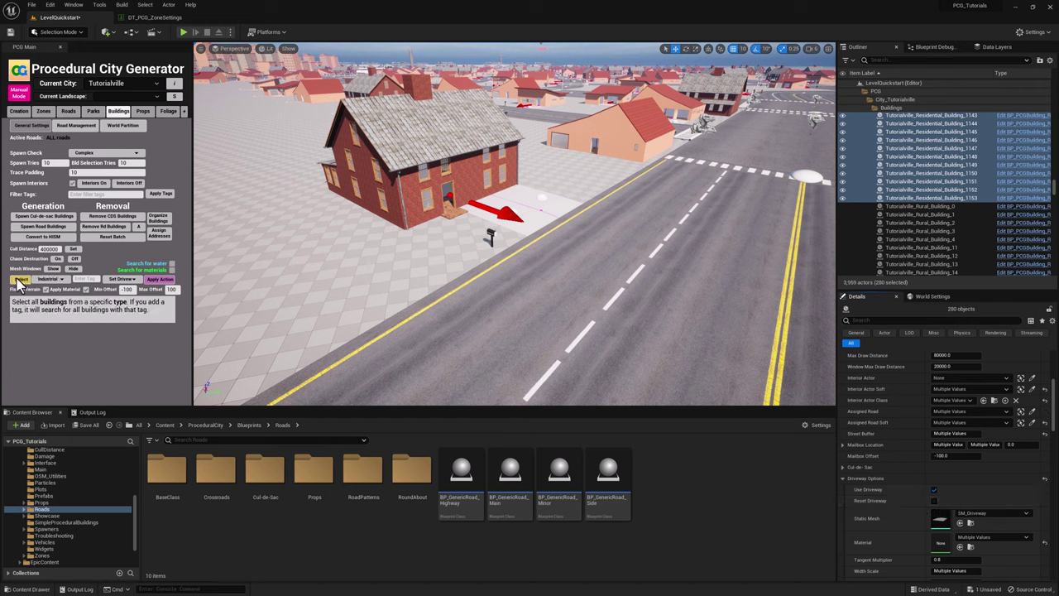
left_click(20, 280)
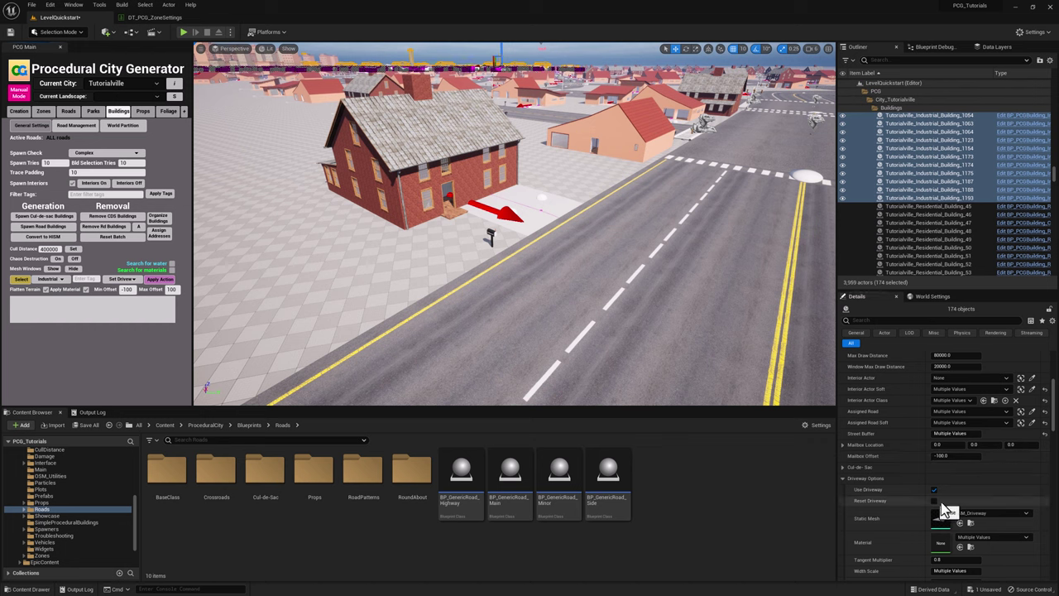
Select all Commercial buildings with Set Driveway kept as the building action
left_click(49, 279)
left_click(49, 296)
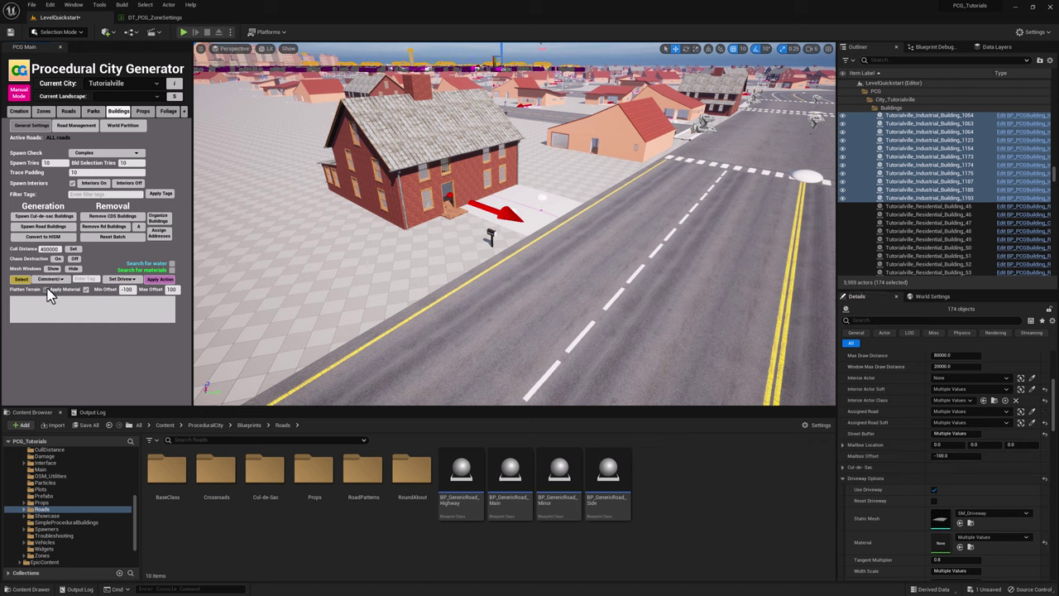
left_click(20, 280)
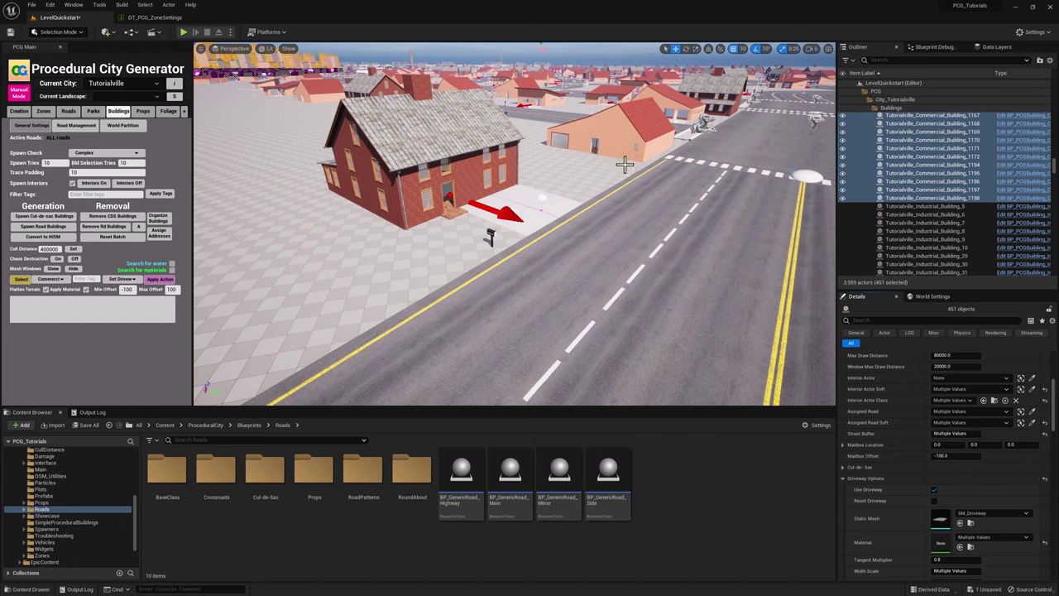
Replace the building selection with the floor and switch the building action to Spawn Props
right_click_drag(624, 164, 480, 200)
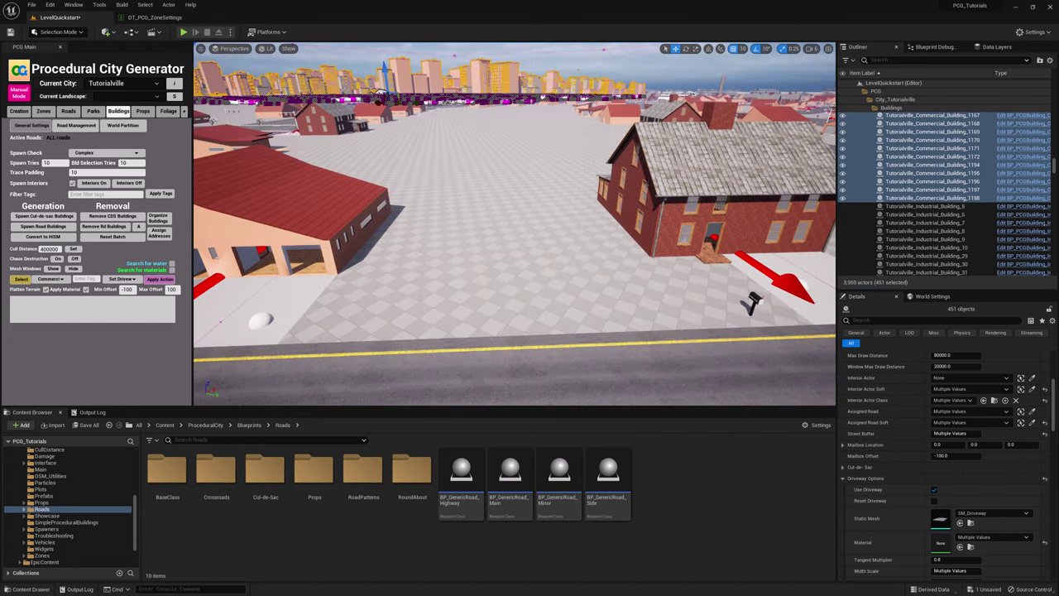
left_click(451, 175)
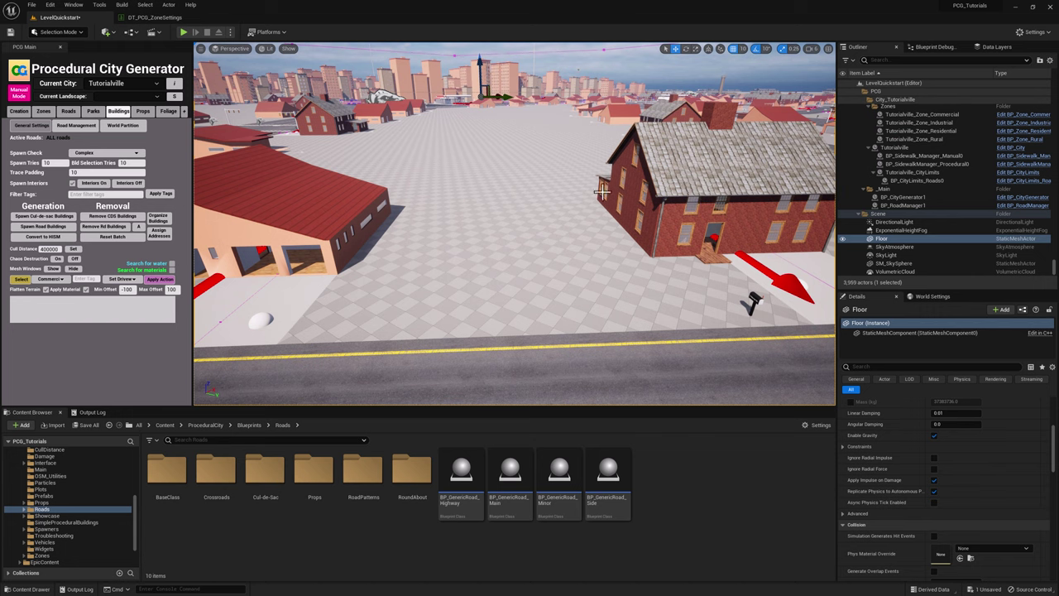
right_click_drag(513, 184, 381, 199)
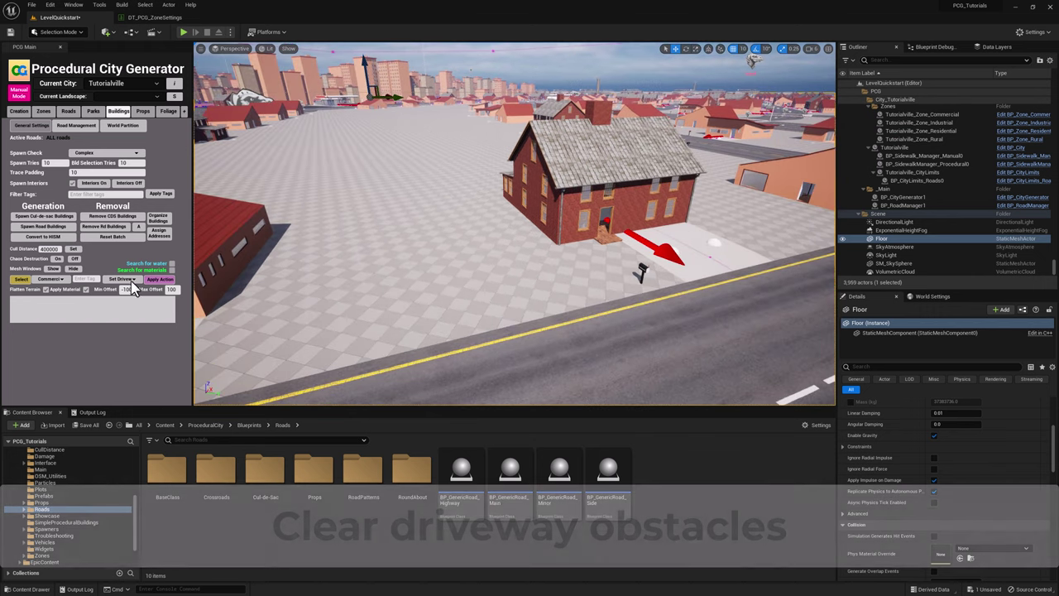
left_click(124, 279)
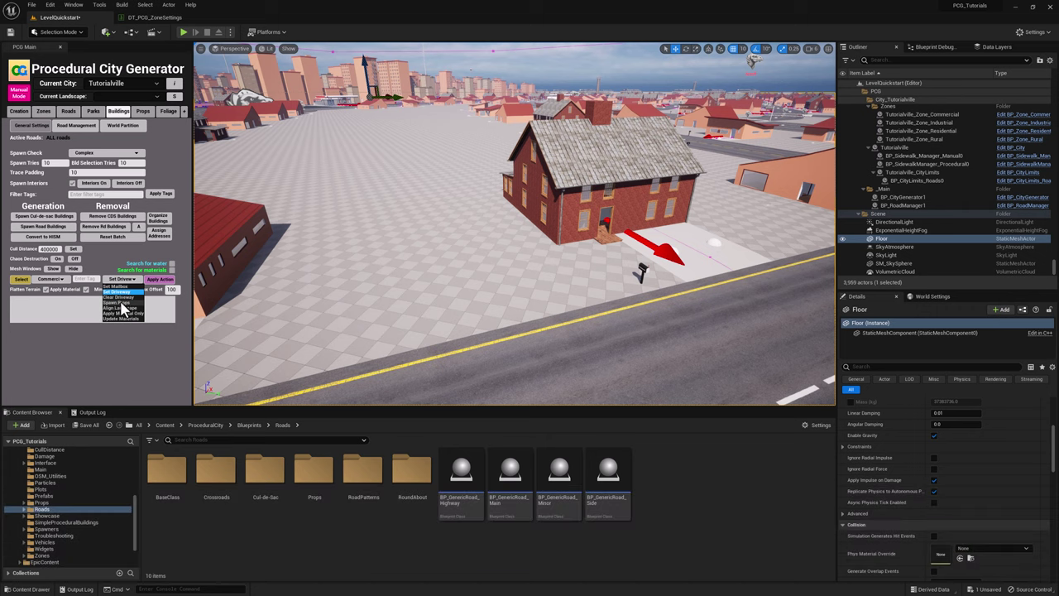
left_click(116, 303)
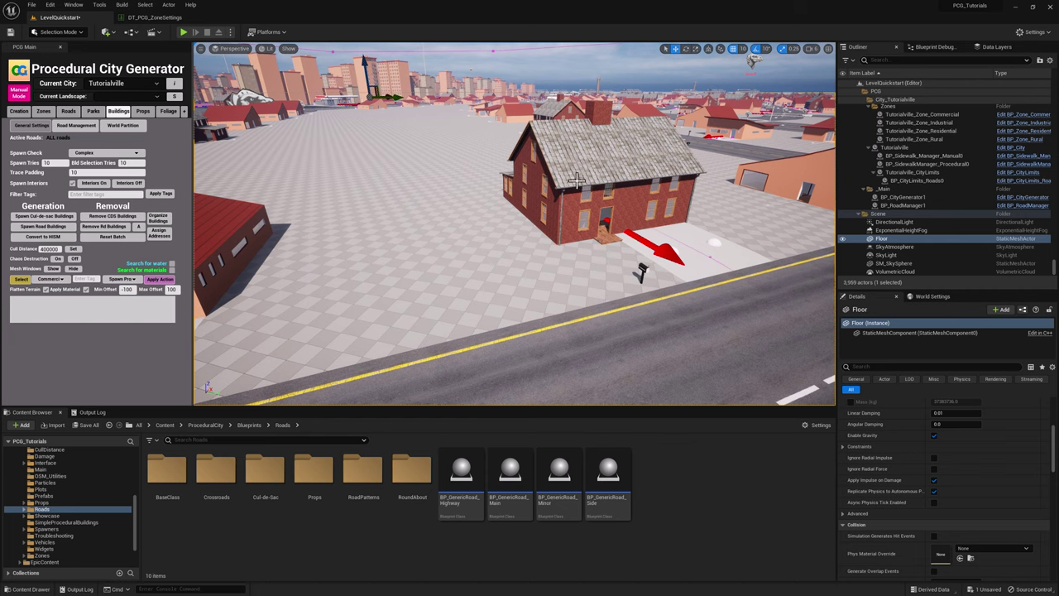
Lower the camera speed to 3, then select all Rural buildings and apply the Spawn Props action to them
right_click_drag(553, 157, 552, 240)
left_click(814, 49)
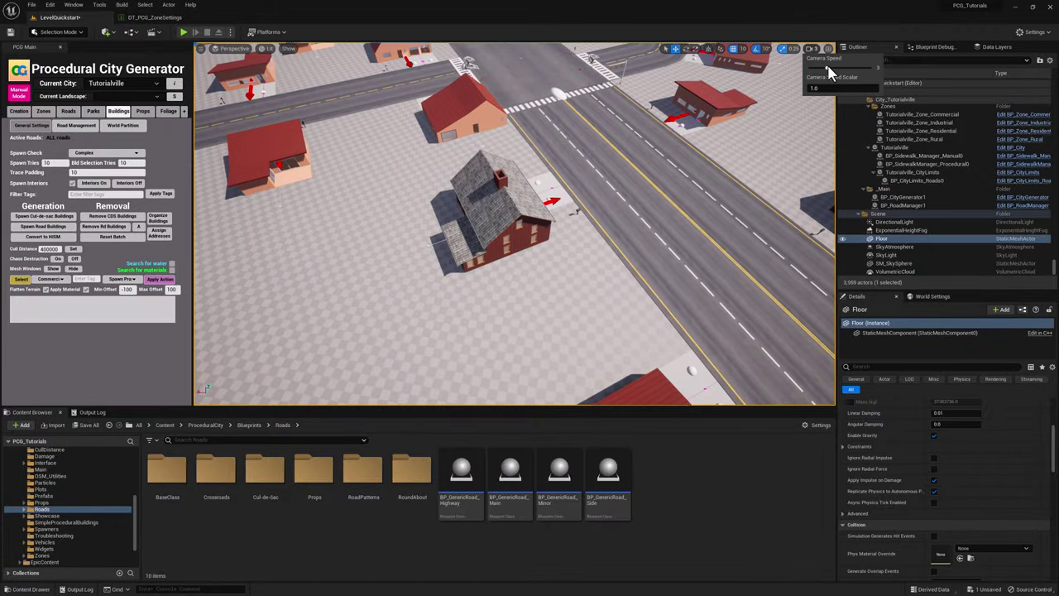
right_click_drag(535, 177, 451, 141)
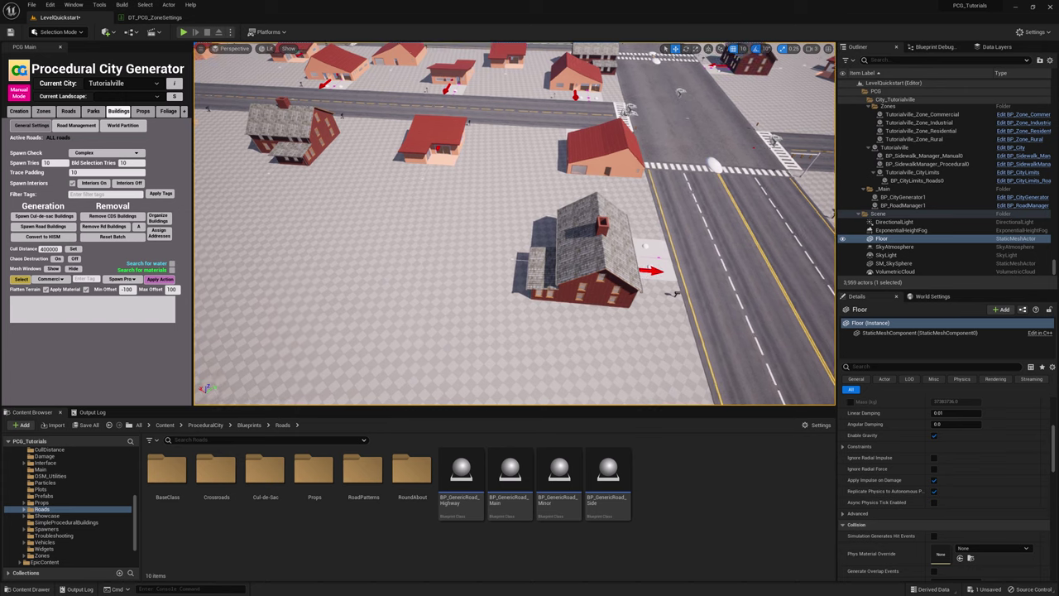
left_click(48, 279)
left_click(45, 302)
left_click(21, 279)
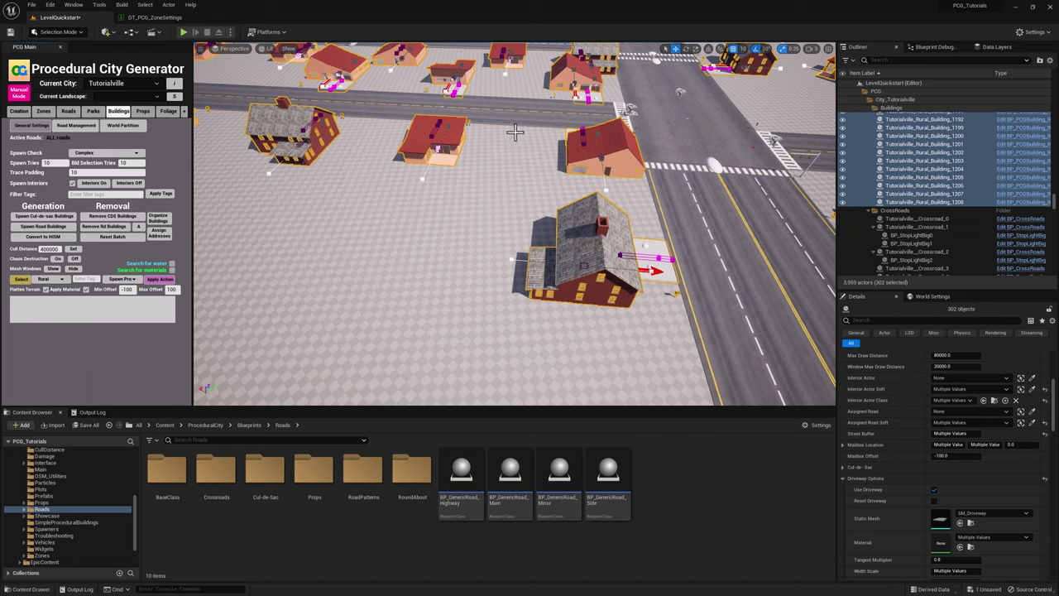
left_click(120, 278)
left_click(159, 281)
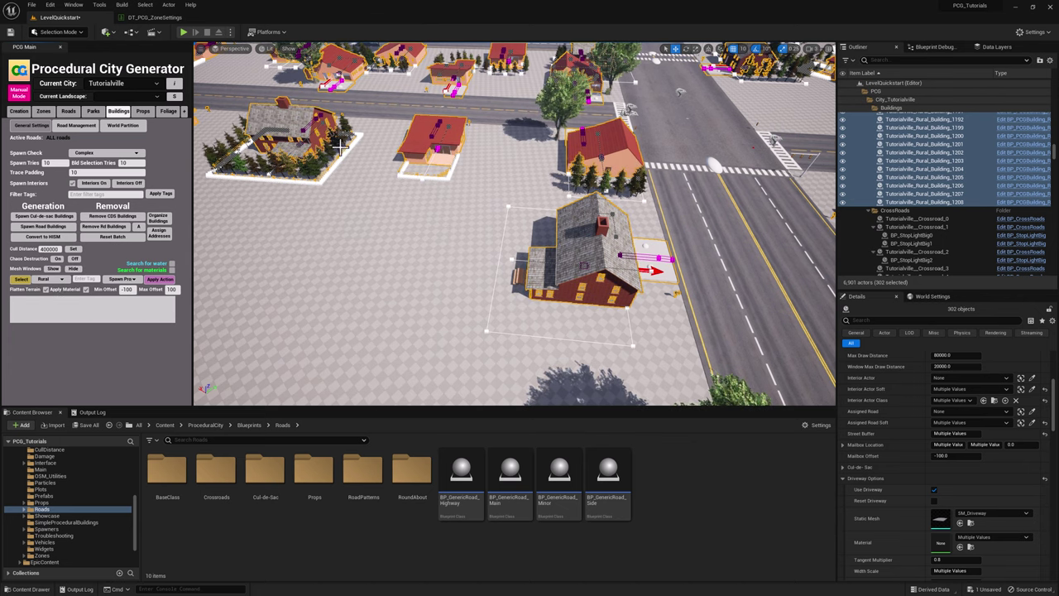
Clear the selection and examine the trees, fences and other props around the Rural houses from several viewpoints
right_click_drag(461, 222, 459, 165)
key("Escape")
key("w")
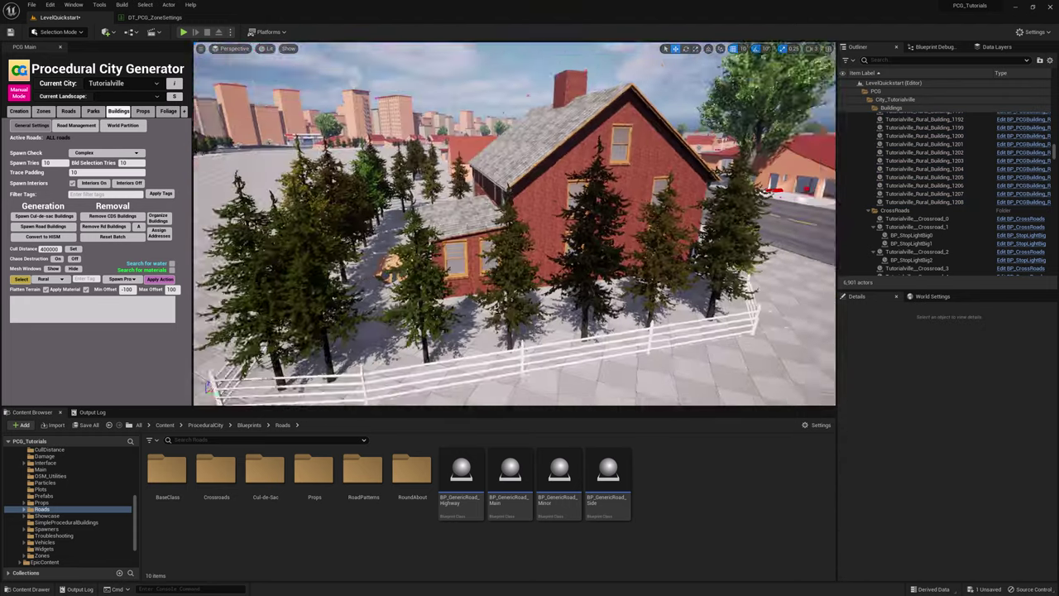
right_click_drag(459, 165, 397, 132)
key("w")
key("s")
key("w")
key("w")
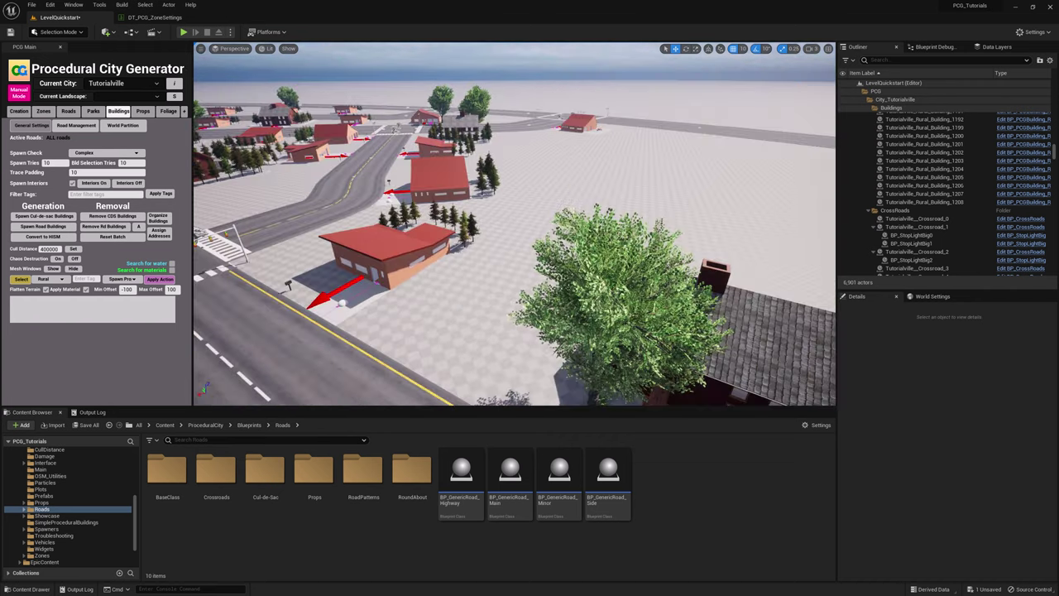
right_click_drag(515, 224, 662, 290)
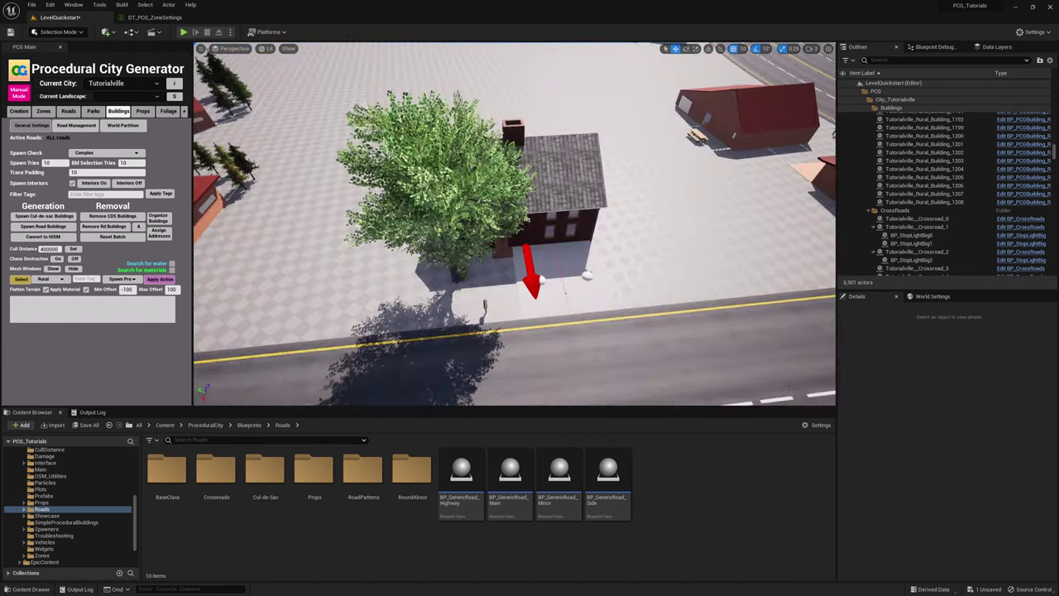
right_click_drag(515, 224, 728, 186)
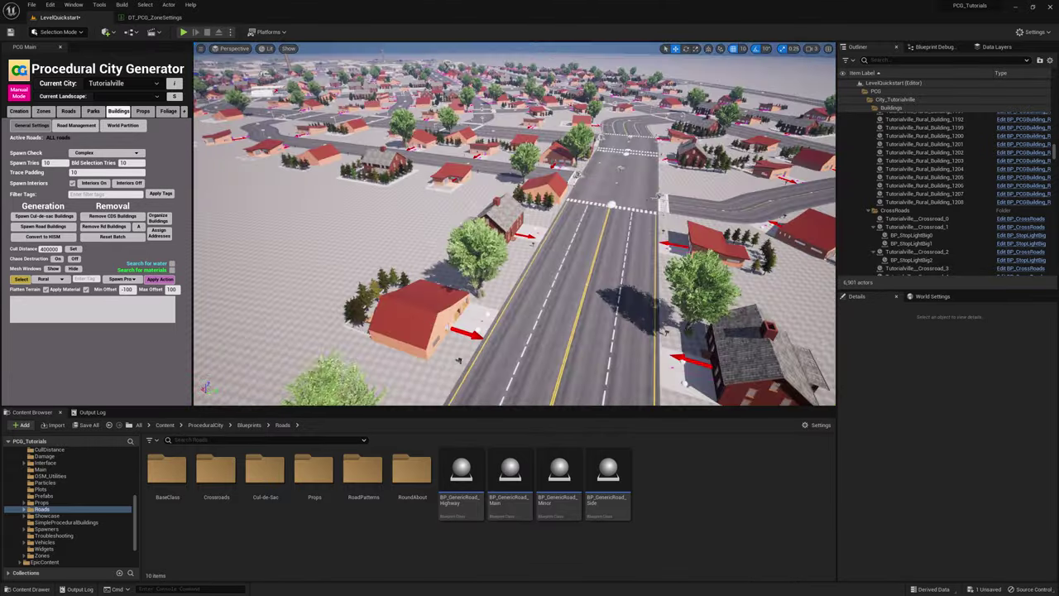
Select all Commercial buildings with Spawn Props kept as the building action
left_click(49, 279)
left_click(46, 293)
left_click(20, 279)
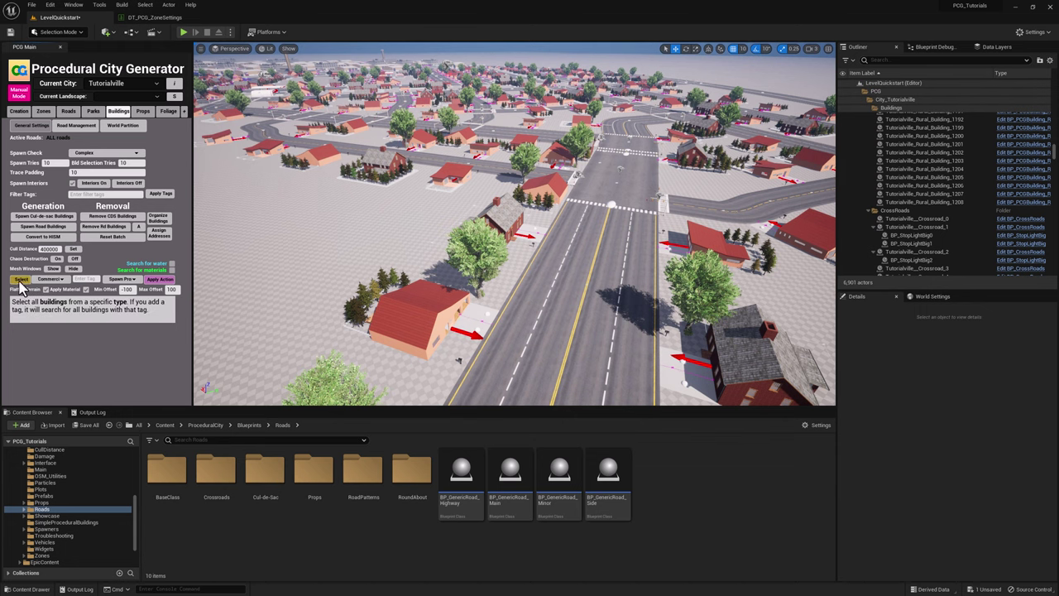
Select all Industrial buildings with Spawn Props kept as the building action
left_click(49, 279)
left_click(46, 300)
left_click(21, 279)
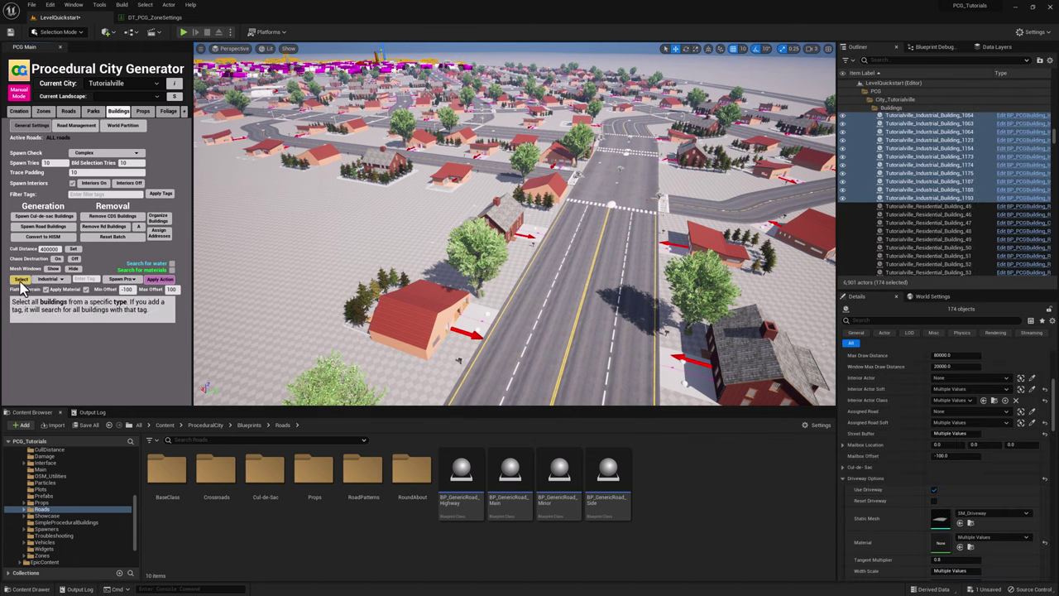
Select all Residential buildings and apply the Spawn Props action to them
left_click(50, 278)
left_click(46, 306)
left_click(21, 279)
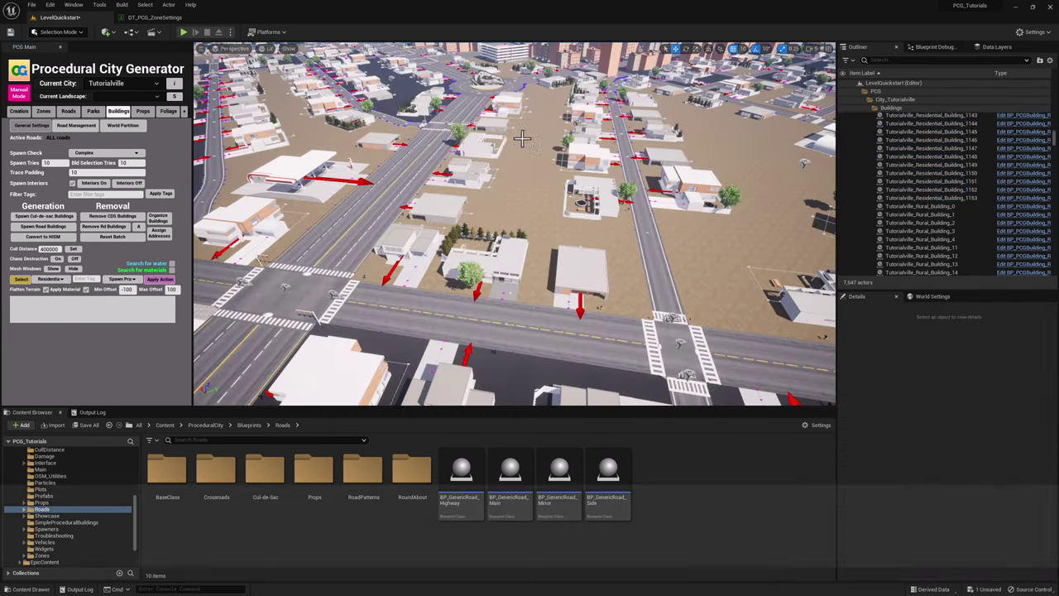
Select the highway Tutorialville_Highway_0 at the city's edge and expand its Props settings
right_click_drag(486, 211, 703, 207)
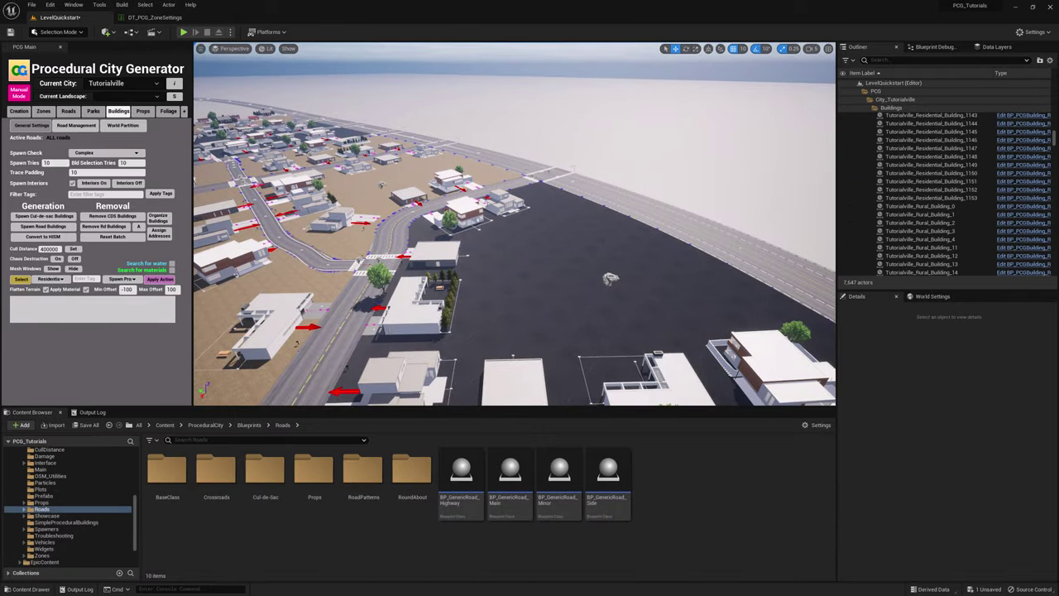
left_click(634, 205)
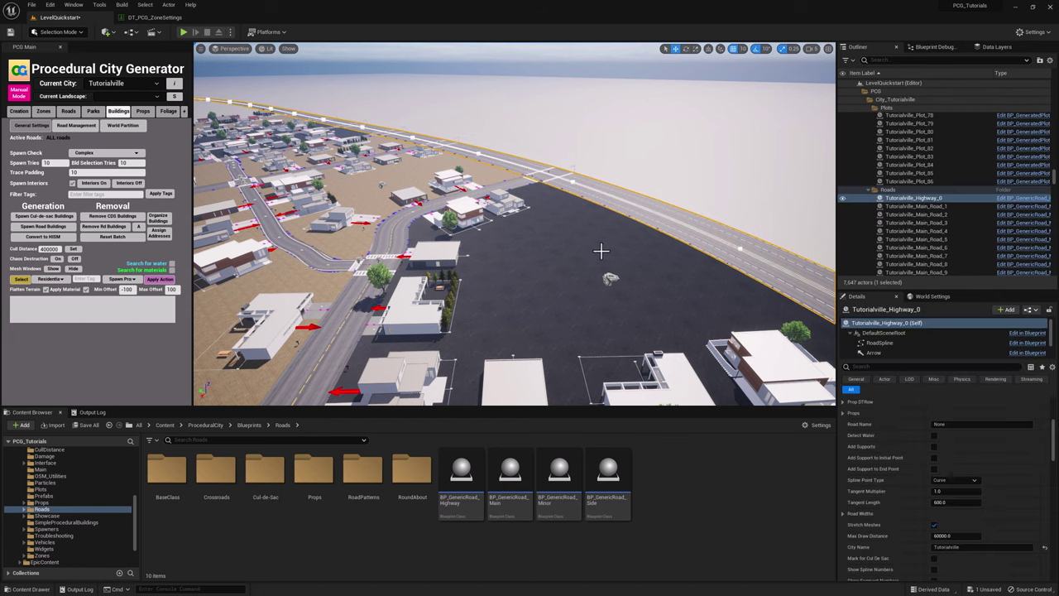
right_click_drag(602, 251, 670, 281)
scroll(875, 417, "up", 1)
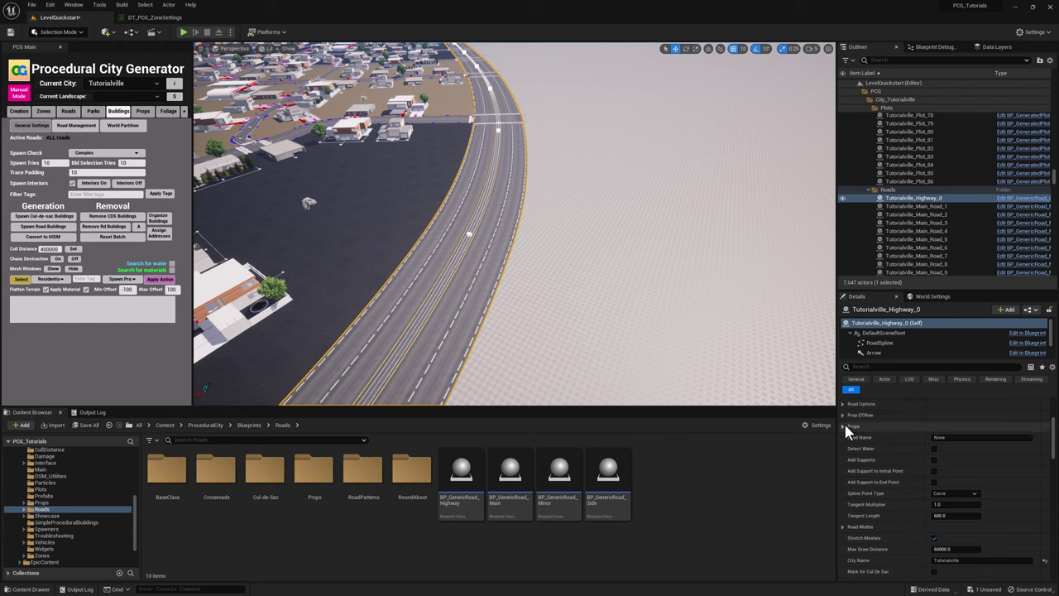
left_click(842, 426)
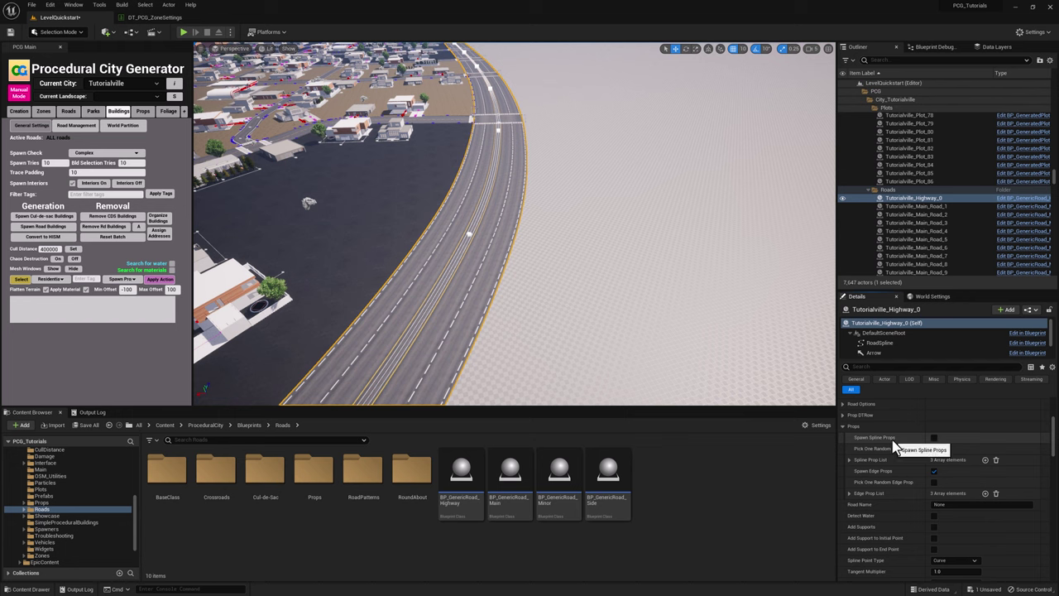
Expand the highway's Spline Prop List and turn off Spawn Prop for the SM_Railing_small_L entry at Index 0
left_click(849, 460)
left_click(856, 470)
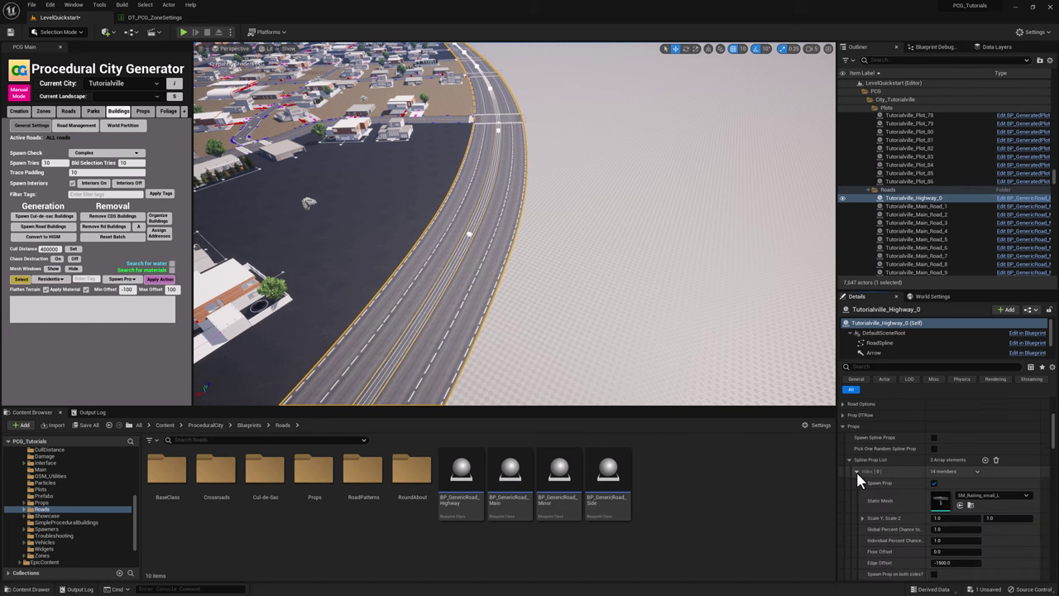
right_click_drag(606, 246, 330, 195)
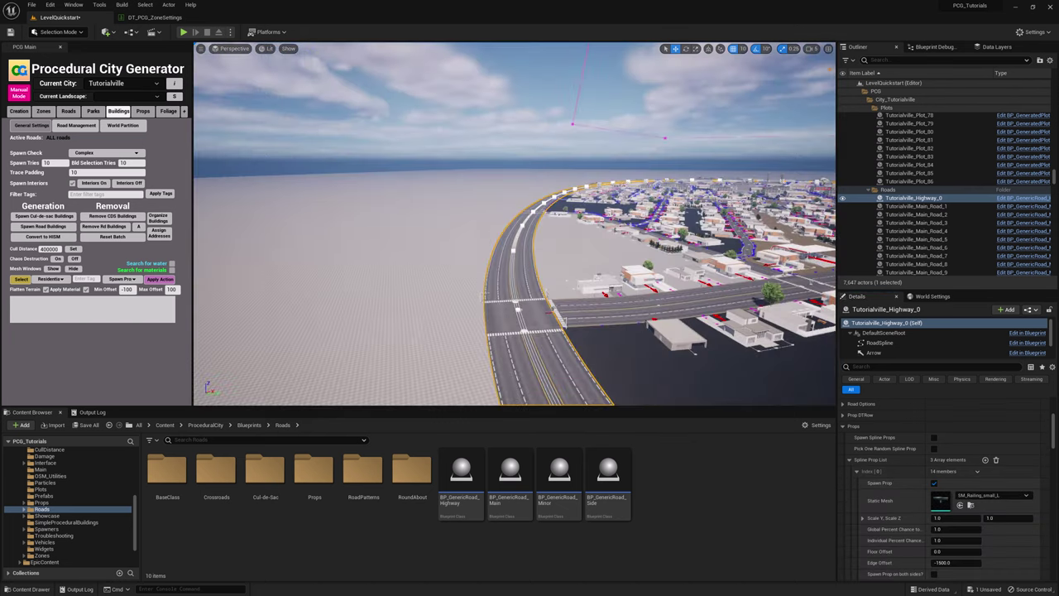
right_click_drag(514, 225, 439, 294)
key("e")
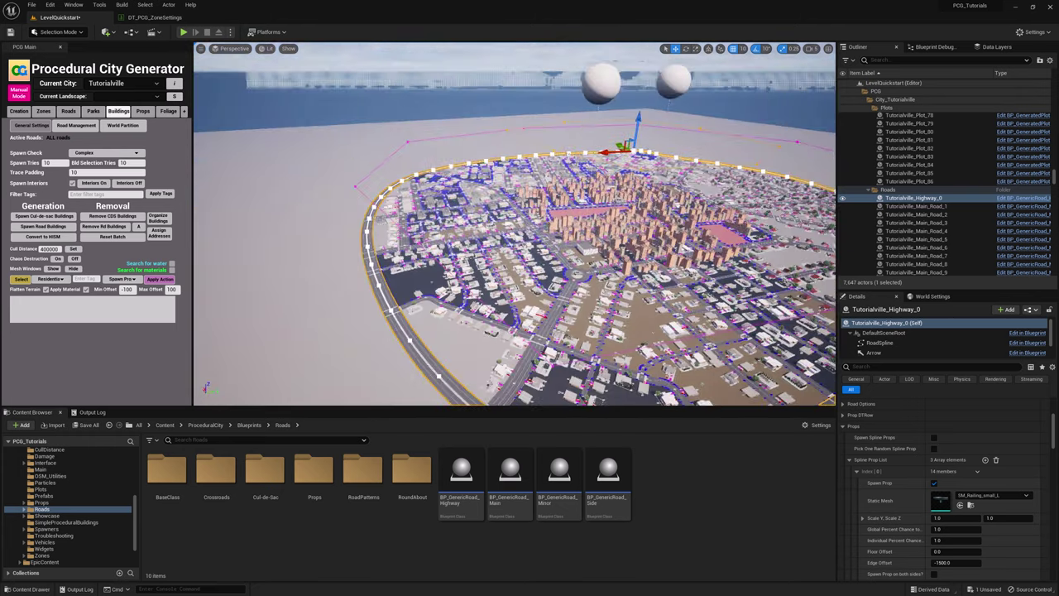
right_click_drag(605, 246, 605, 246)
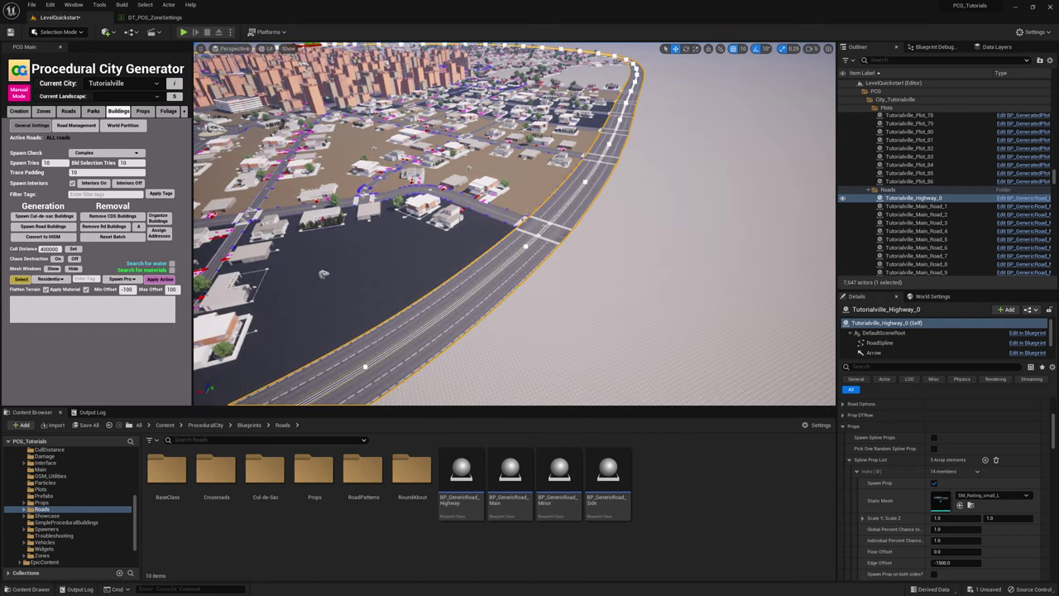
right_click_drag(522, 262, 522, 262)
key("f")
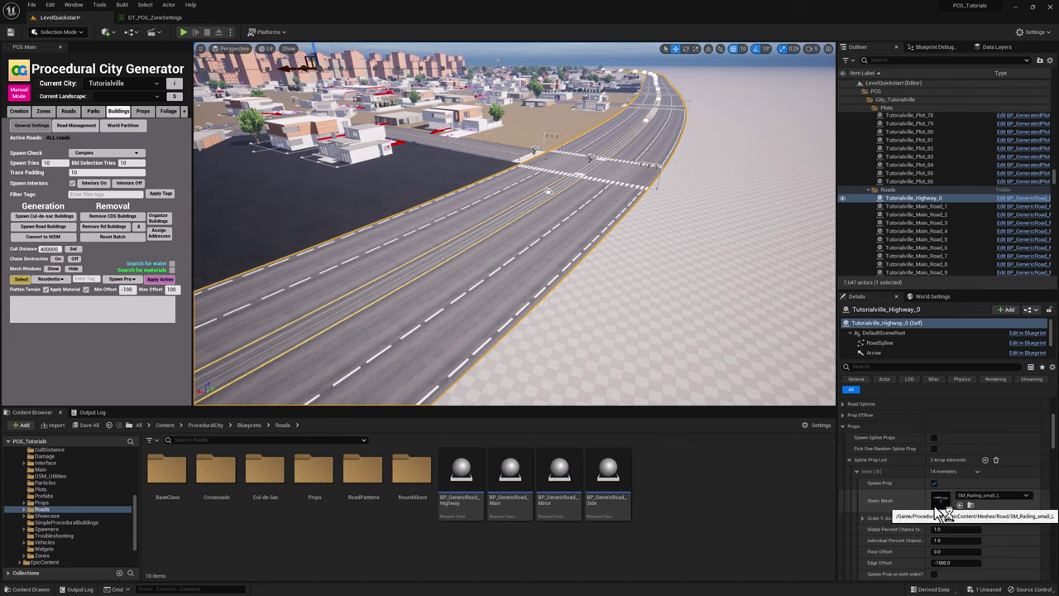
left_click(856, 469)
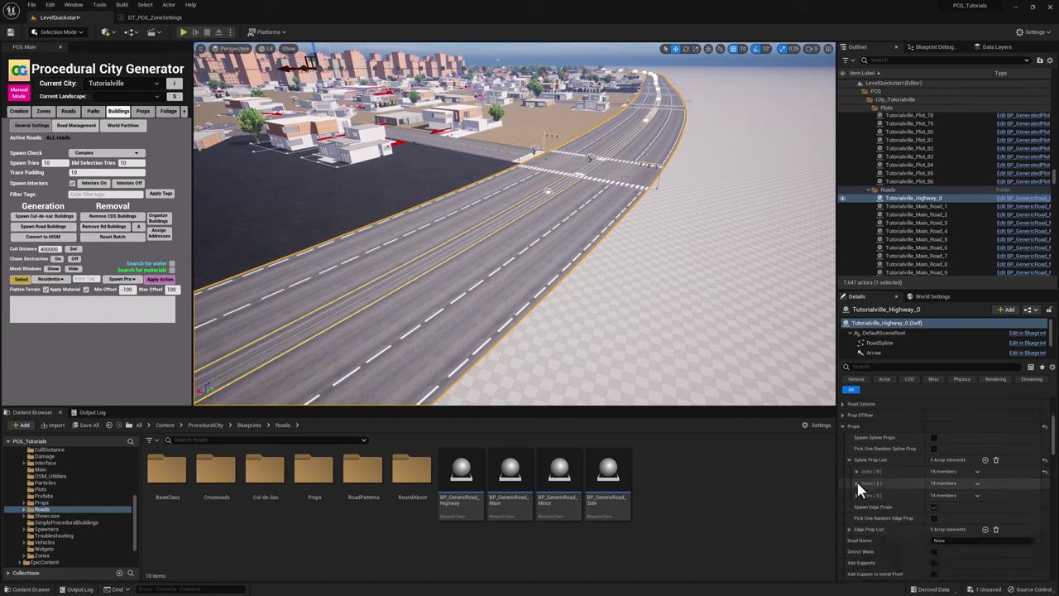
Check the SM_Railing_small_R entry at Index 1 and enable Spawn Prop for the concrete road barrier at Index 2
left_click(856, 483)
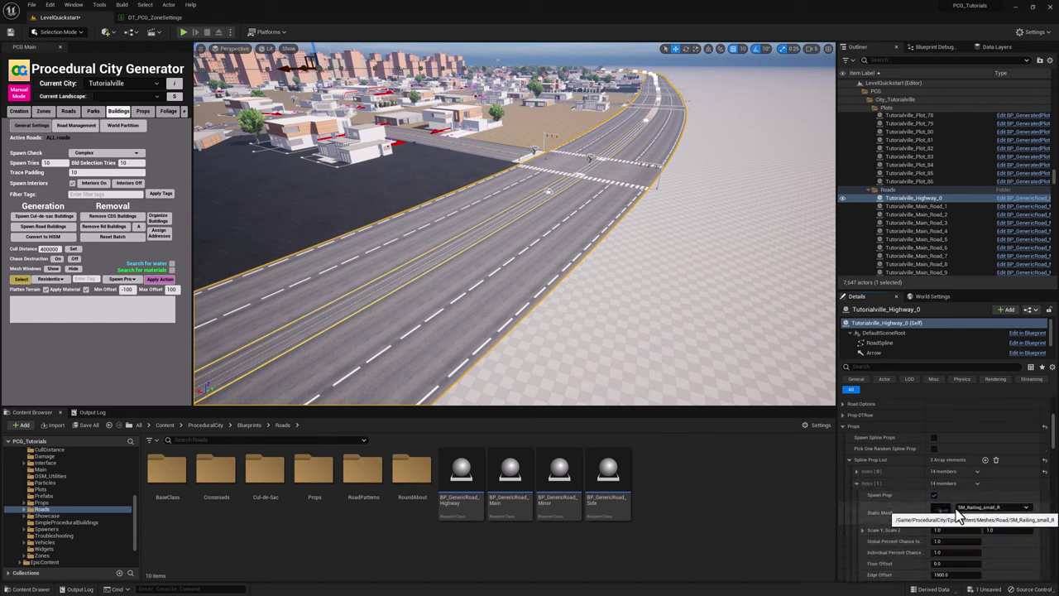
left_click(857, 484)
left_click(856, 494)
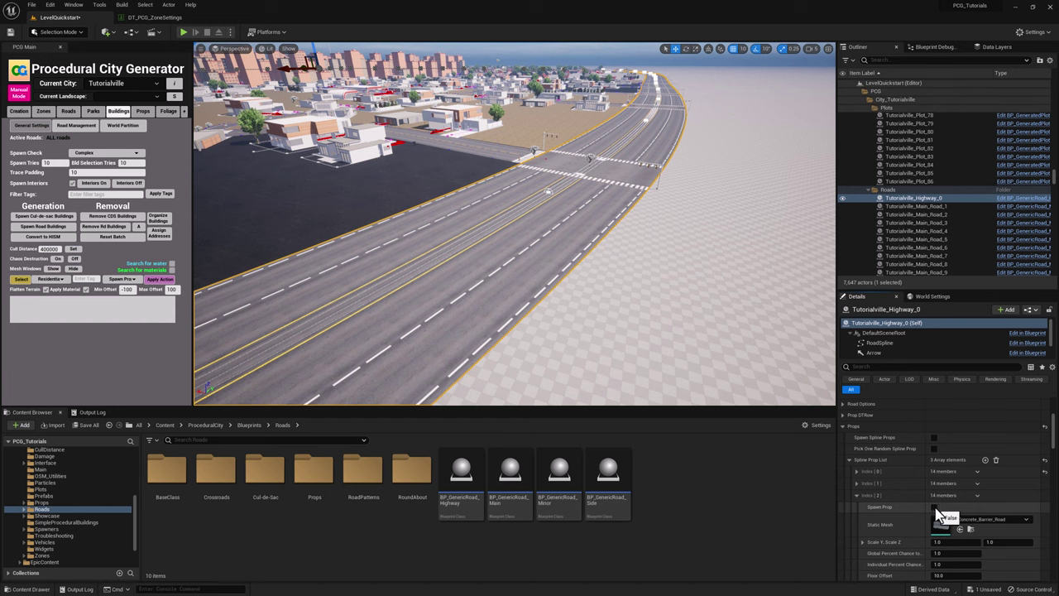
Turn off Spawn Only on Curves for the SM_Railing_small_R entry at Index 1 and enable Spawn Spline Props for the highway
left_click(856, 481)
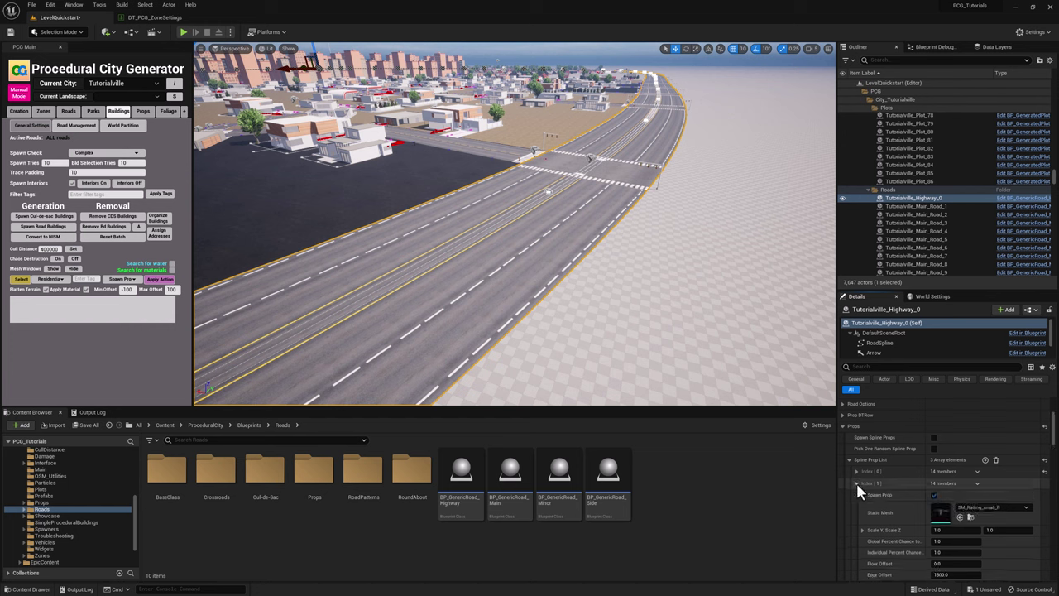
scroll(871, 494, "down", 1)
scroll(875, 508, "down", 2)
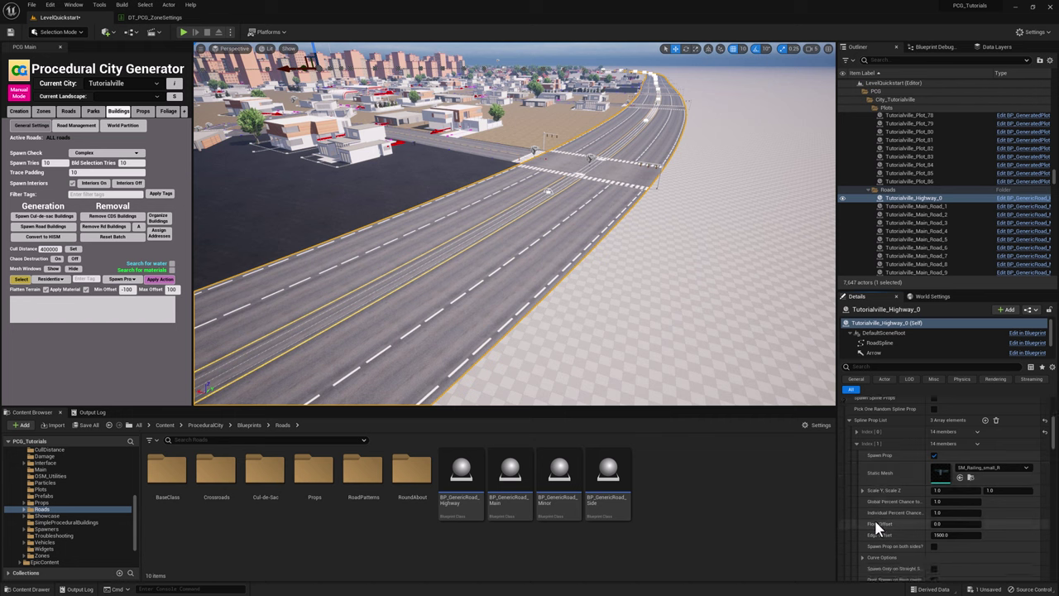
left_click(862, 530)
scroll(863, 520, "down", 2)
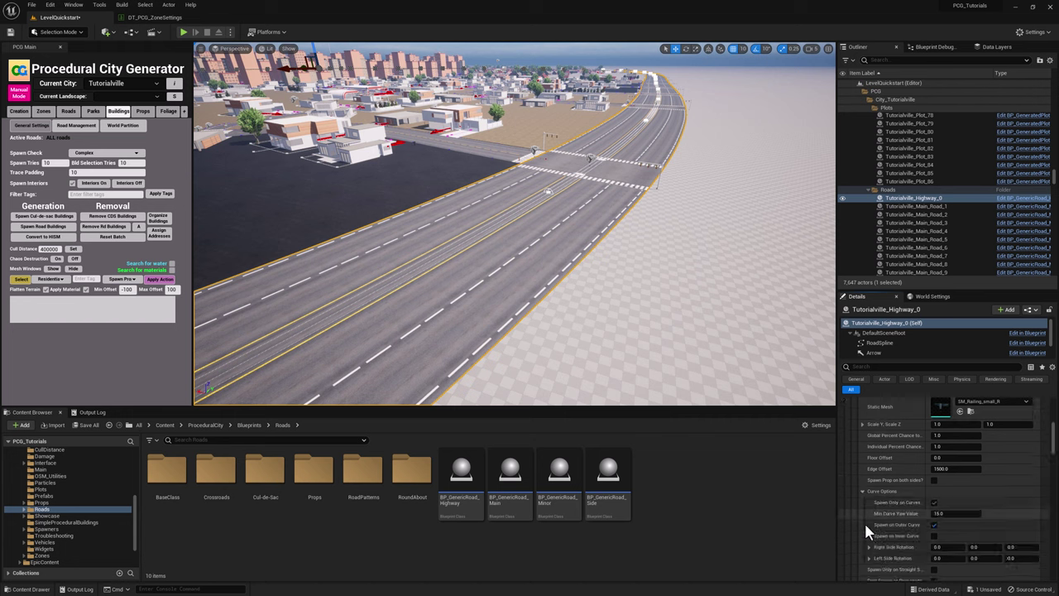
left_click(933, 502)
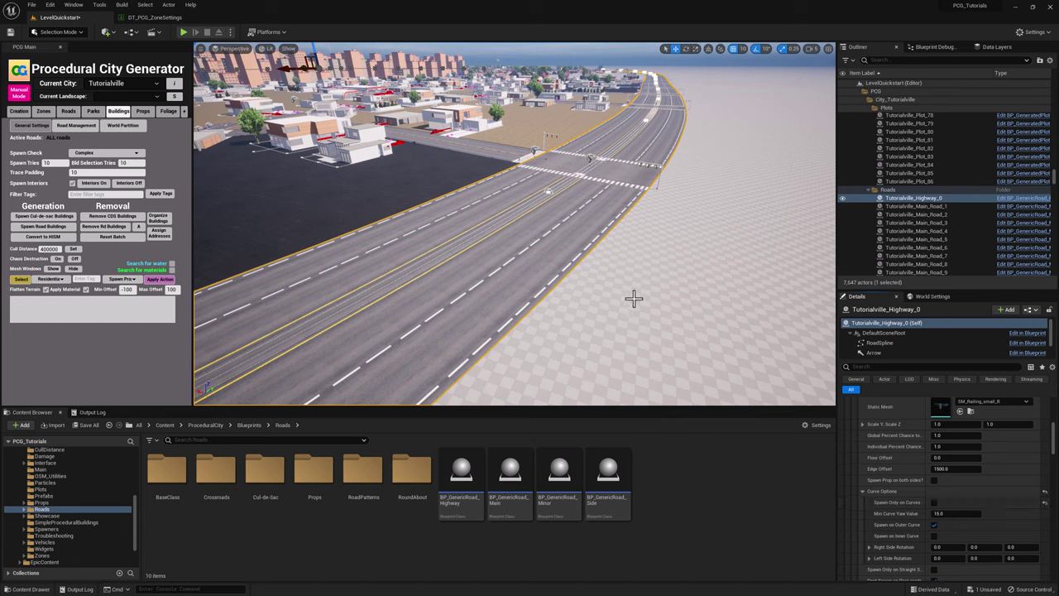
scroll(901, 500, "up", 5)
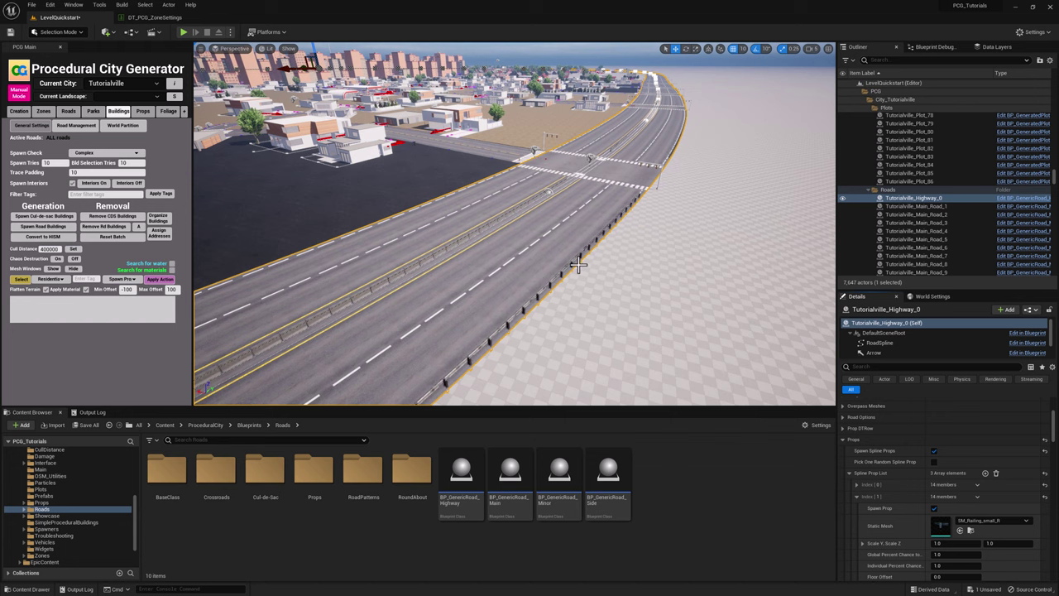
Lower the camera speed to 2, deselect the highway, and examine the railing and median barrier along it and at its crossings
left_click(811, 48)
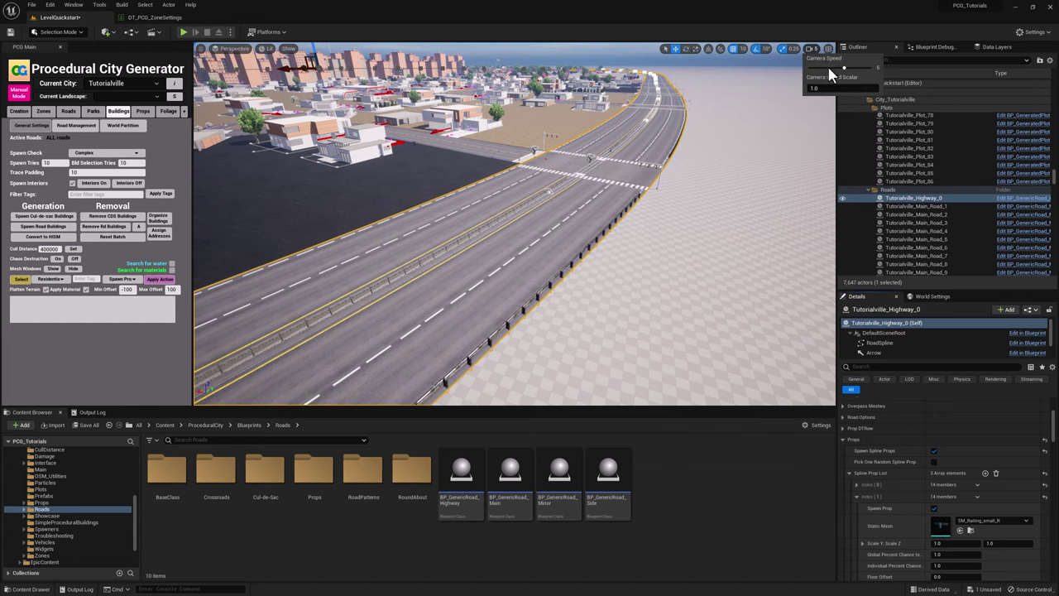
right_click_drag(634, 179, 702, 161)
right_click_drag(612, 217, 354, 310)
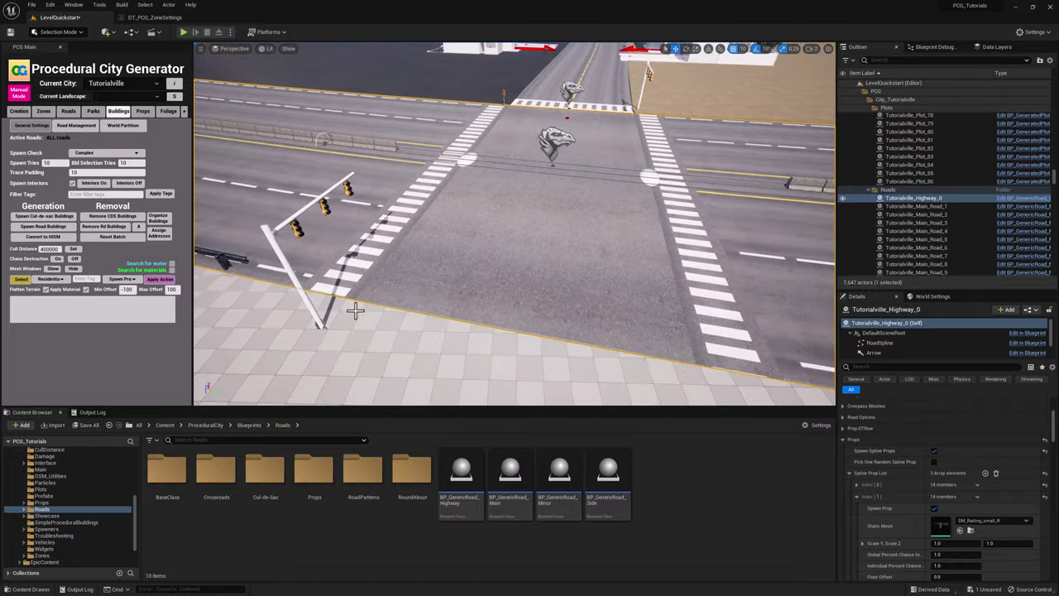
right_click_drag(447, 208, 463, 222)
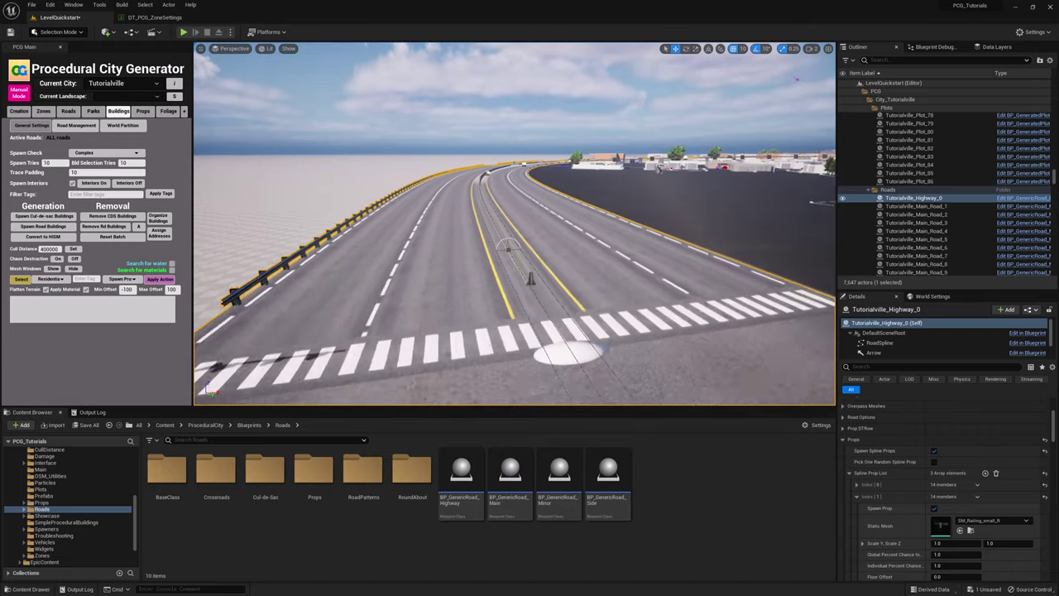
key("Escape")
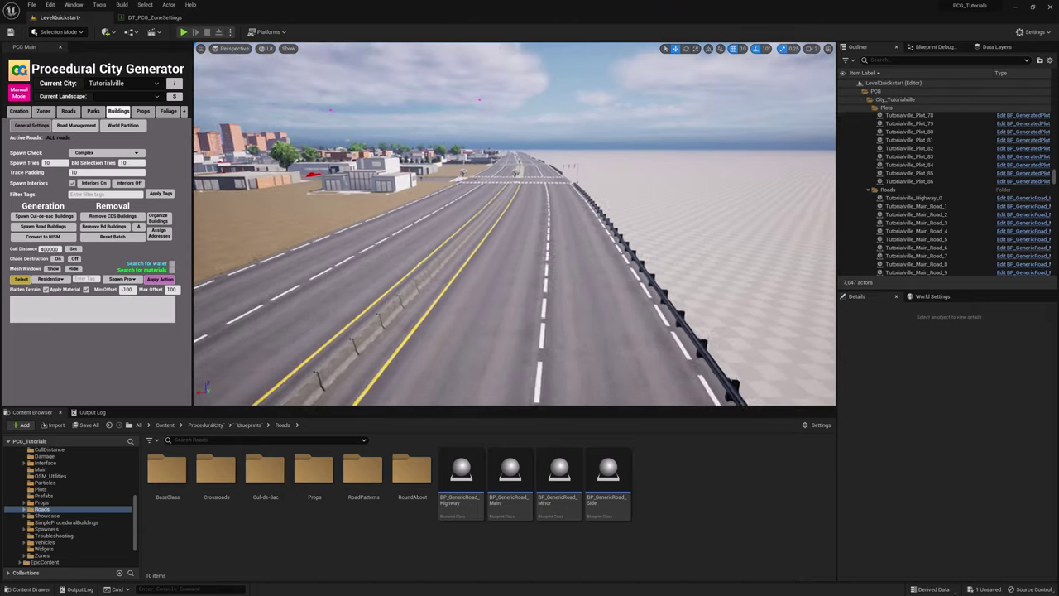
key("w")
right_click_drag(513, 224, 516, 177)
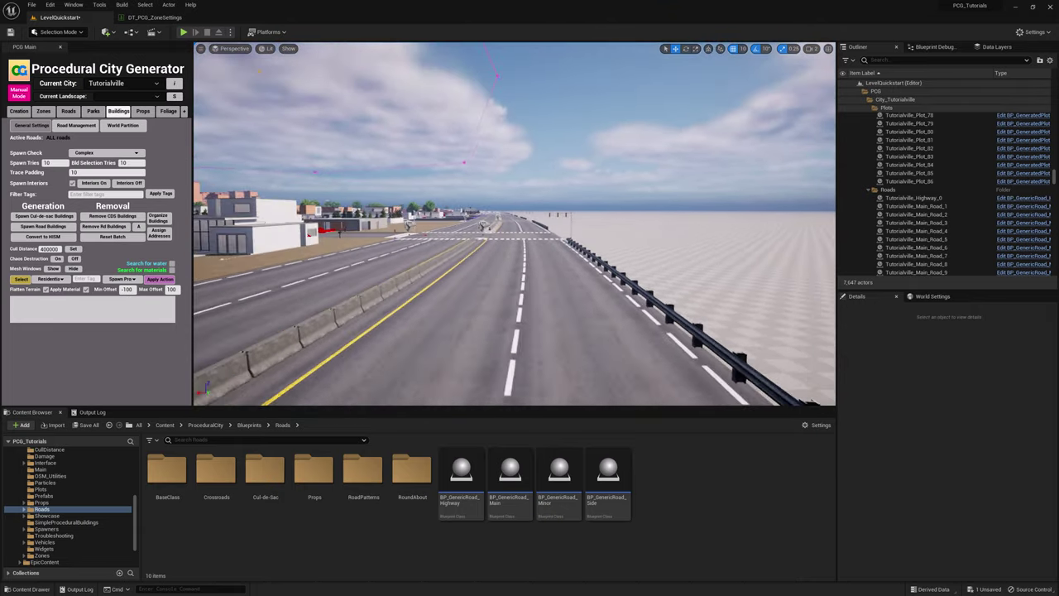
key("w")
right_click_drag(514, 225, 644, 259)
key("w")
key("e")
key("a")
key("e")
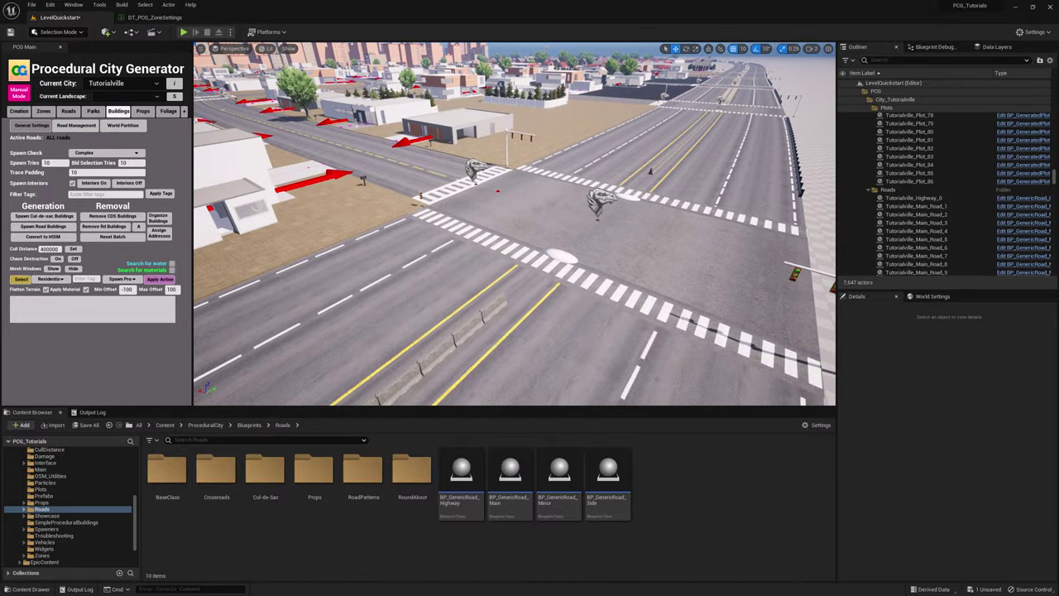
From the overhead city view, reset the prop batch and spawn fixed props along all roads, repeating until every batch is done
key("1")
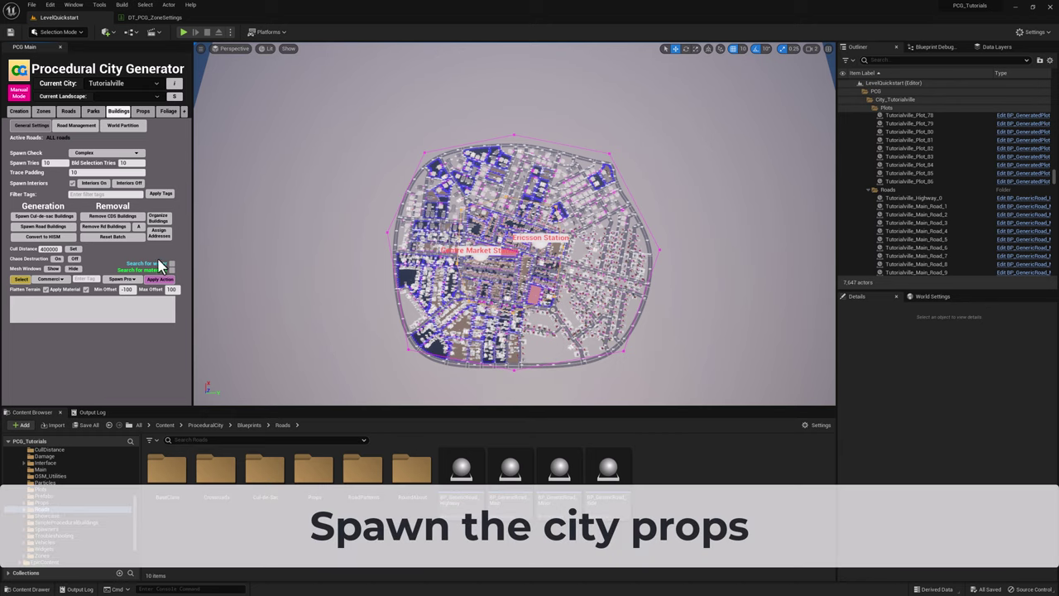
left_click(144, 113)
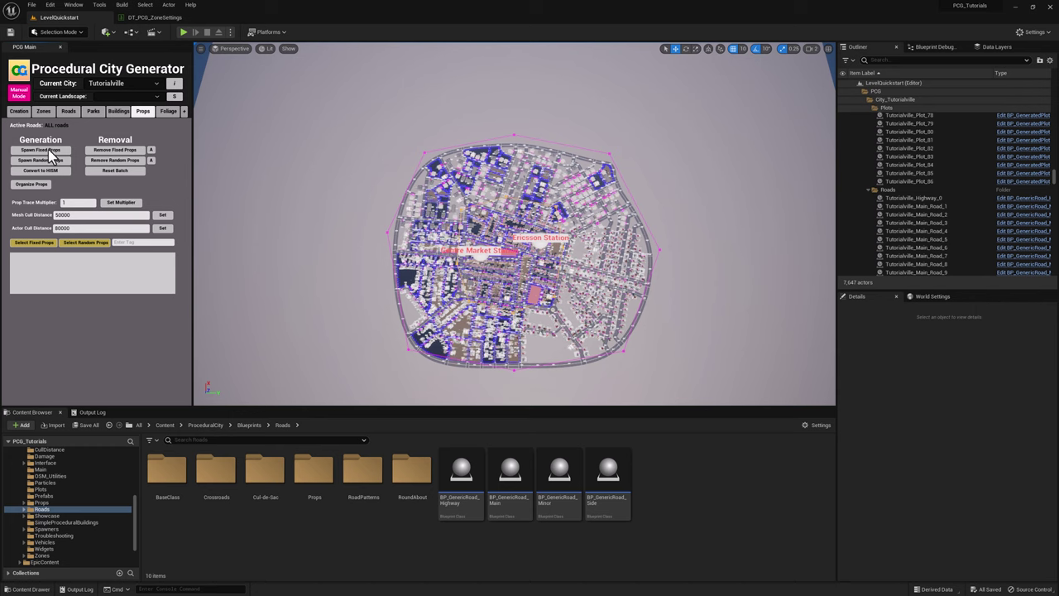
mouse_move(48, 154)
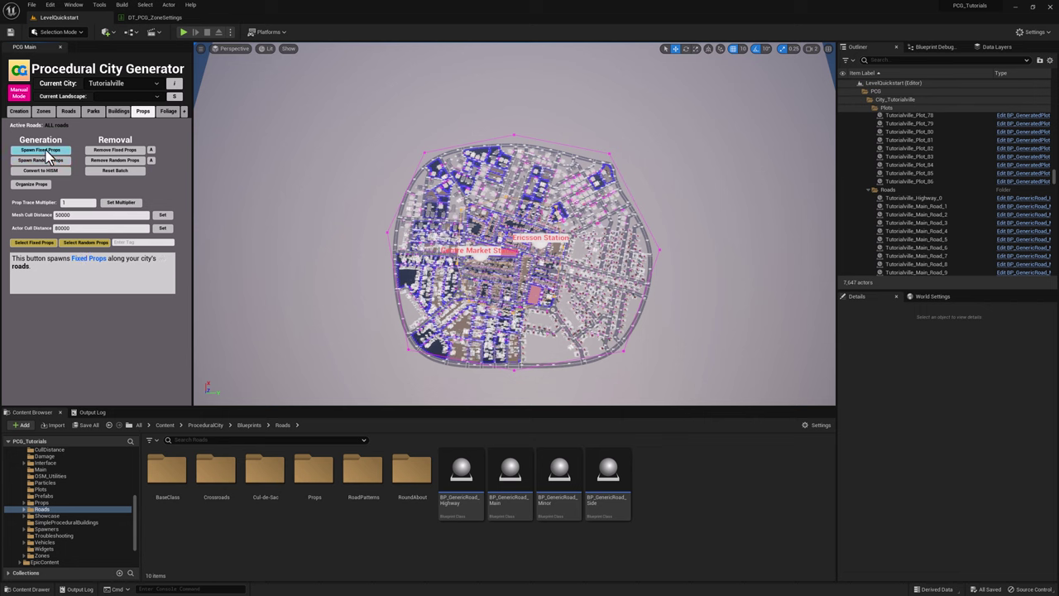
left_click(112, 172)
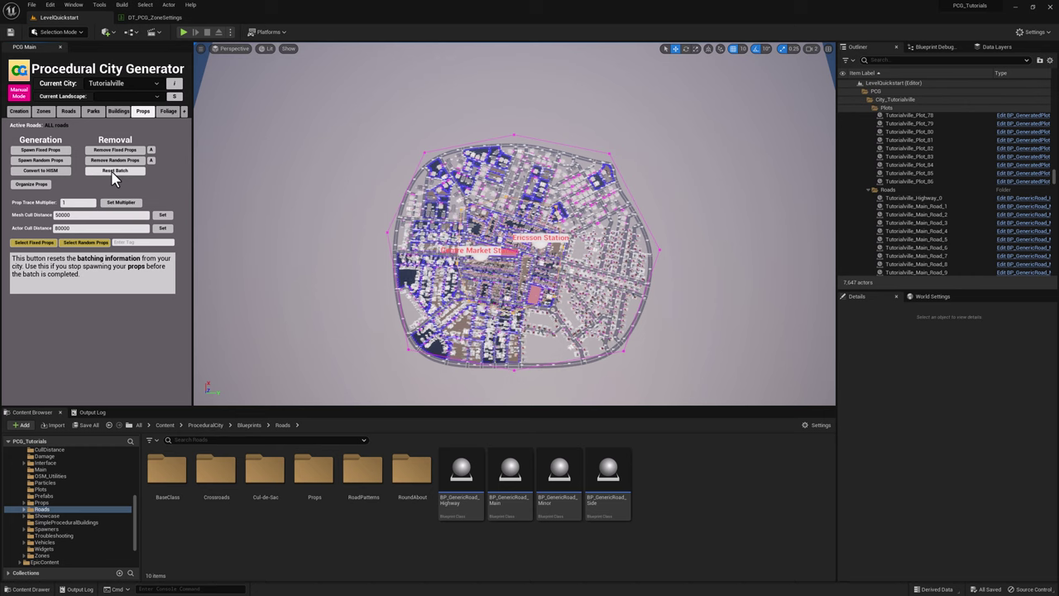
mouse_move(55, 152)
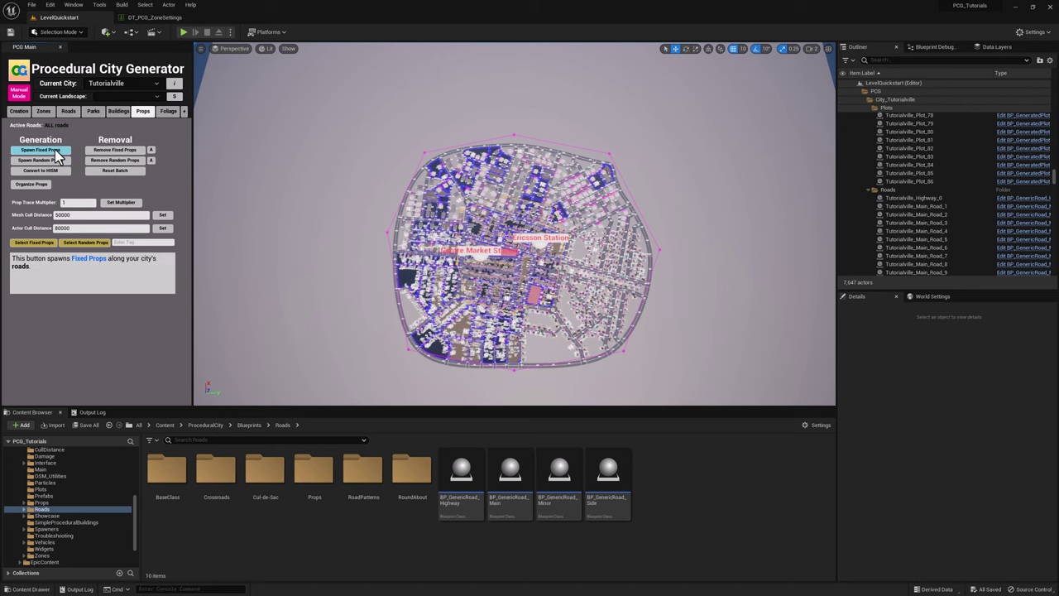
left_click(56, 152)
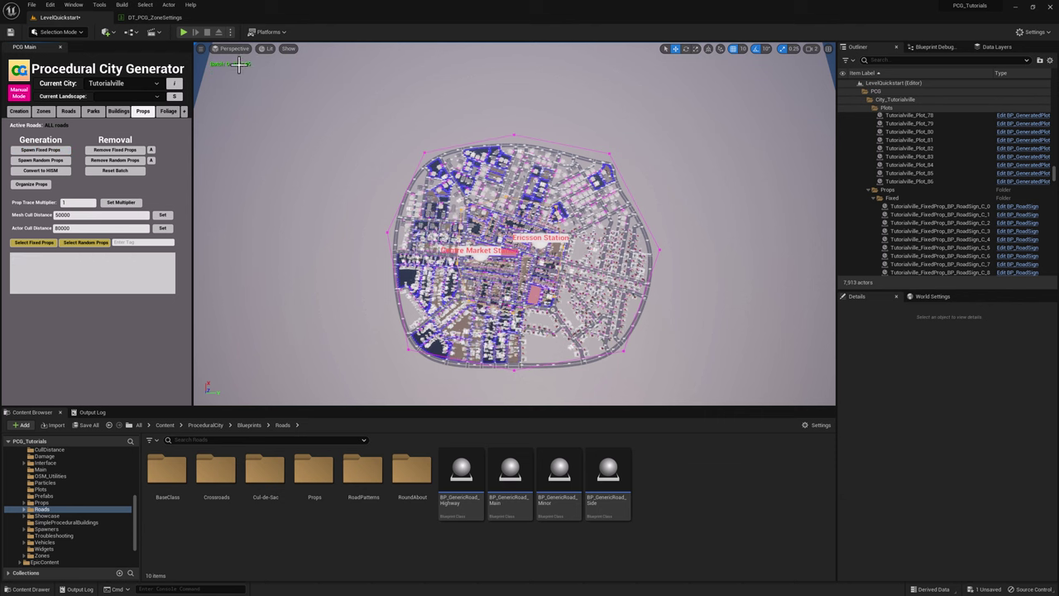
left_click(41, 149)
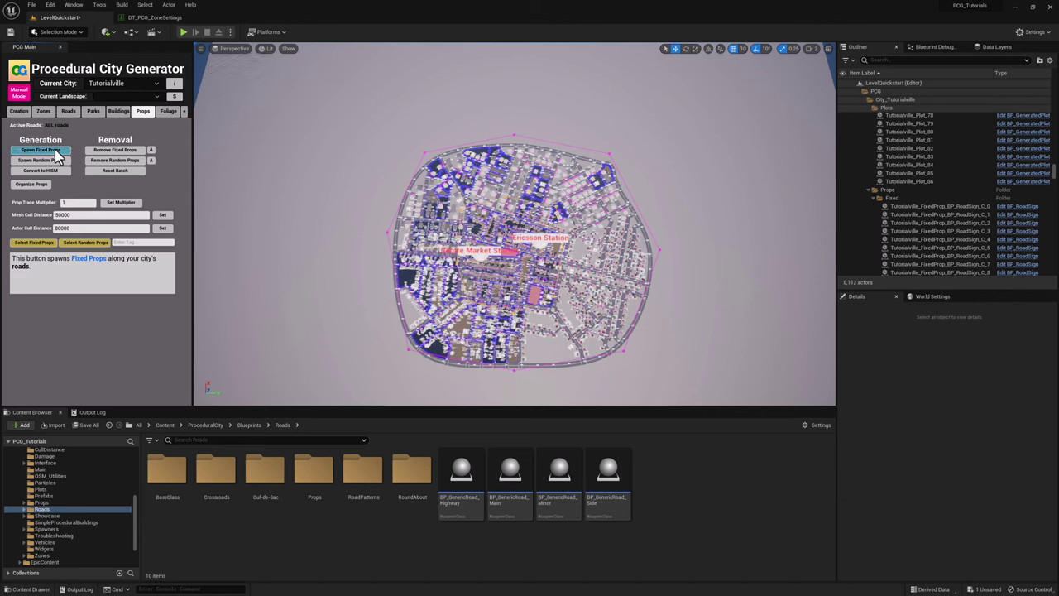
left_click(41, 149)
left_click(55, 153)
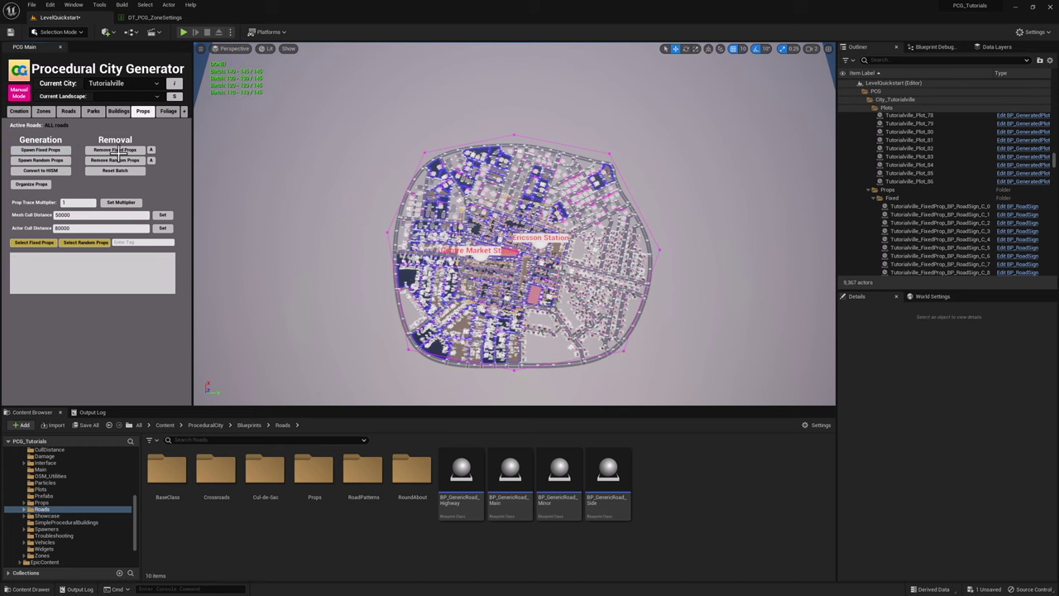
Spawn random props along all of Tutorialville's roads
left_click(53, 163)
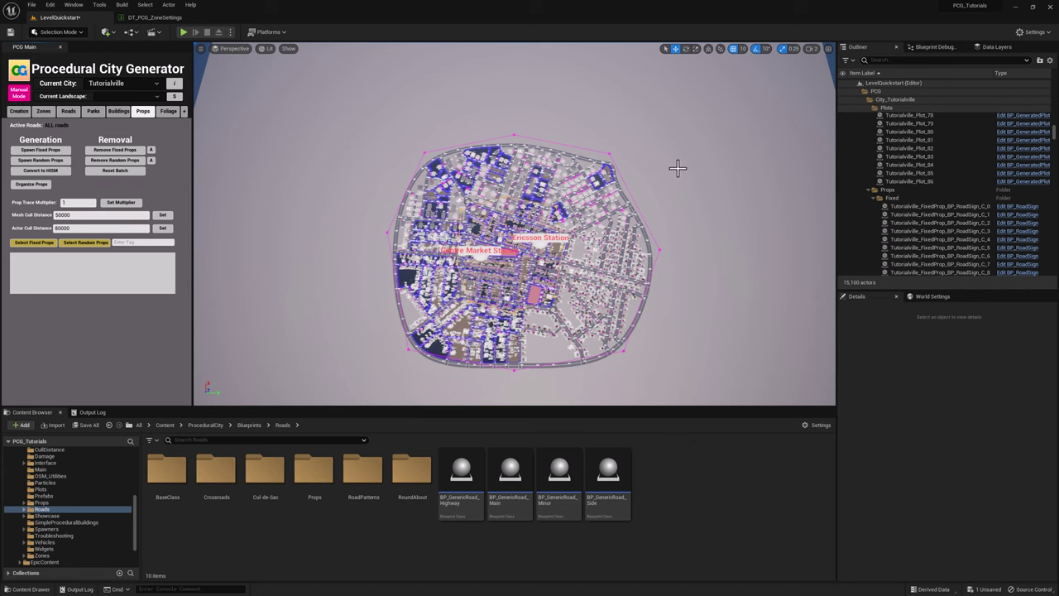
left_click(695, 145)
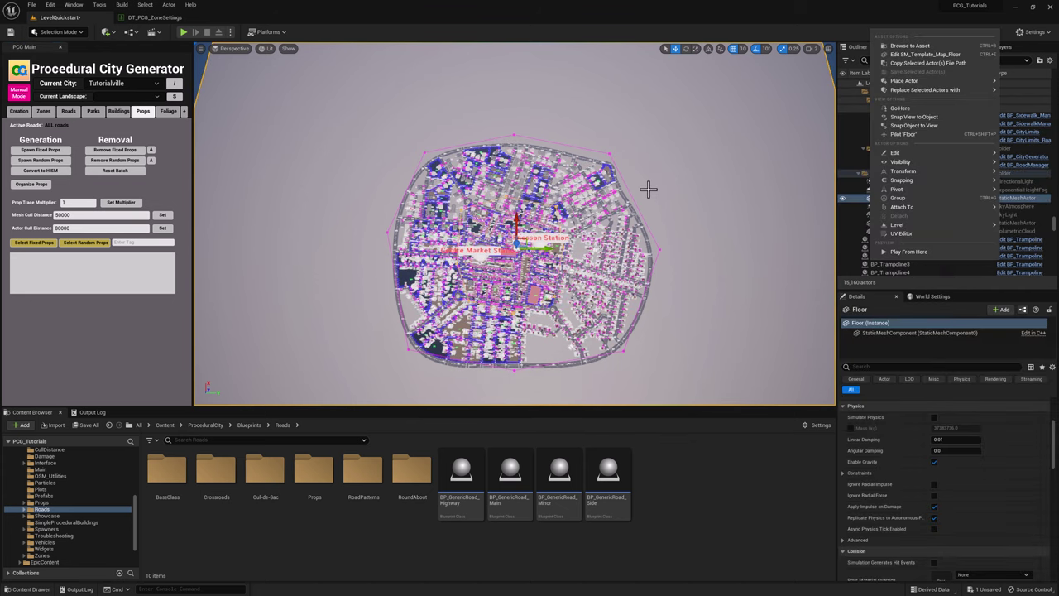
Raise the camera speed and move from the overhead view down to street level in Tutorialville
left_click(816, 48)
left_click(843, 68)
right_click_drag(673, 161, 695, 189)
key("w")
right_click_drag(620, 170, 620, 169)
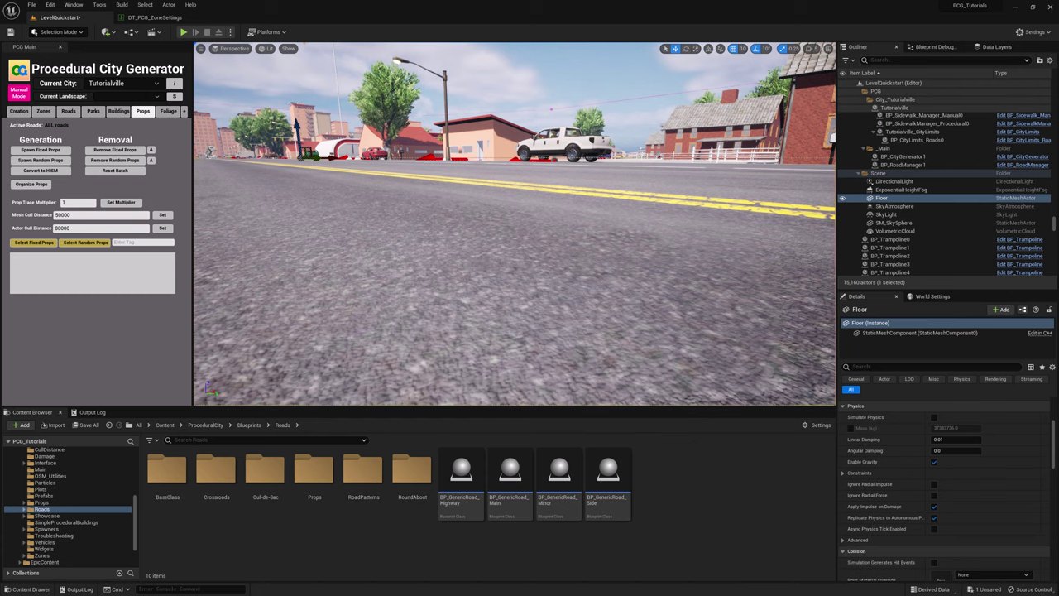
Lower the camera speed and examine the fixed and random props spawned along the streets and sidewalks
left_click(811, 49)
right_click_drag(569, 233, 569, 233)
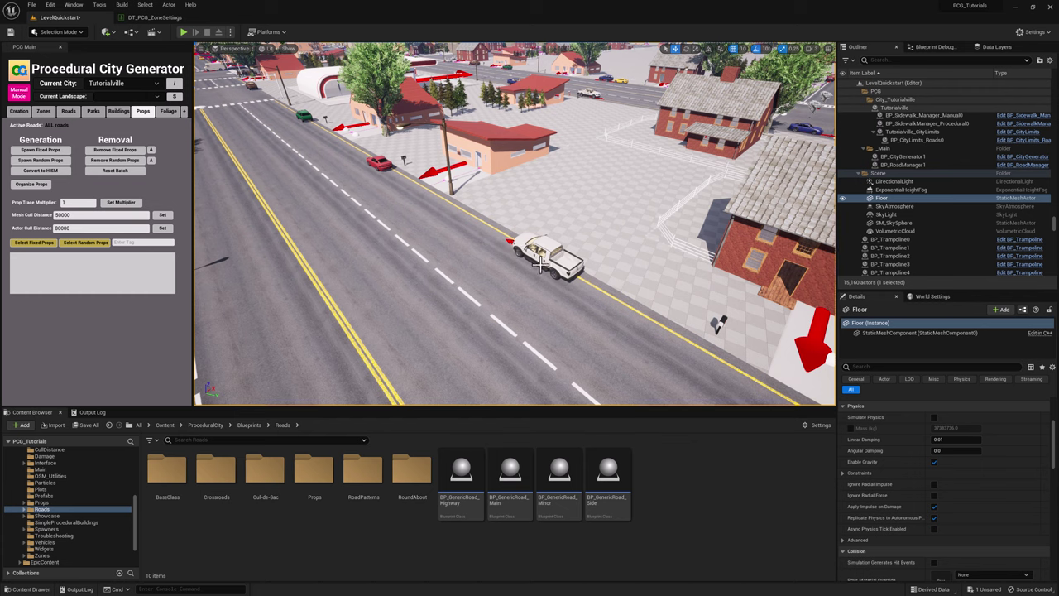
right_click_drag(581, 273, 581, 273)
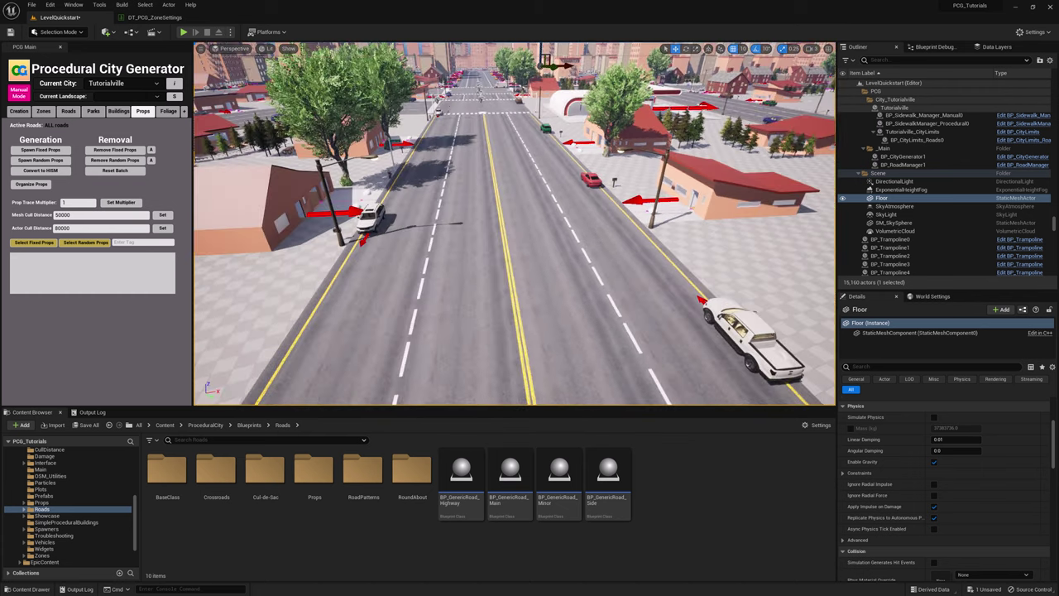
right_click_drag(465, 121, 464, 121)
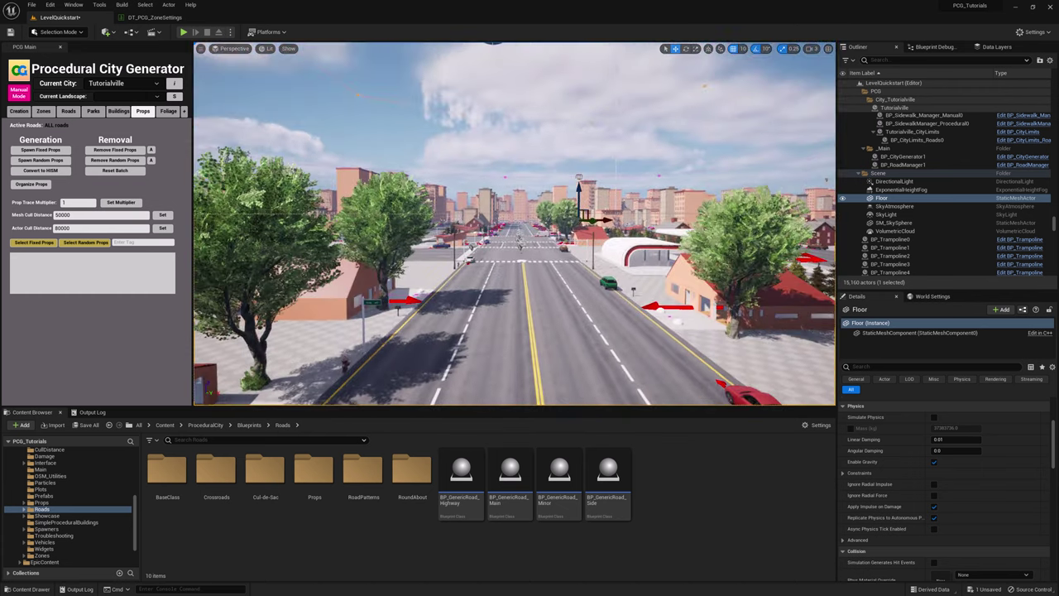
key("w")
right_click_drag(605, 290, 605, 290)
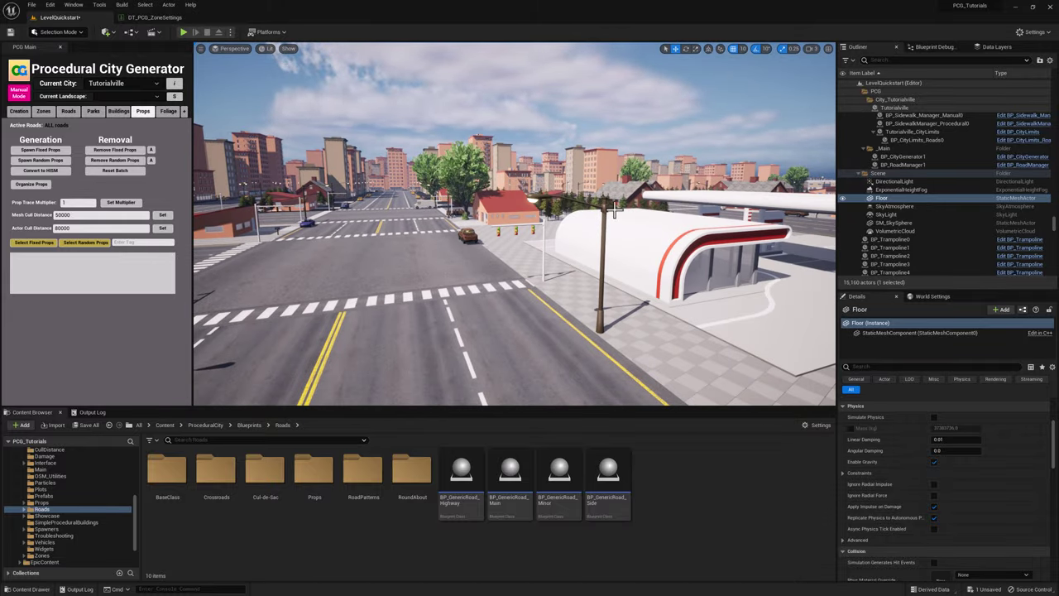
key("w")
right_click_drag(600, 215, 600, 215)
key("a")
right_click_drag(605, 288, 602, 277)
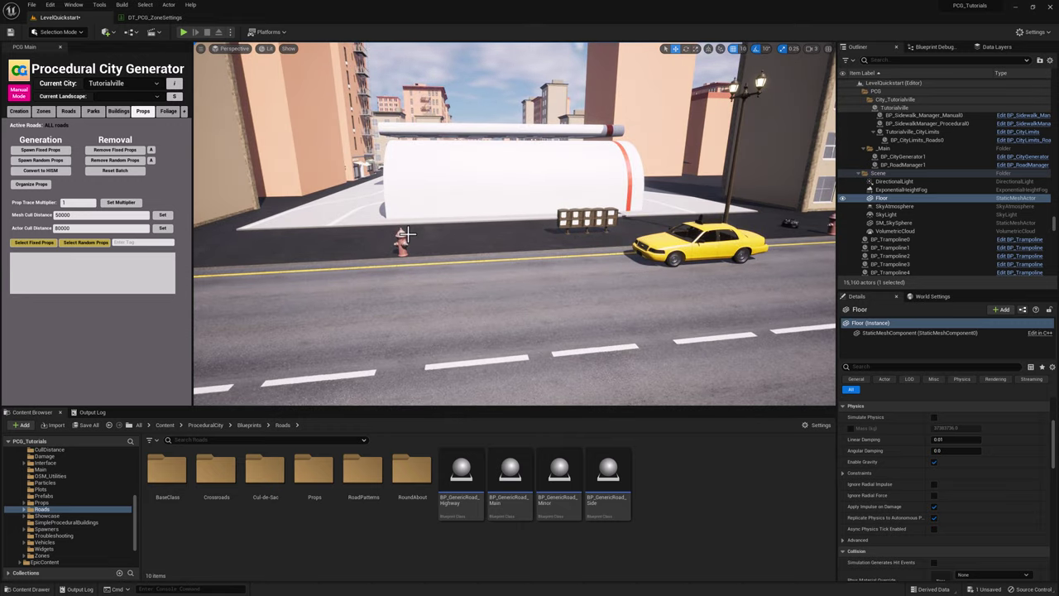
Examine more street props around Tutorialville's intersections, city blocks and houses, selecting a trash can on the sidewalk
mouse_move(602, 277)
right_mouse_down()
mouse_move(644, 279)
mouse_move(608, 262)
right_mouse_up()
right_click_drag(517, 285, 517, 284)
left_click(553, 304)
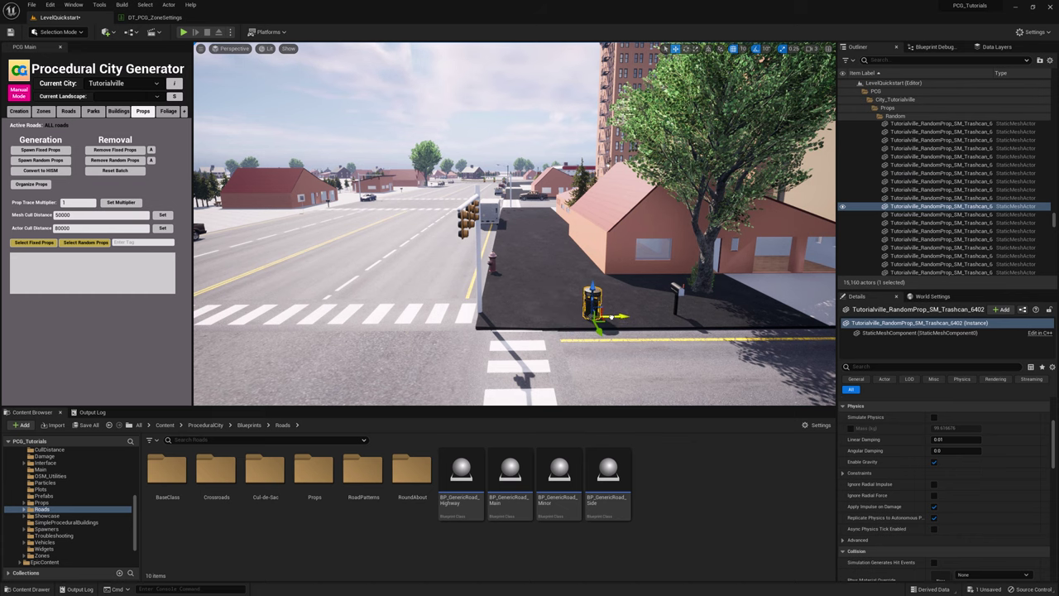
right_click_drag(540, 285, 499, 276)
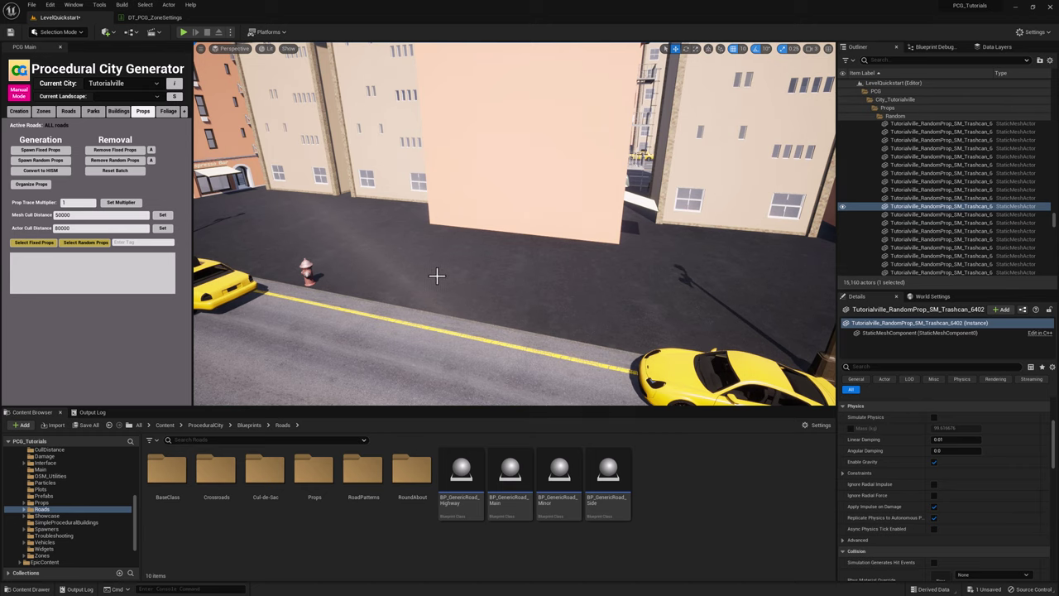
right_click_drag(437, 275, 316, 263)
right_click_drag(454, 277, 478, 279)
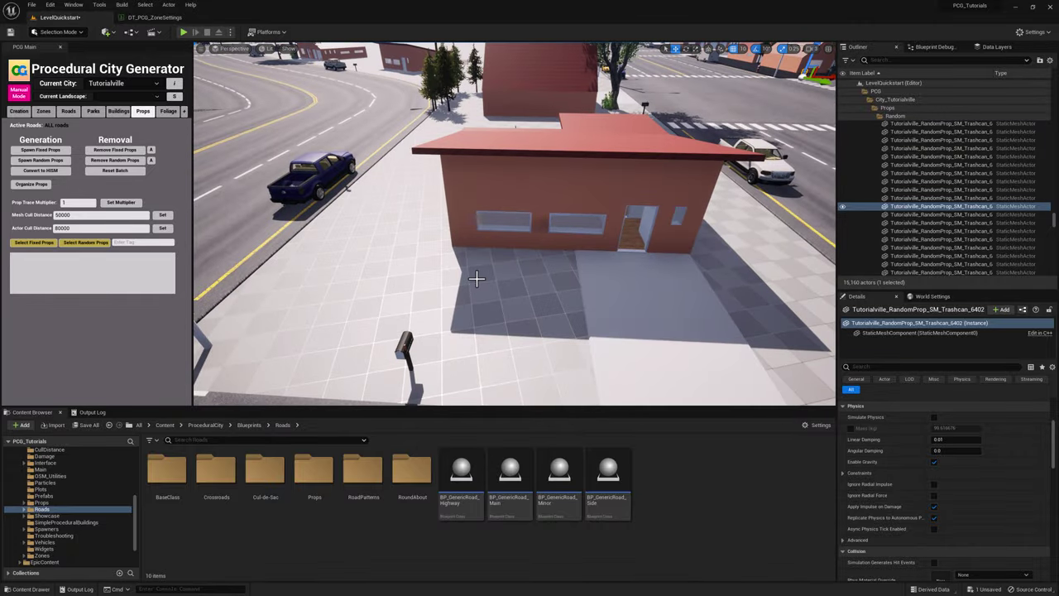
right_click_drag(476, 278, 482, 281)
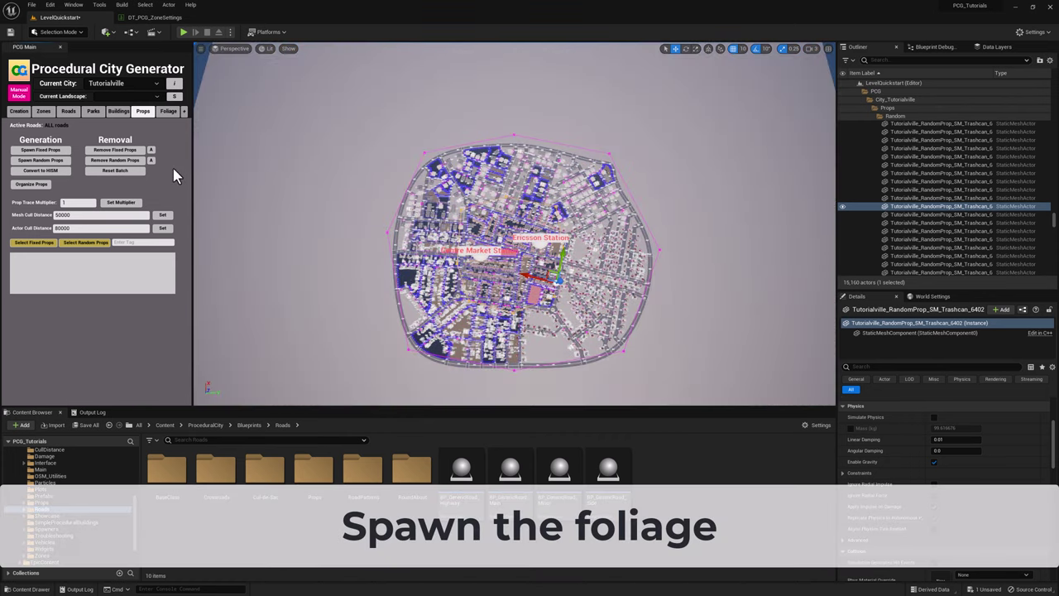
Spawn city foliage along all of Tutorialville's roads, repeating until every batch is done
left_click(163, 117)
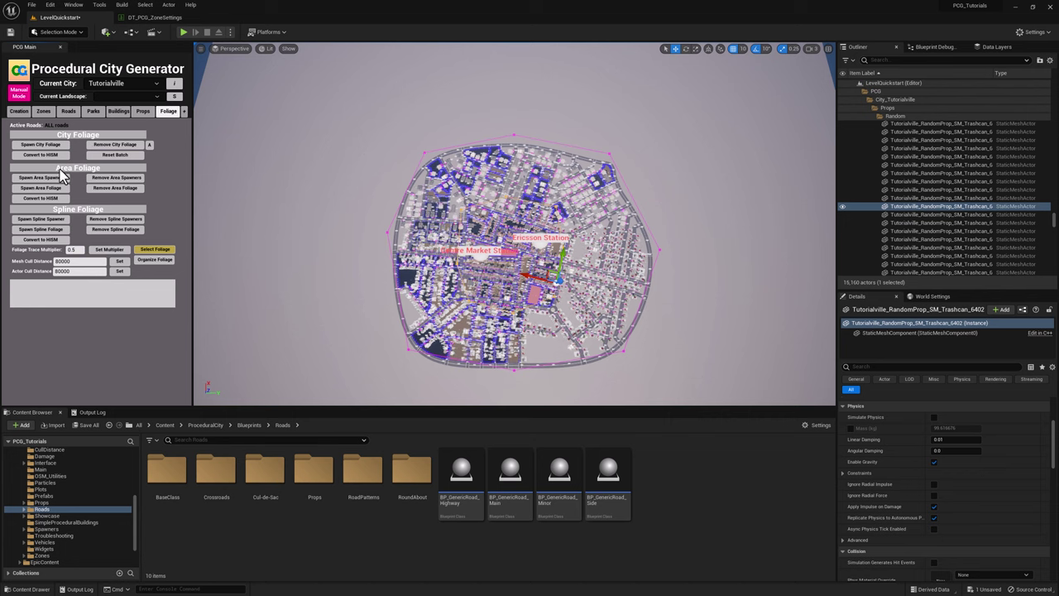
left_click(111, 178)
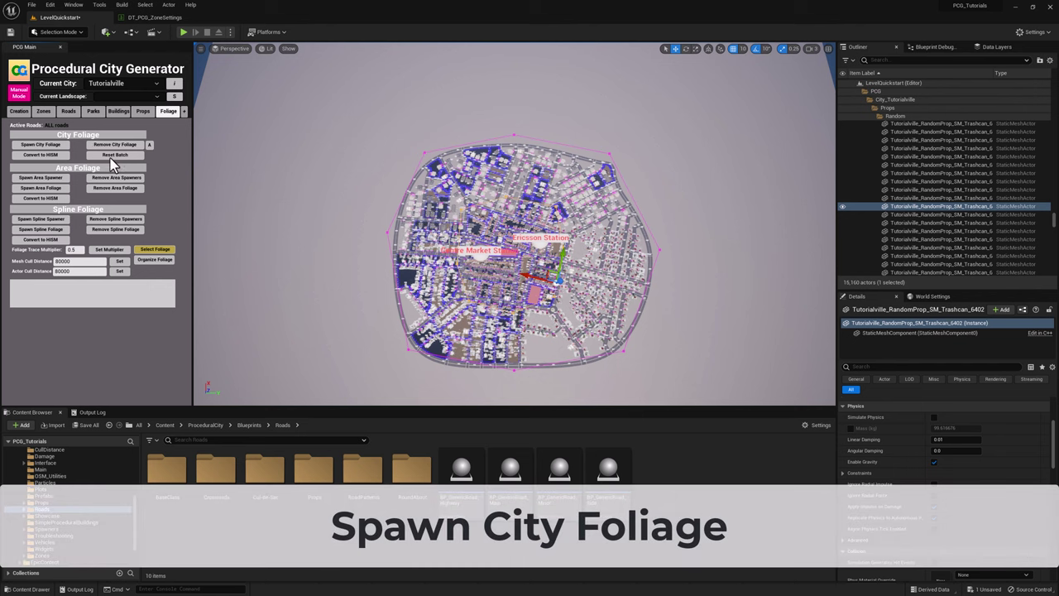
mouse_move(111, 157)
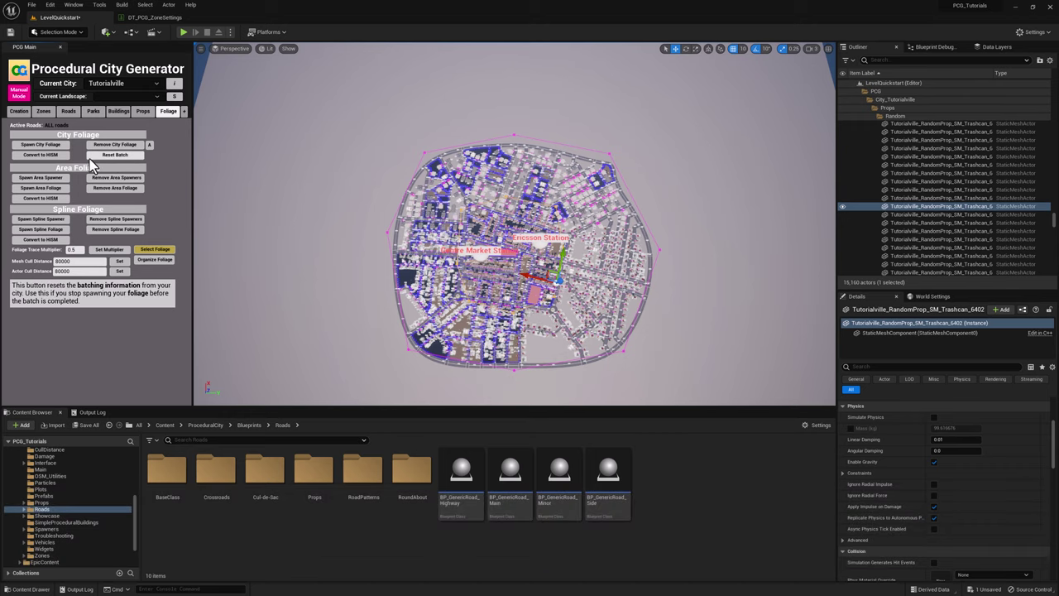
mouse_move(46, 147)
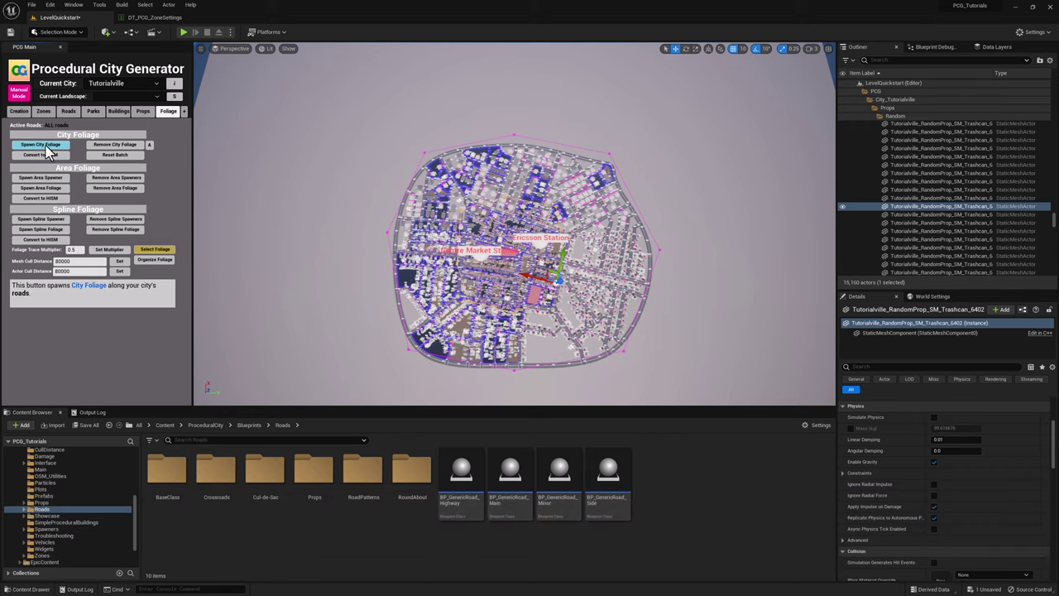
left_click(47, 147)
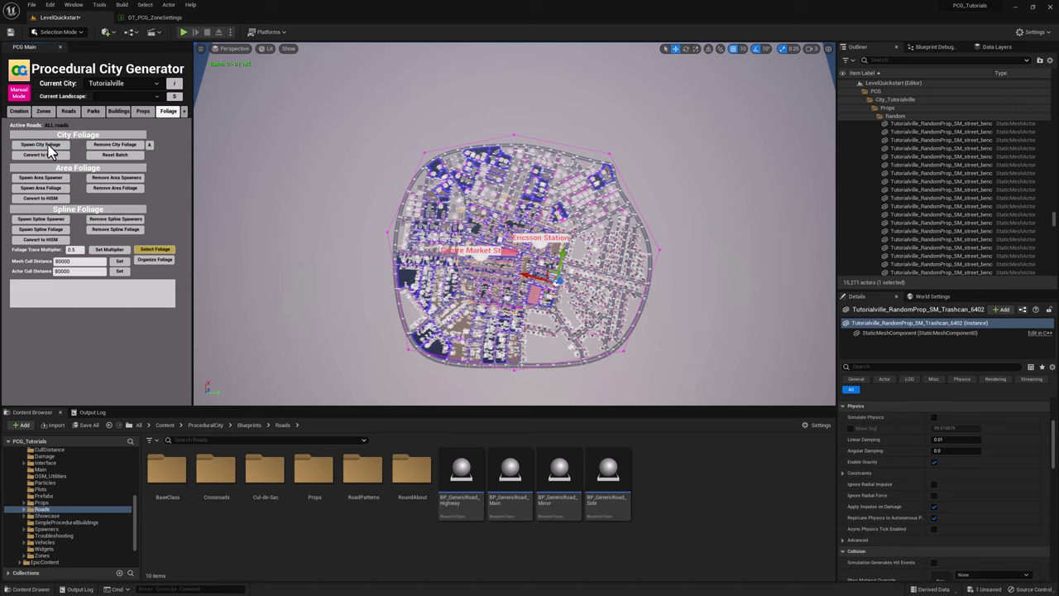
left_click(48, 148)
left_click(48, 148)
left_click(48, 148)
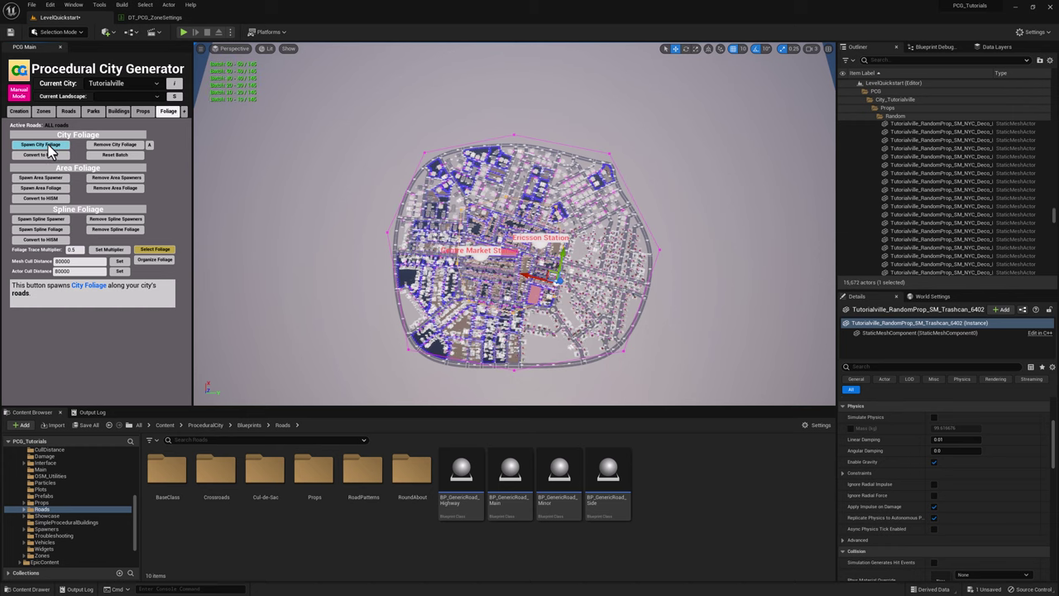
left_click(47, 147)
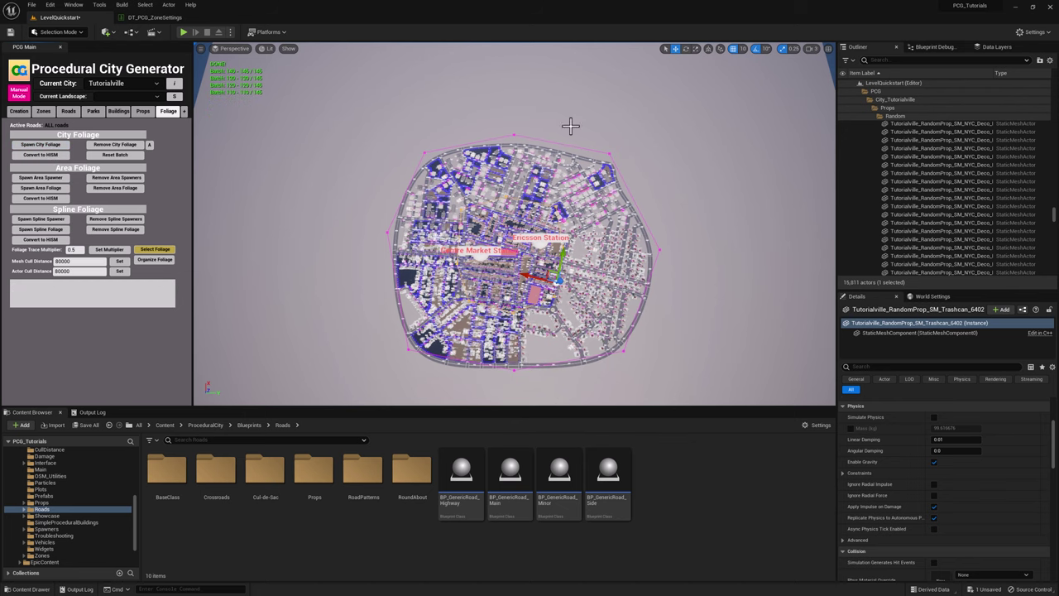
Set the camera speed to 6 and fly from the overhead city view down to the residential roads
left_click(815, 49)
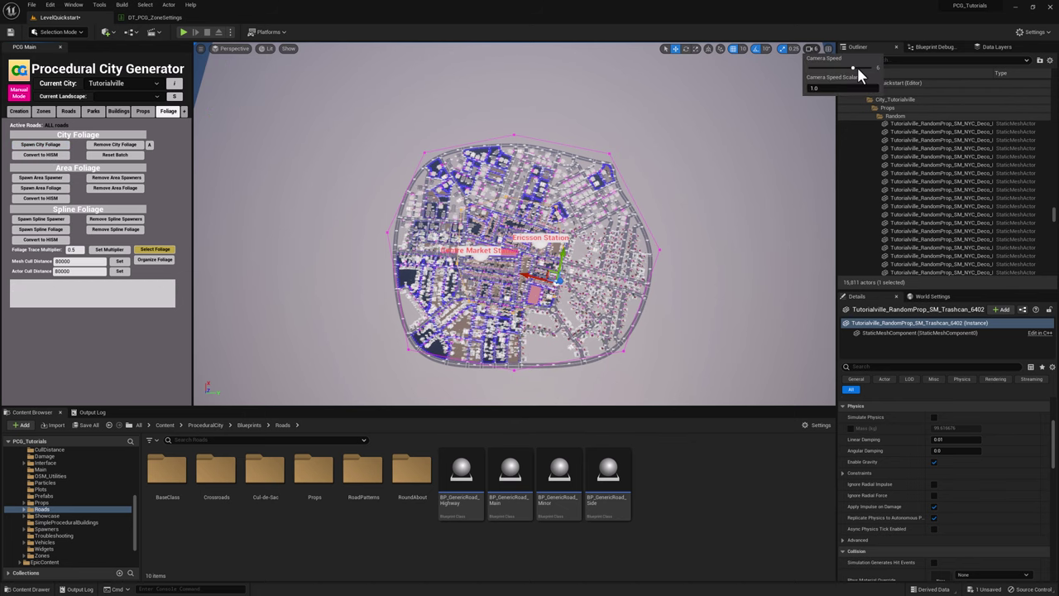
right_click_drag(576, 157, 786, 129)
key("w")
key("w")
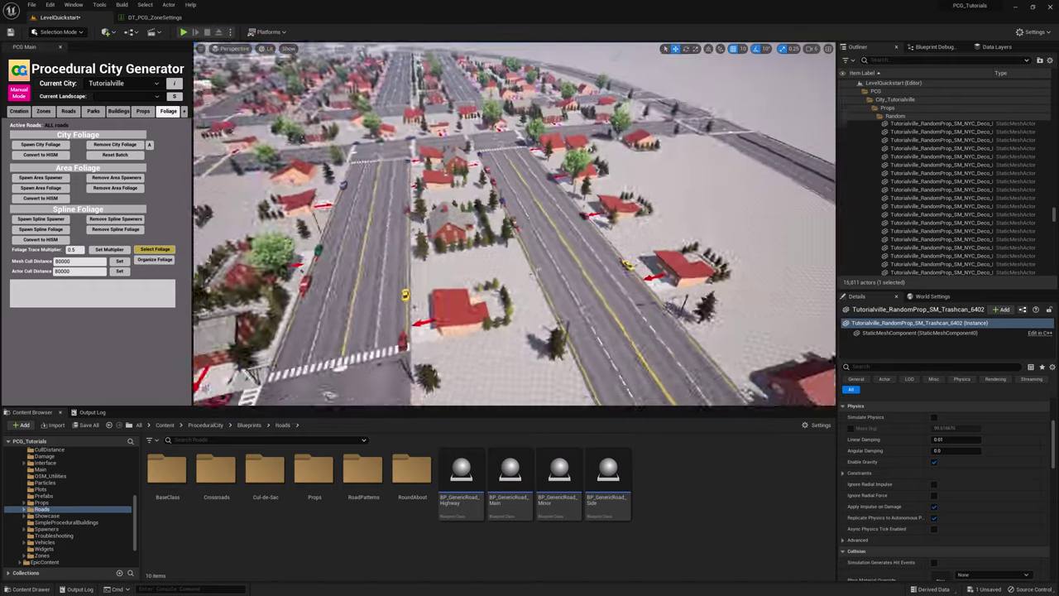
right_click_drag(513, 223, 521, 220)
right_click_drag(521, 134, 518, 121)
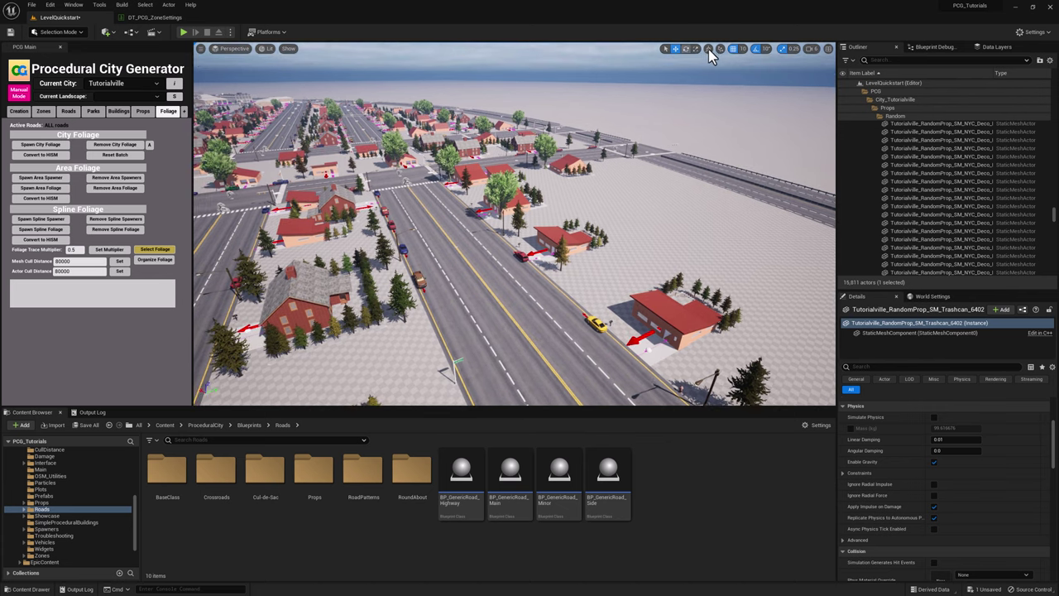
Reduce the camera speed to 2, raise it to 3, and examine the city foliage spawned around the houses and roads
left_click(815, 48)
left_click(821, 70)
right_click_drag(766, 102, 767, 102)
right_click_drag(539, 234, 384, 192)
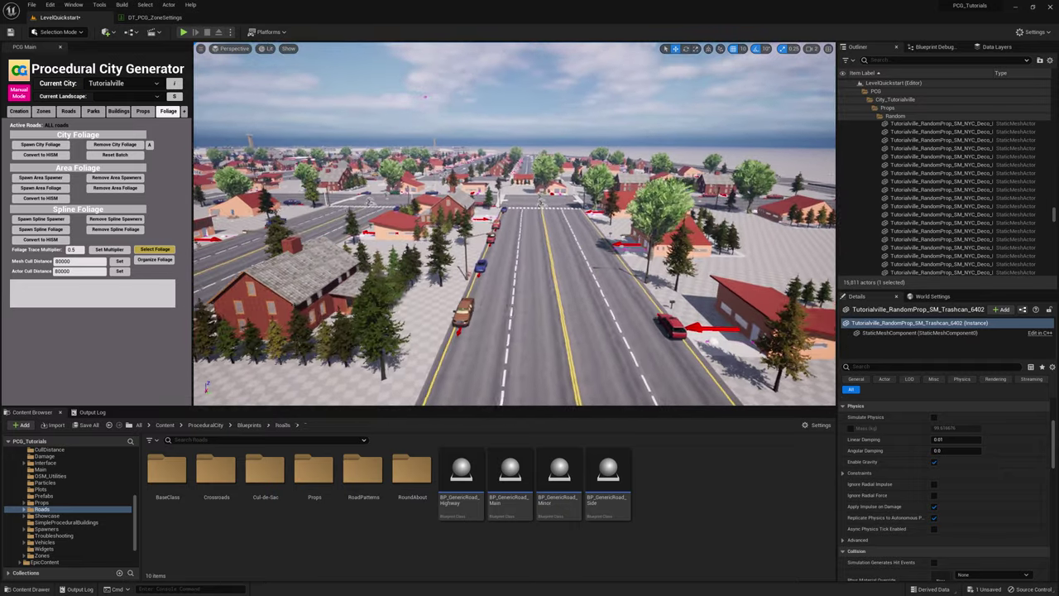
right_click_drag(507, 228, 506, 227)
left_click(811, 48)
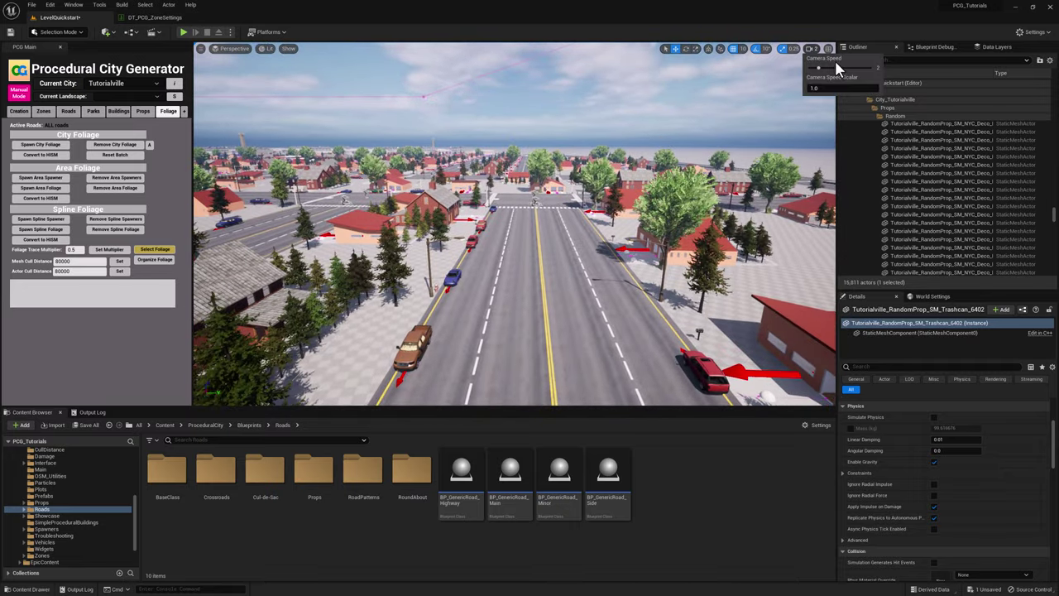
left_click(830, 68)
key("w")
mouse_move(745, 123)
right_mouse_down()
mouse_move(745, 142)
mouse_move(745, 124)
right_mouse_up()
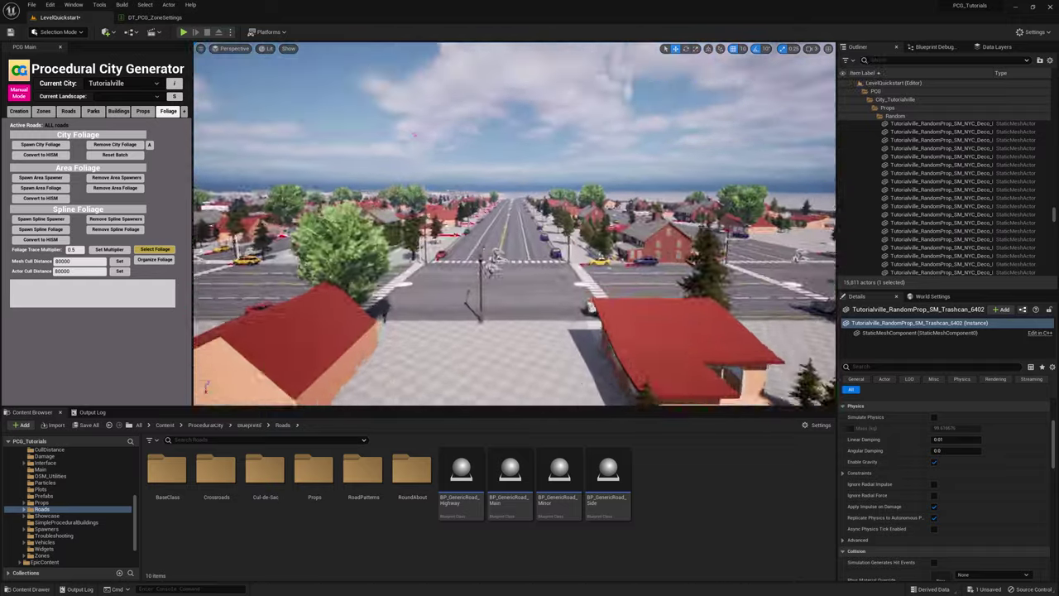
right_click_drag(414, 202, 414, 201)
key("e")
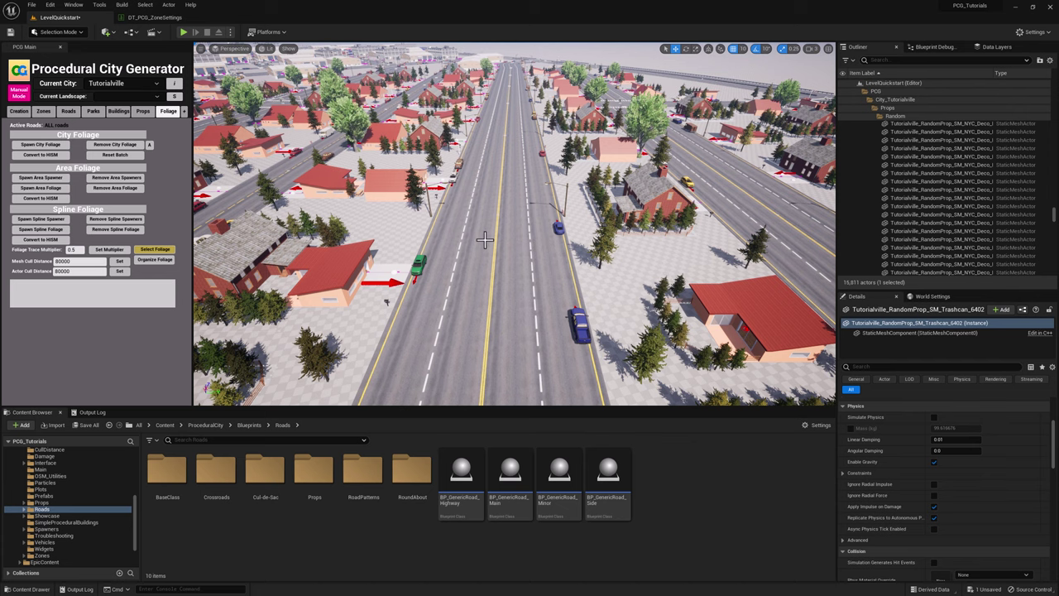
right_click_drag(484, 240, 612, 239)
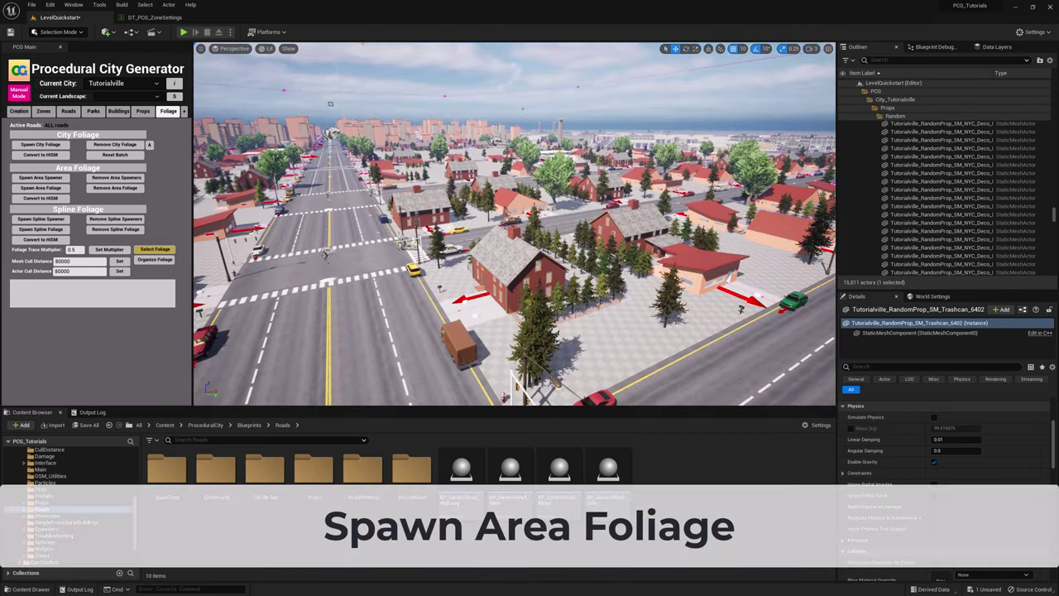
right_click_drag(484, 240, 484, 240)
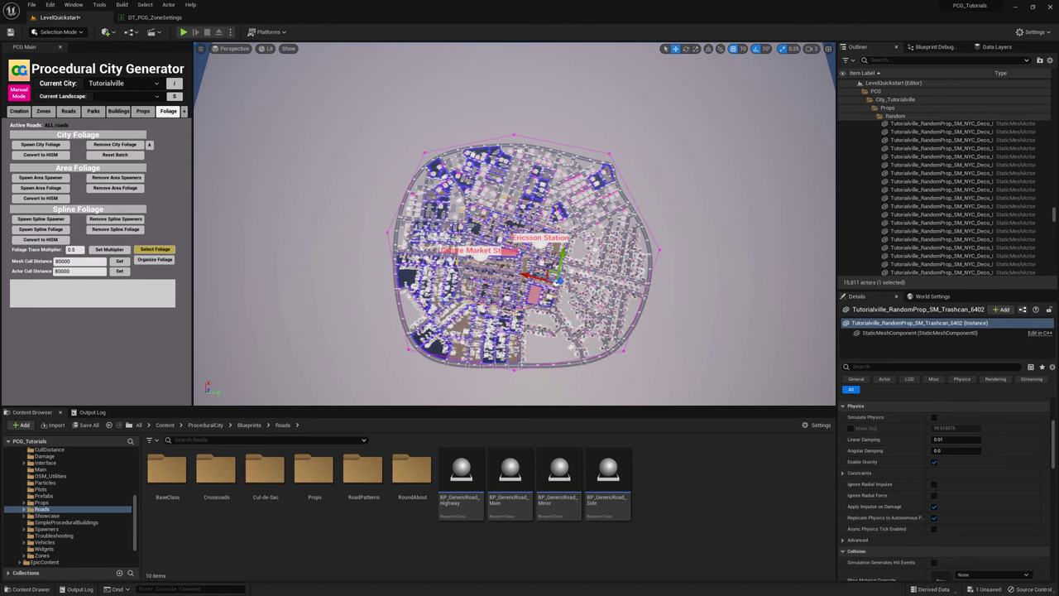
Set the camera speed to 5 for the overhead view and add an area foliage spawner to Tutorialville
right_click_drag(514, 224, 515, 223)
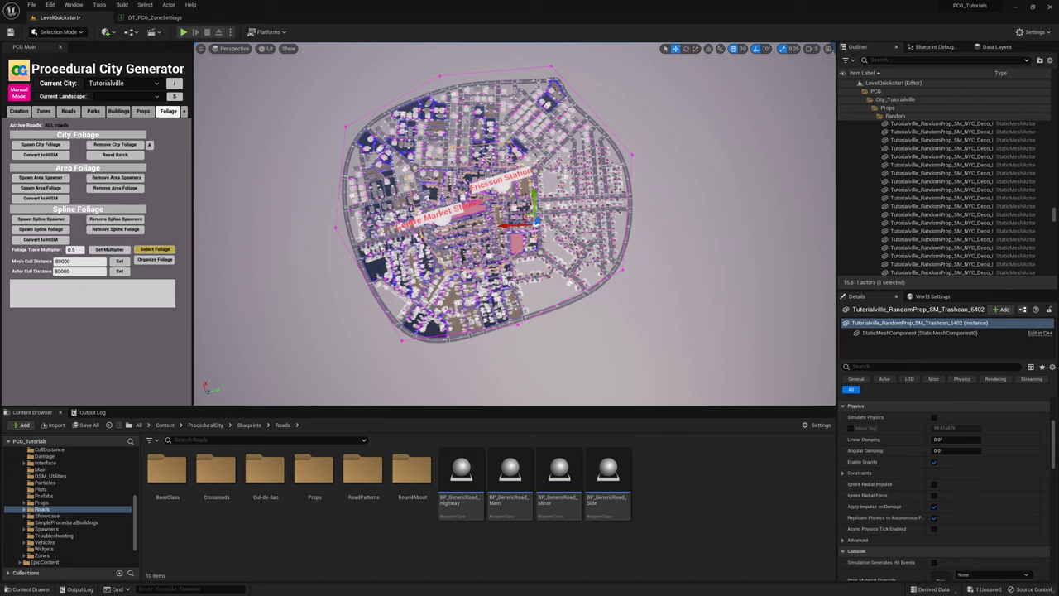
left_click(811, 48)
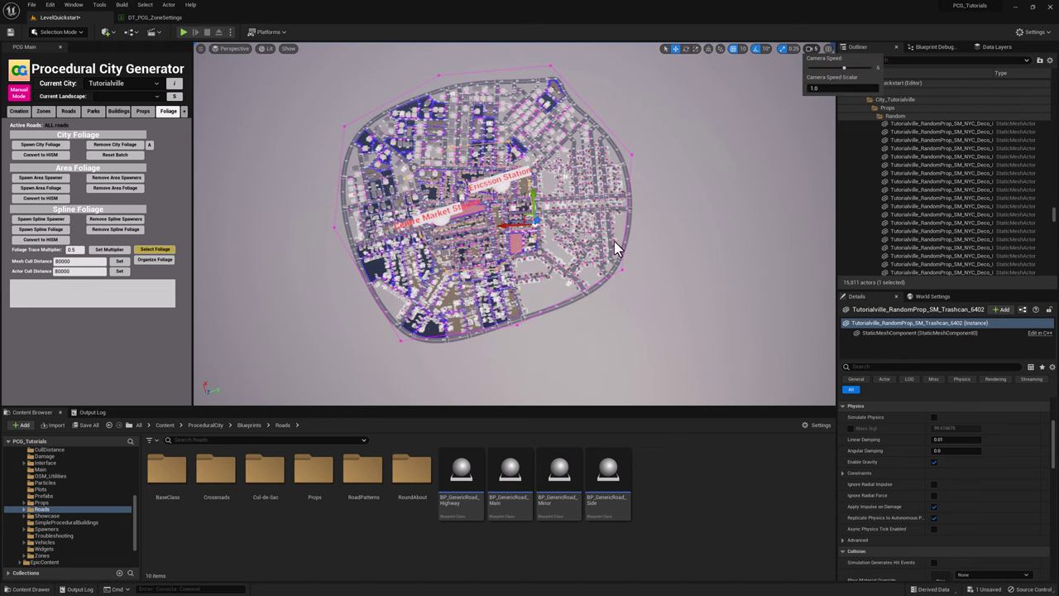
right_click_drag(614, 244, 578, 273)
key("w")
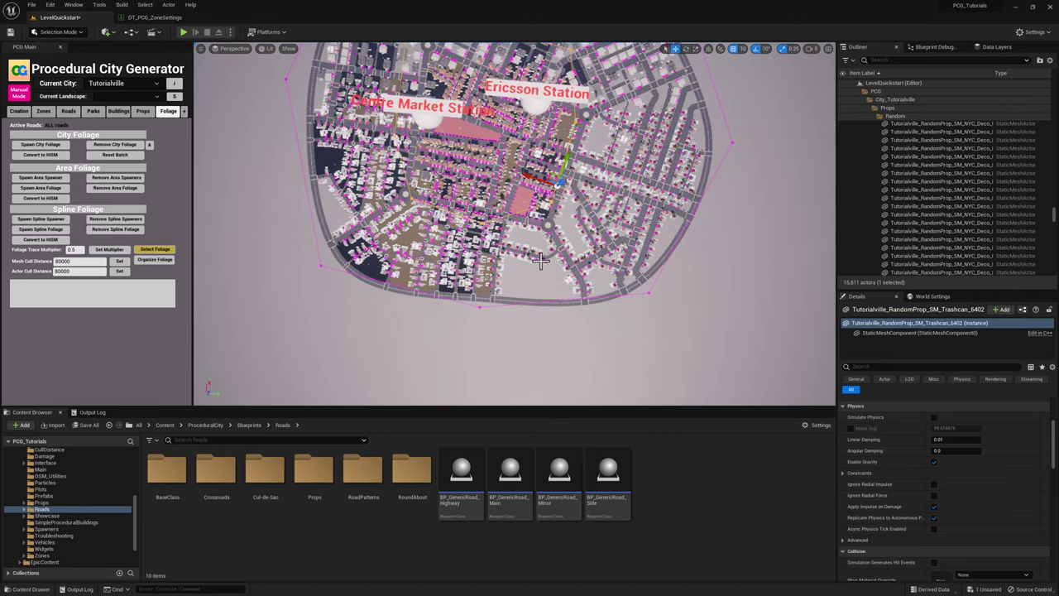
right_click(347, 217)
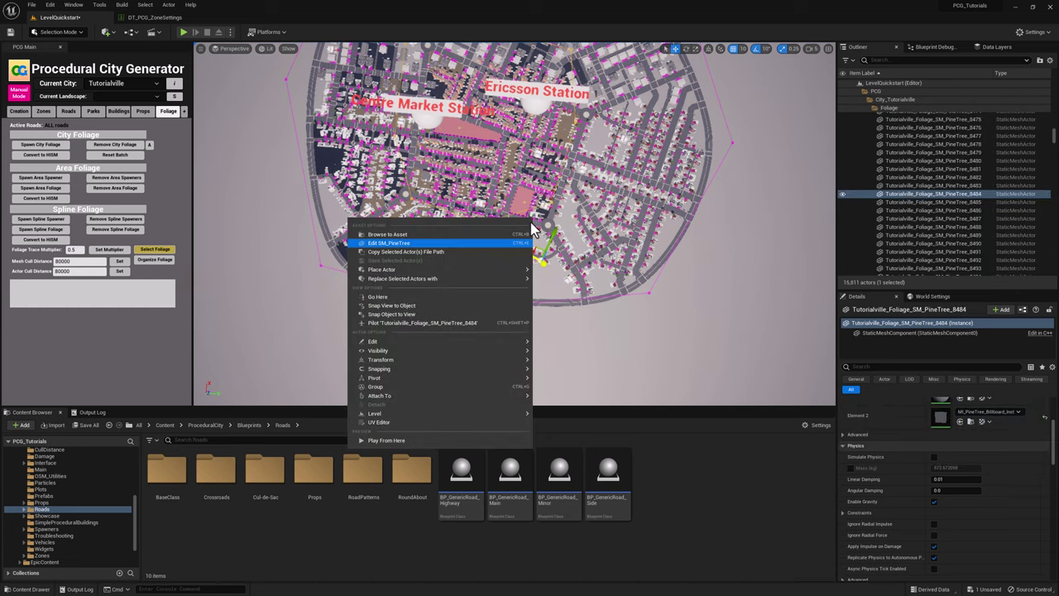
left_click(478, 244)
left_click(262, 218)
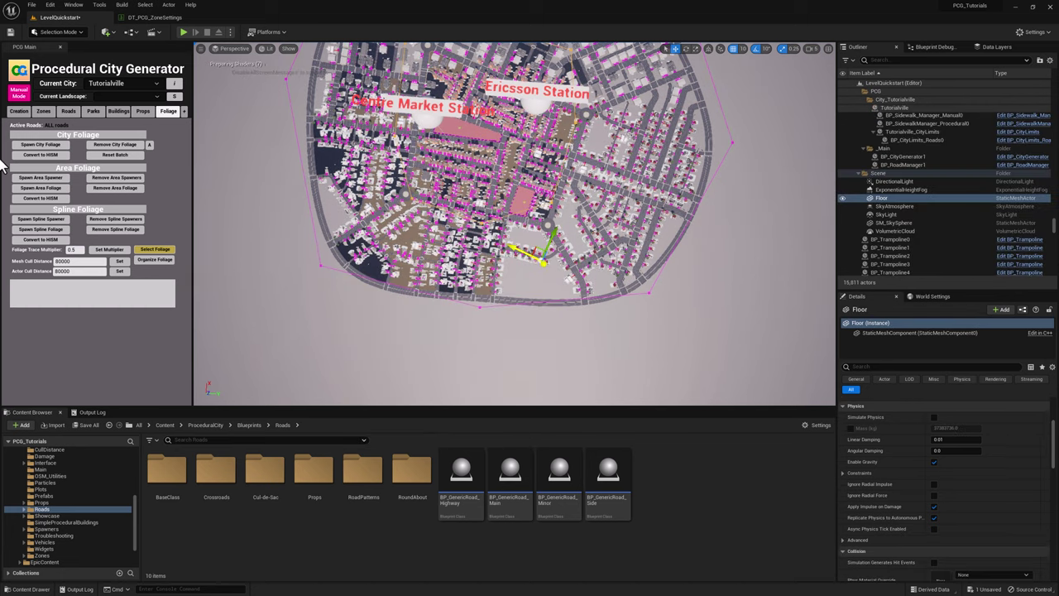
left_click(42, 178)
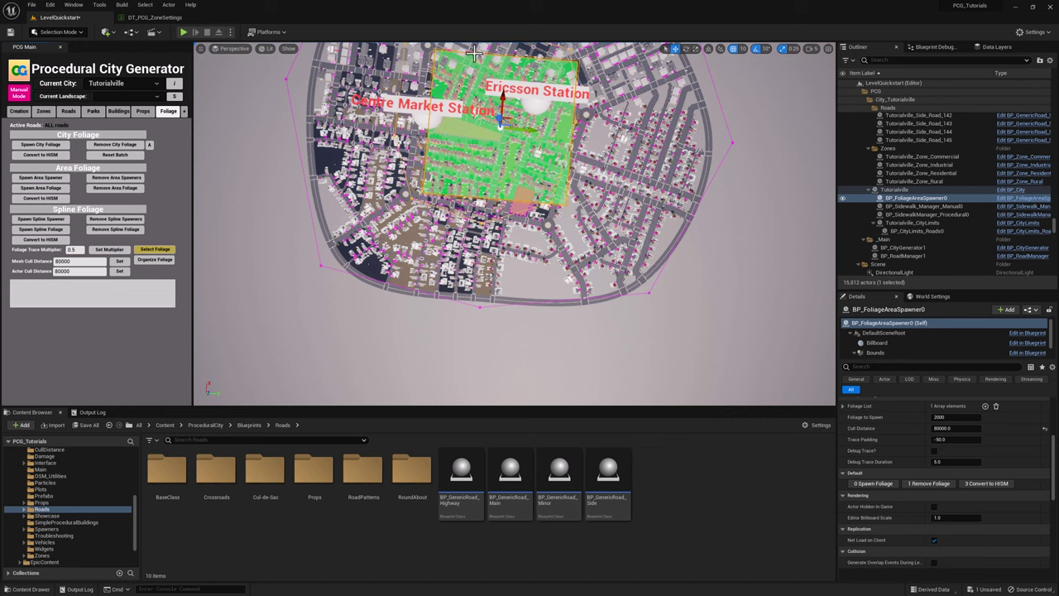
right_click_drag(756, 261, 761, 235)
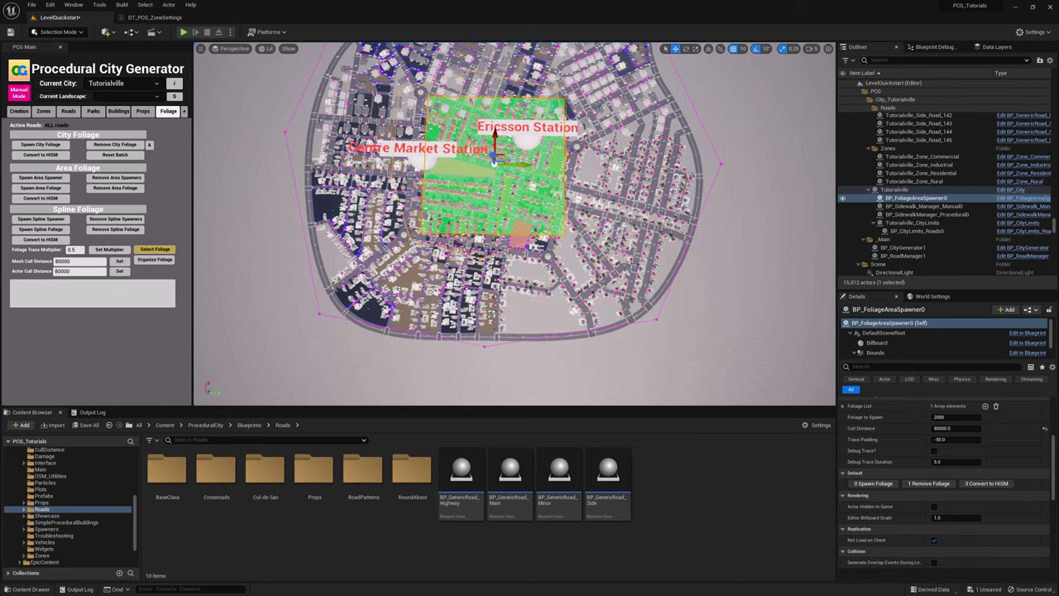
Move the foliage area spawner over the vacant land just inside the highway ring, below the Ericsson Station label
left_click(928, 200)
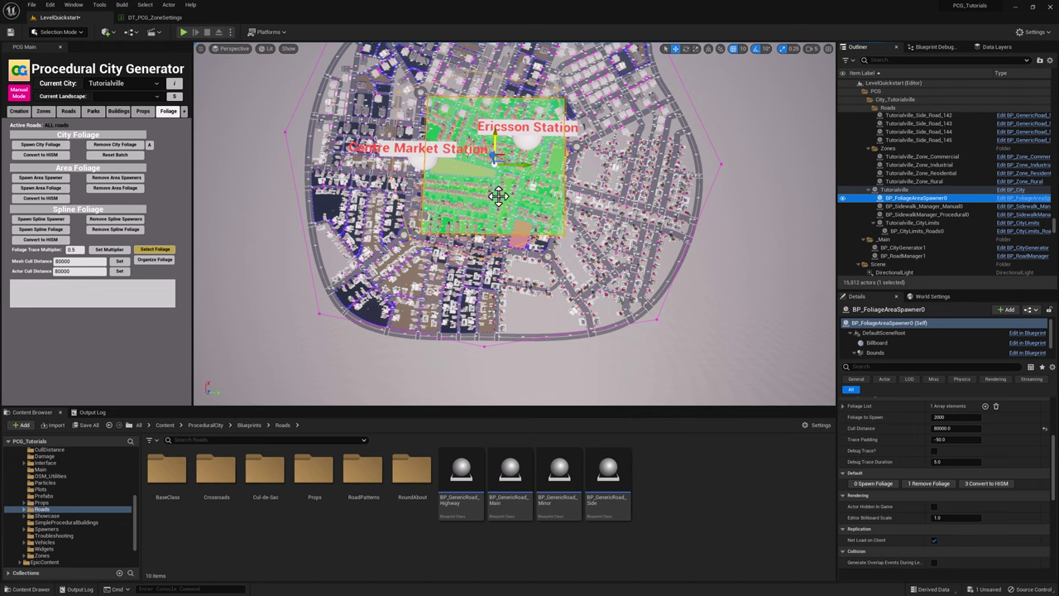
left_click_drag(498, 196, 515, 353)
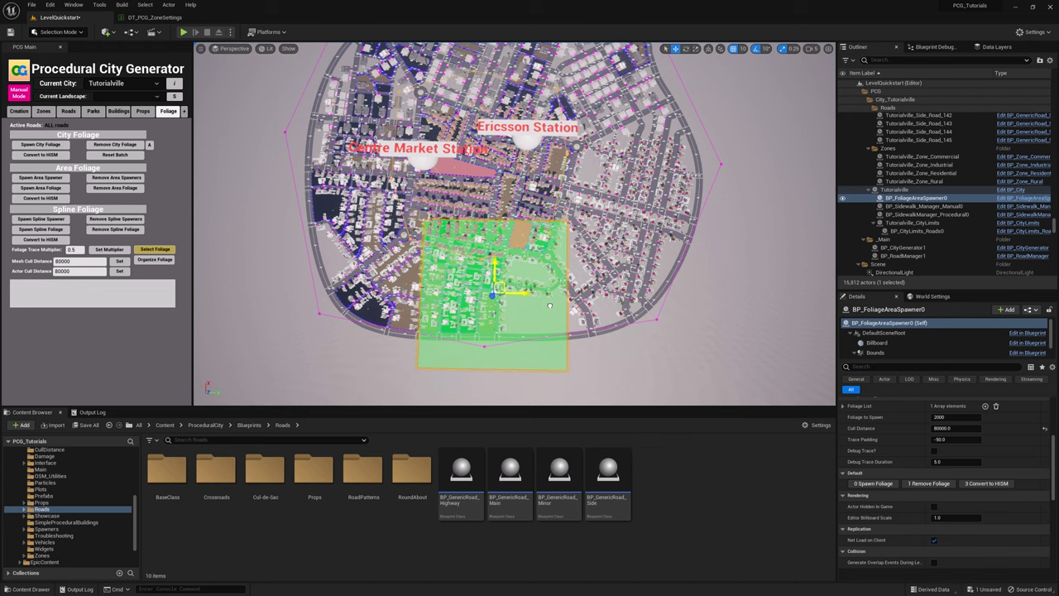
left_click_drag(549, 305, 594, 321)
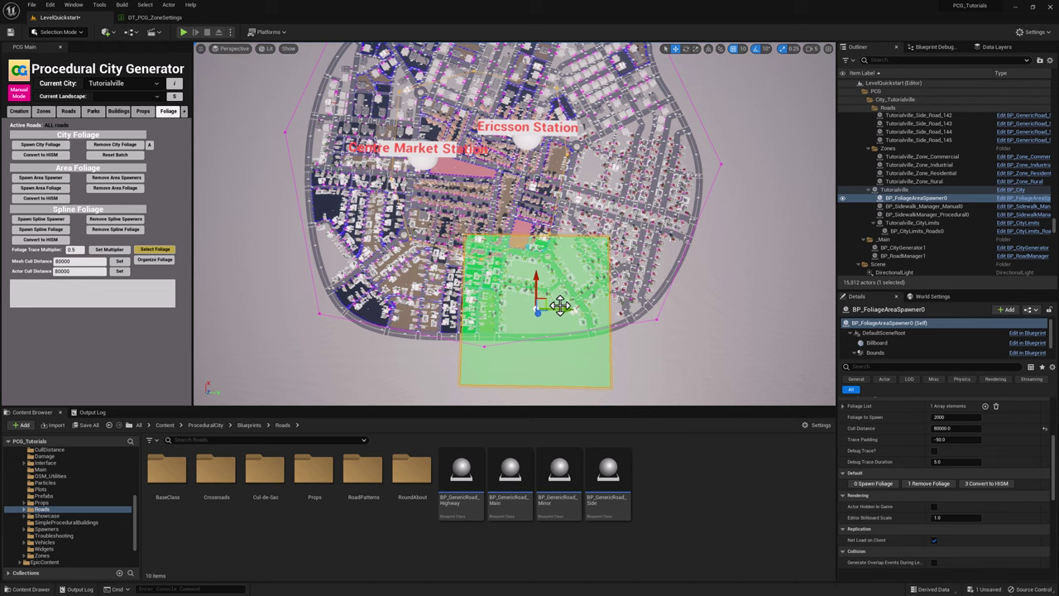
Shrink the area spawner's bounds scale to about 240 by 448 and shift it to X location -65340 to fit the vacant plot
scroll(977, 451, "up", 5)
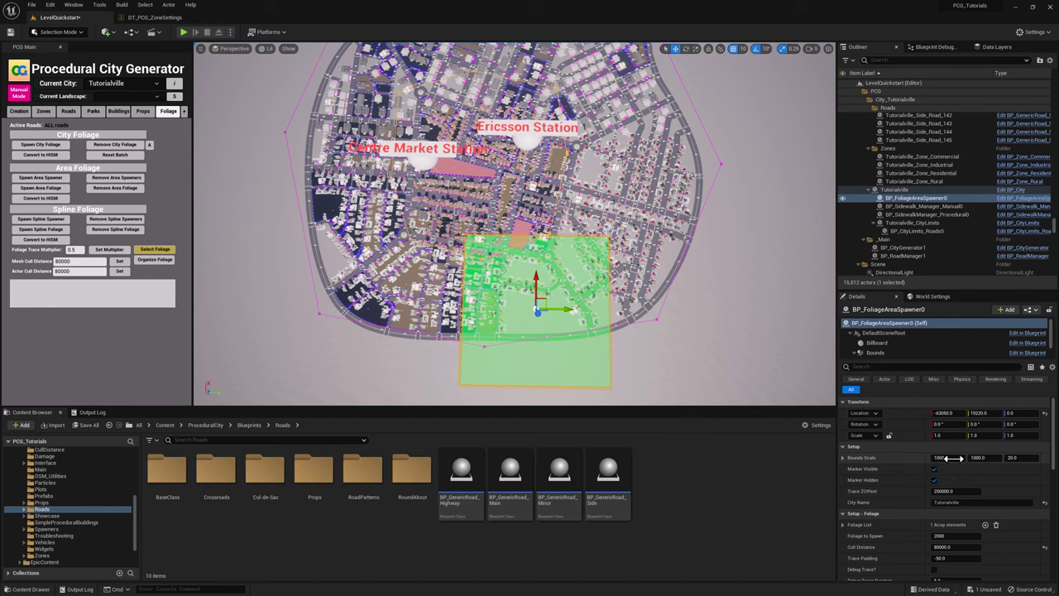
left_click_drag(953, 458, 889, 459)
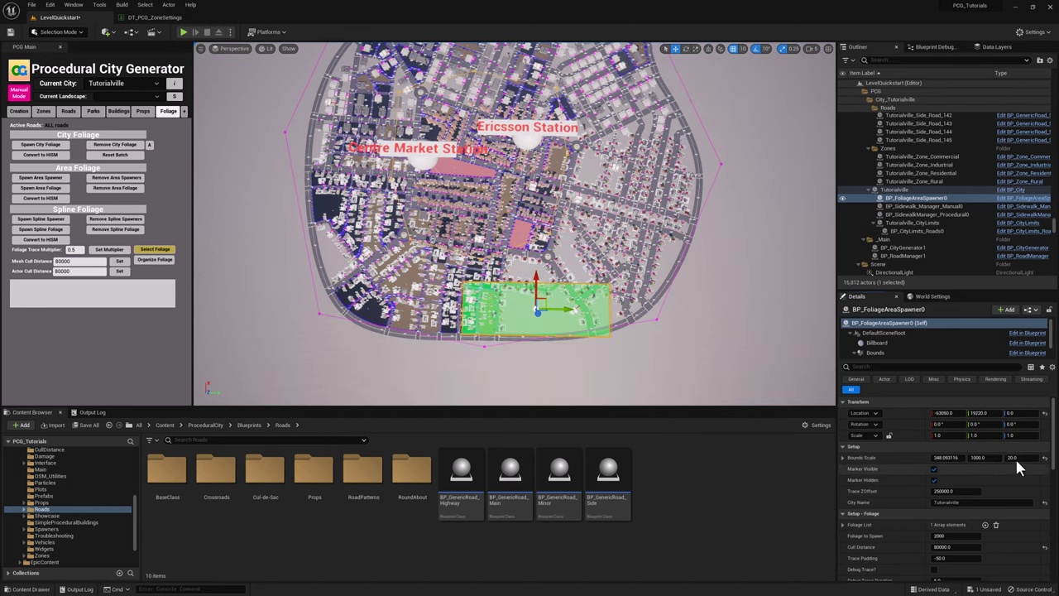
left_click_drag(986, 458, 933, 459)
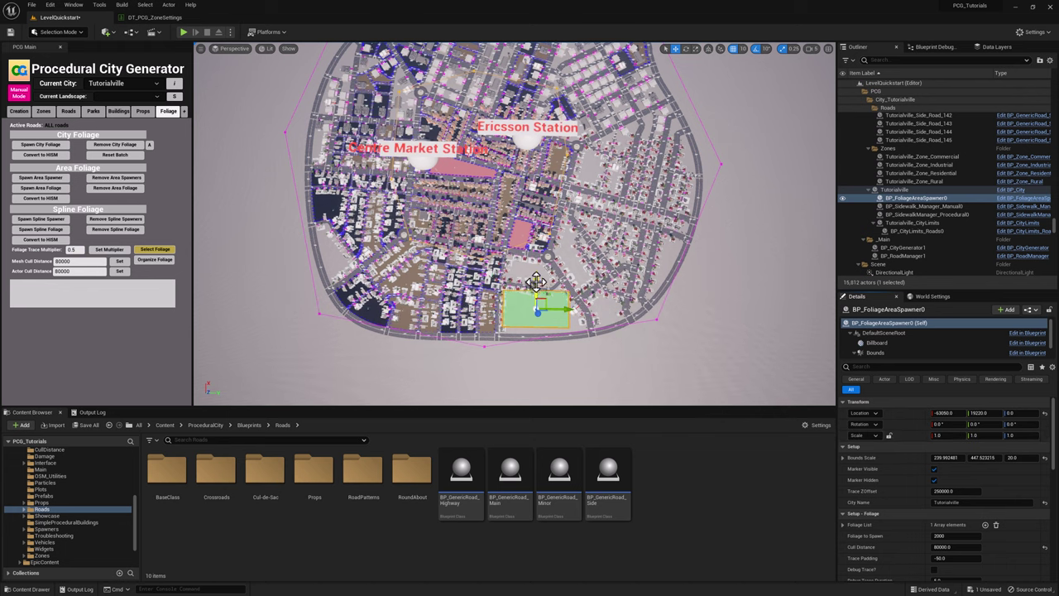
left_click_drag(536, 283, 537, 289)
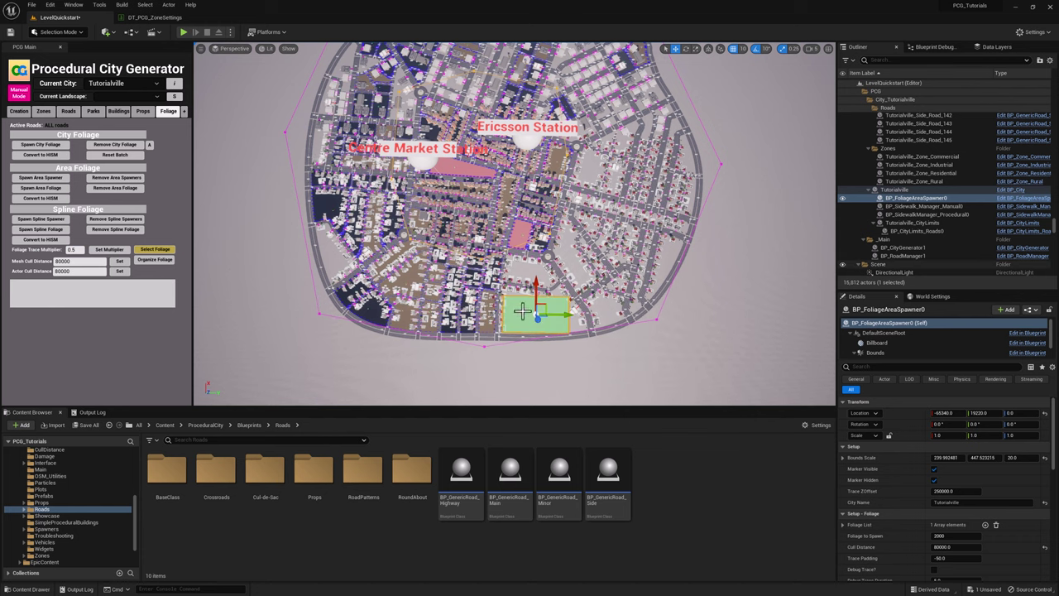
scroll(943, 465, "down", 4)
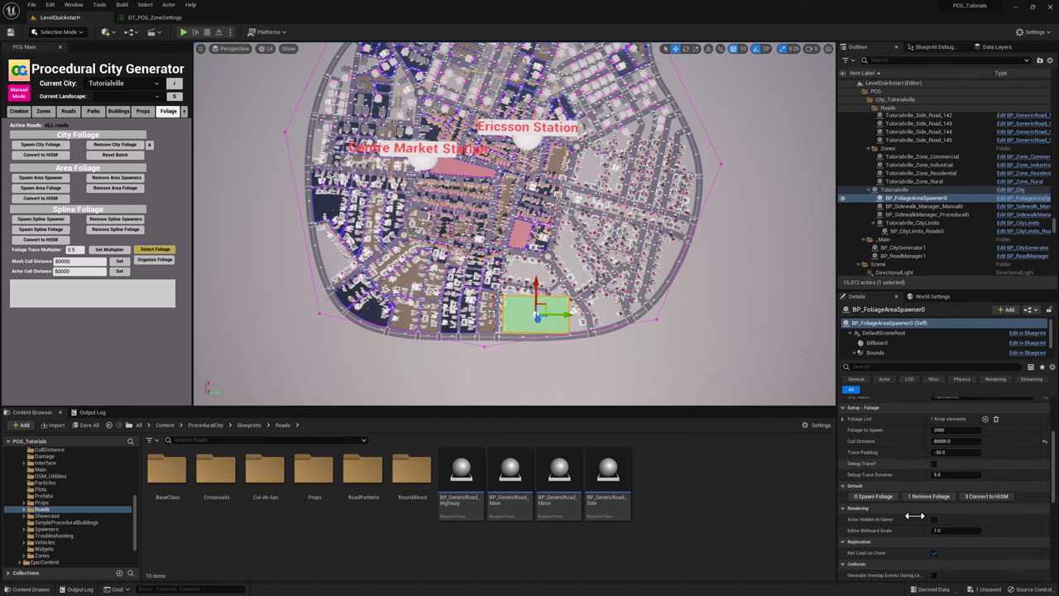
Spawn foliage inside the area spawner on the vacant plot and turn off its Marker Visible option
left_click(873, 498)
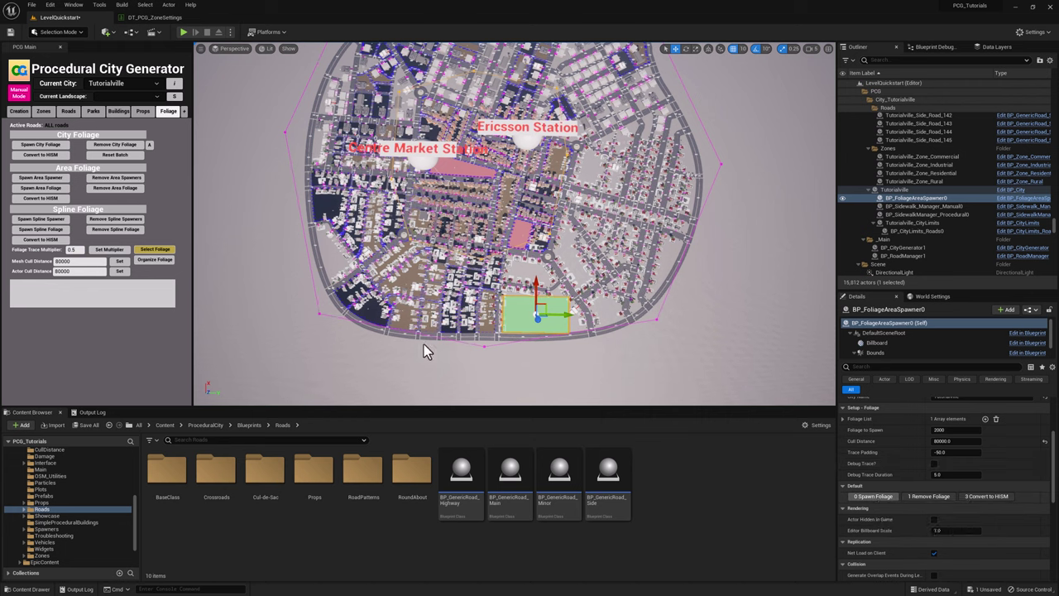
mouse_move(45, 186)
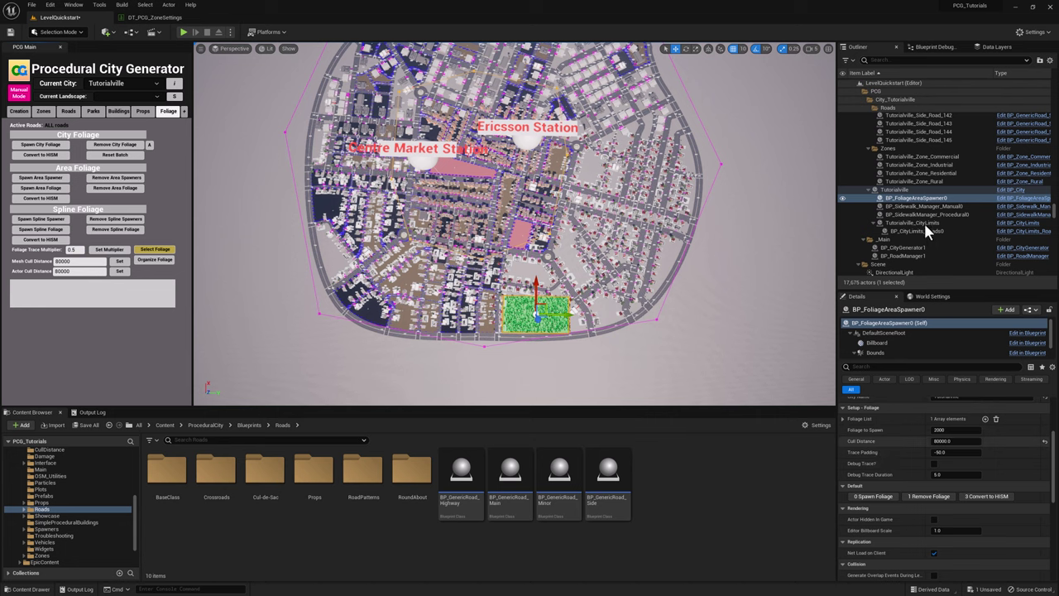
scroll(932, 452, "up", 3)
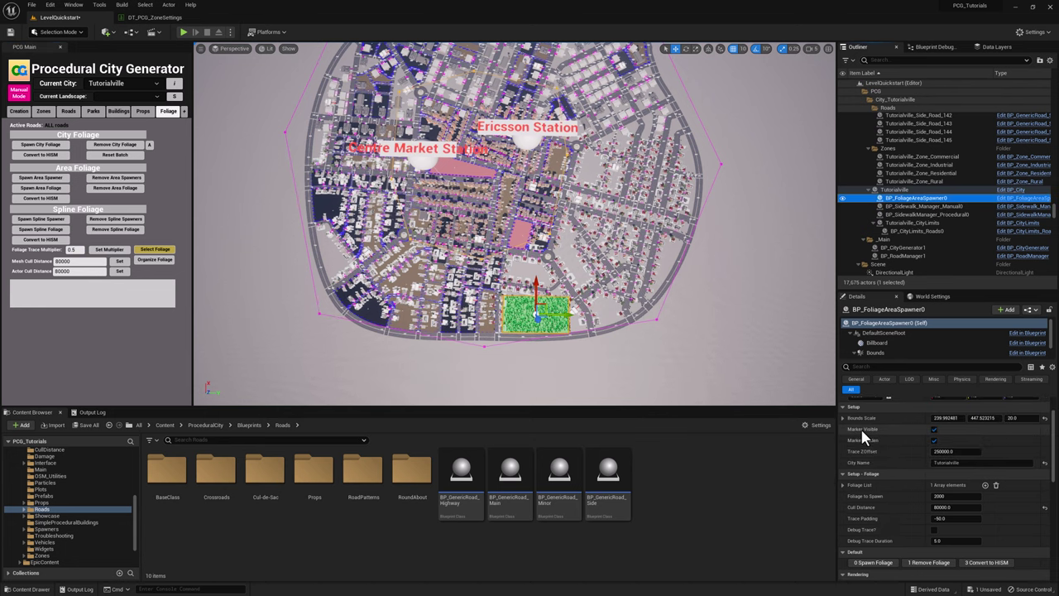
left_click(934, 440)
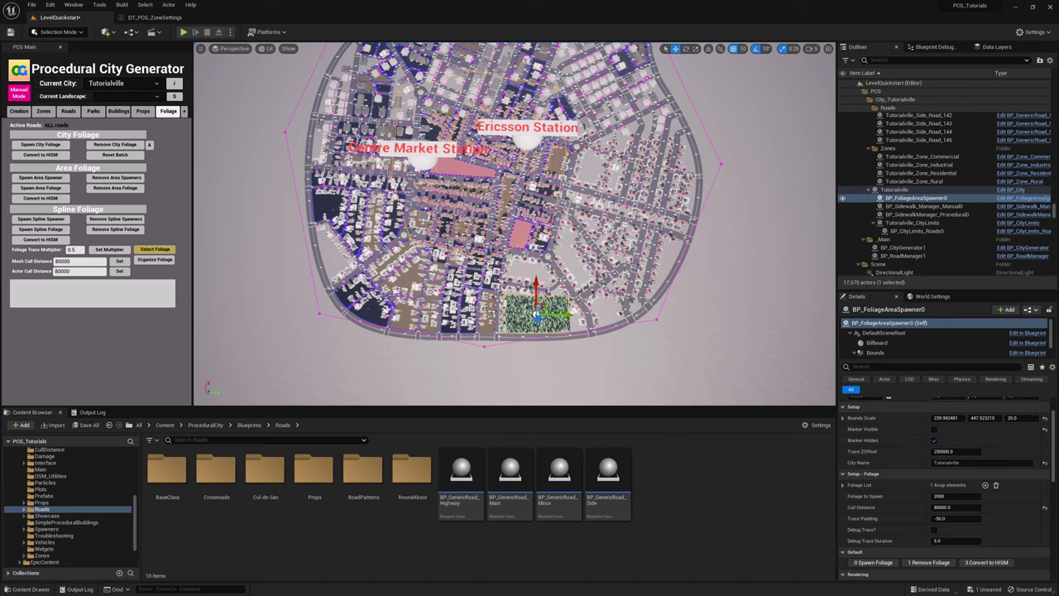
right_click_drag(515, 224, 568, 224)
left_click(647, 318)
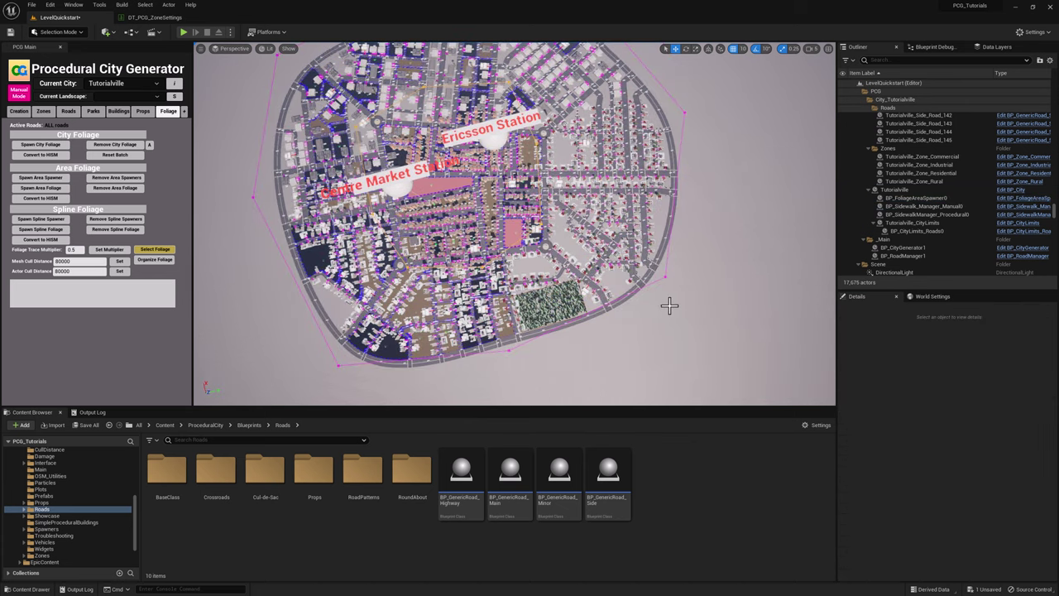
Add a foliage spline spawner to Tutorialville while viewing the vacant block beside the roundabout
right_click_drag(680, 307, 519, 244)
key("w")
key("a")
key("a")
key("d")
key("d")
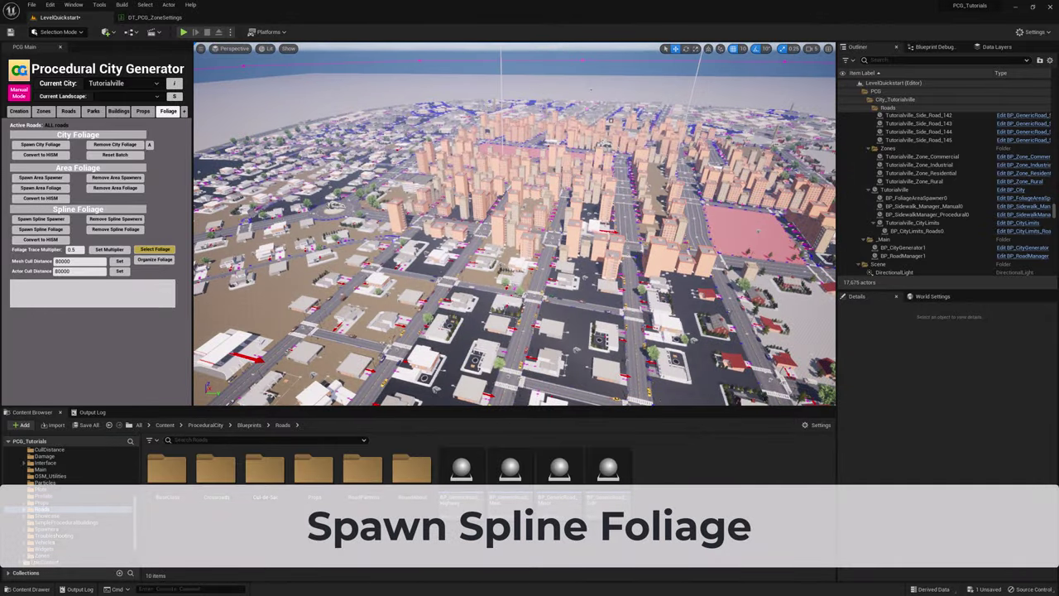
key("w")
right_click_drag(515, 224, 657, 297)
key("w")
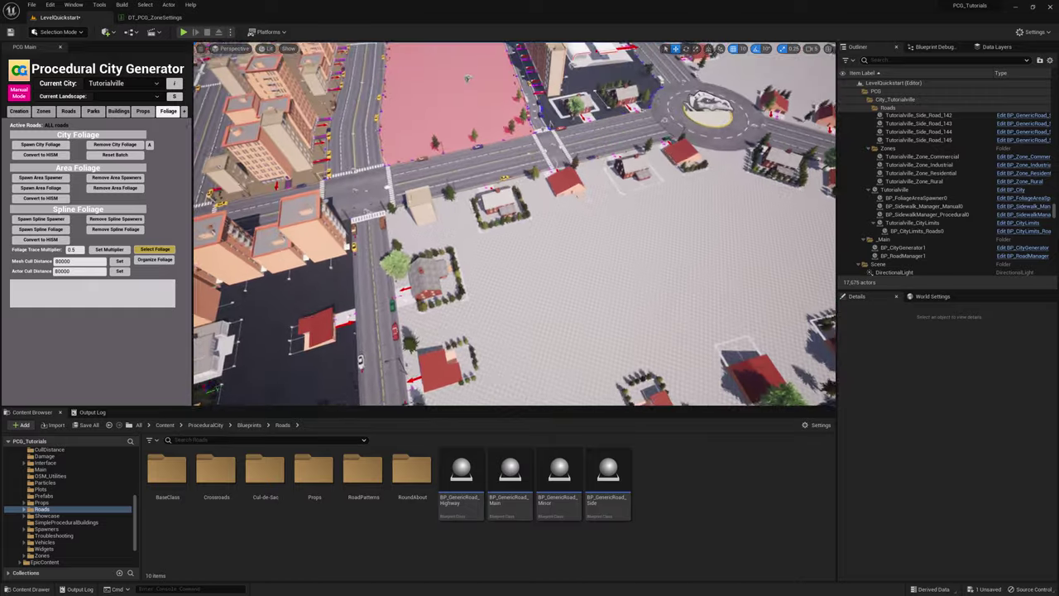
key("s")
right_click_drag(413, 290, 481, 273)
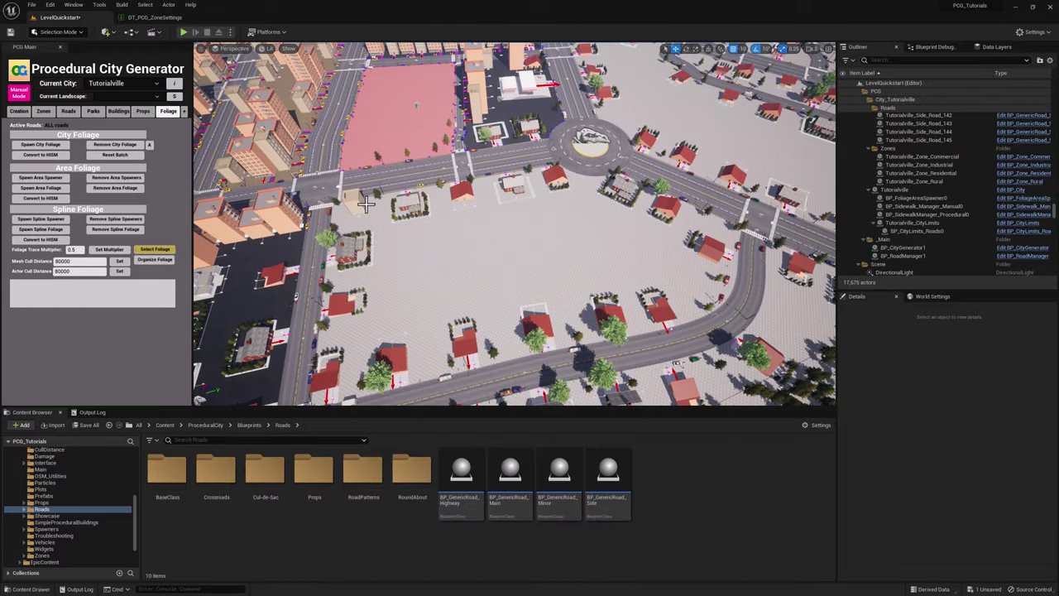
left_click(39, 219)
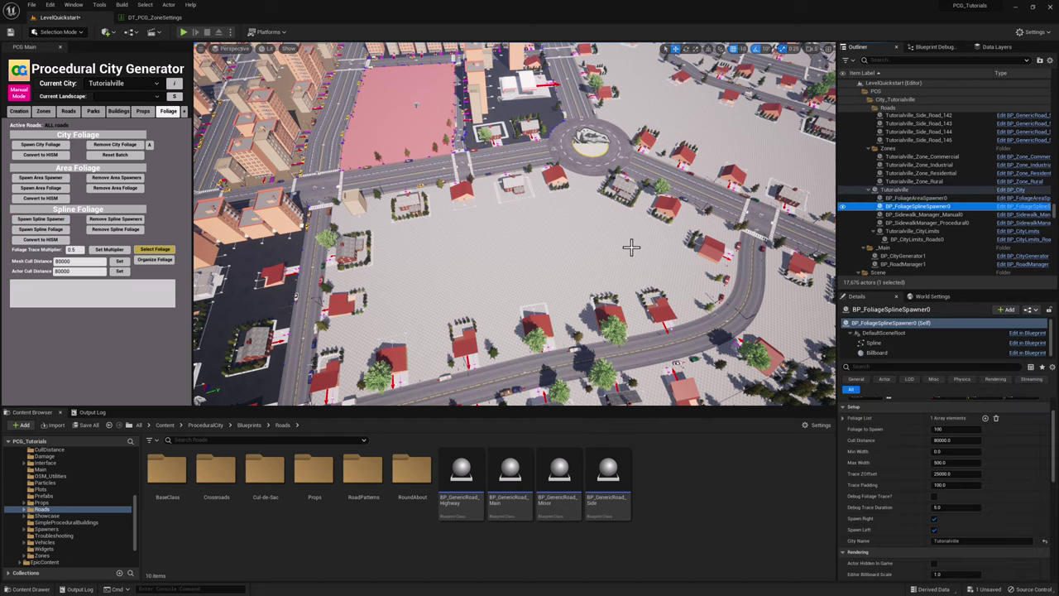
Rotate the spline spawner to about 90° around Z and place it near X -47500, Y 8750 on the vacant block
key("f")
right_click_drag(514, 225, 514, 306)
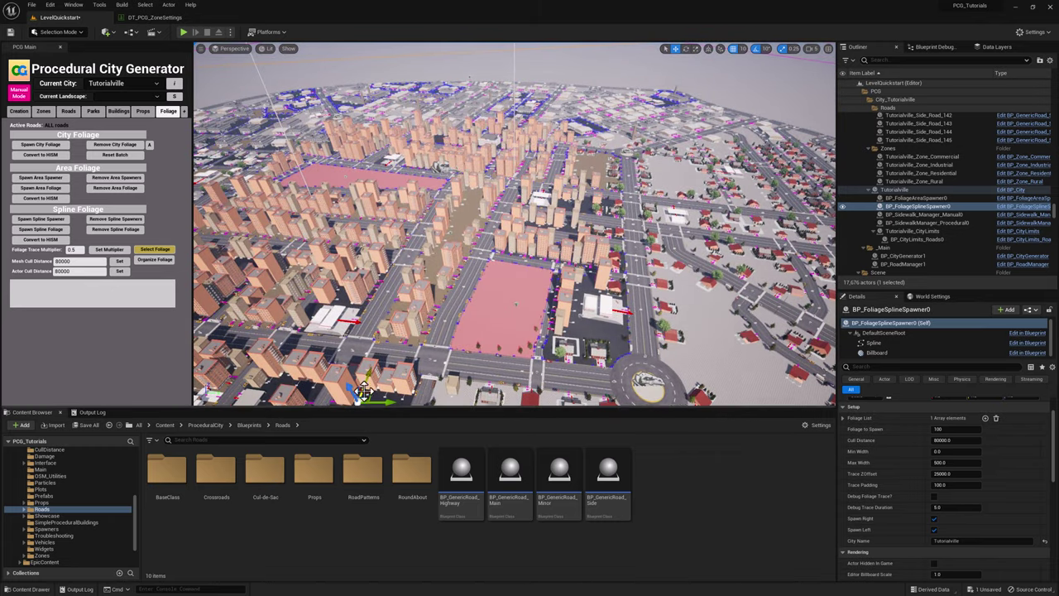
right_click_drag(449, 167, 449, 299)
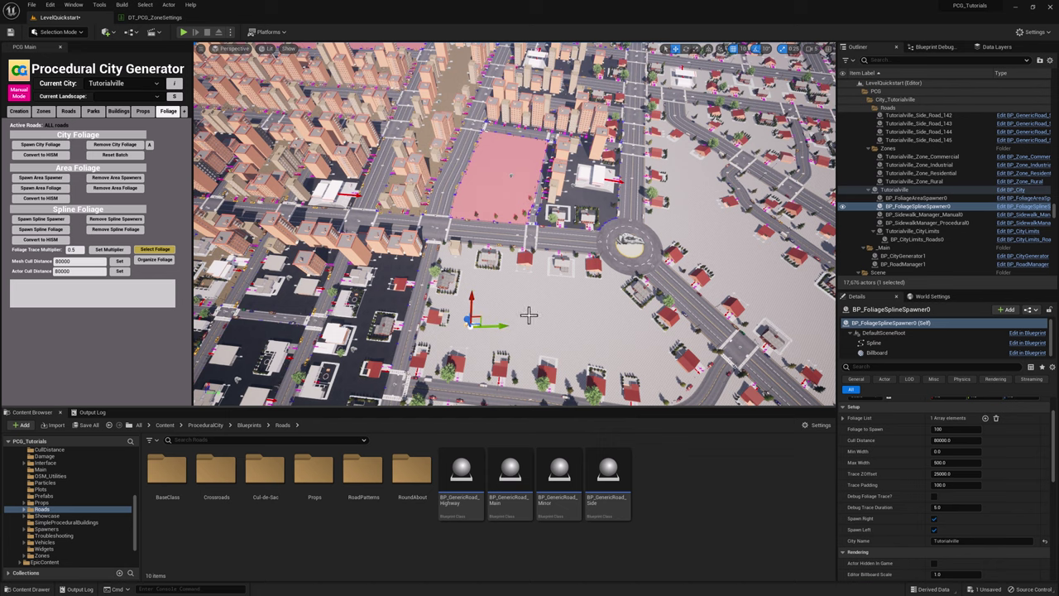
key("w")
right_click_drag(529, 314, 645, 406)
key("f")
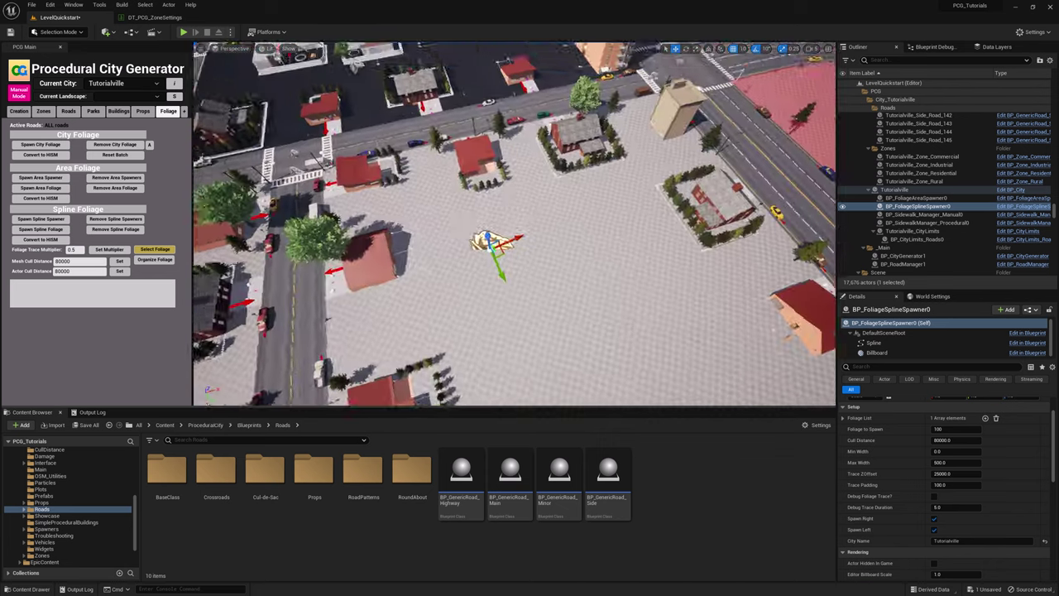
key("e")
left_click_drag(533, 249, 503, 320)
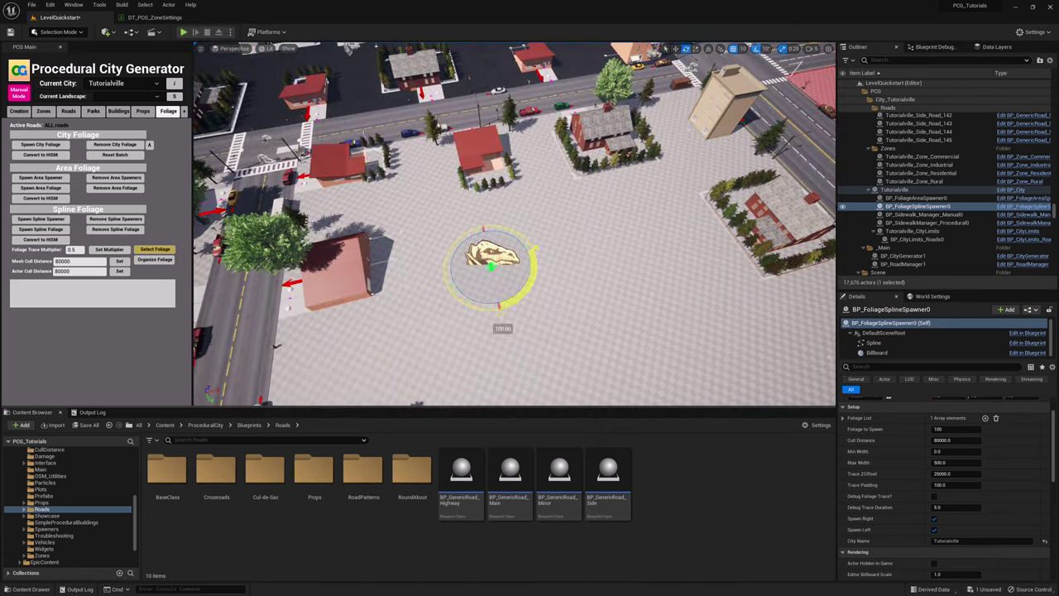
key("w")
left_click_drag(506, 281, 494, 261)
right_click_drag(495, 261, 526, 261)
left_click_drag(439, 264, 464, 253)
right_click_drag(499, 265, 530, 335)
Extend the spline with extra points in a zigzag across the vacant block, ending near the houses by the roundabout
key("w")
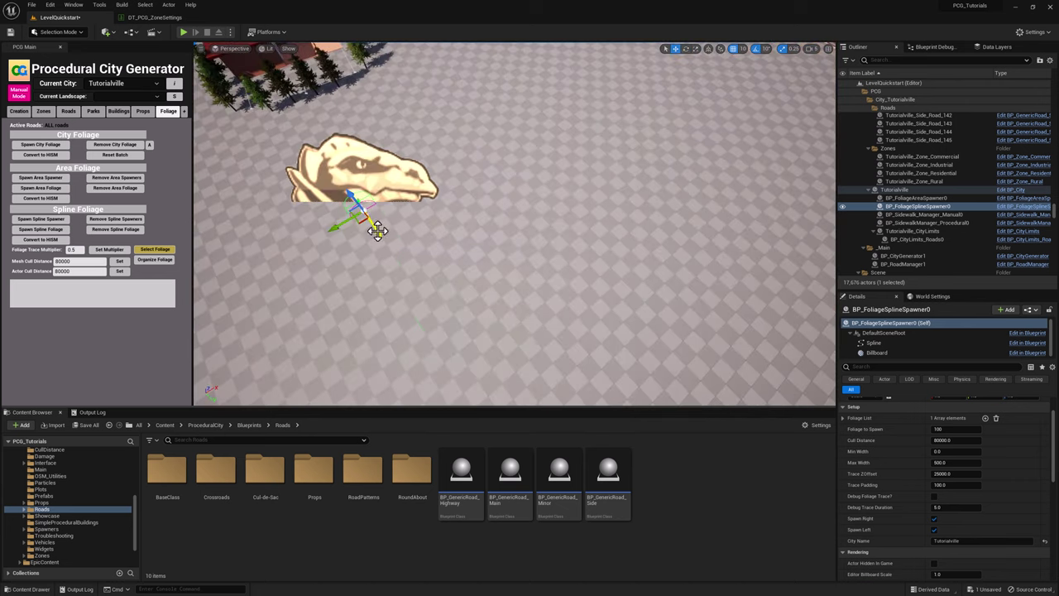
left_click(463, 378)
key("s")
right_click_drag(463, 364, 562, 364)
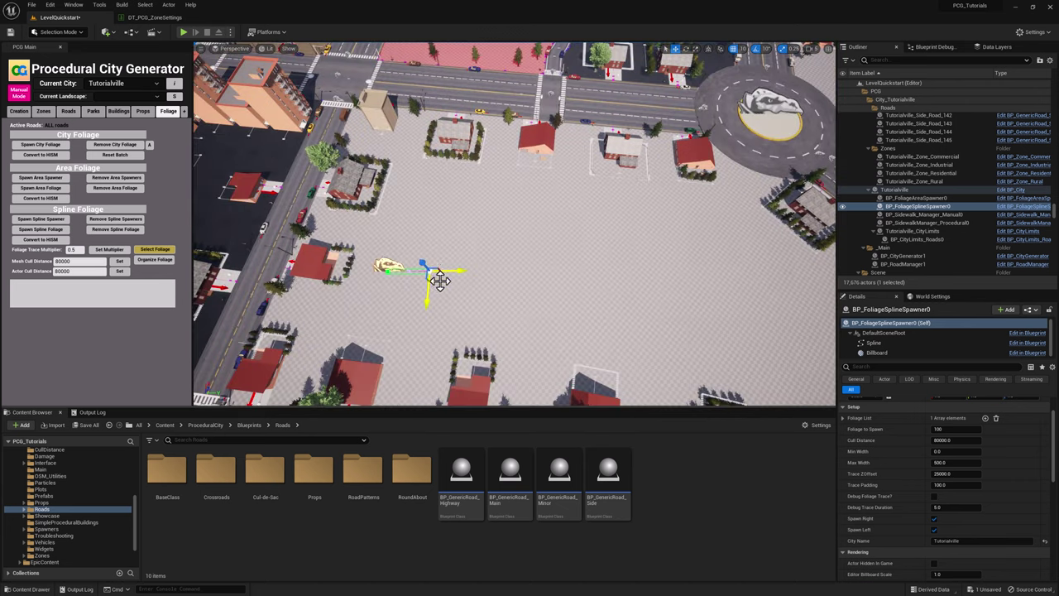
left_click_drag(440, 281, 765, 354, "alt")
right_click_drag(683, 260, 516, 276)
left_click_drag(497, 264, 519, 308, "alt")
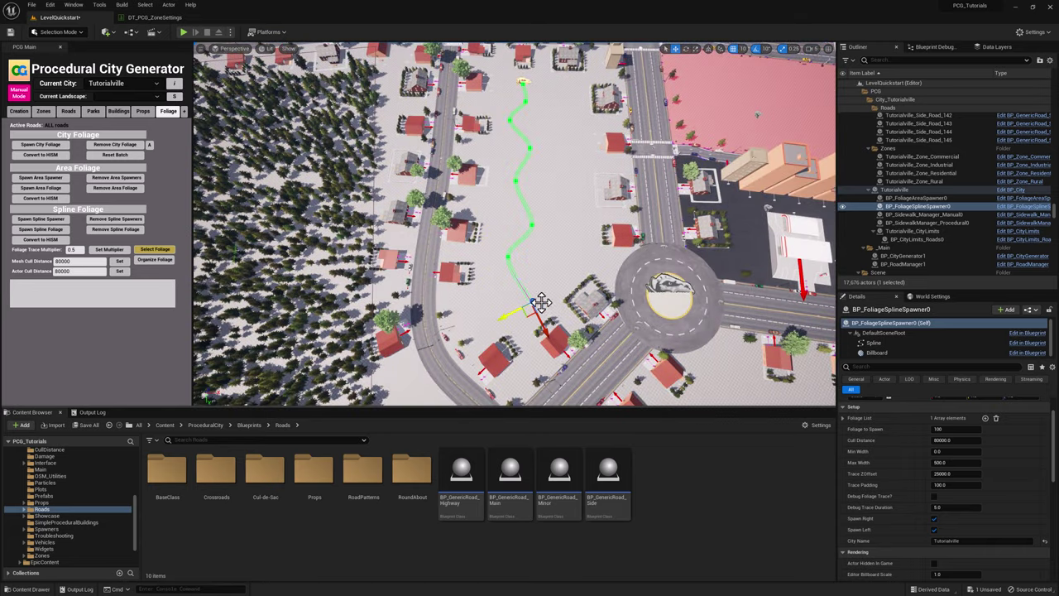
right_click_drag(541, 307, 703, 306)
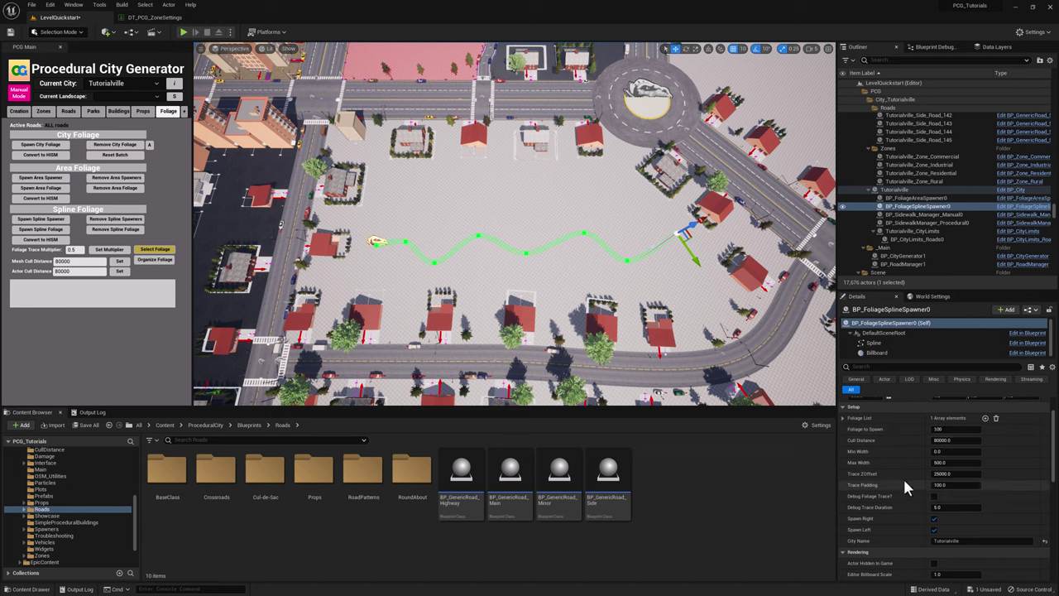
Try out spawning foliage along the spline with the default widths and remove that foliage again
scroll(907, 492, "down", 4)
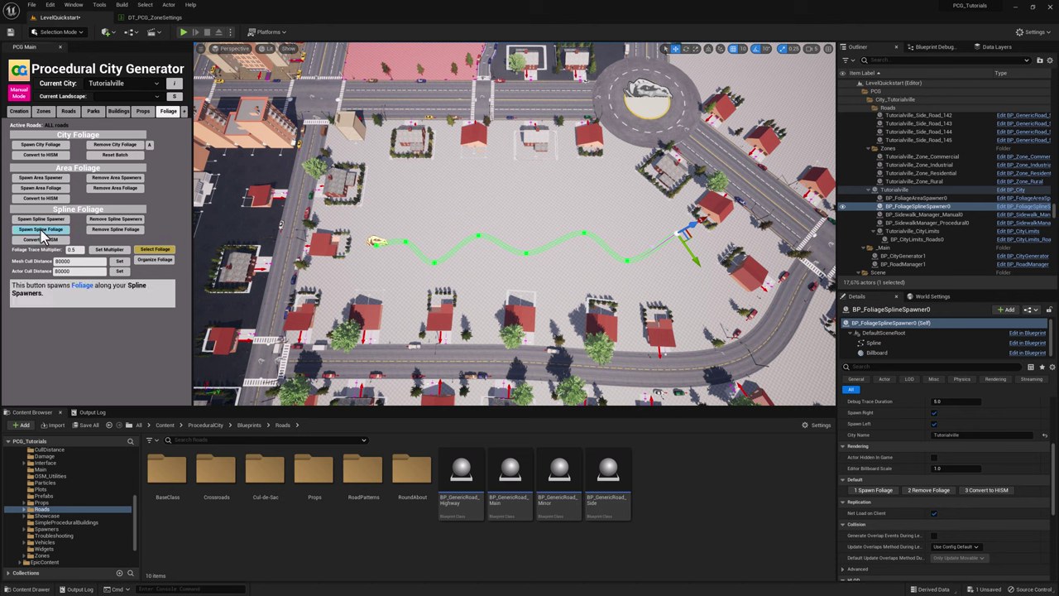
left_click(41, 232)
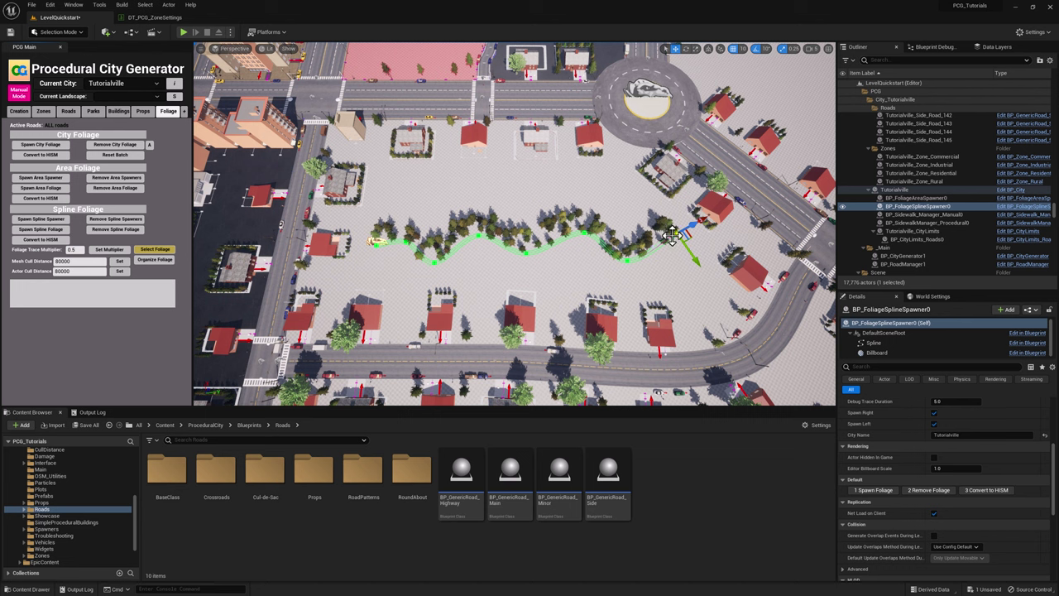
scroll(918, 455, "up", 1)
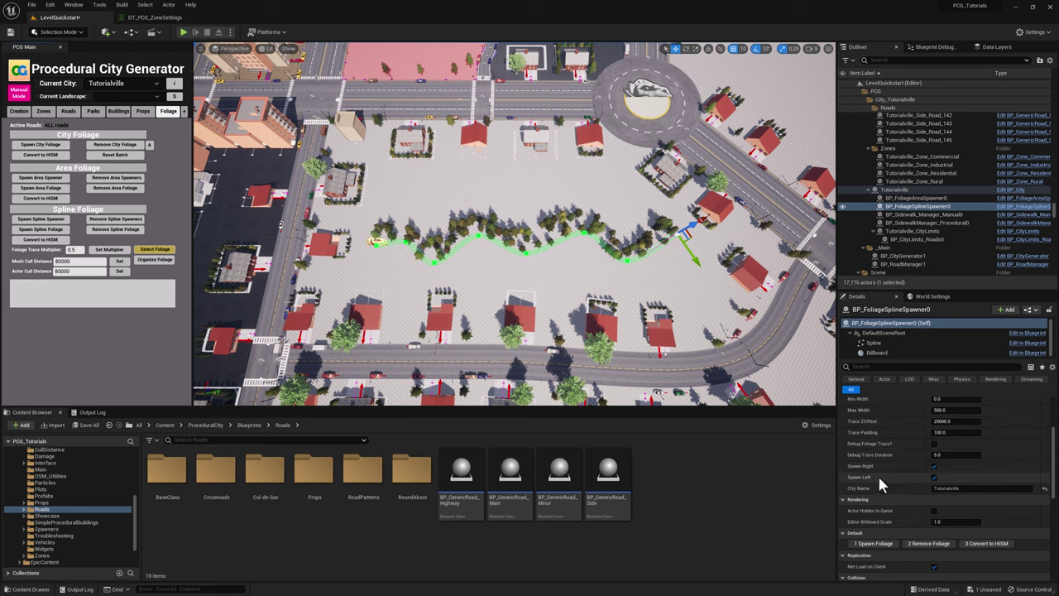
scroll(943, 483, "up", 3)
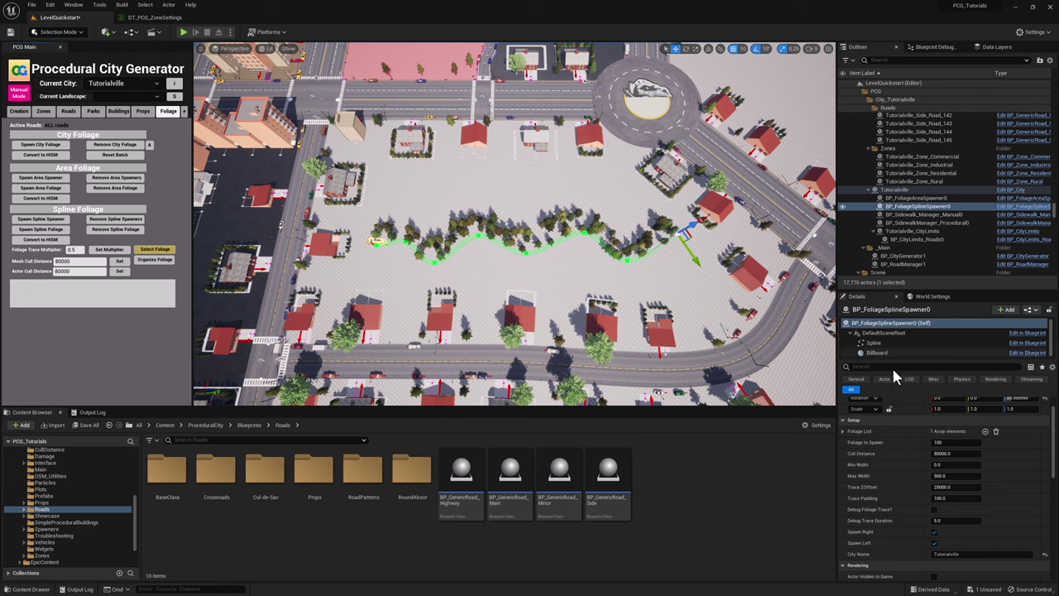
scroll(982, 488, "down", 5)
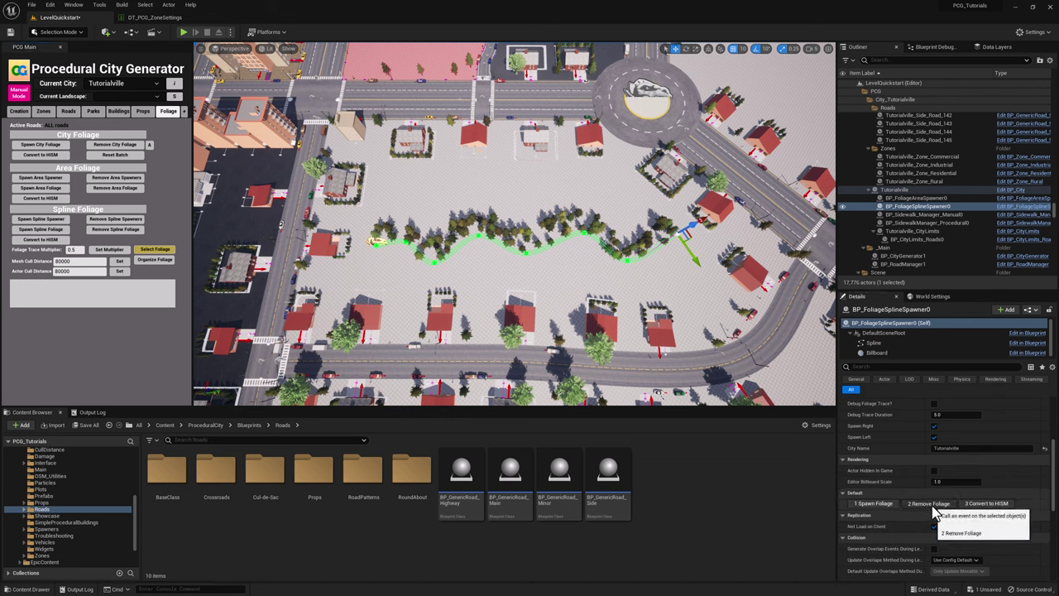
left_click(935, 510)
Set the spline spawner's Min Width to 500 and Max Width to 1000, and spawn its foliage
scroll(938, 488, "up", 6)
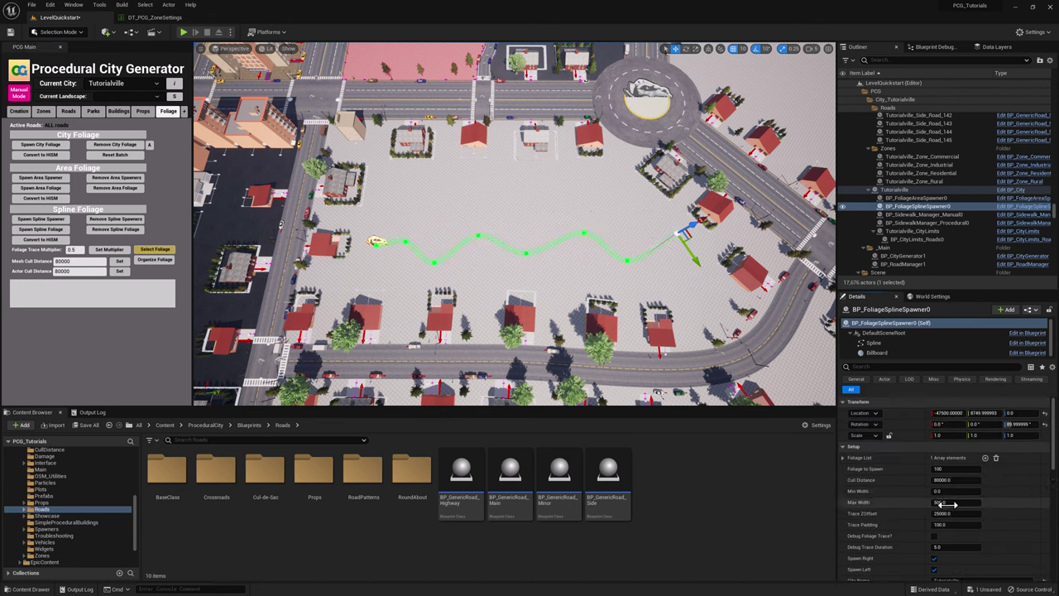
left_click(950, 491)
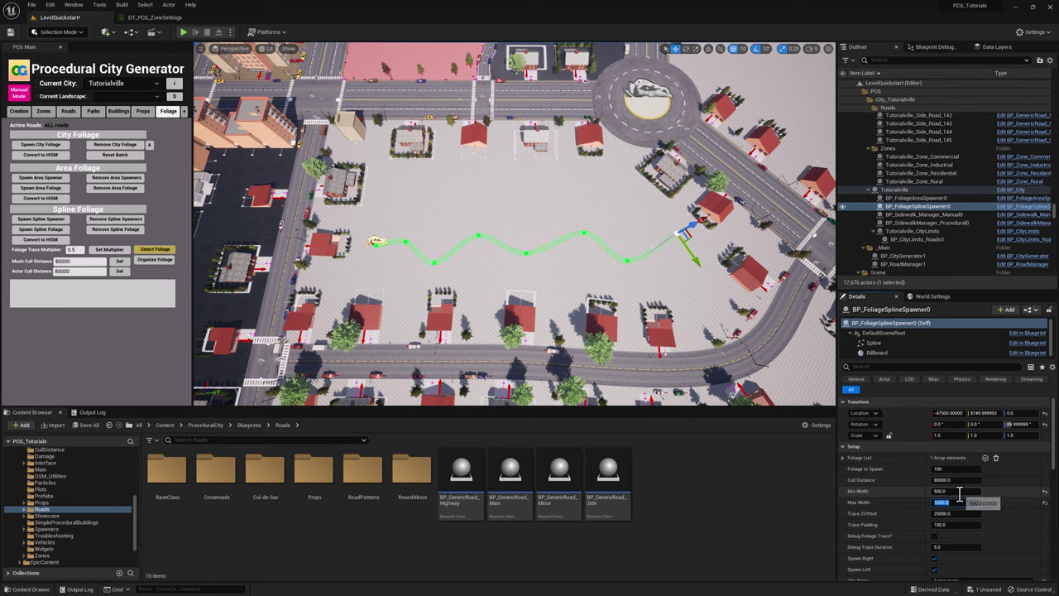
scroll(894, 513, "down", 3)
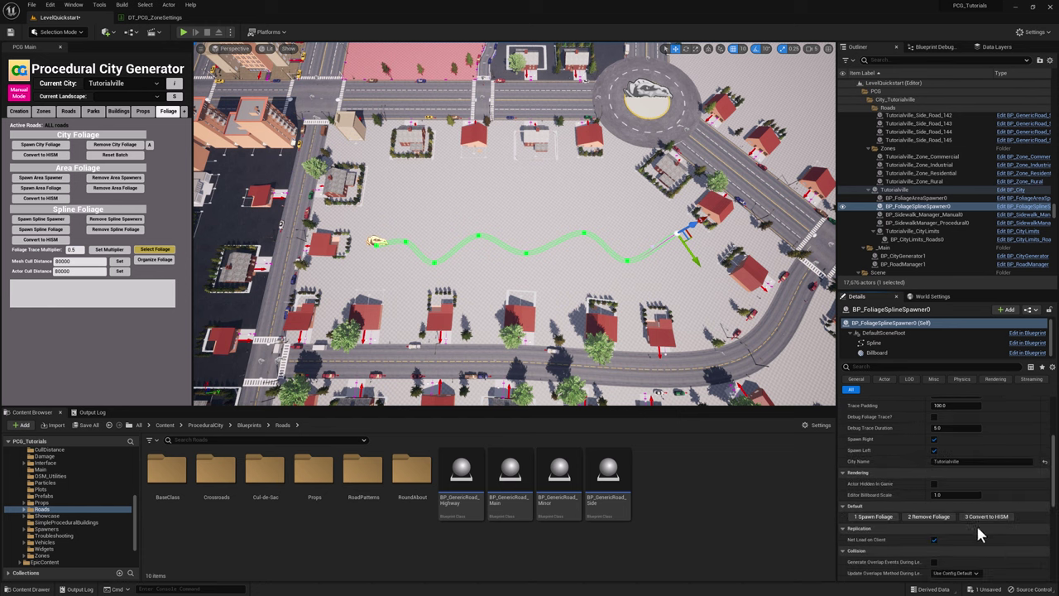
left_click(875, 517)
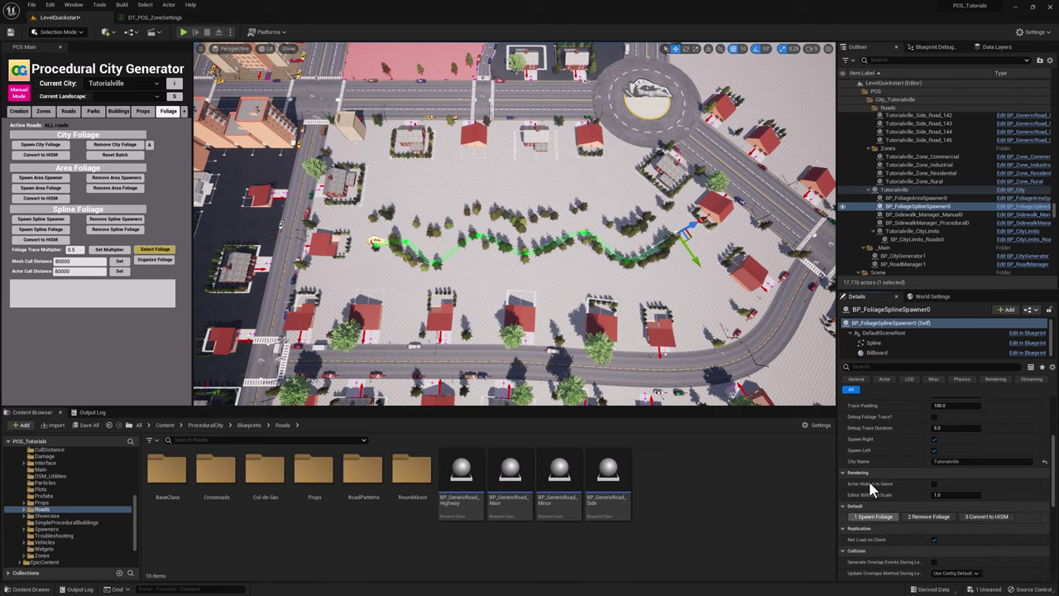
Examine how the trees are spread on both sides of the spline across the vacant block
right_click_drag(519, 269, 679, 198)
key("w")
key("a")
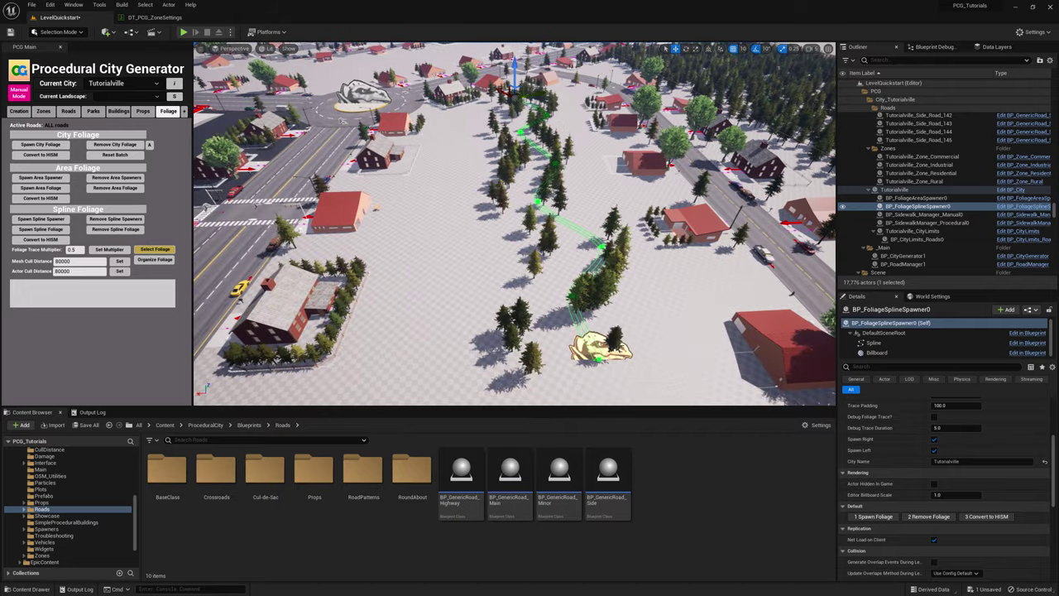
key("w")
right_click_drag(596, 226, 592, 166)
key("e")
right_click_drag(585, 201, 265, 294)
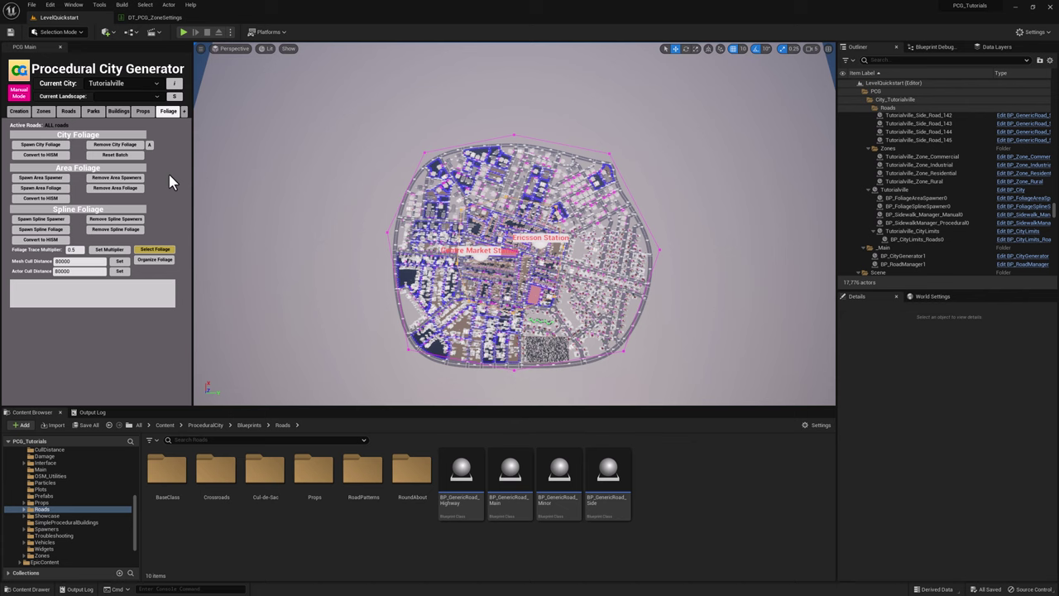
Open the generator's additional options and show the Bake settings for roads, plots and buildings
left_click(184, 114)
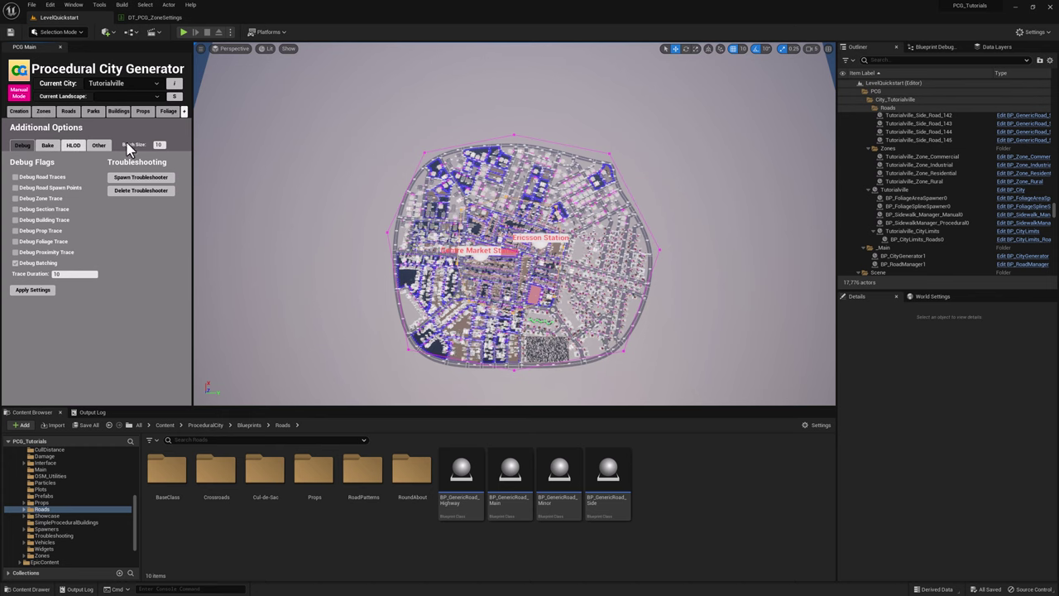
left_click(48, 144)
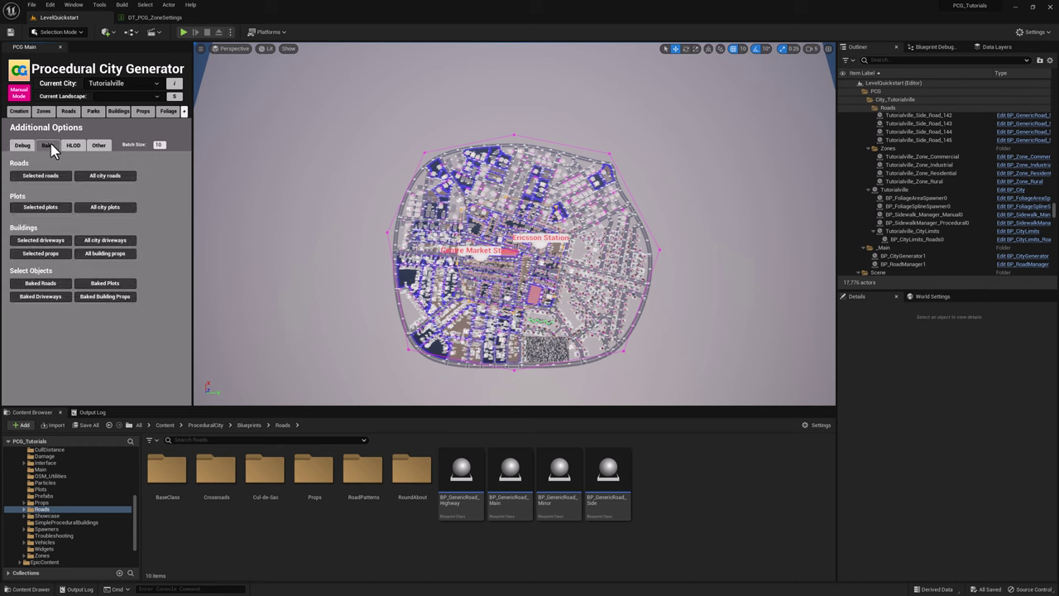
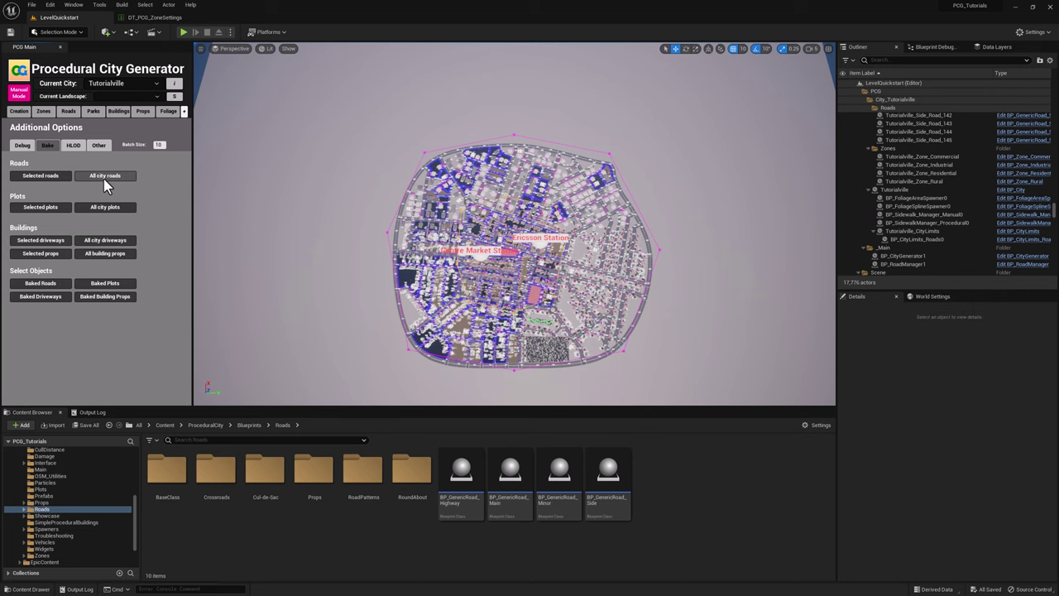
Inspect the city's roads and buildings in the Nanite Triangles visualization and return the viewport to Lit
right_click_drag(353, 149, 472, 157)
key("w")
key("w")
key("w")
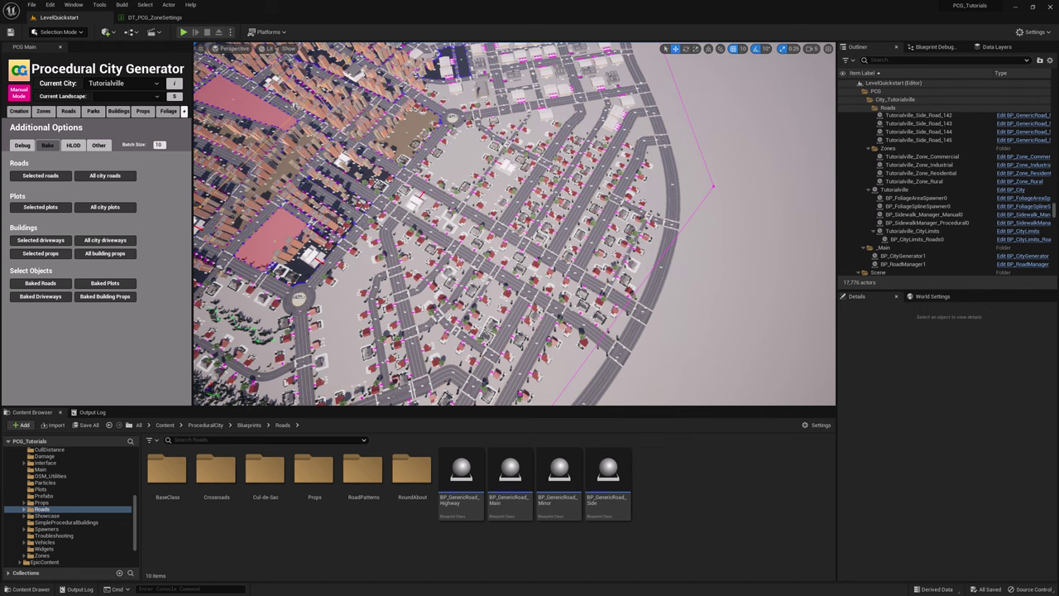
right_click_drag(272, 137, 258, 133)
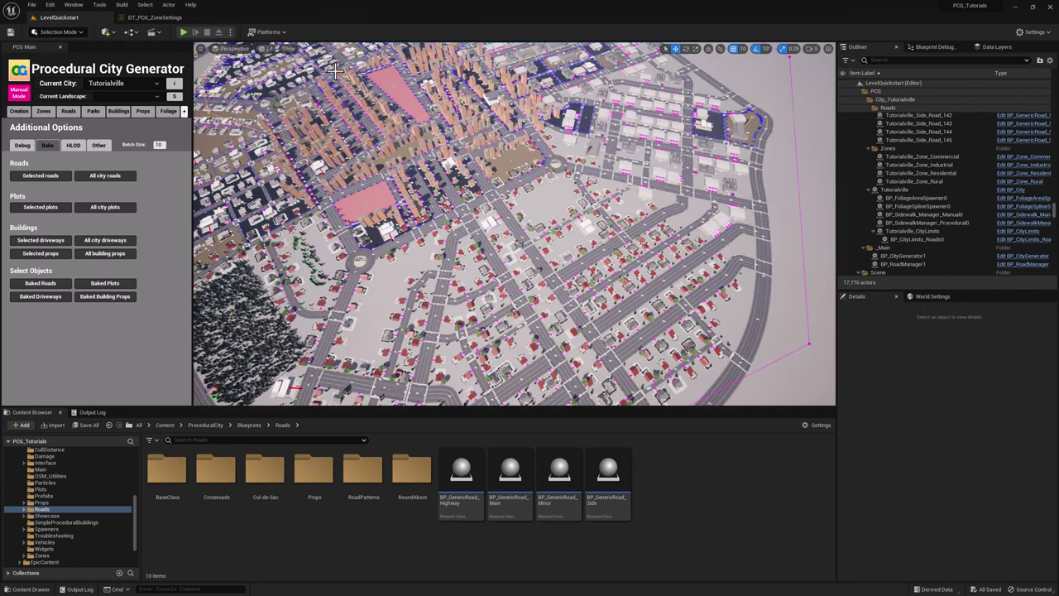
left_click(266, 50)
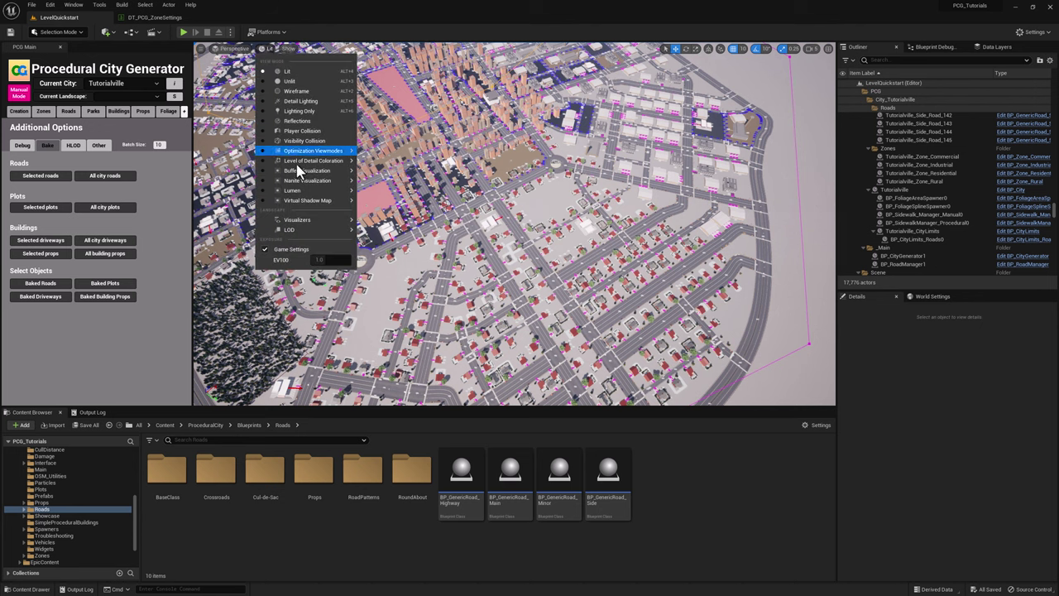
mouse_move(300, 182)
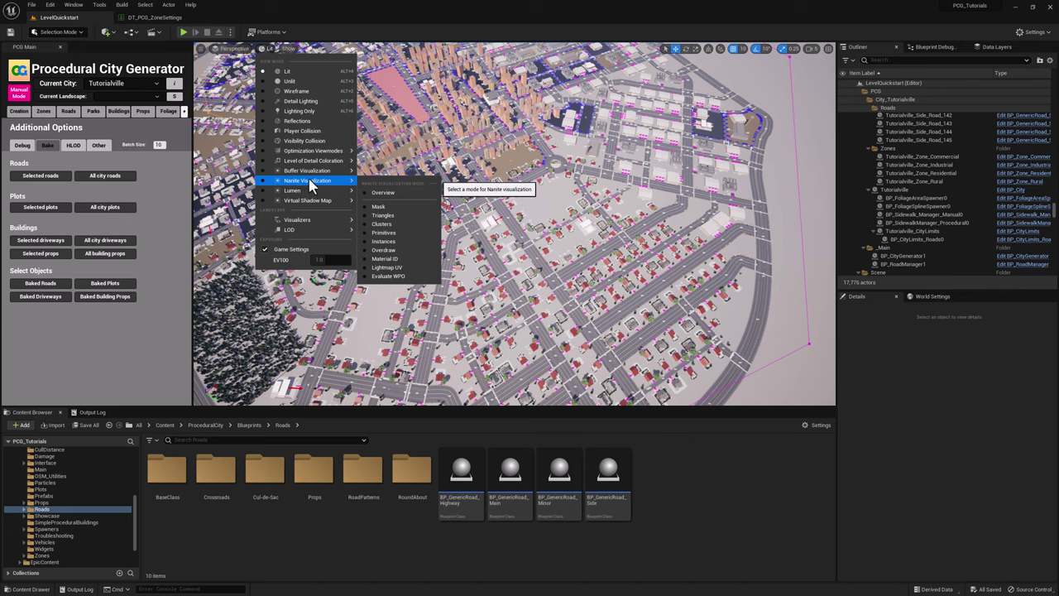
left_click(382, 215)
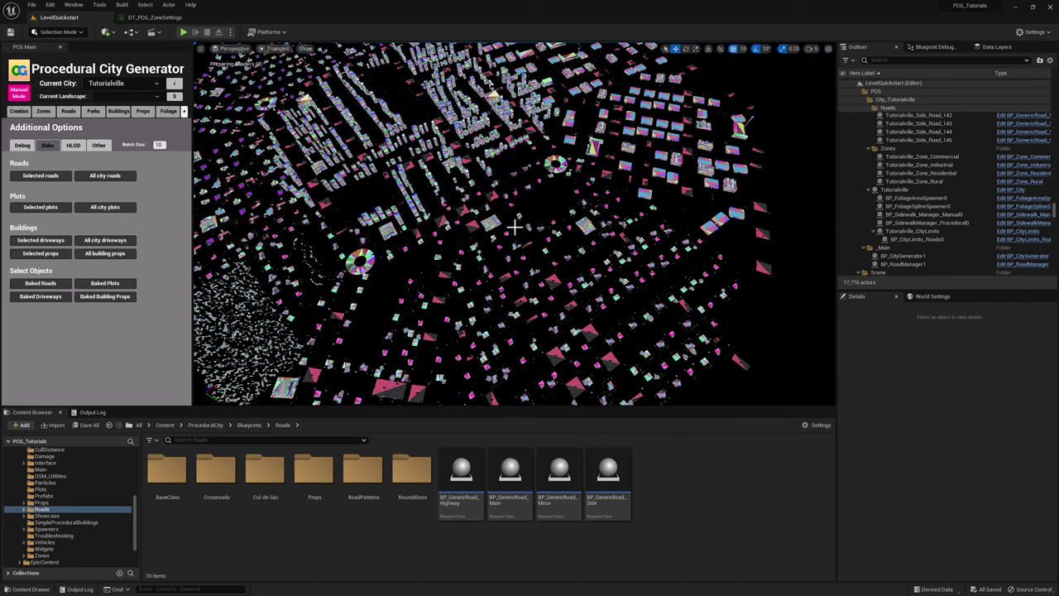
right_click_drag(515, 219, 497, 199)
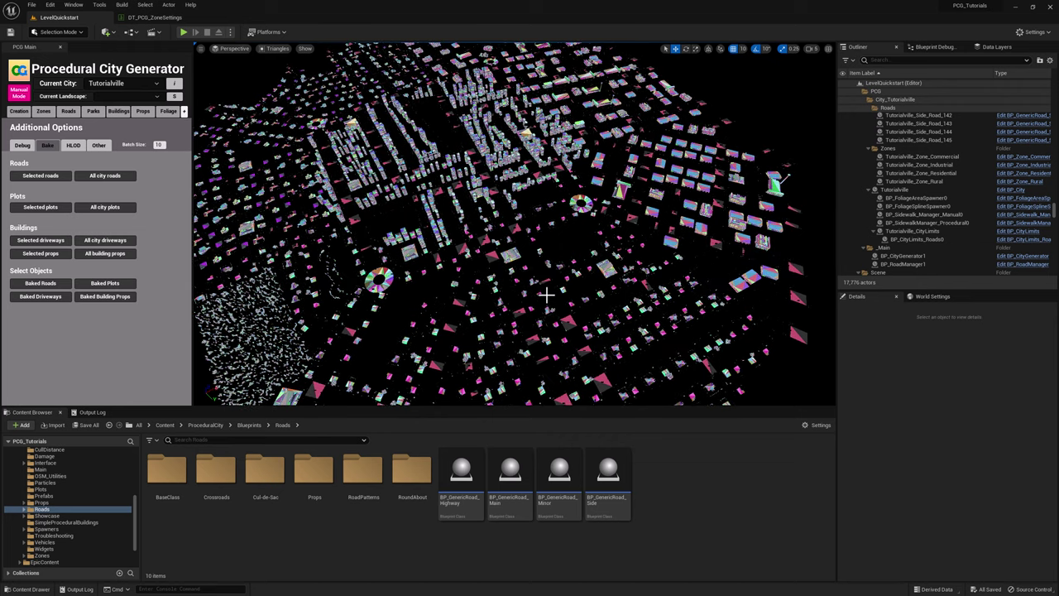
left_click(278, 49)
left_click(296, 80)
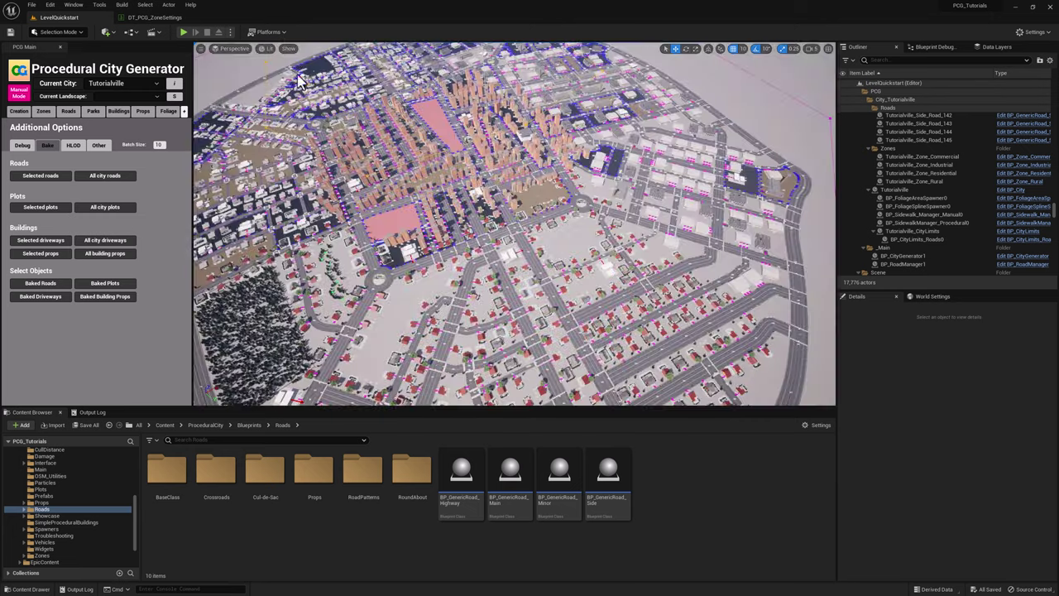
Select the short minor road Tutorialville_Minor_Road_85 among the residential houses and bake it into a static mesh
left_click(508, 293)
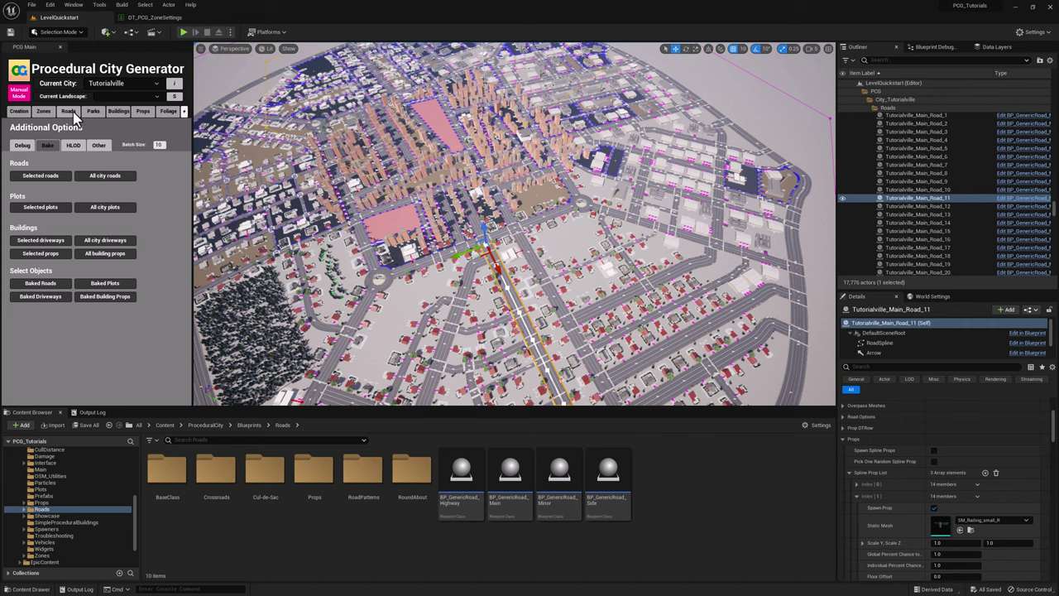
right_click_drag(743, 265, 798, 368)
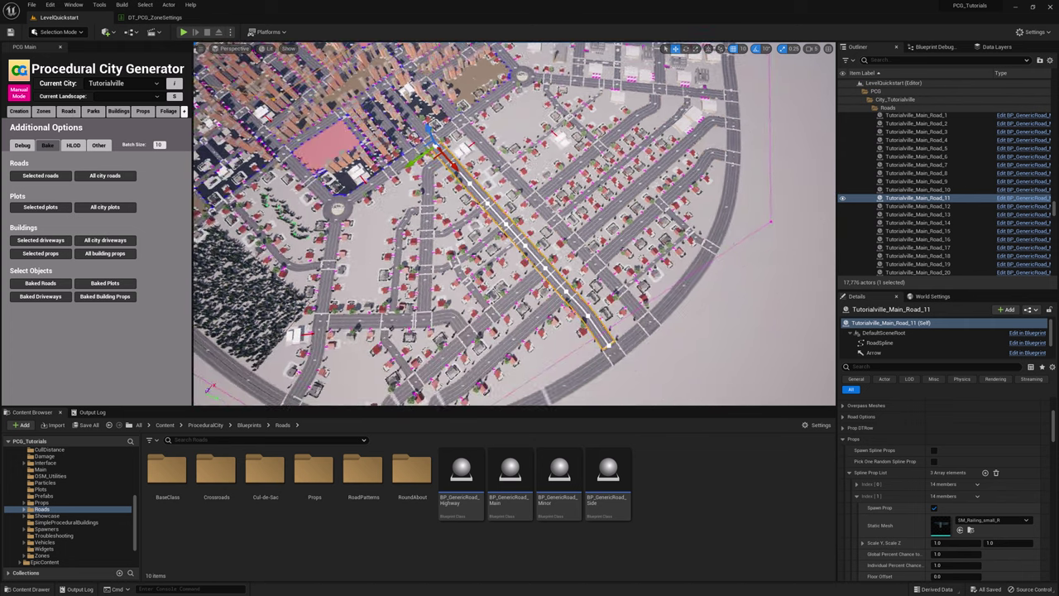
left_click(402, 364)
right_click_drag(631, 158, 397, 120)
key("w")
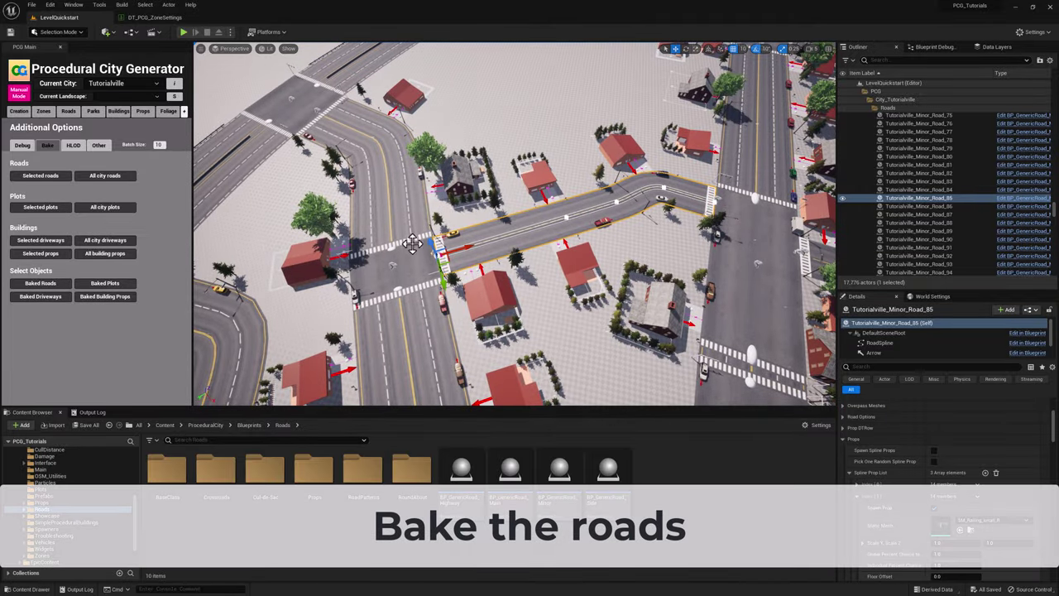
left_click(41, 176)
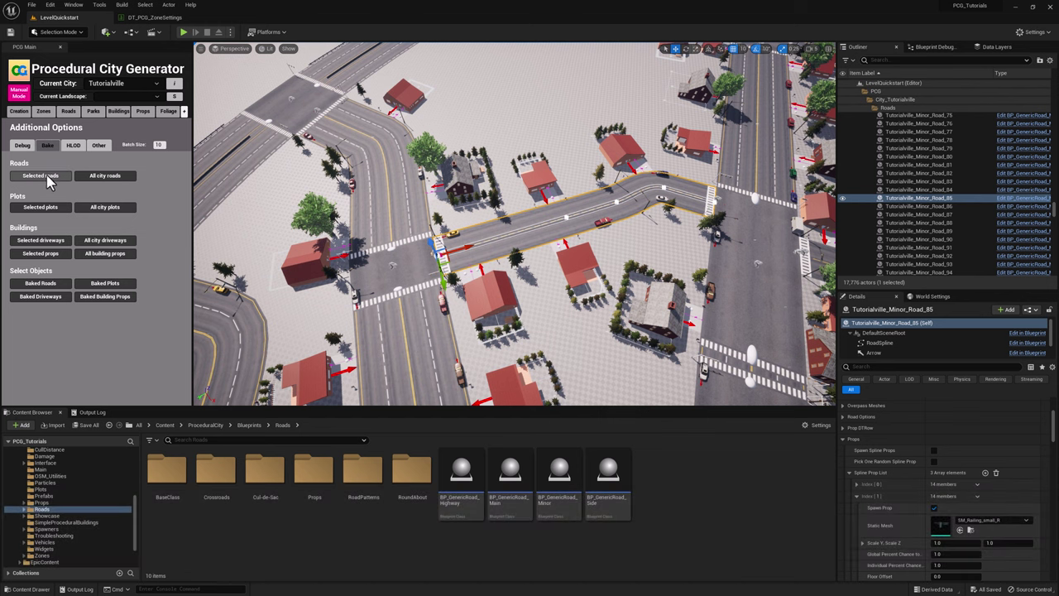
left_click(46, 175)
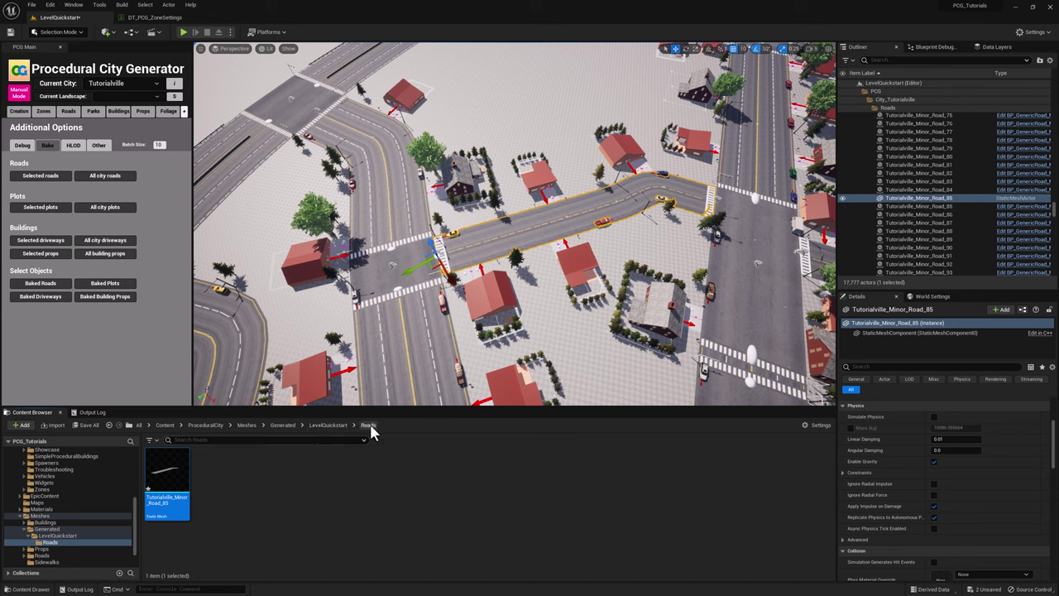
Check the newly baked minor road with the Nanite Triangles visualization and switch back to Lit
mouse_move(168, 508)
left_click(266, 49)
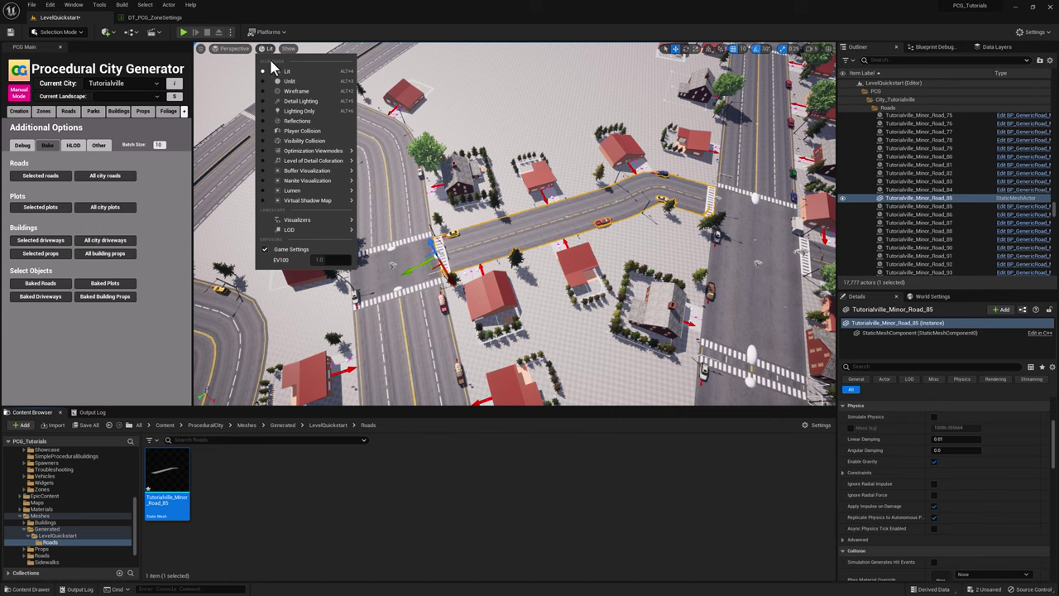
mouse_move(313, 180)
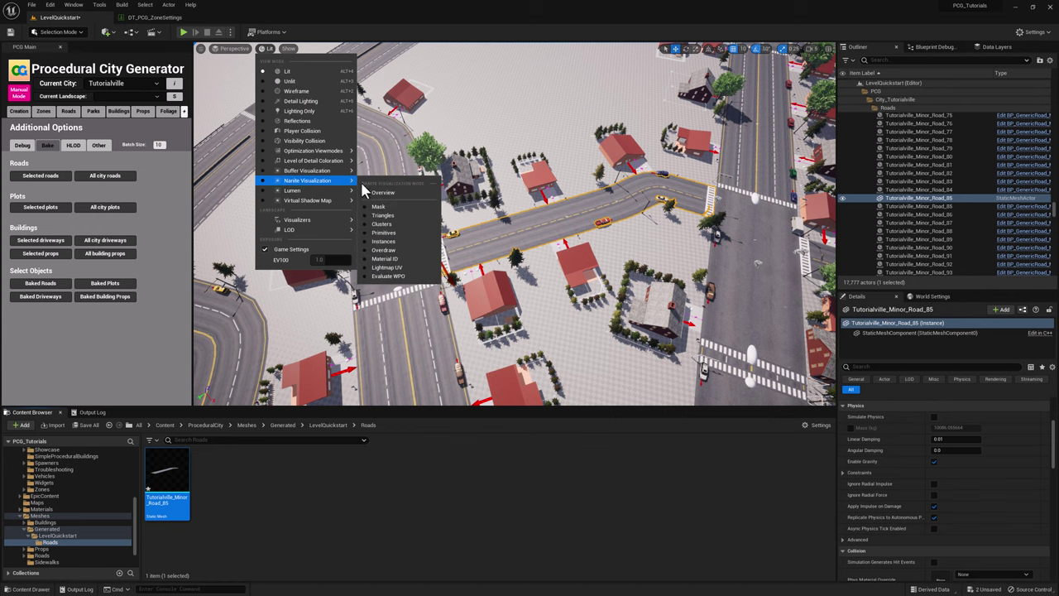
left_click(382, 217)
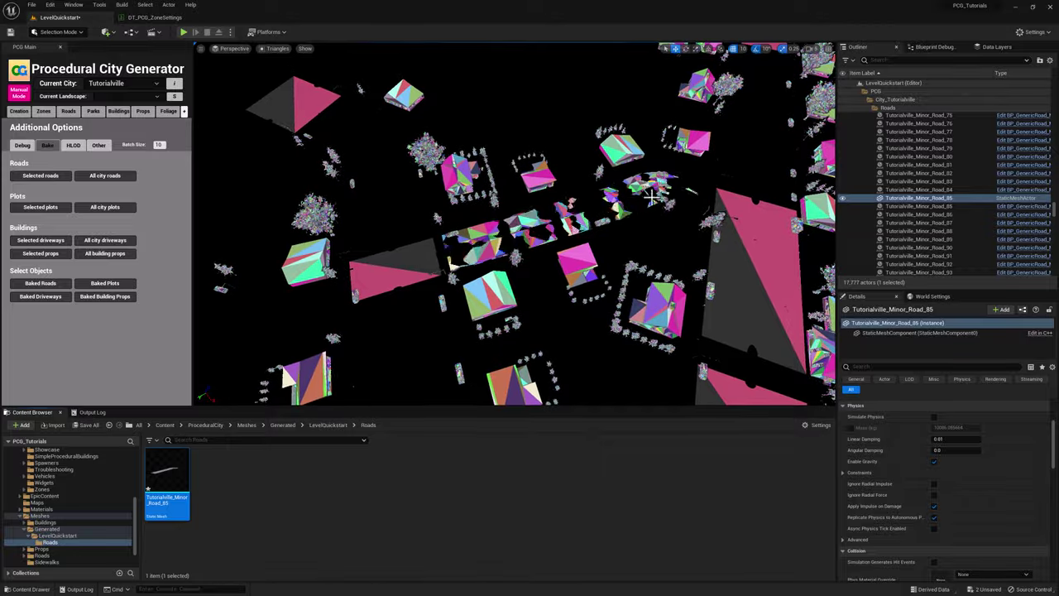
left_click(278, 48)
left_click(281, 72)
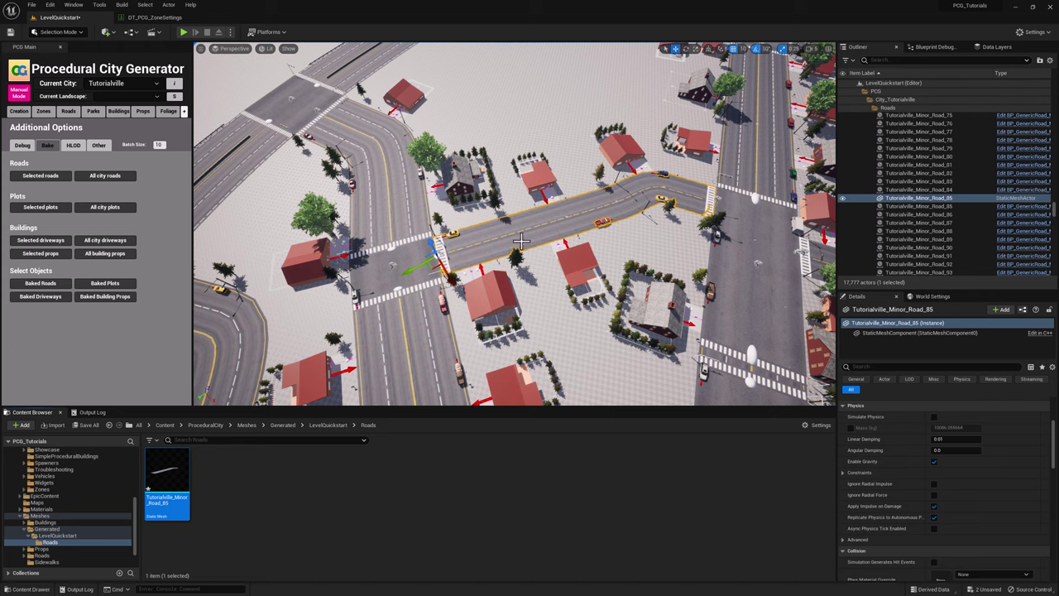
Select the original blueprint road overlapping the baked minor road and enable its Spline Only option
right_click_drag(508, 220, 438, 220)
key("w")
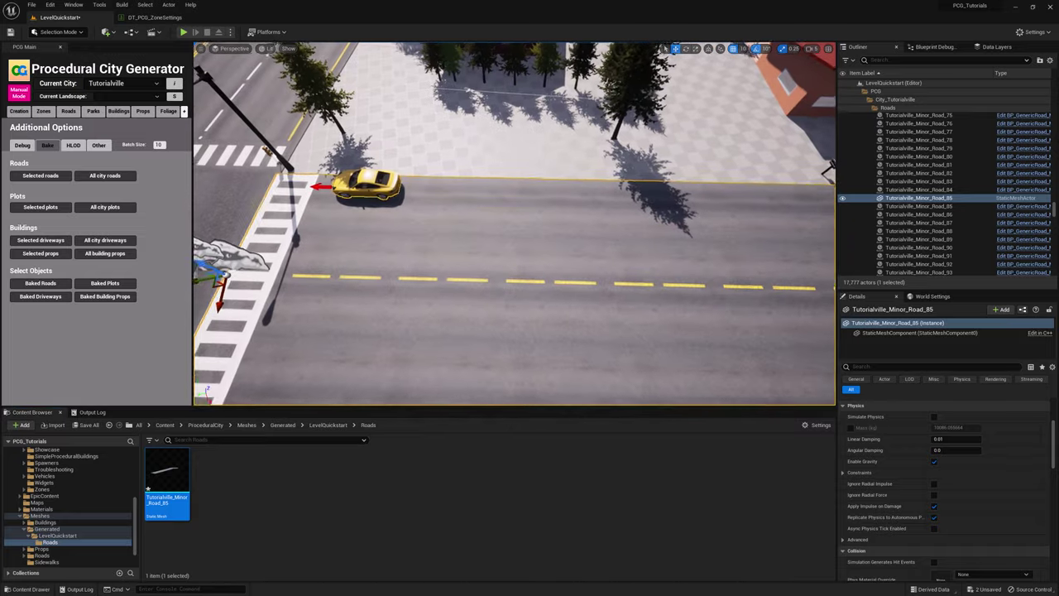
key("Escape")
left_click(509, 220)
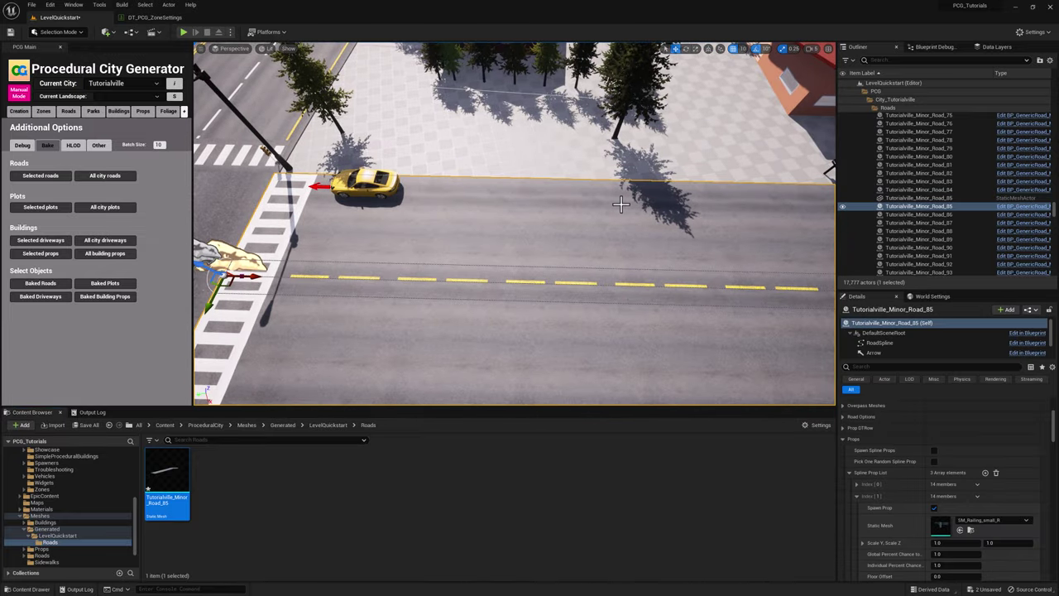
key("s")
mouse_move(466, 215)
right_mouse_down()
mouse_move(579, 216)
mouse_move(463, 216)
right_mouse_up()
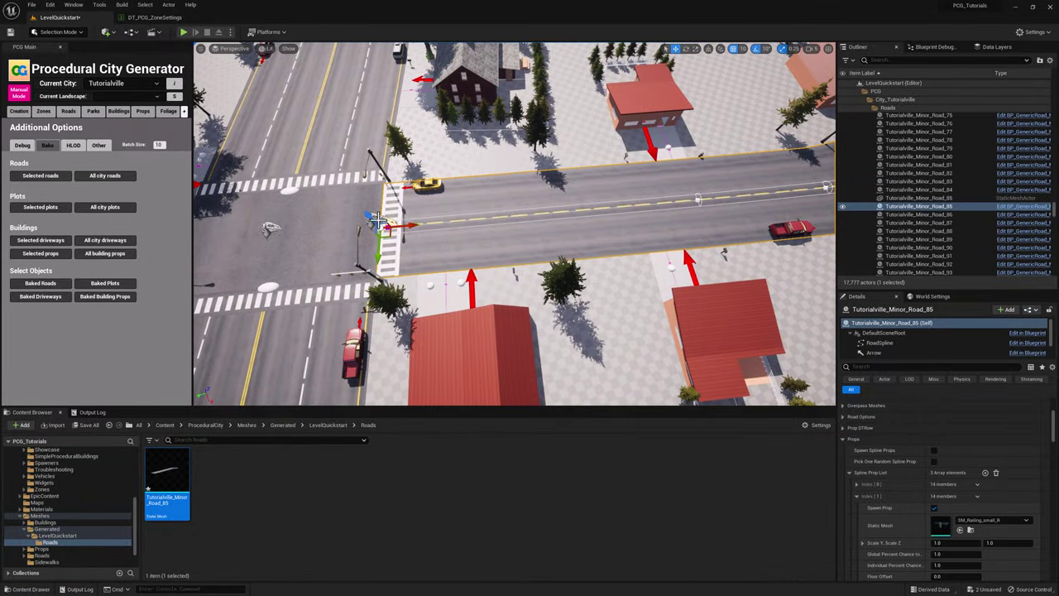
scroll(937, 436, "up", 4)
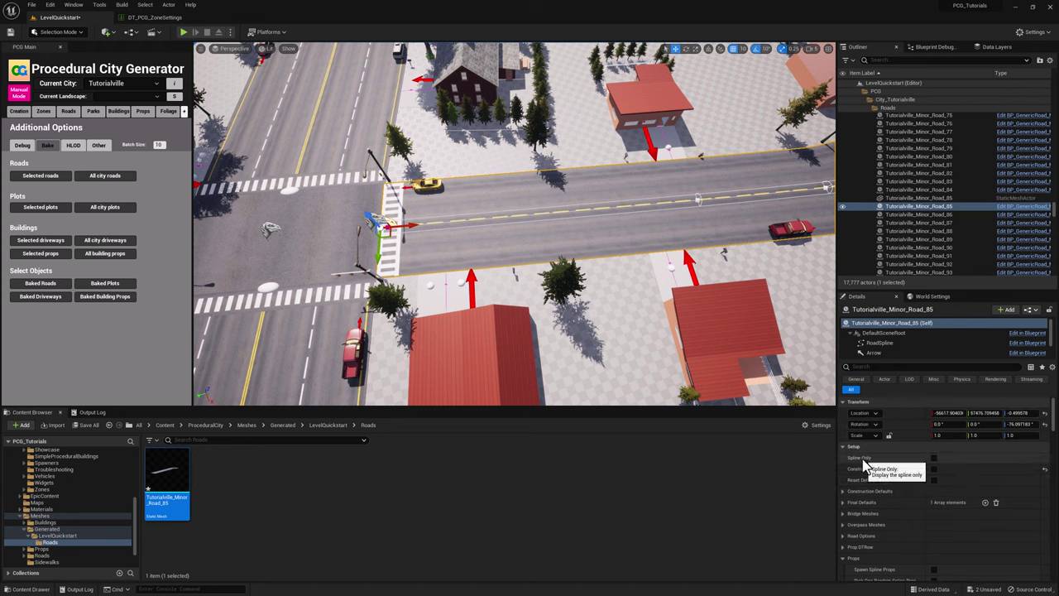
left_click(934, 458)
right_click_drag(514, 224, 536, 221)
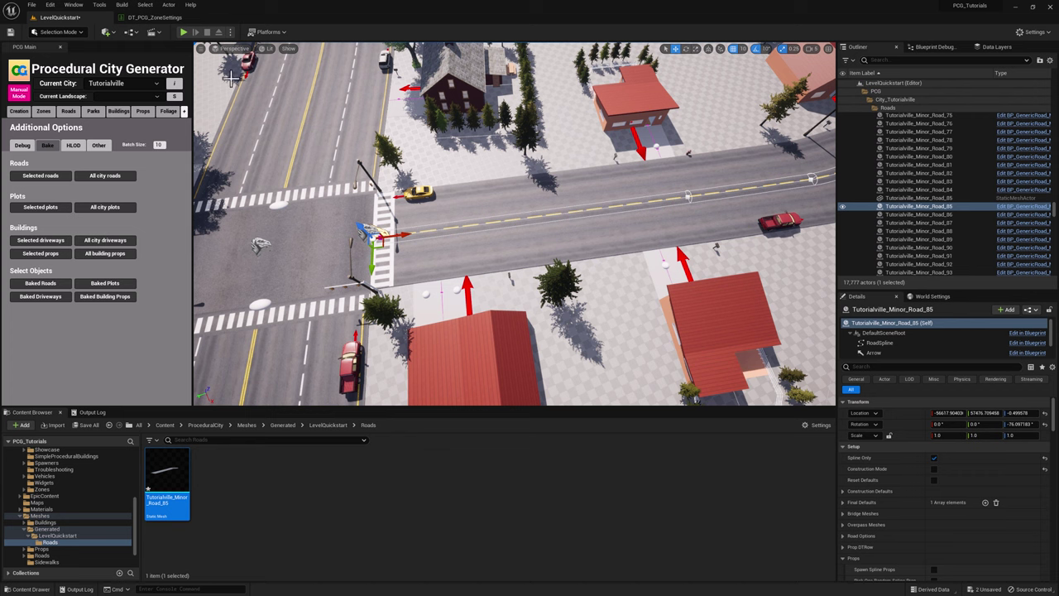
Inspect the baked road's whole surface in the Nanite Triangles view, and compare it with its original spline road in Lit view
left_click(265, 48)
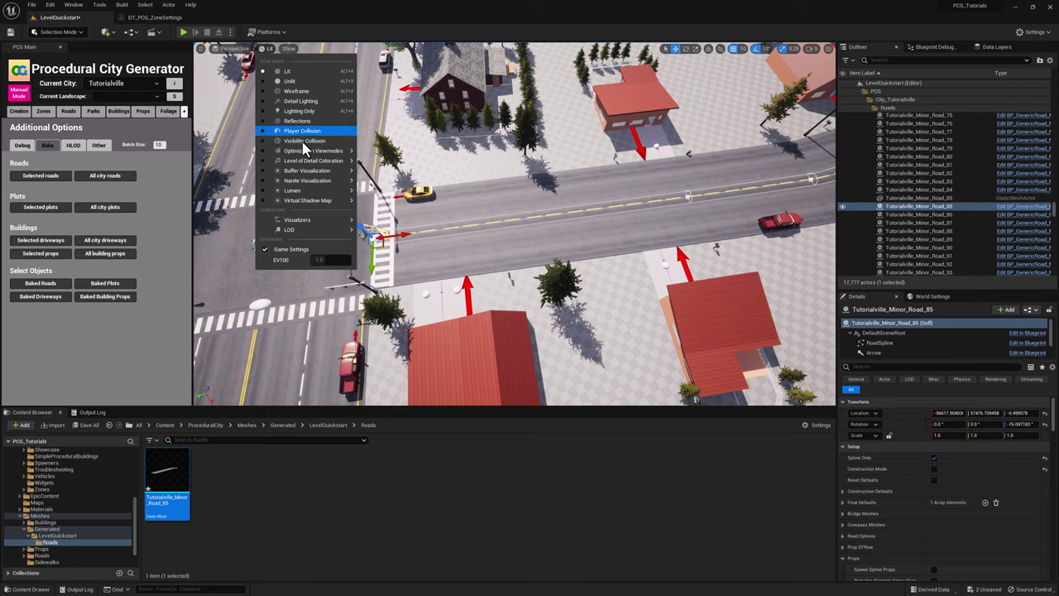
mouse_move(318, 184)
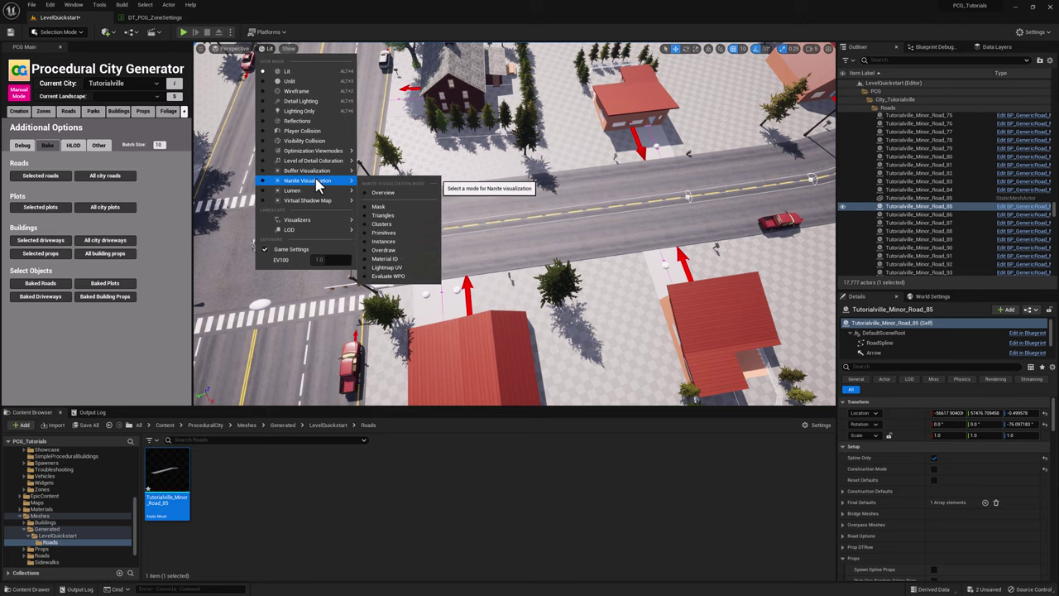
left_click(389, 216)
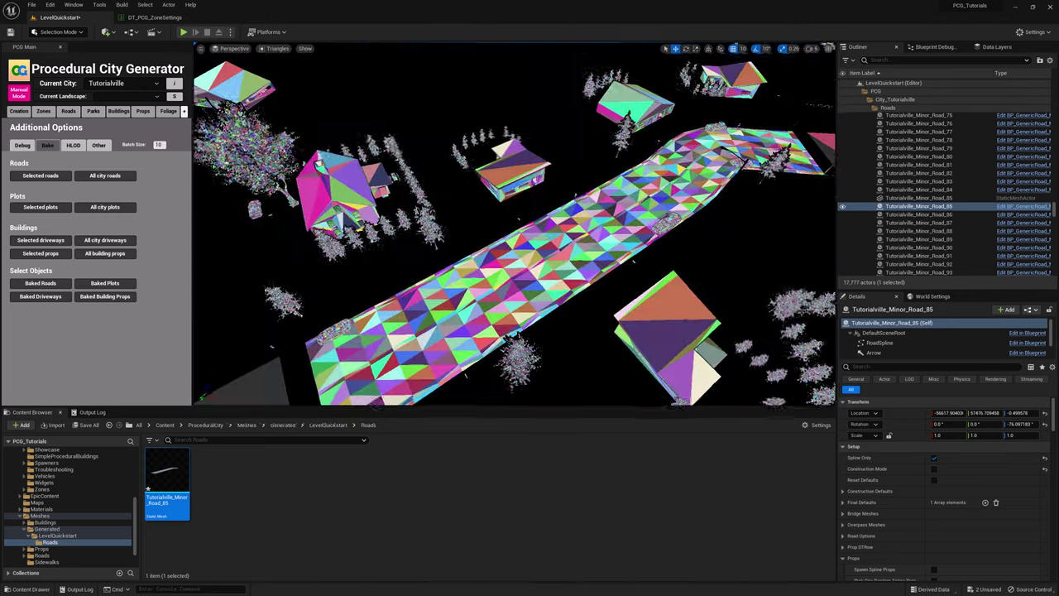
right_click_drag(383, 276, 364, 359)
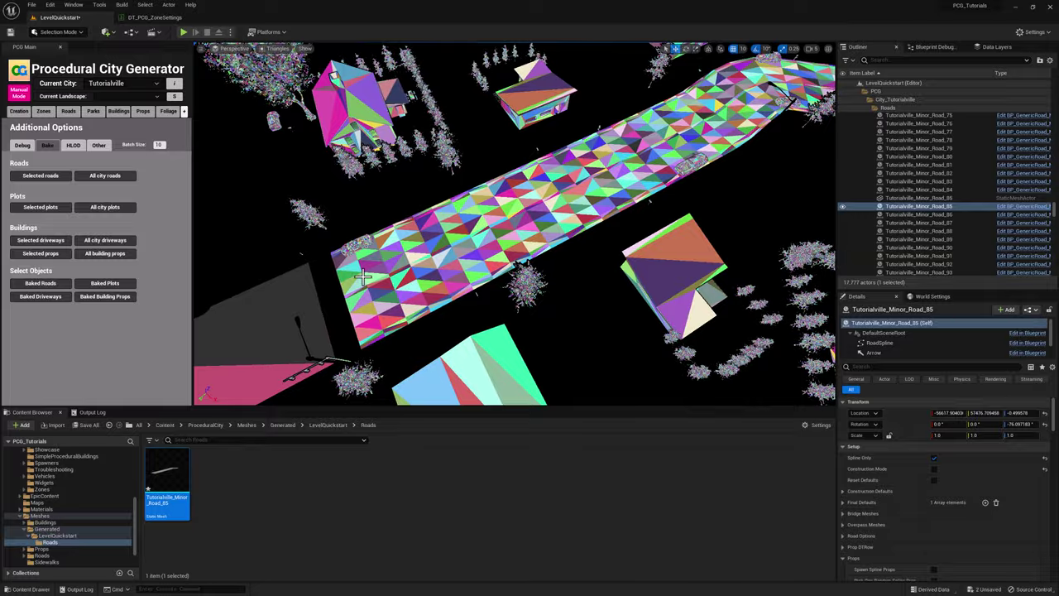
mouse_move(493, 242)
right_mouse_down()
mouse_move(536, 186)
mouse_move(478, 227)
right_mouse_up()
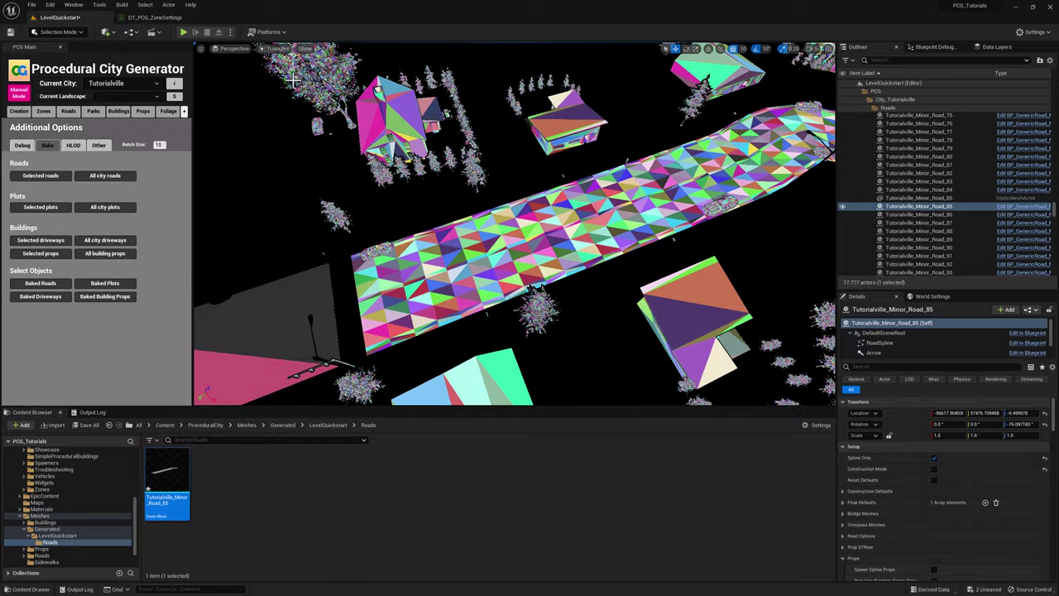
left_click(277, 48)
left_click(285, 75)
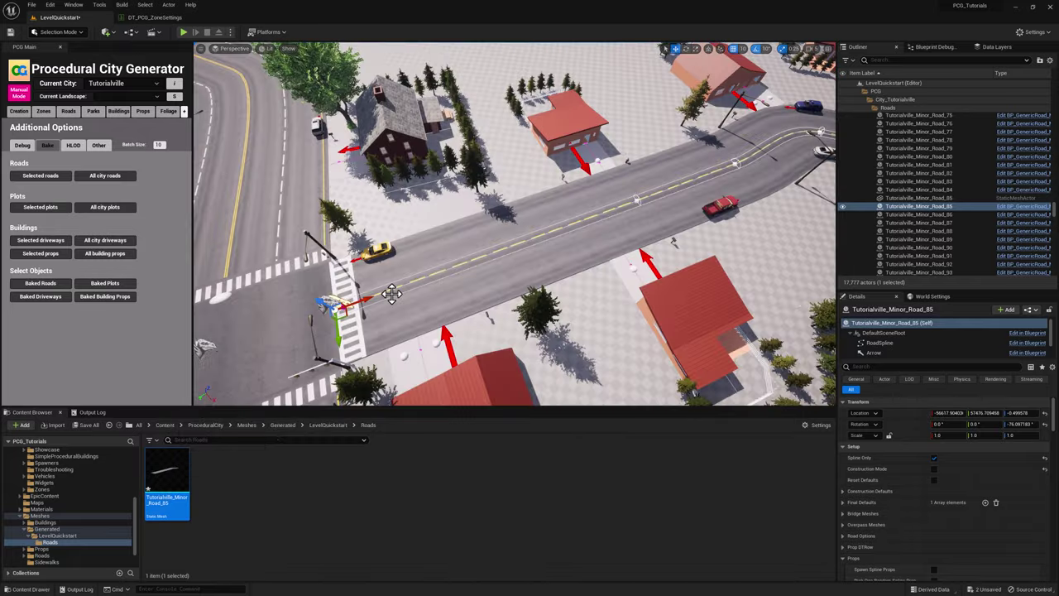
left_click(509, 211)
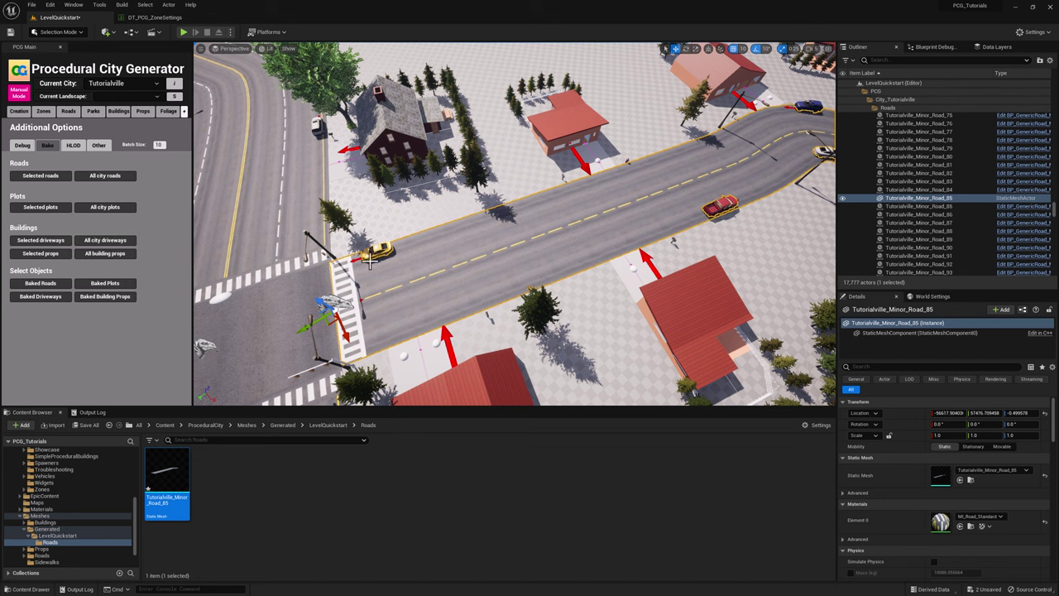
left_click(342, 304)
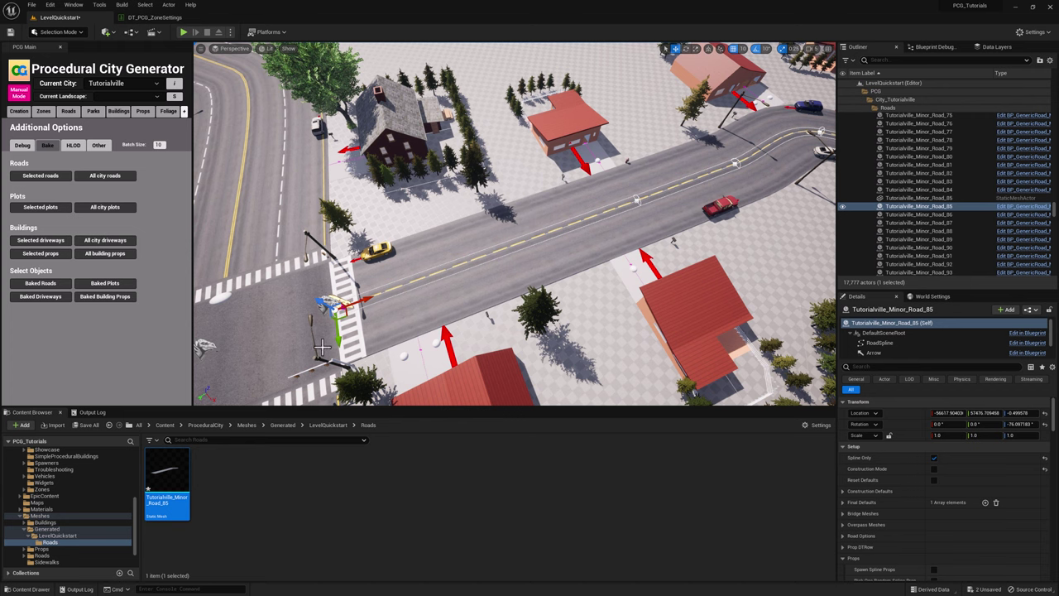
Select all of the city's Main Roads with the generator's road selection and bake them into static meshes
right_click_drag(434, 190, 608, 178)
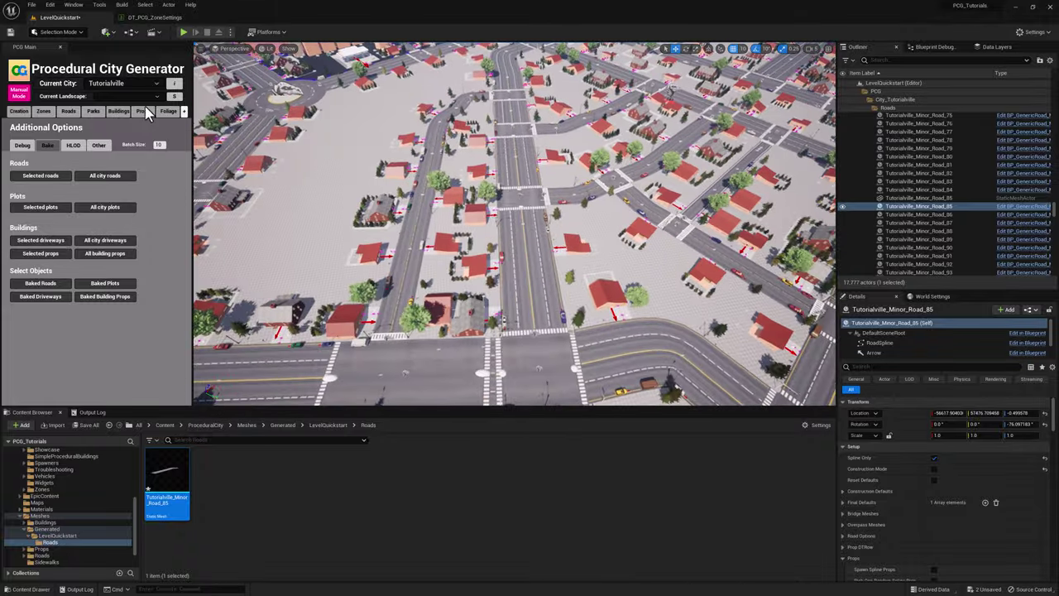
left_click(69, 112)
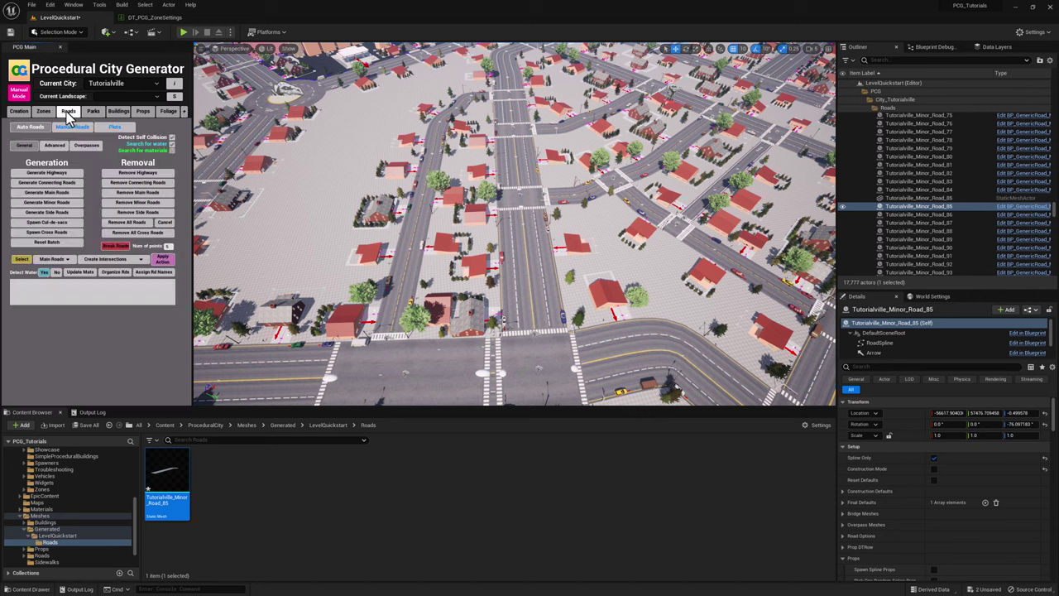
left_click(22, 260)
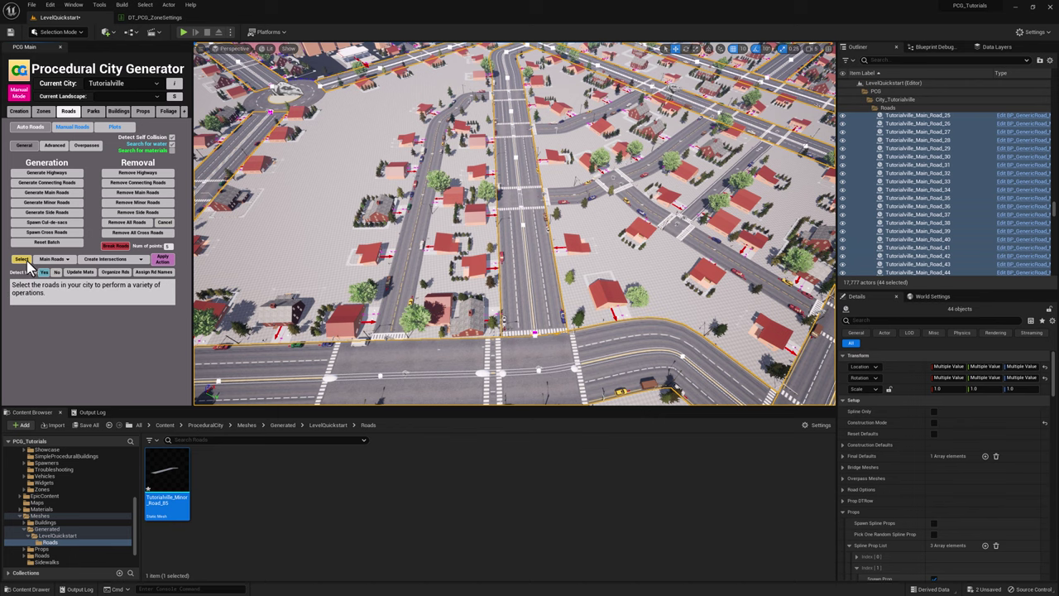
right_click_drag(626, 228, 666, 211)
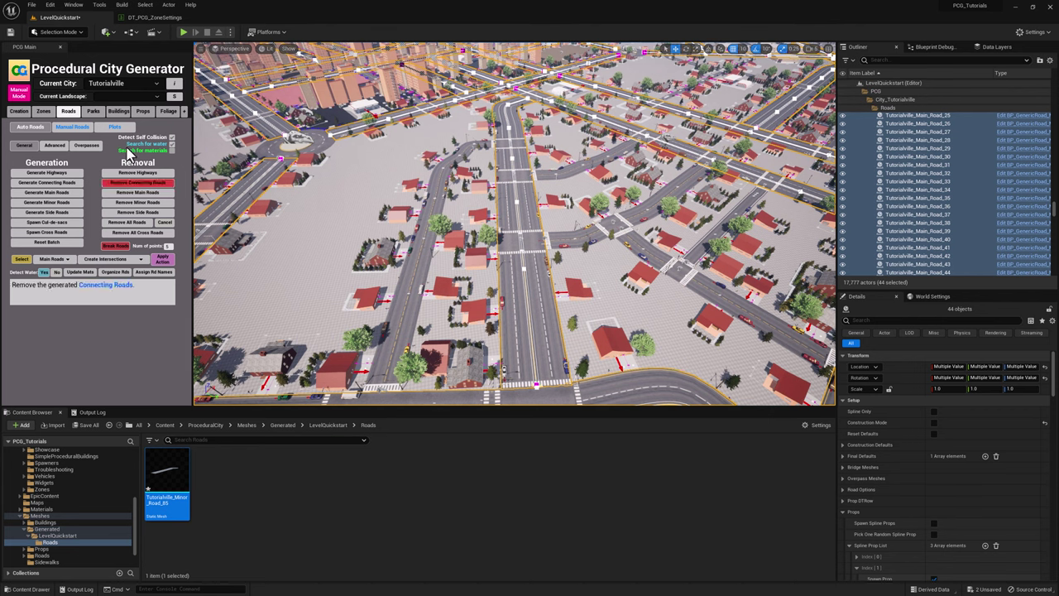
left_click(185, 112)
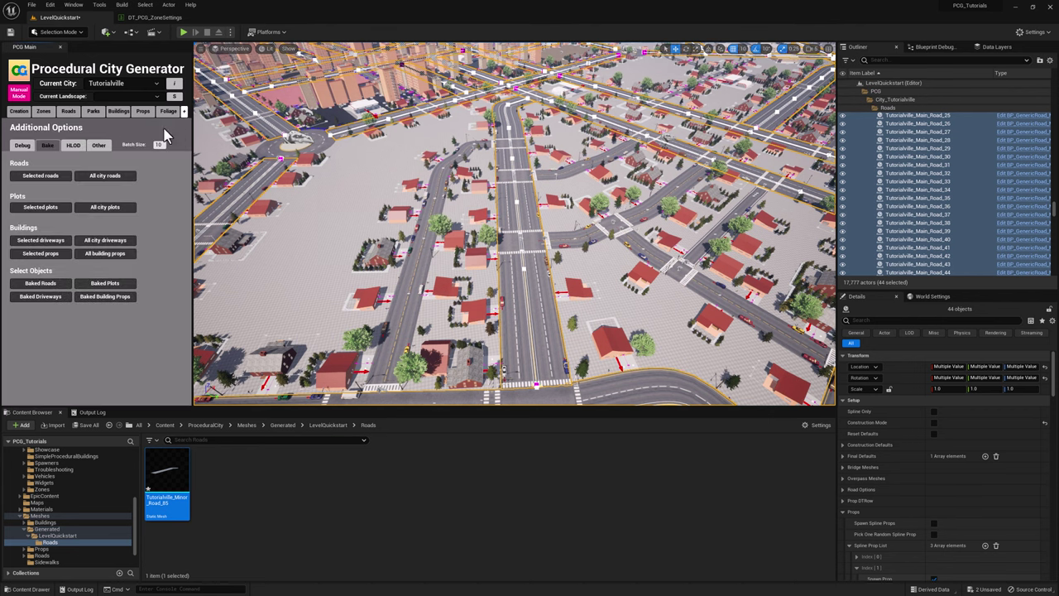
left_click(40, 177)
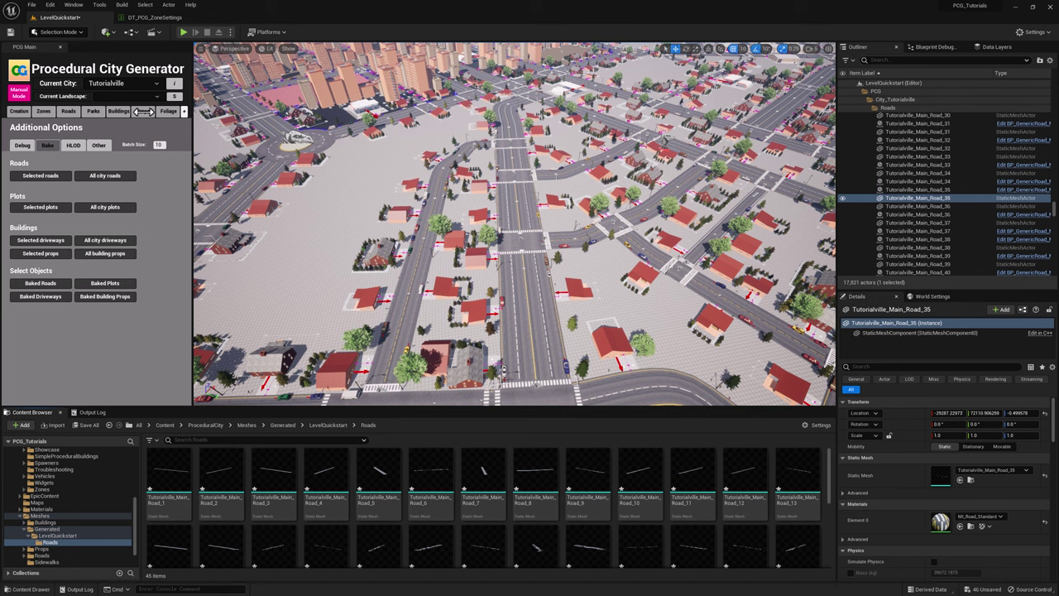
Show the city in the Nanite Triangles visualization, select all original blueprint Main Roads with the generator, and enable their Spline Only option
left_click(267, 48)
mouse_move(315, 180)
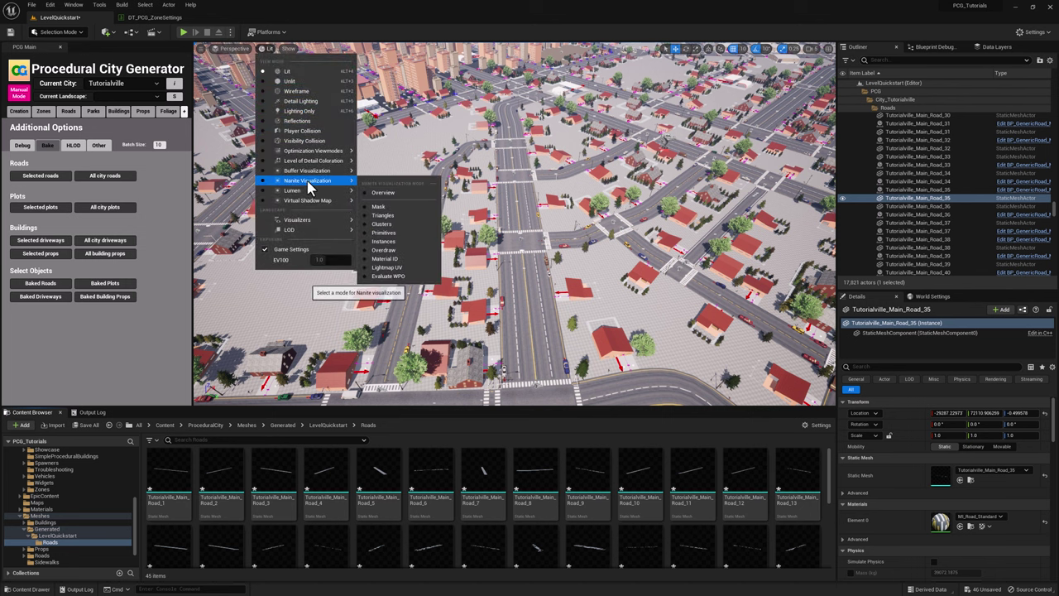
left_click(383, 216)
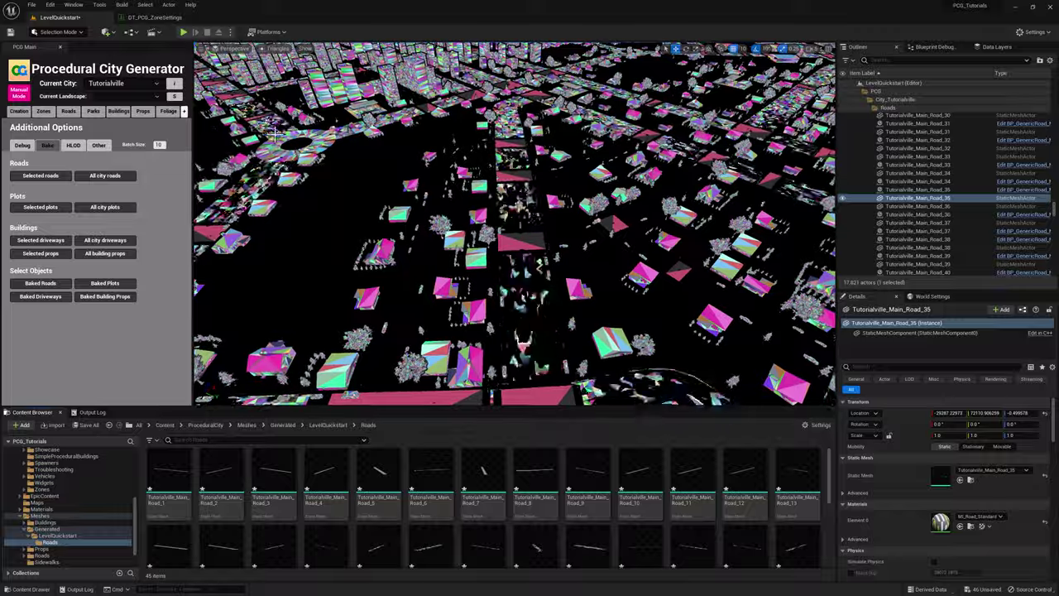
left_click(68, 112)
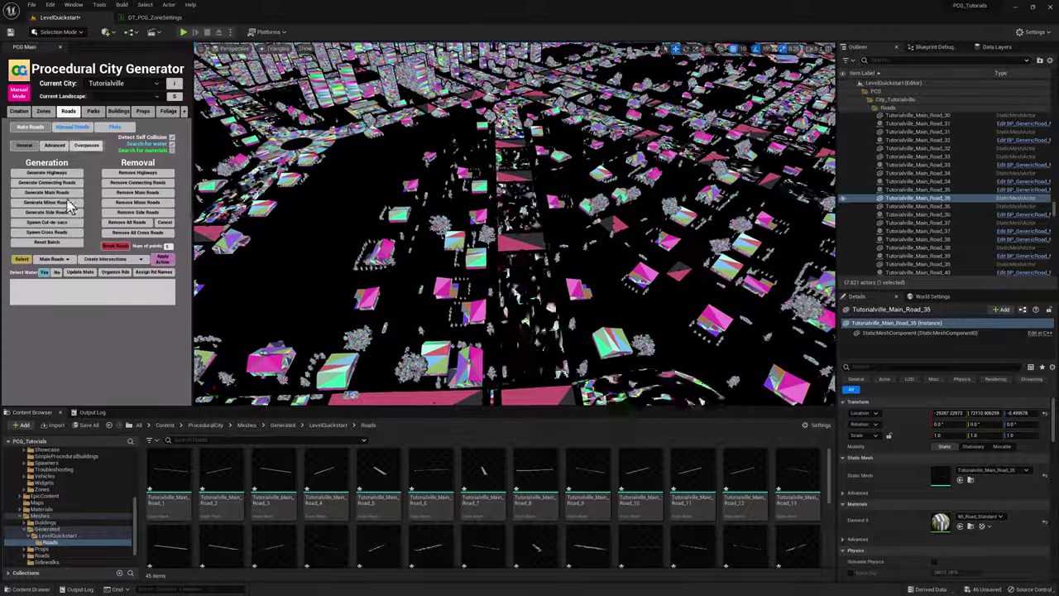
left_click(22, 259)
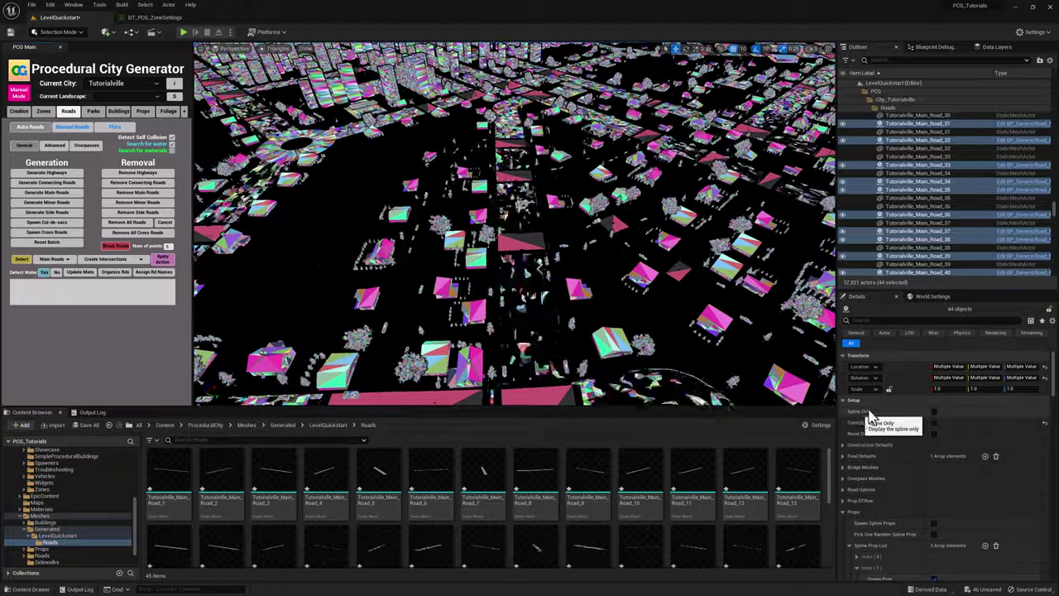
left_click(934, 412)
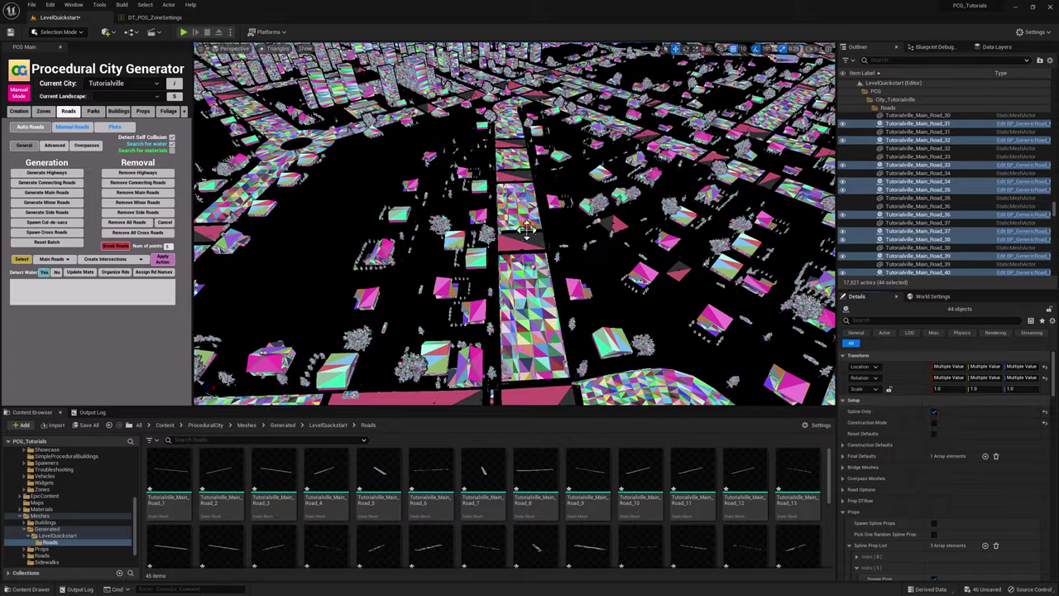
Inspect the baked main roads across the city in the Nanite Triangles view
middle_click_drag(559, 152, 560, 108)
right_click_drag(559, 152, 559, 232)
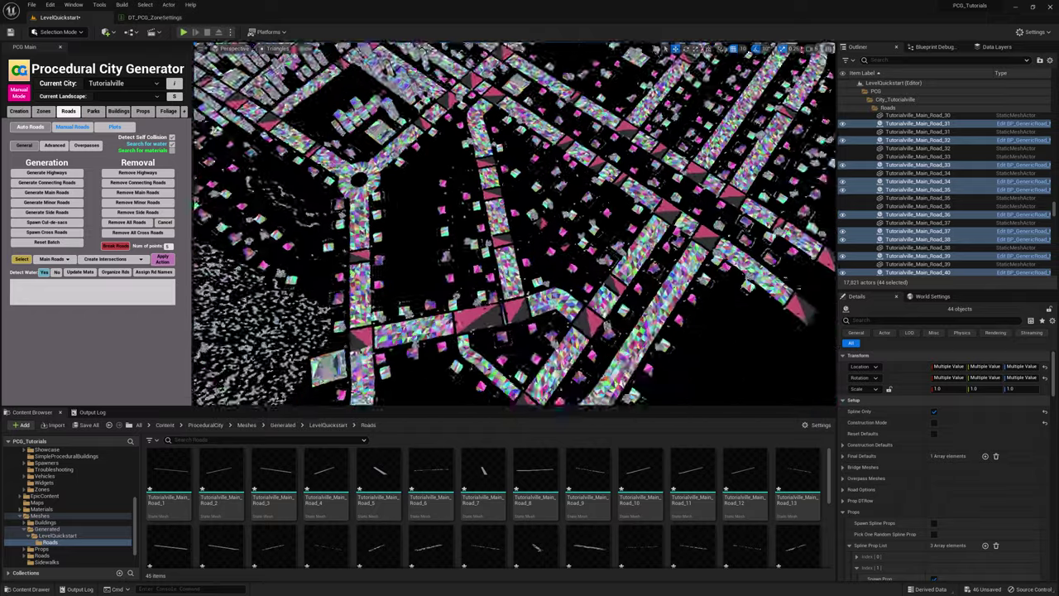
right_click_drag(559, 152, 426, 152)
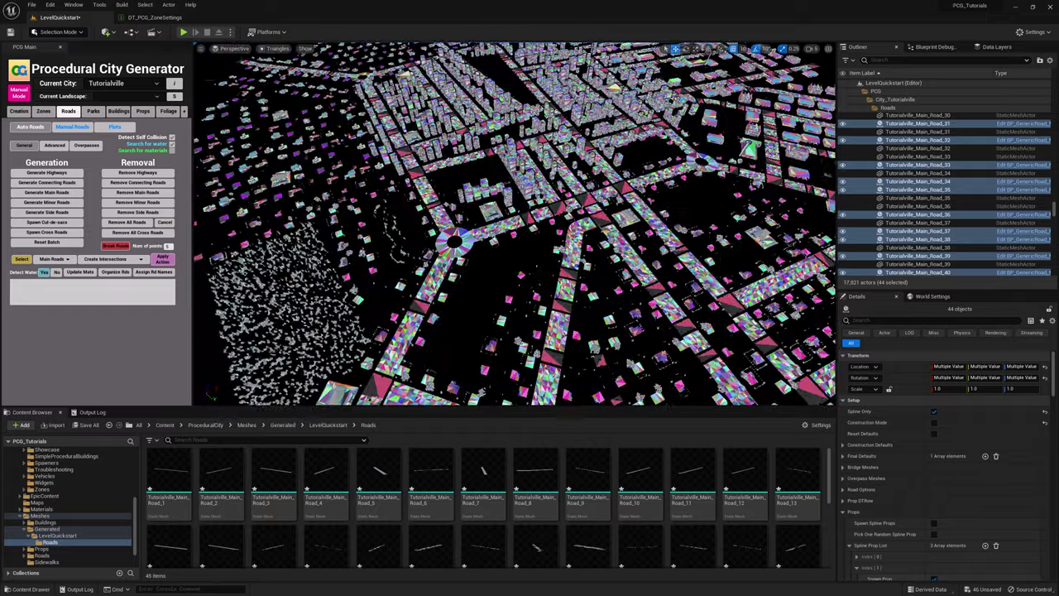
right_click_drag(559, 152, 562, 108)
right_click_drag(571, 217, 571, 222)
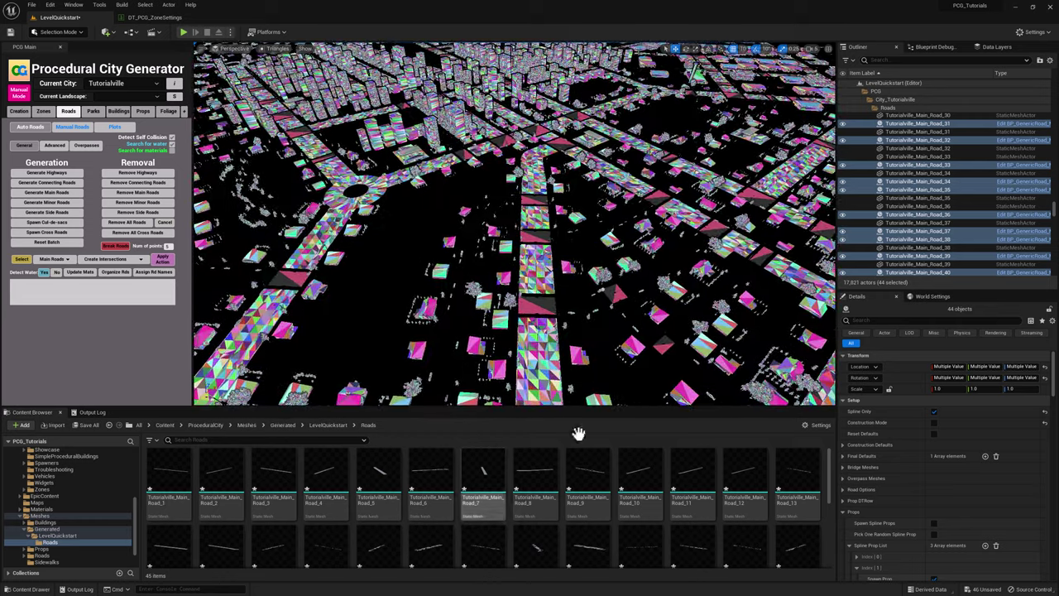
right_click_drag(630, 351, 680, 351)
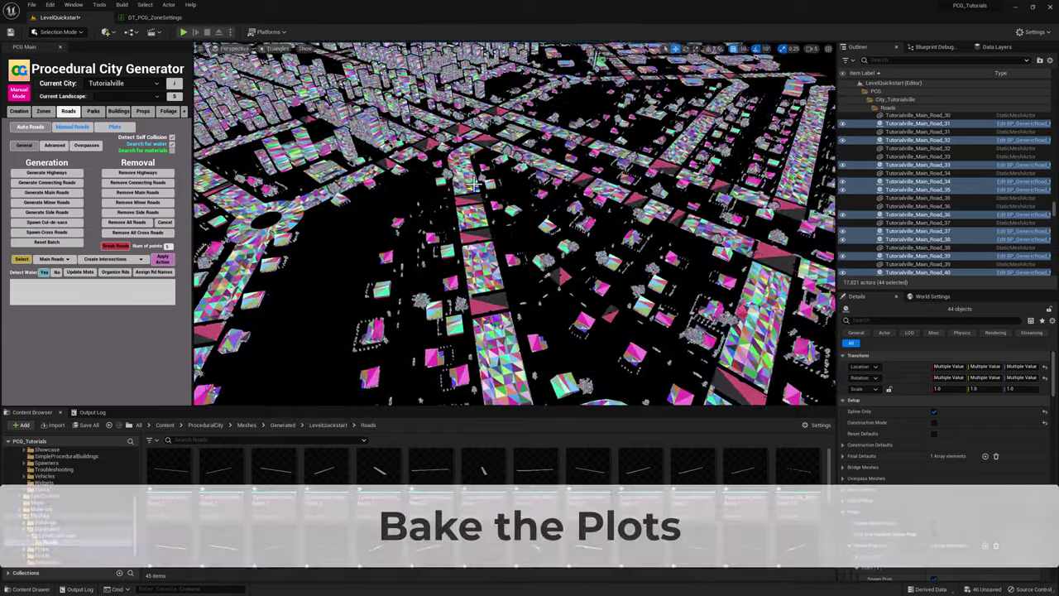
Return to Lit view, select the dark asphalt plot among the downtown buildings, and bake it into a static mesh
left_click(184, 112)
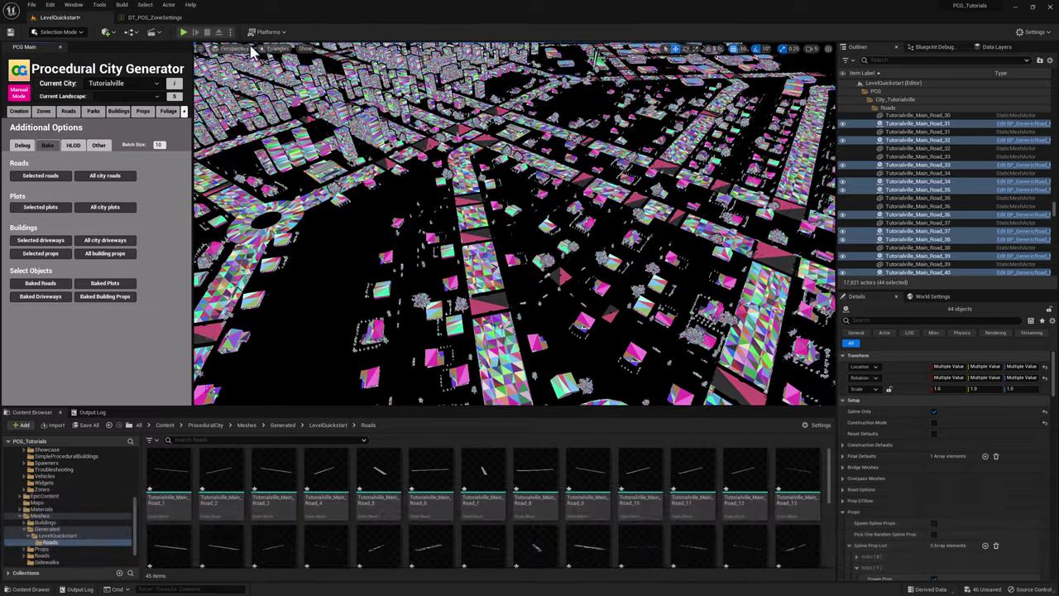
left_click(276, 75)
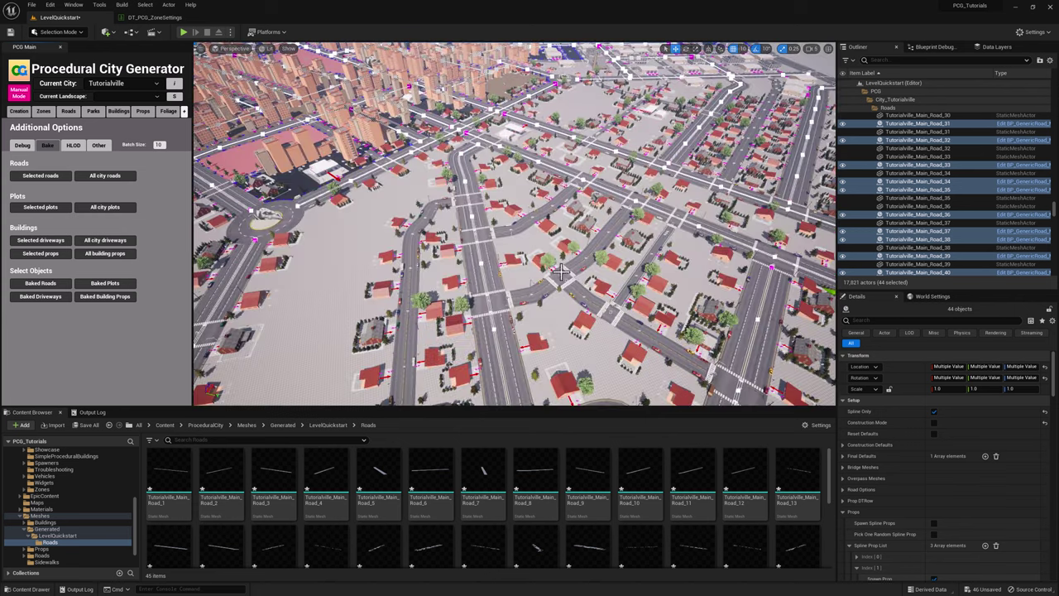
right_click_drag(512, 224, 347, 224)
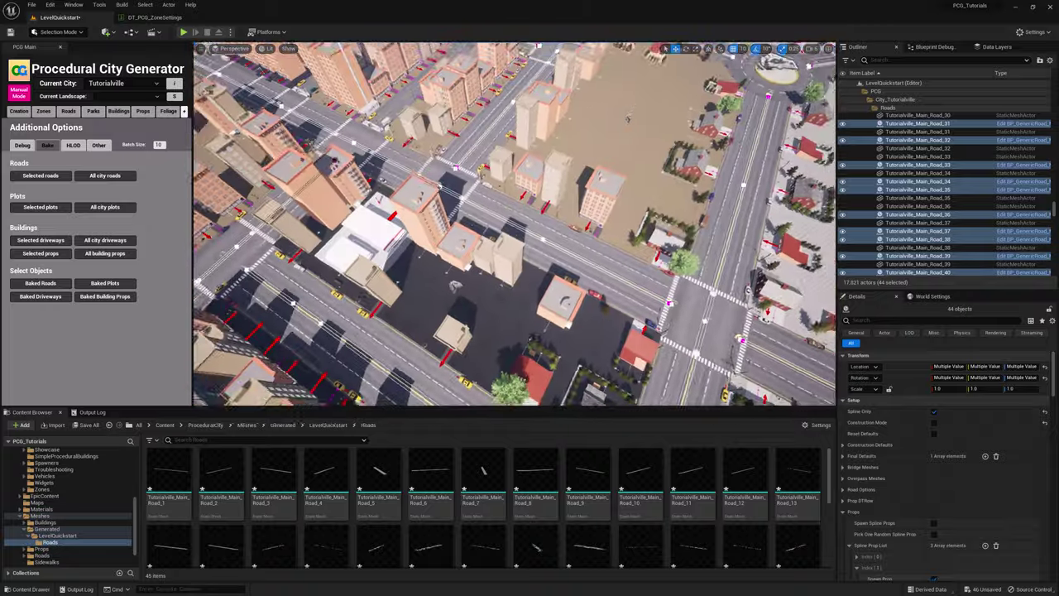
right_click_drag(514, 225, 531, 254)
left_click(492, 294)
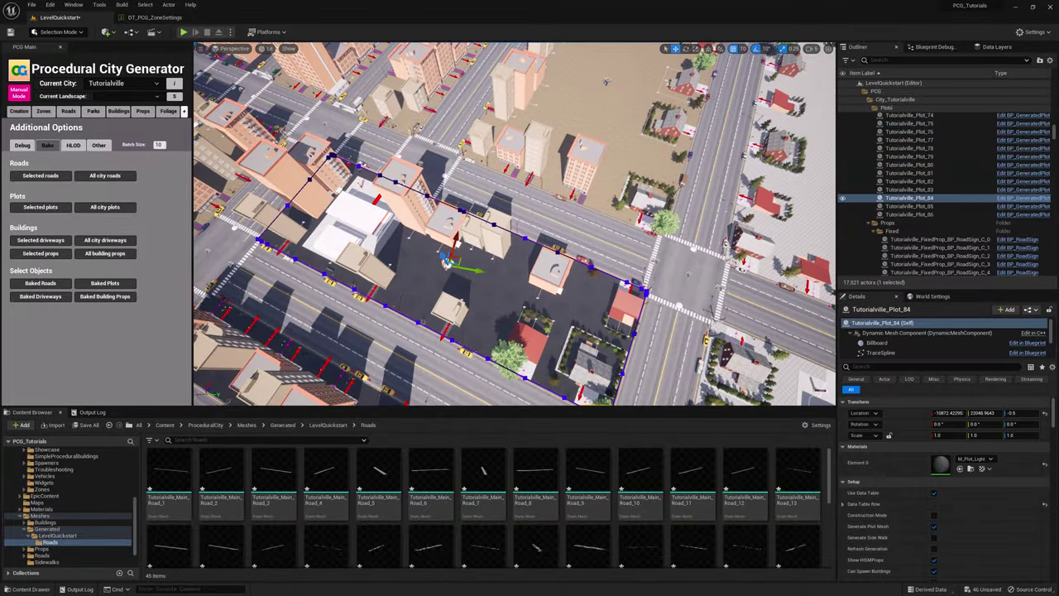
right_click_drag(587, 185, 488, 269)
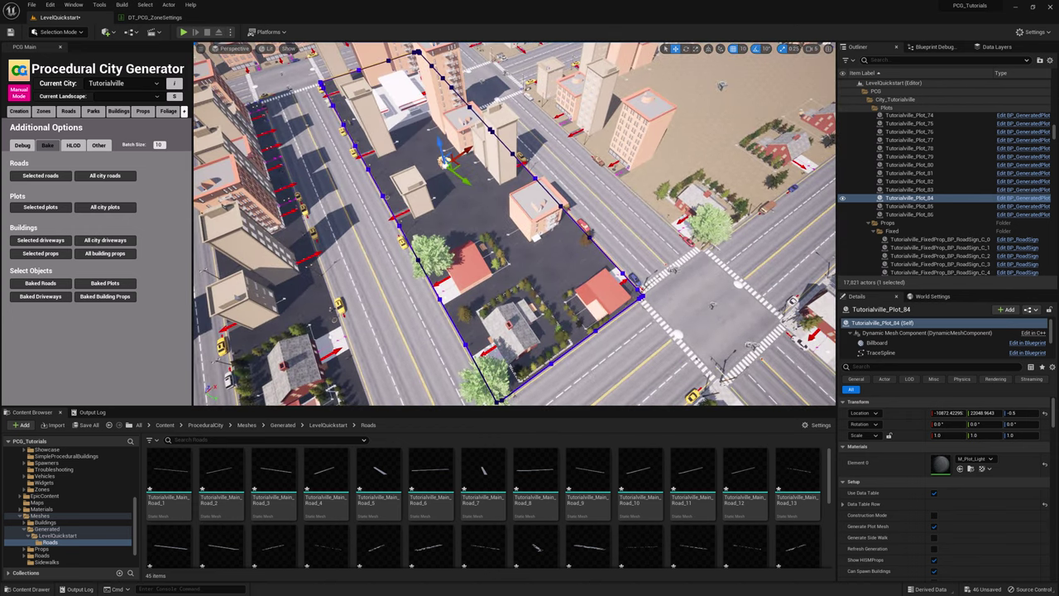
right_click_drag(542, 166, 538, 163)
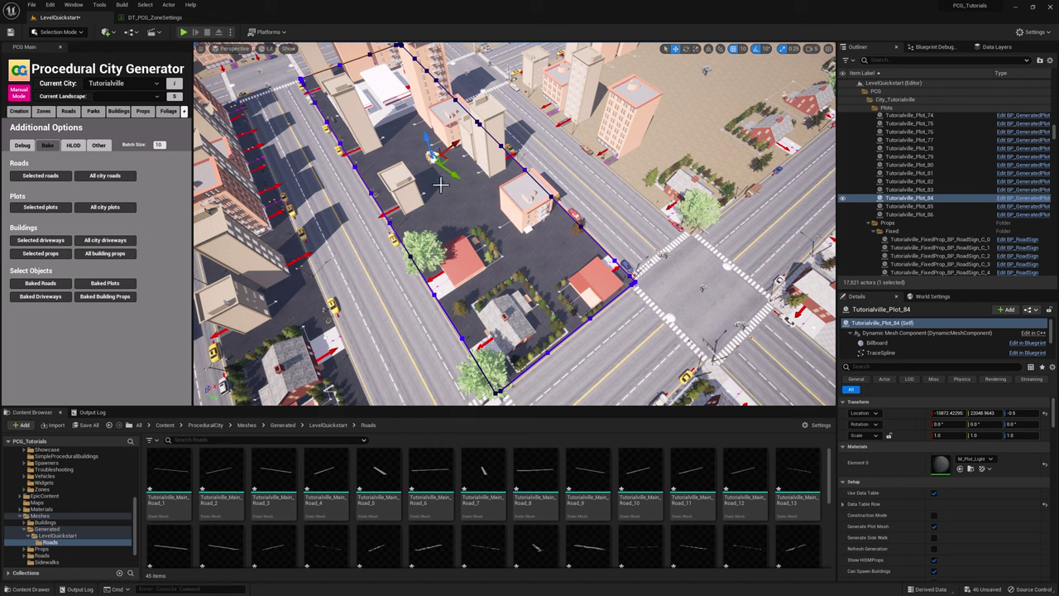
left_click(42, 209)
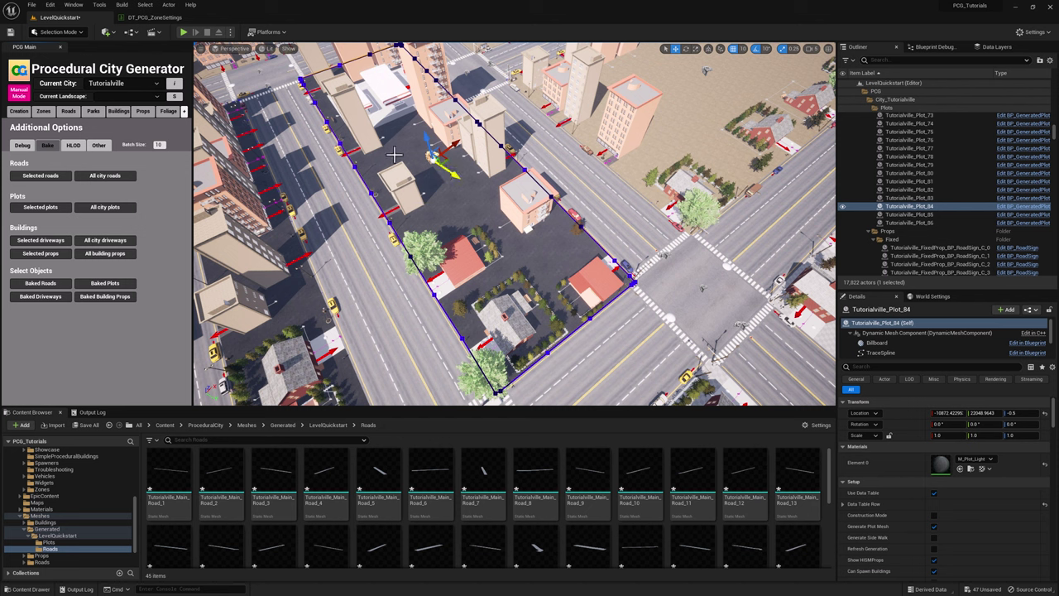
Check the baked plot in the Nanite Triangles view and disable Generate Plot Mesh on the original plot
left_click(266, 48)
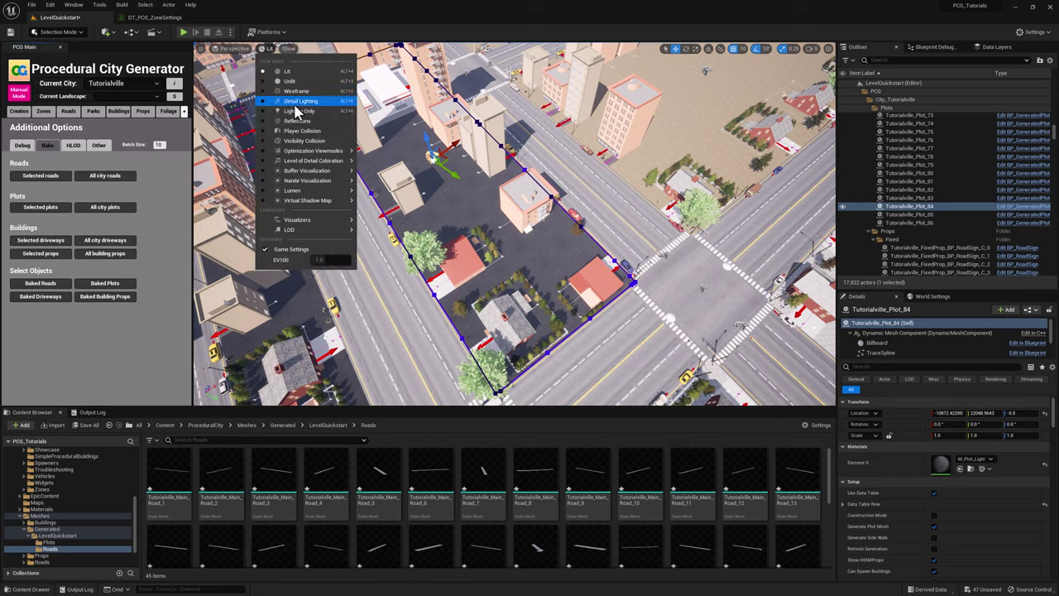
mouse_move(314, 180)
left_click(400, 212)
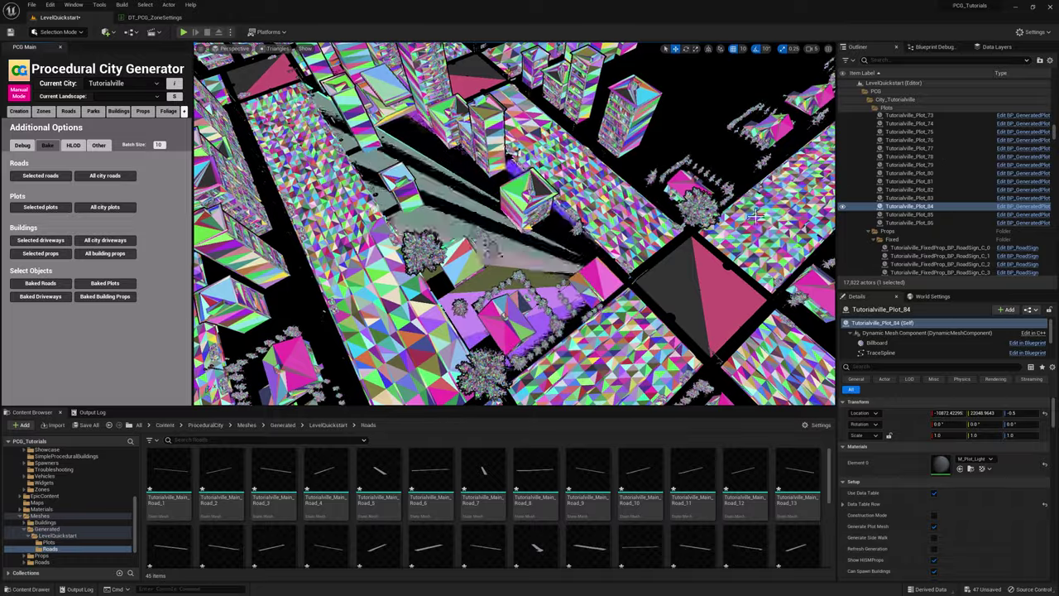
scroll(890, 493, "down", 2)
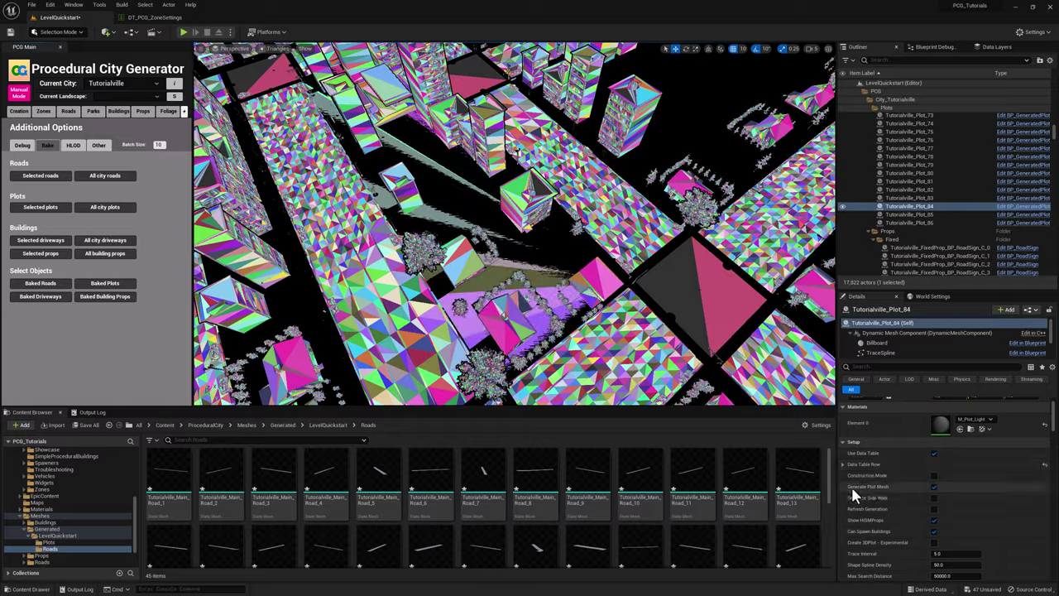
left_click(933, 487)
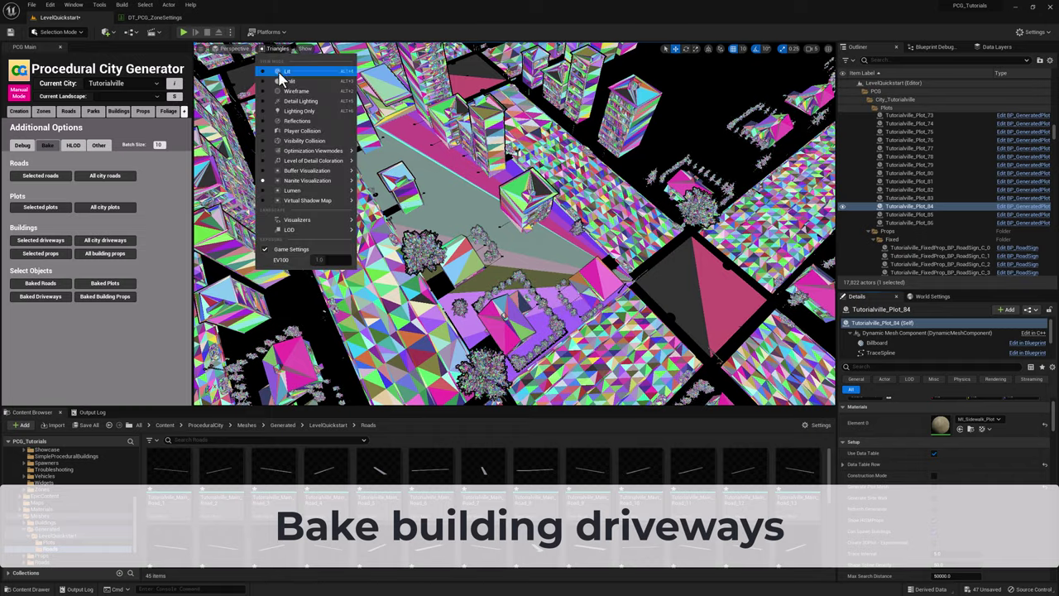
Select the brick rural house beside the curved road in Lit view, and bake its driveway with the Nanite Triangles view shown
left_click(286, 71)
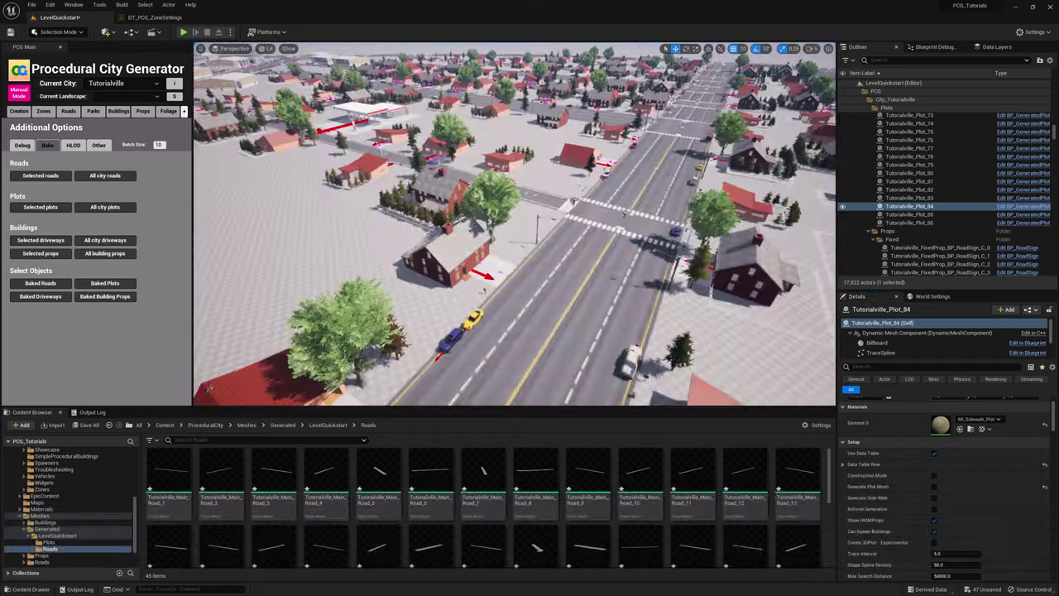
right_click_drag(514, 224, 356, 257)
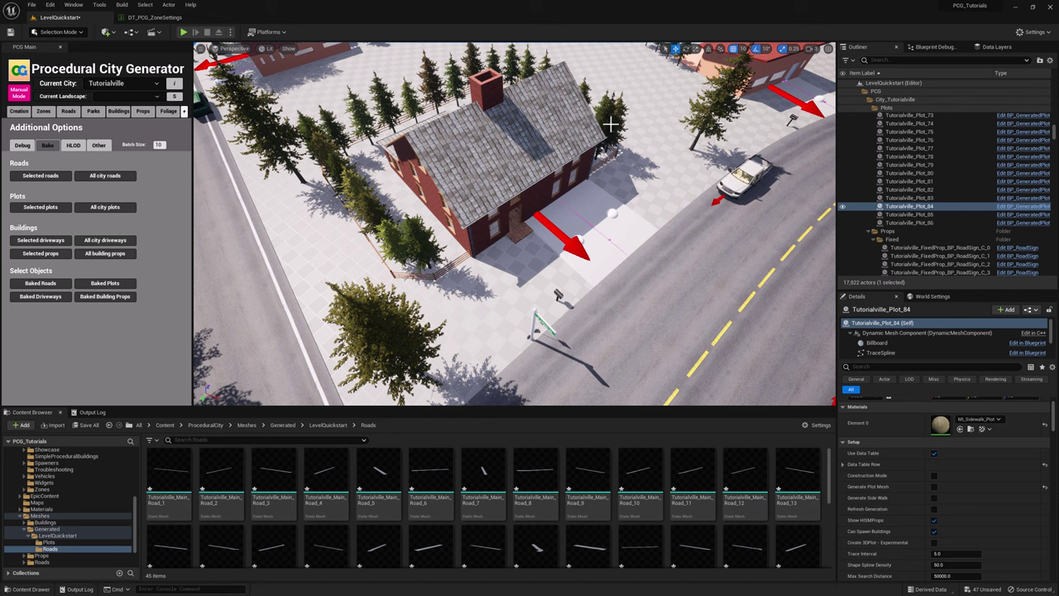
left_click(585, 215)
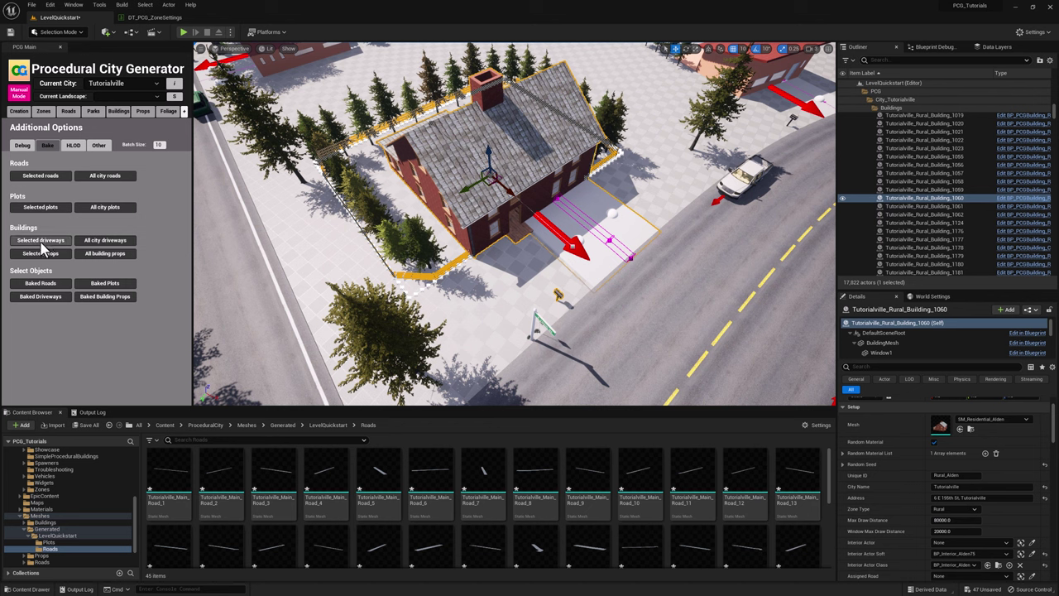
left_click(266, 48)
mouse_move(308, 172)
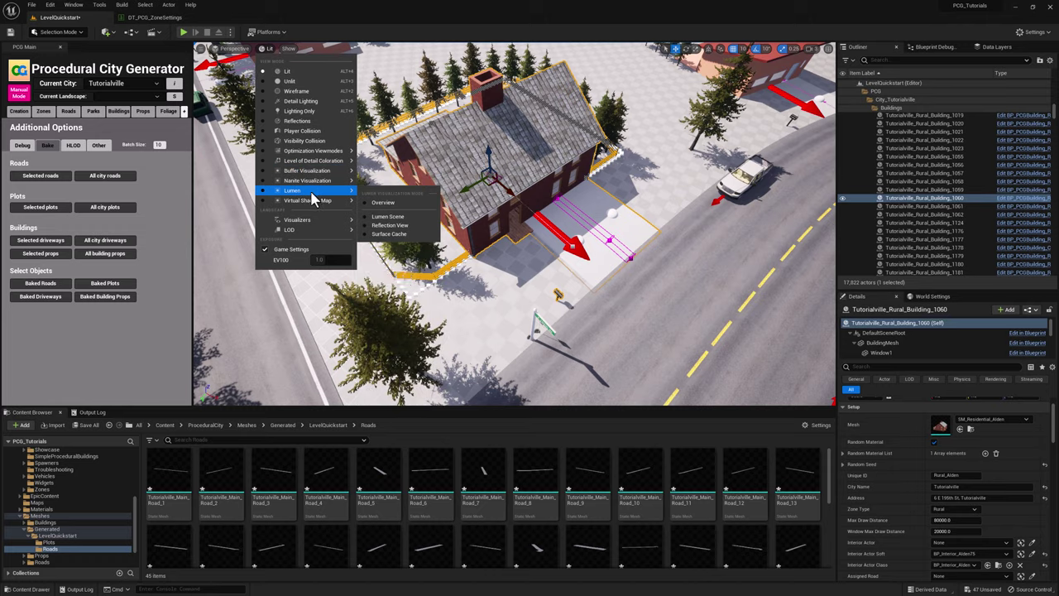
left_click(378, 215)
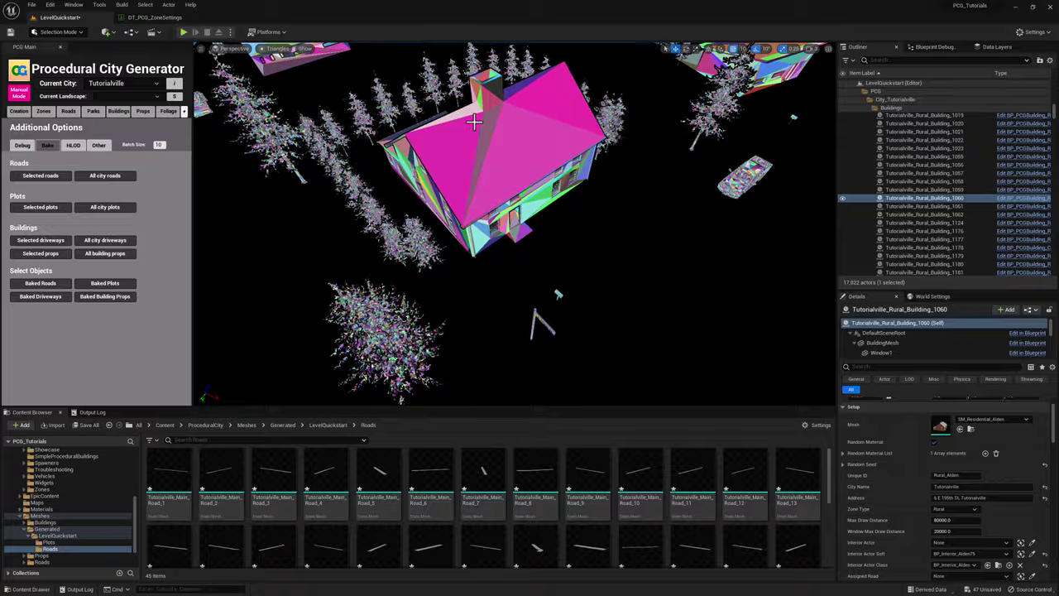
left_click(45, 242)
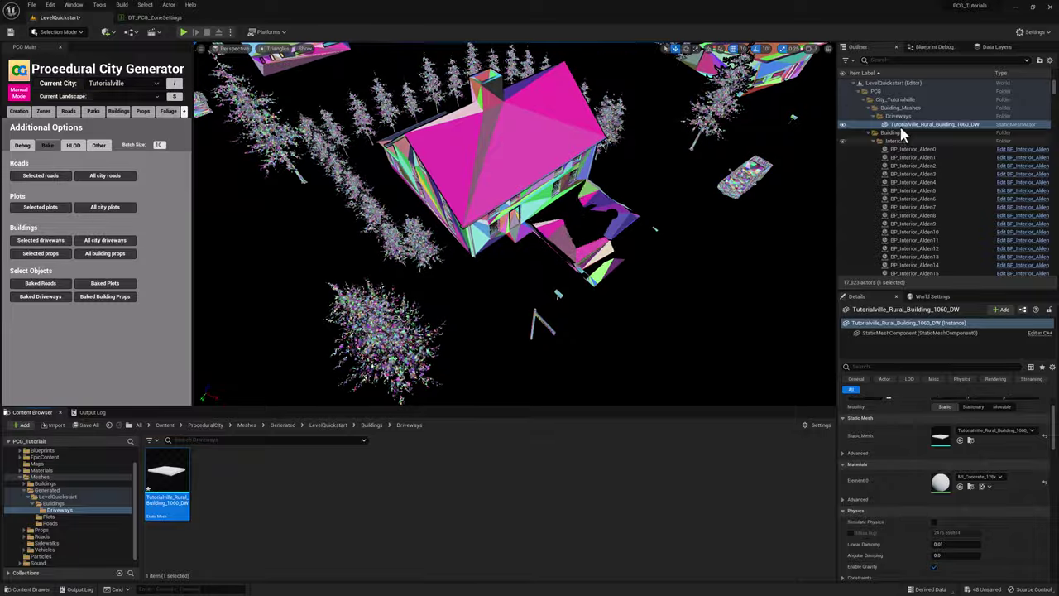
Reselect the original rural house blueprint and disable Use Driveway in its driveway options
left_click(465, 141)
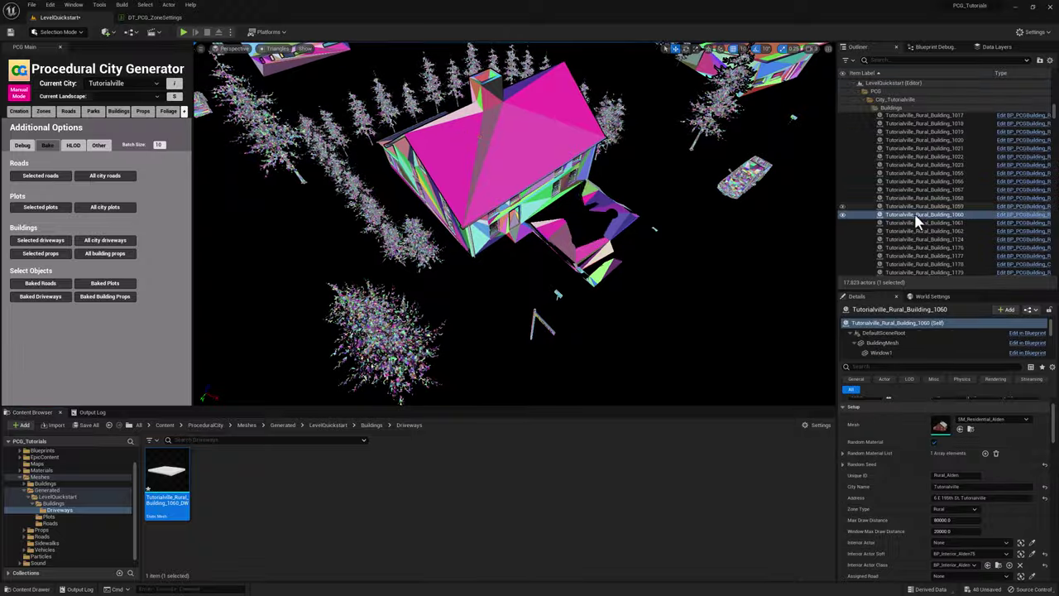
scroll(901, 467, "down", 3)
scroll(900, 466, "down", 3)
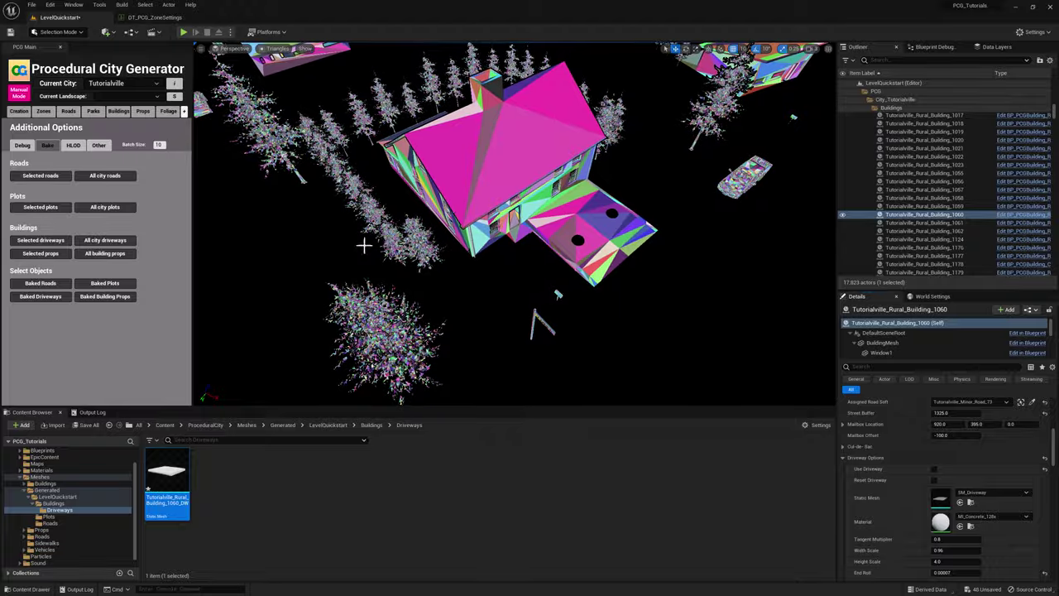
Bake the selected rural house's props into a static mesh and look over the surrounding neighbourhood
left_click(41, 254)
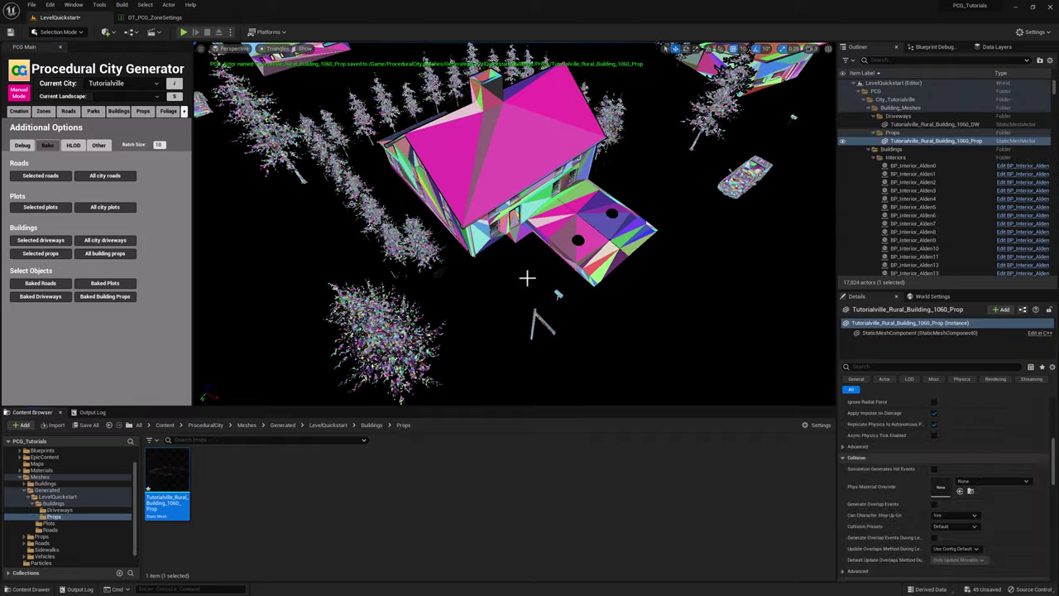
right_click_drag(518, 257, 480, 222)
key("w")
key("w")
right_click_drag(220, 226, 340, 234)
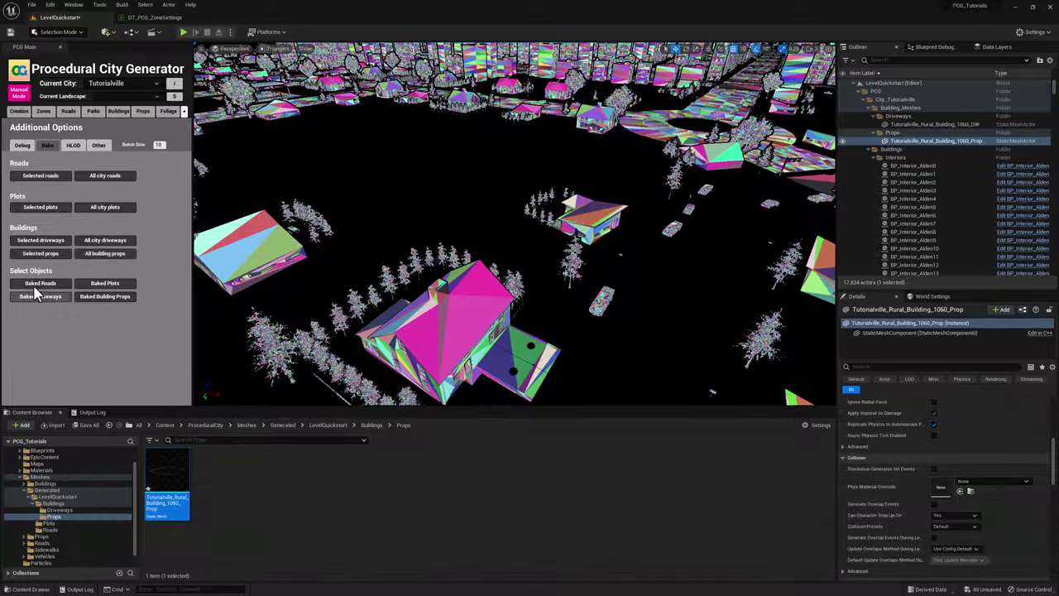
Select all baked roads with the generator's object selection, followed by the baked plots
left_click(69, 283)
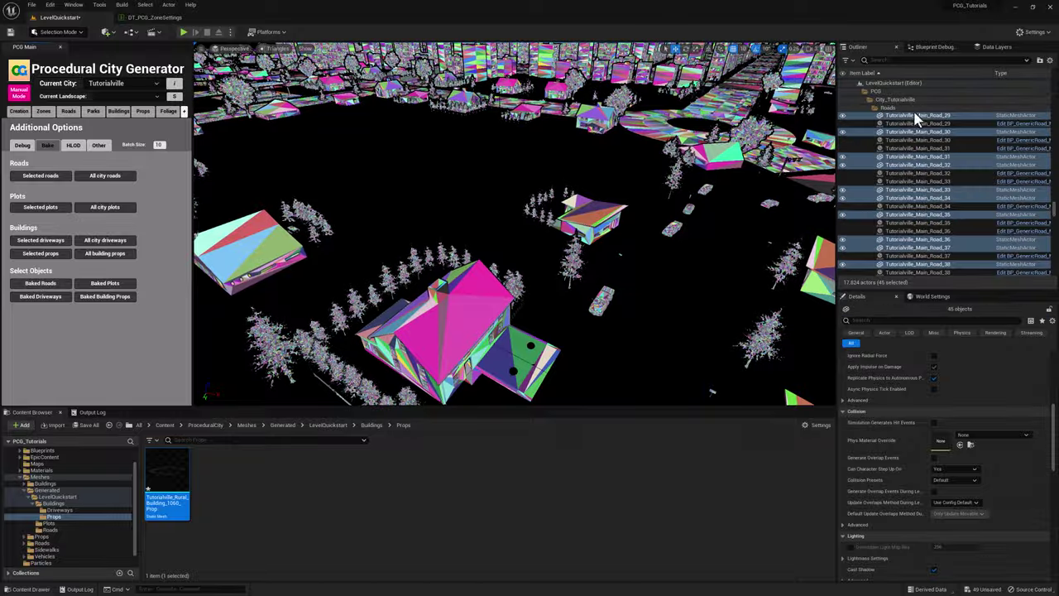
right_click_drag(744, 231, 782, 310)
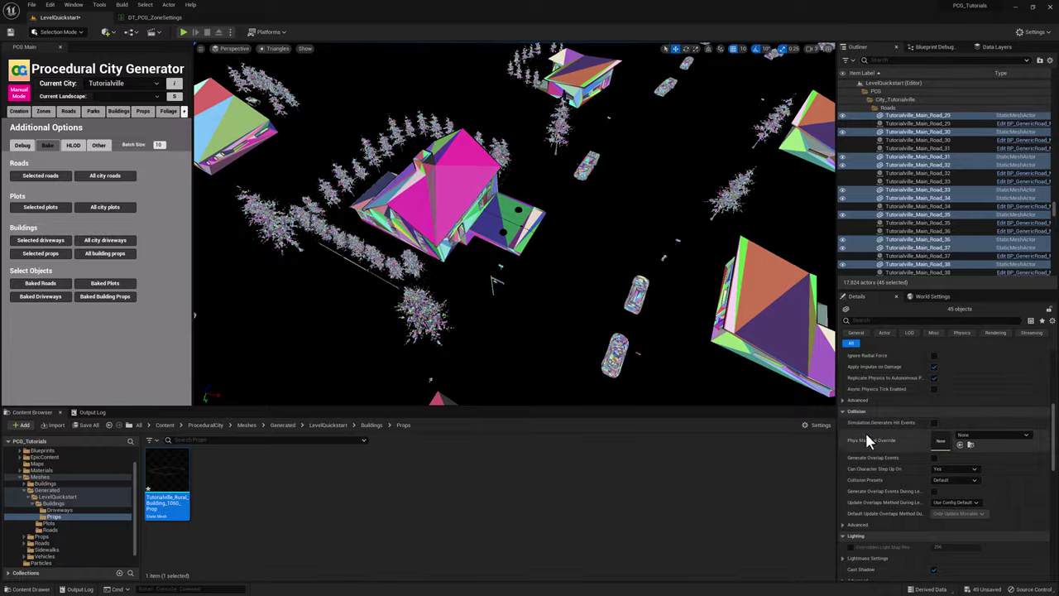
left_click(105, 285)
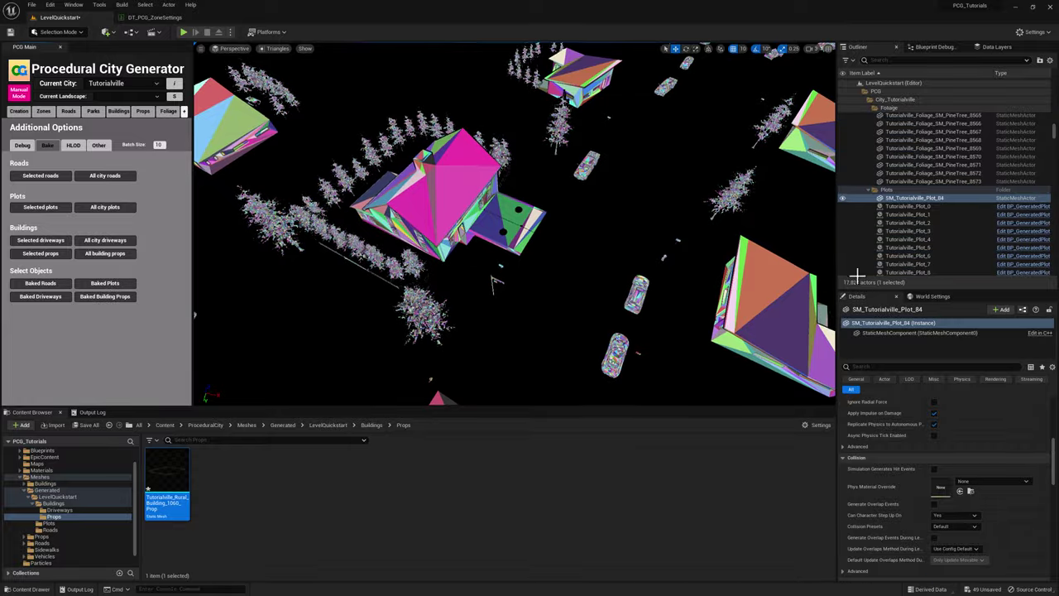
right_click_drag(624, 229, 624, 141)
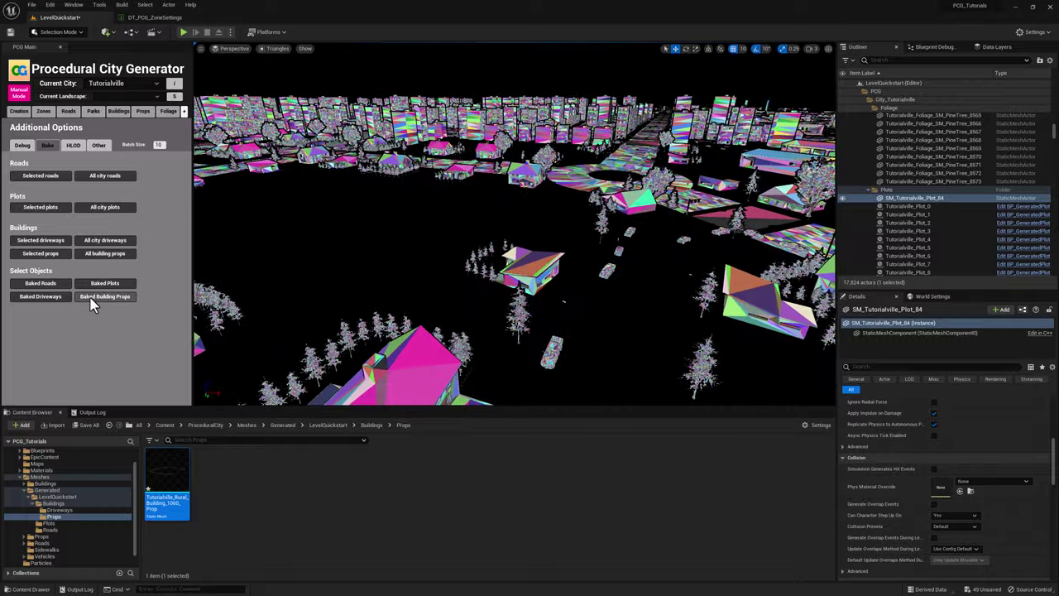
Select the baked driveways and inspect them in Lit view, followed by the baked building props
left_click(41, 297)
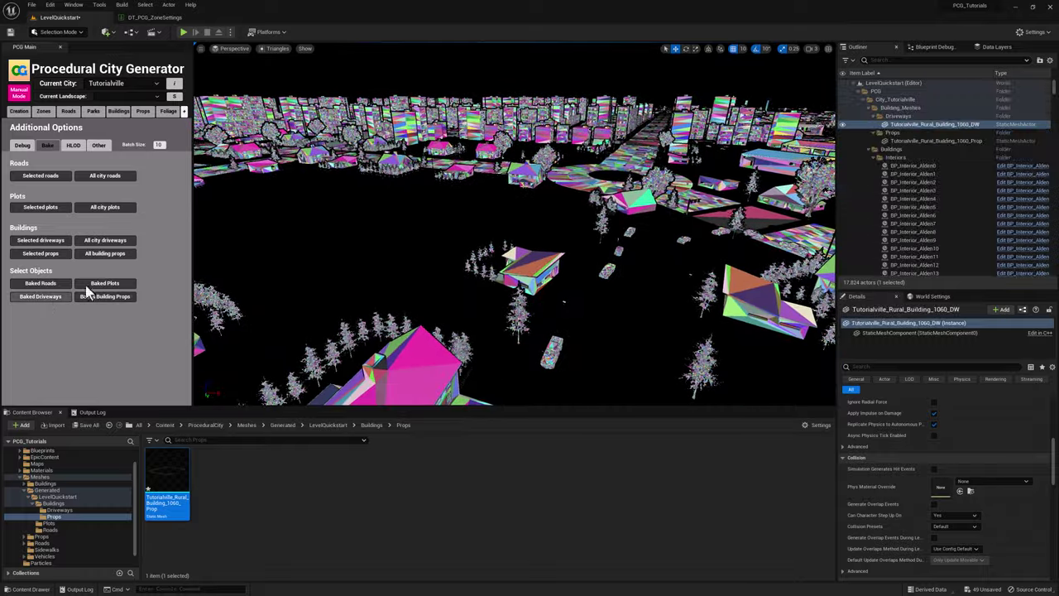
key("f")
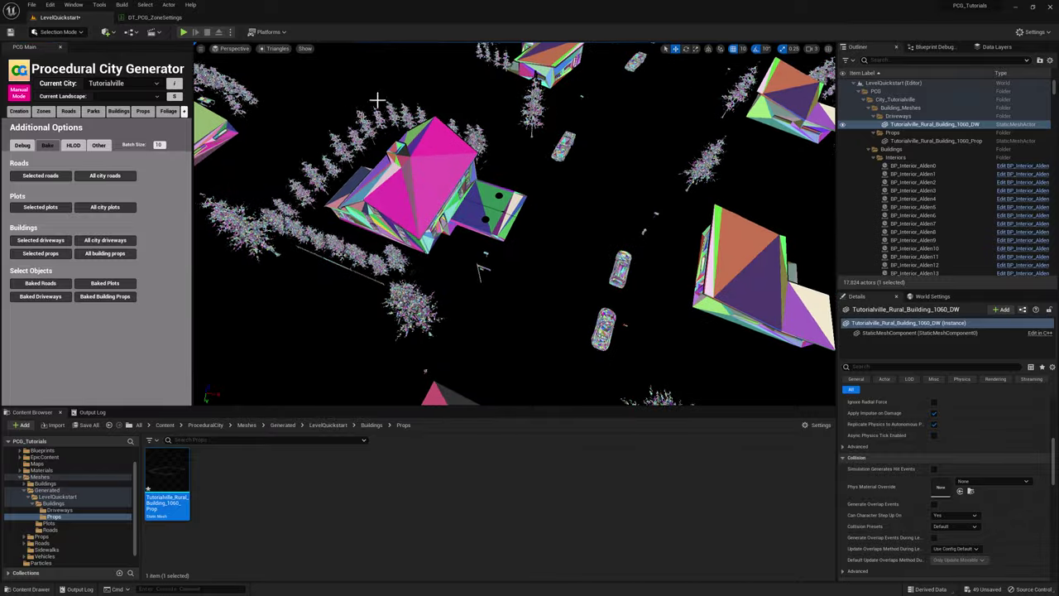
left_click(275, 48)
left_click(278, 70)
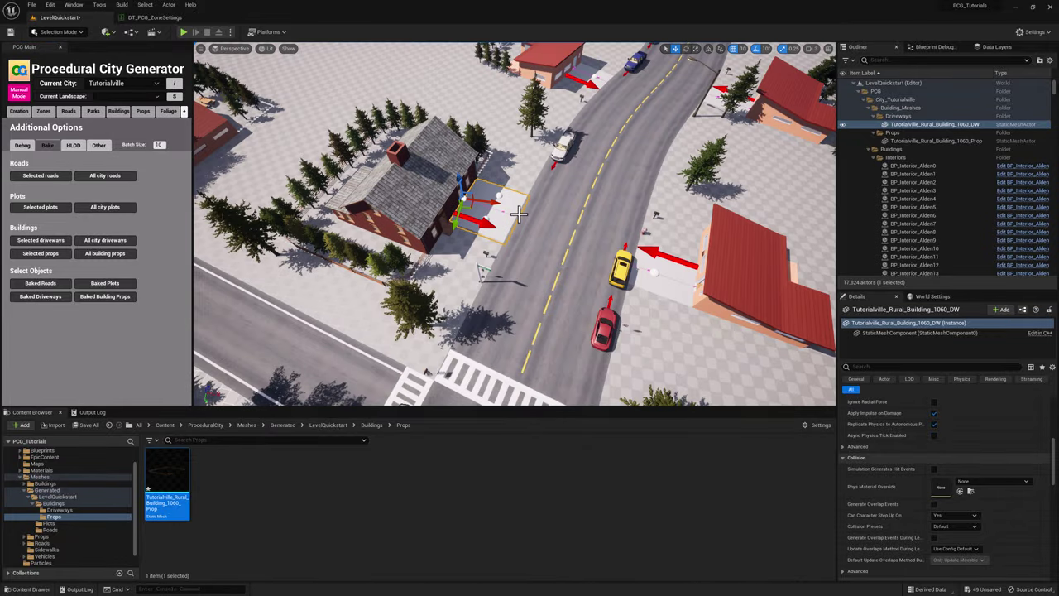
left_click(505, 142)
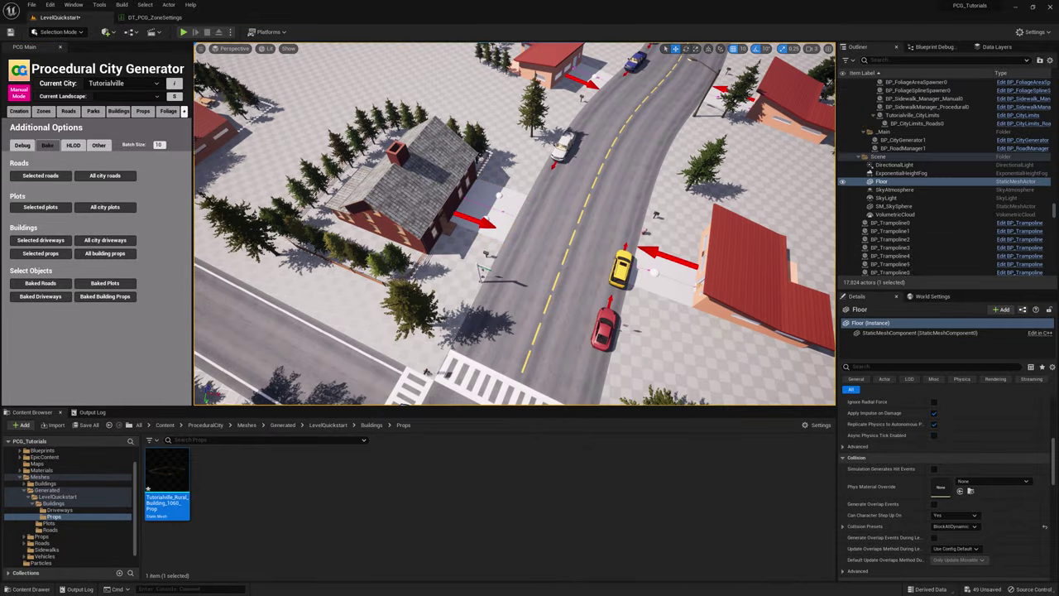
left_click(39, 298)
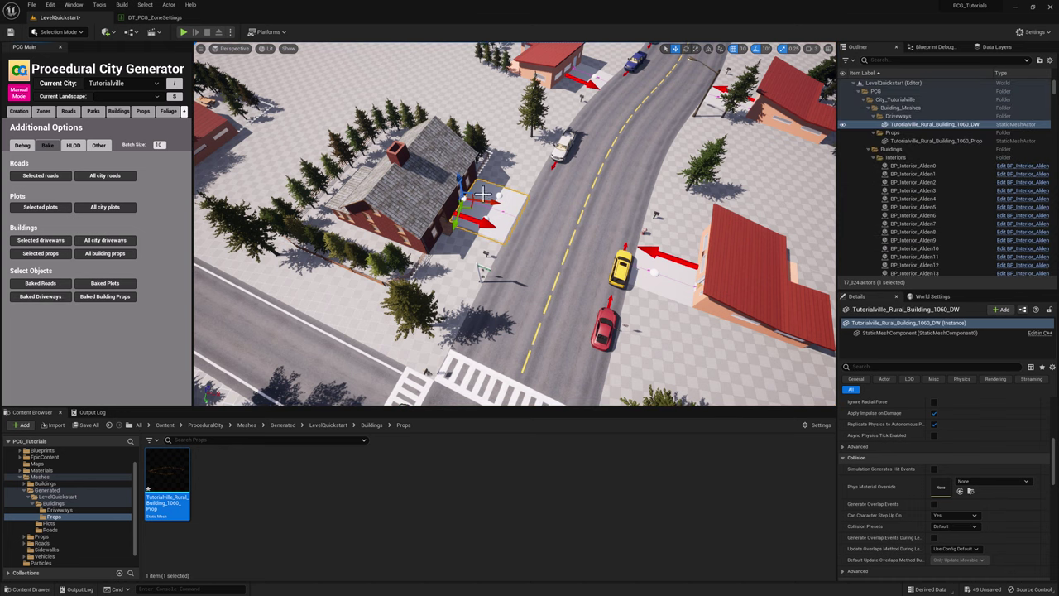
left_click(108, 295)
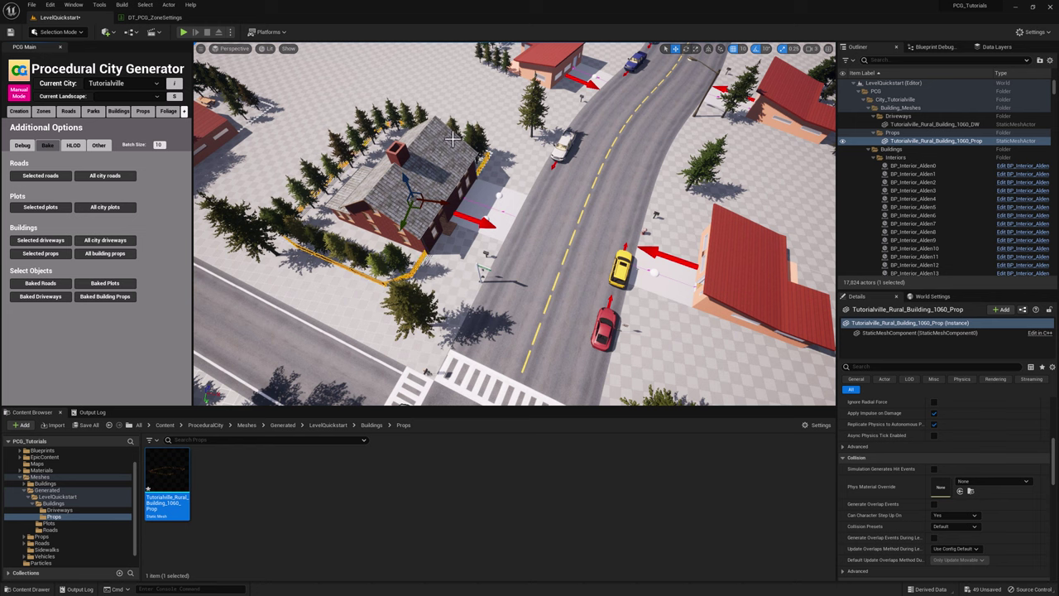